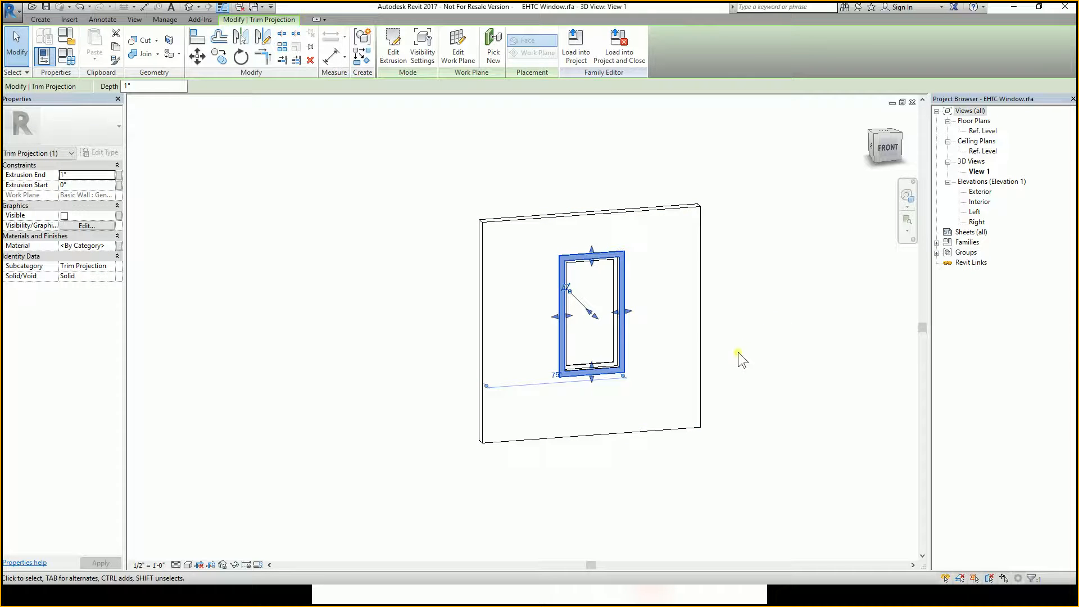
Select the window trim extrusion, orbit around it, and turn on its Visible property.
click(774, 351)
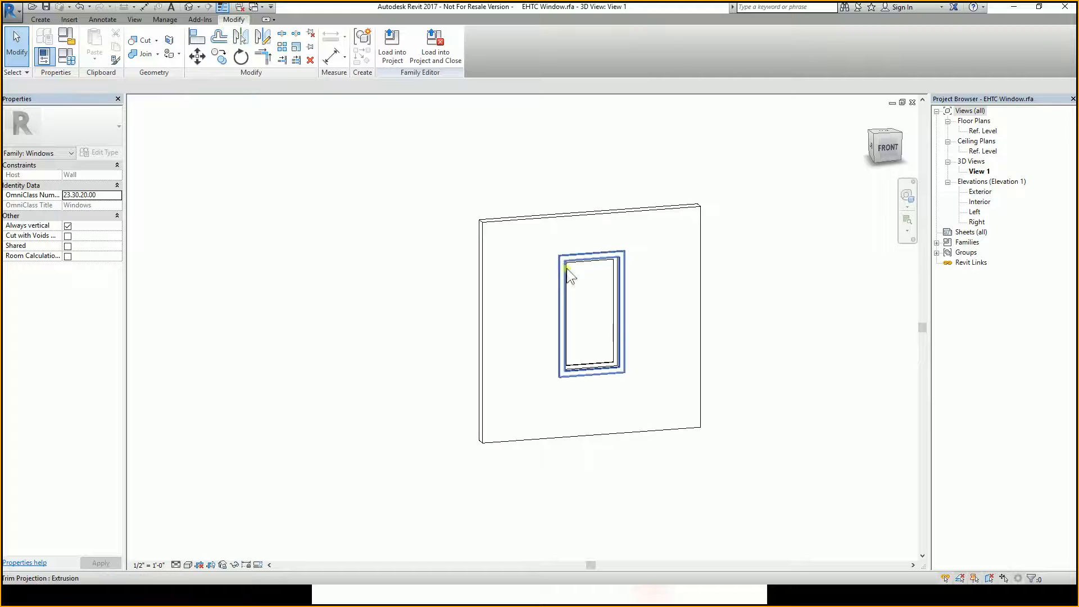
click(606, 259)
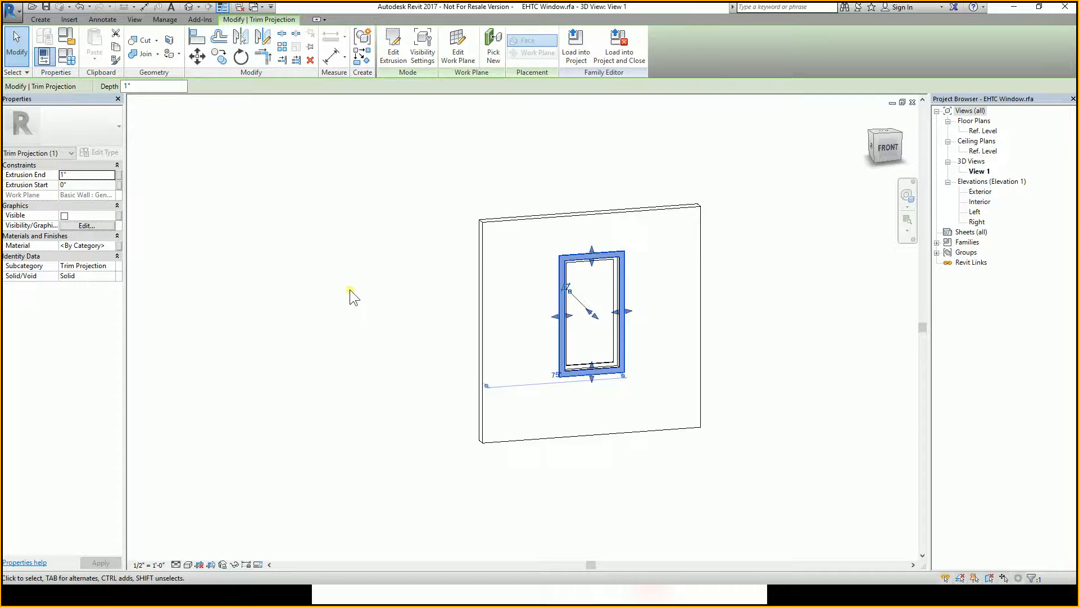
shift+middle_drag(504, 265, 278, 269)
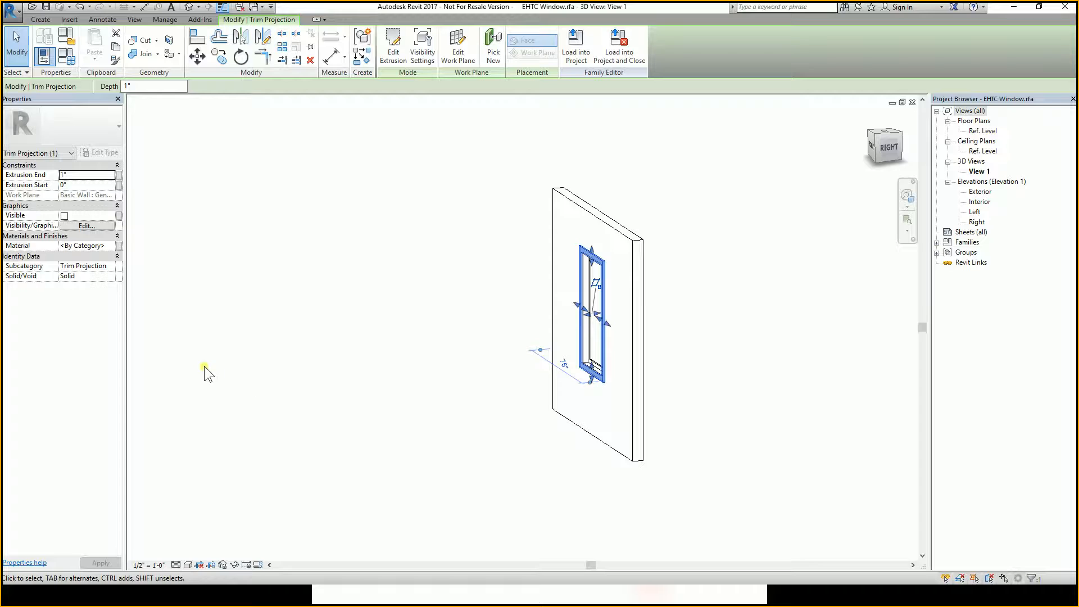
shift+middle_drag(345, 313, 554, 315)
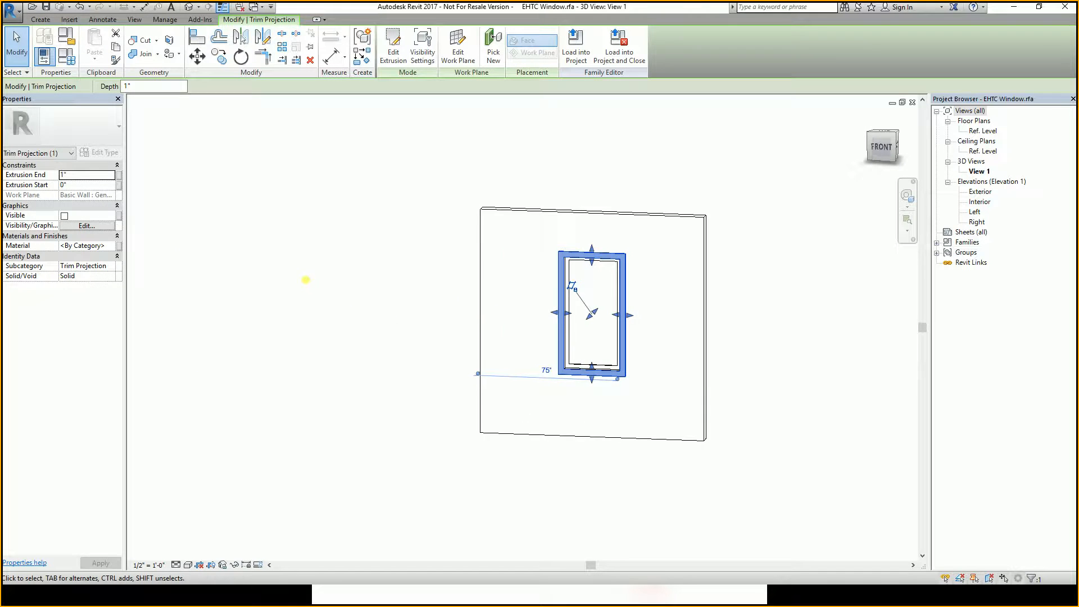
click(64, 216)
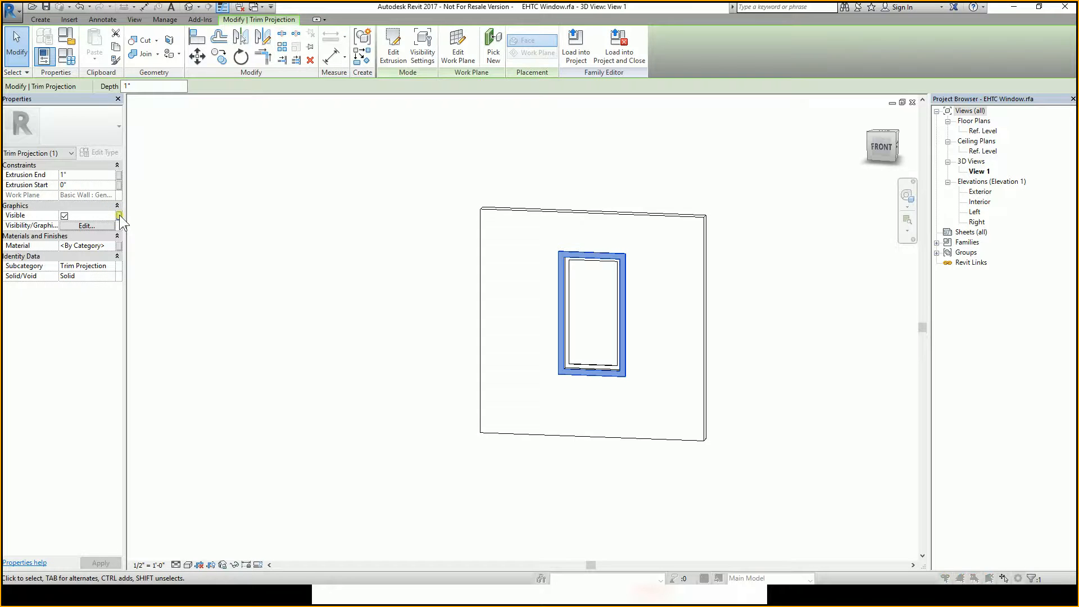
click(120, 216)
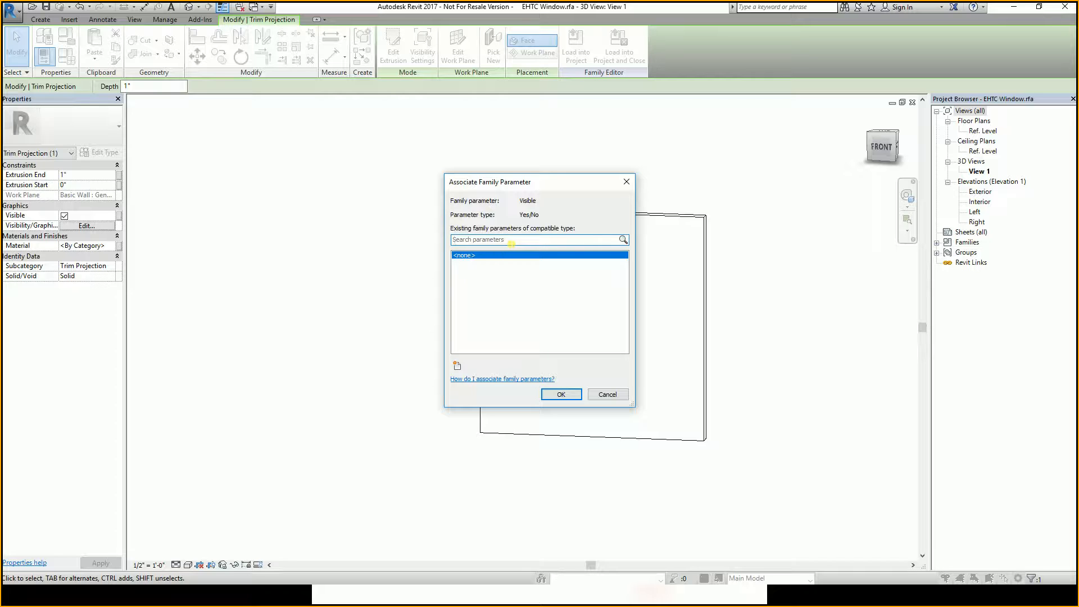
click(458, 367)
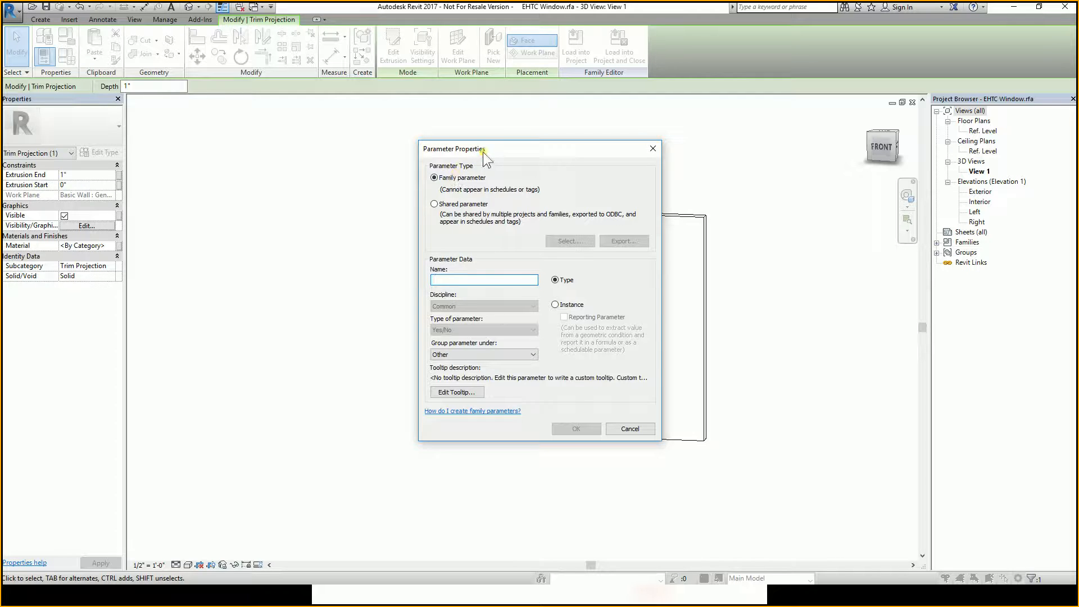
drag(483, 152, 430, 146)
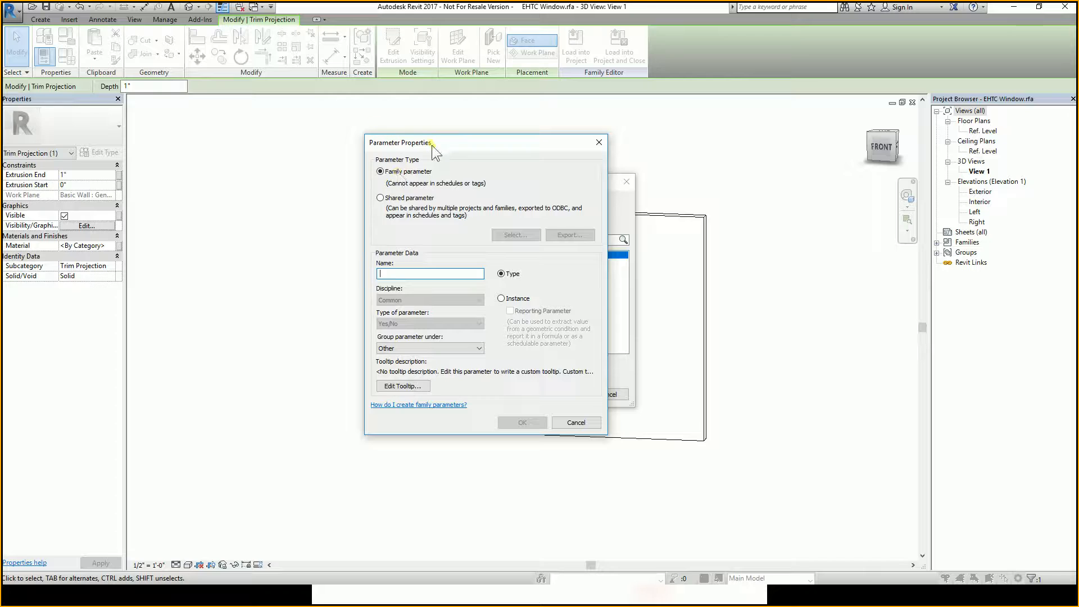
drag(431, 145, 512, 142)
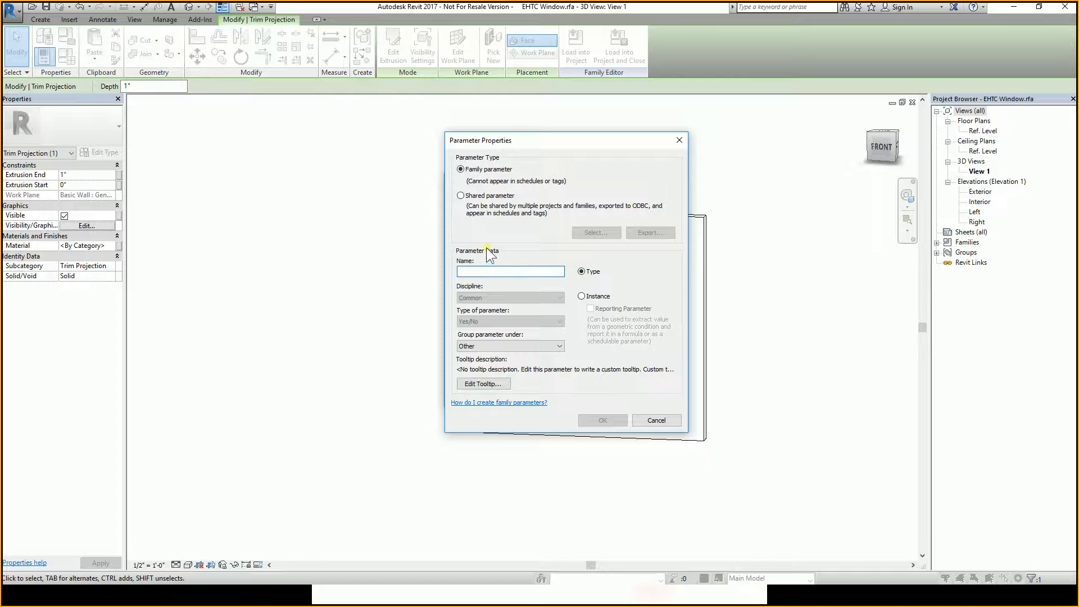
text(Trims)
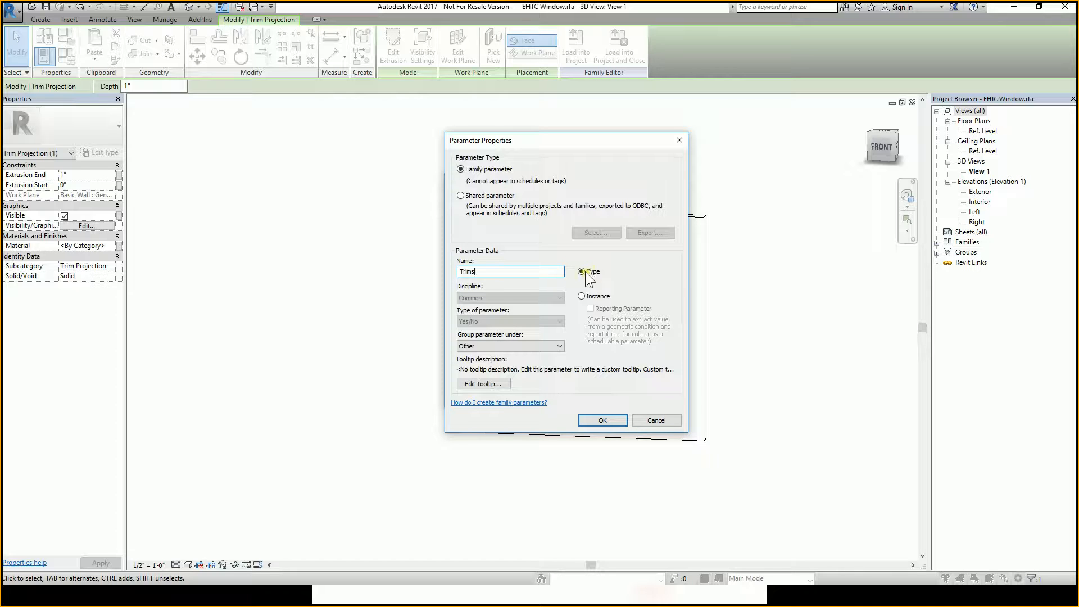
click(582, 294)
click(655, 417)
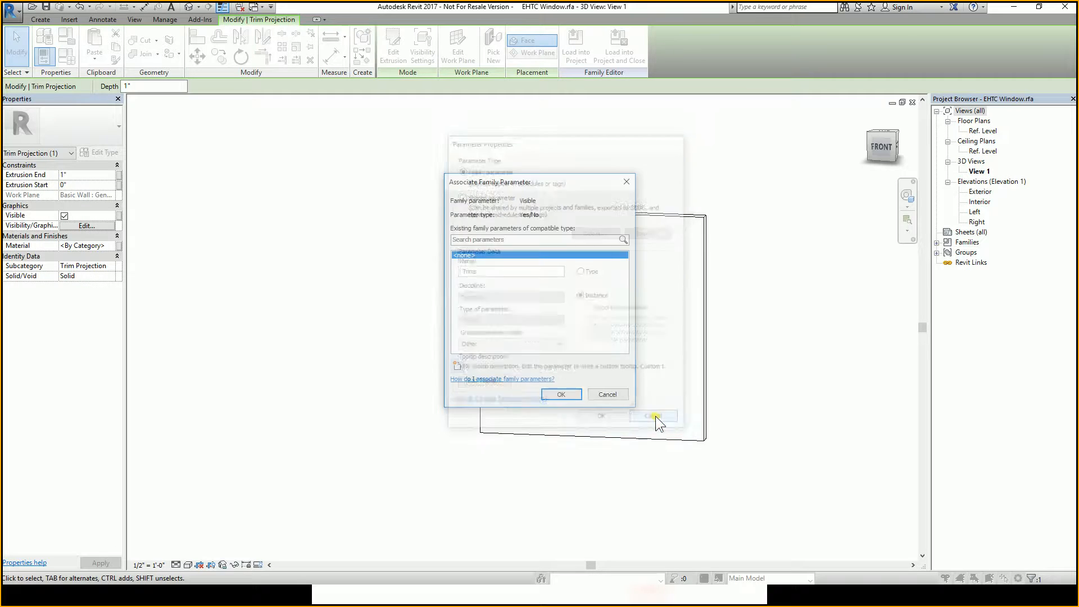
click(607, 395)
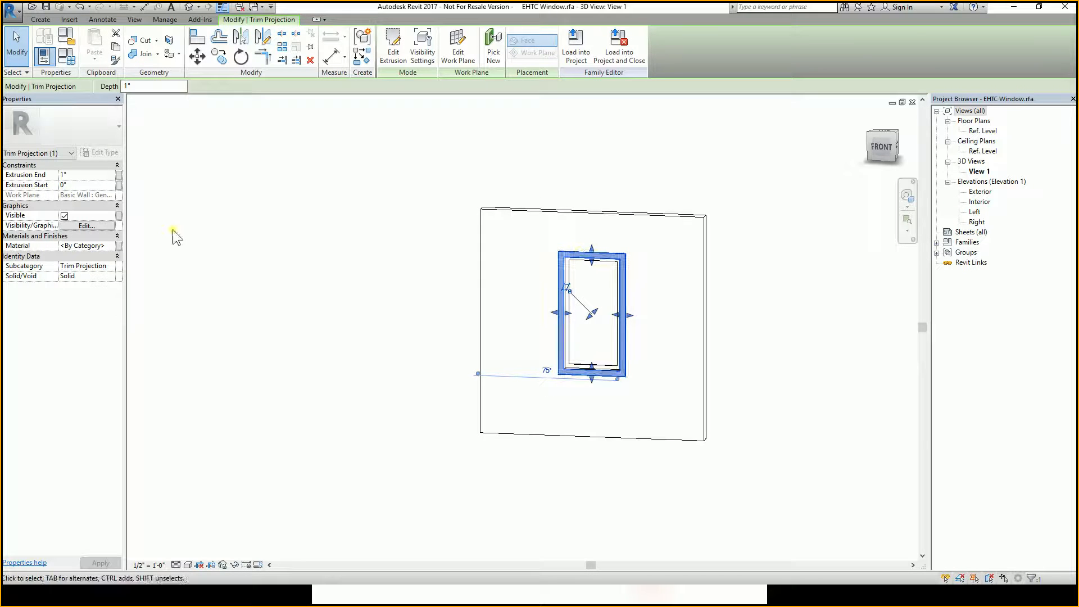
Create a new family parameter named Trims as an Instance parameter for the trim's Visible property.
click(65, 217)
click(65, 217)
key(ctrl)
key(ctrl)
click(119, 215)
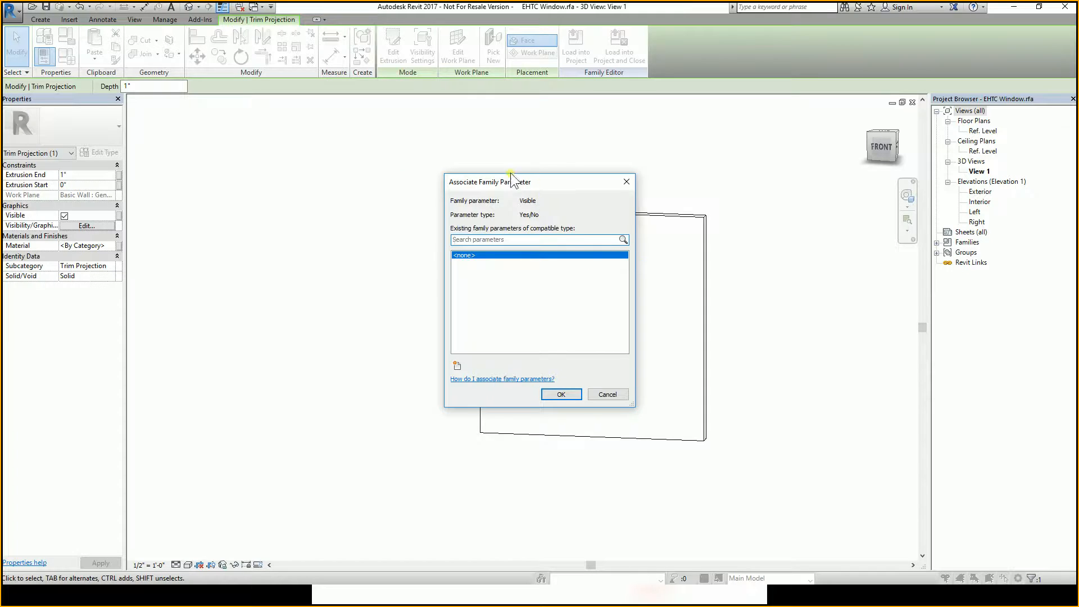
drag(511, 180, 413, 165)
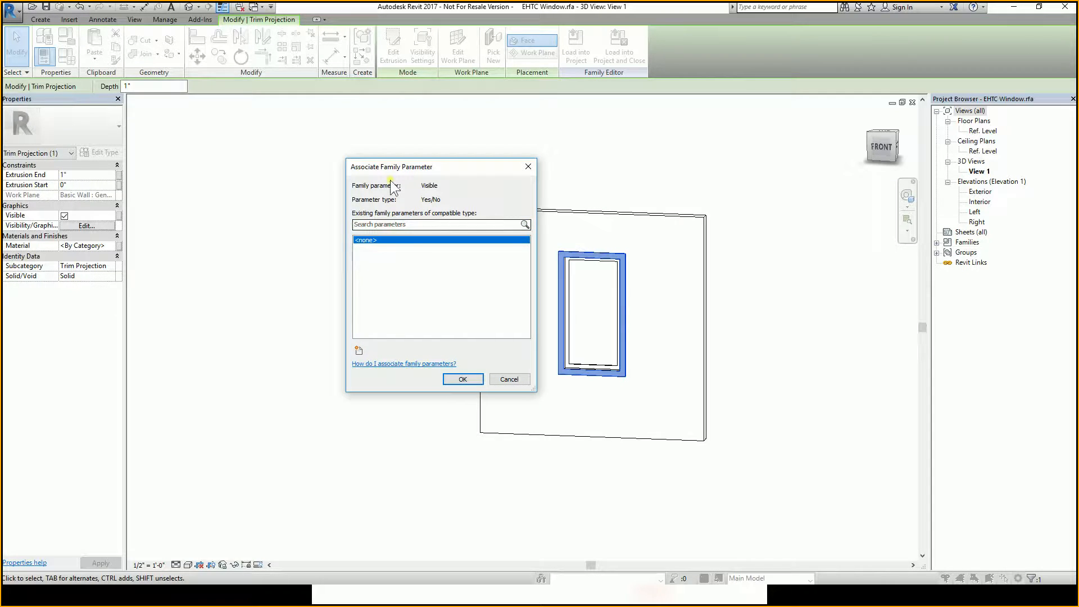
click(360, 351)
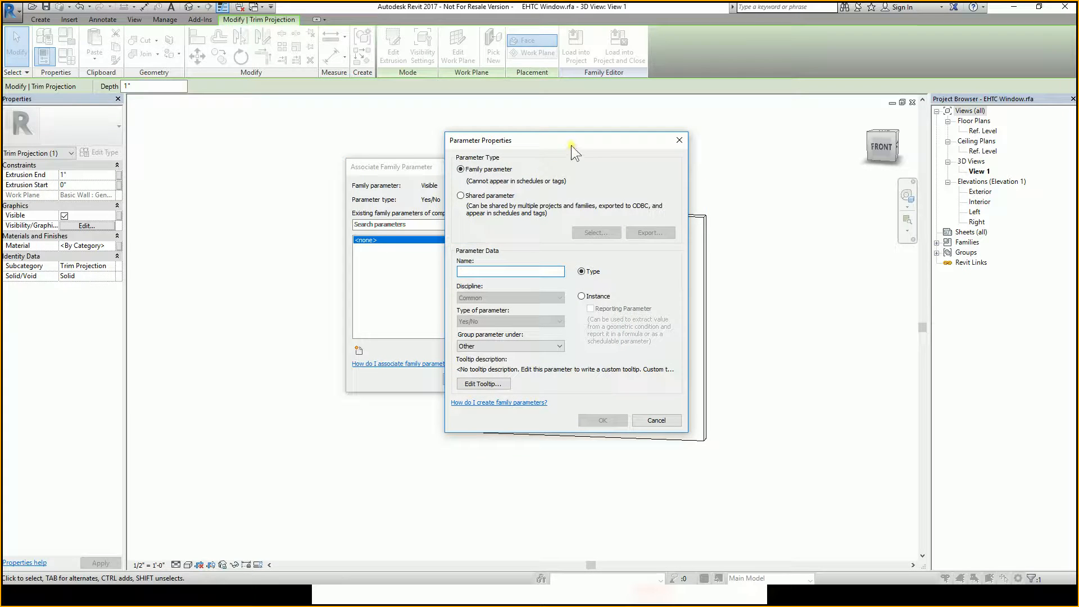
drag(571, 145, 577, 130)
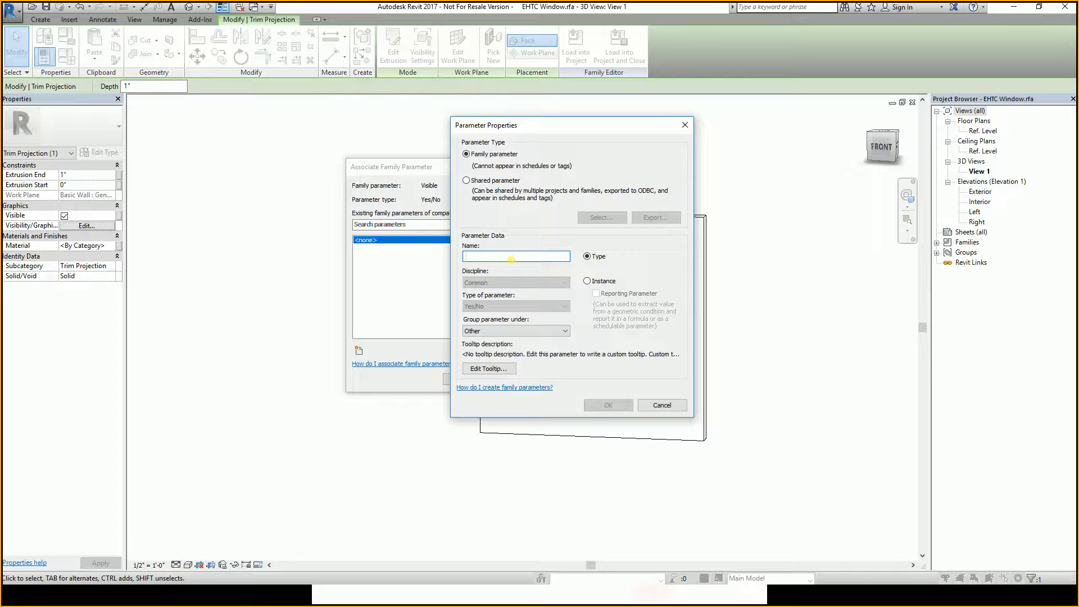
text(Trims)
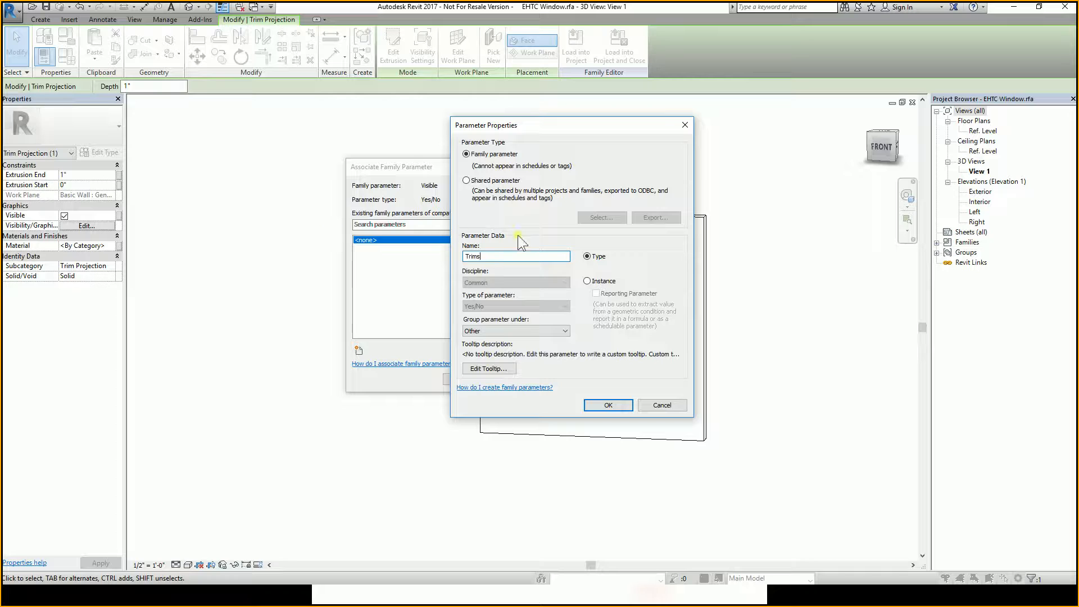
click(598, 281)
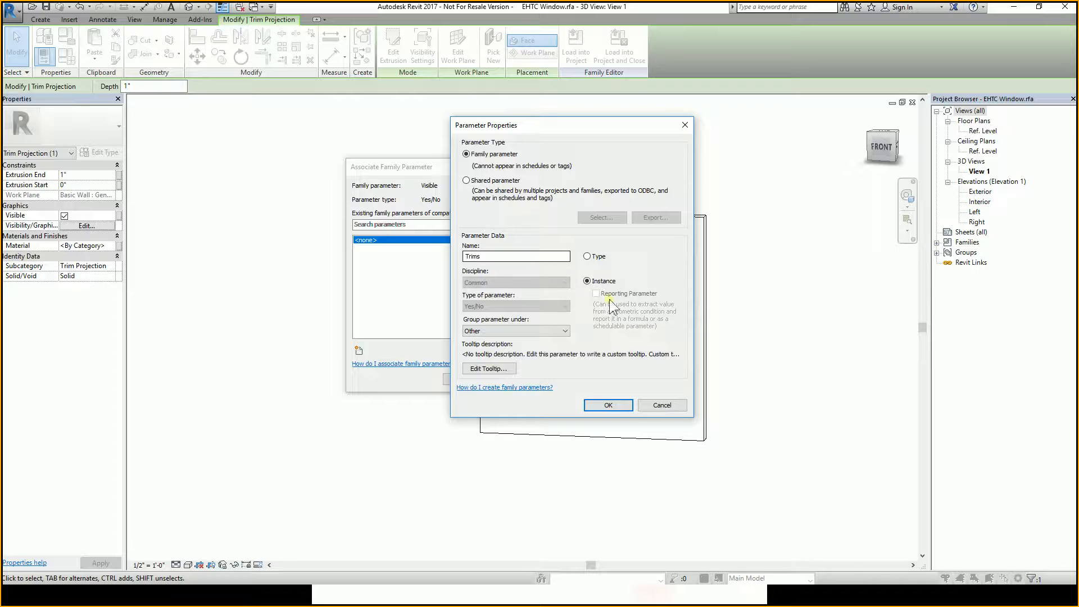
Group the Trims parameter under Visibility and associate it with the trim's Visible property.
click(531, 330)
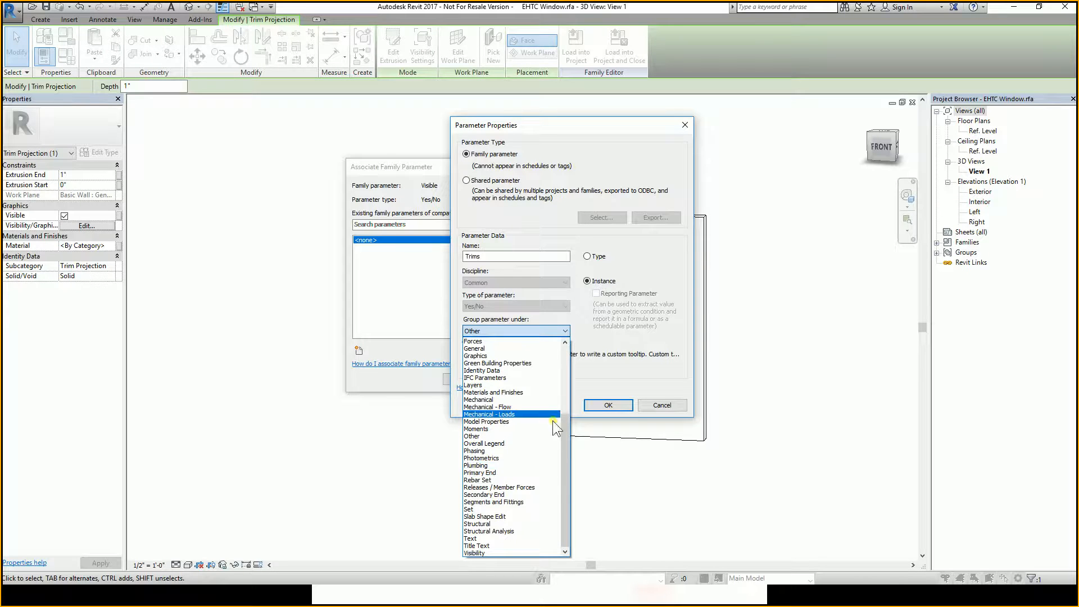
scroll(569, 409, up, 1)
scroll(568, 409, up, 3)
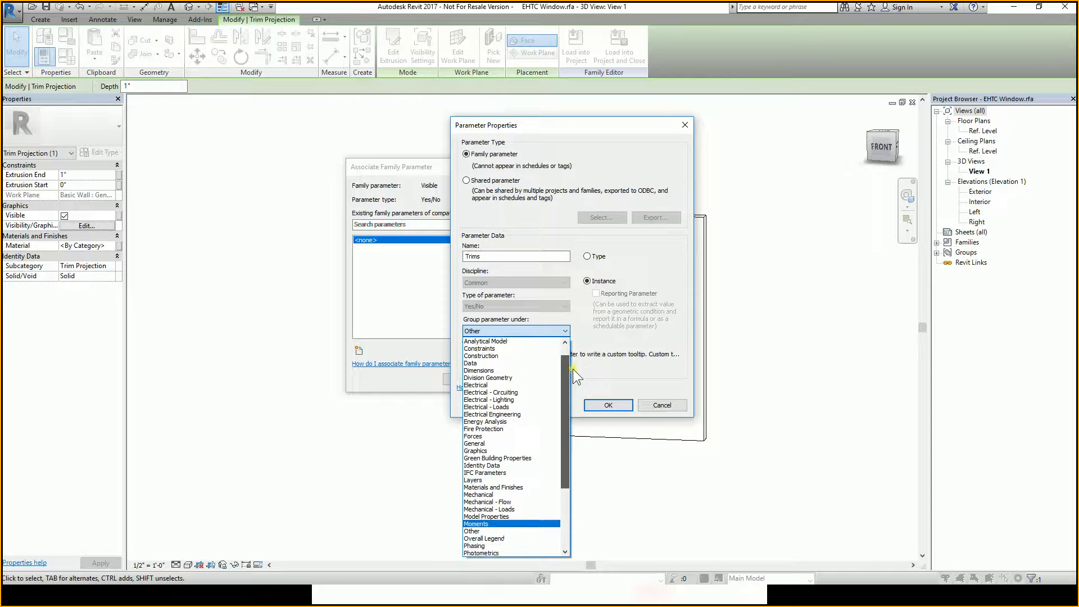
drag(569, 374, 544, 460)
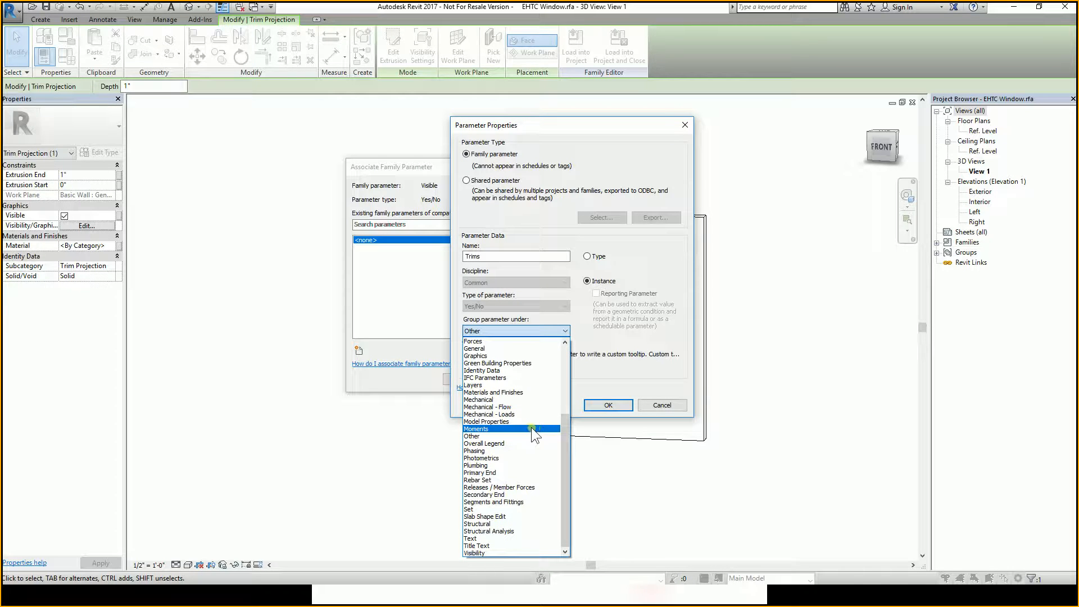
click(478, 552)
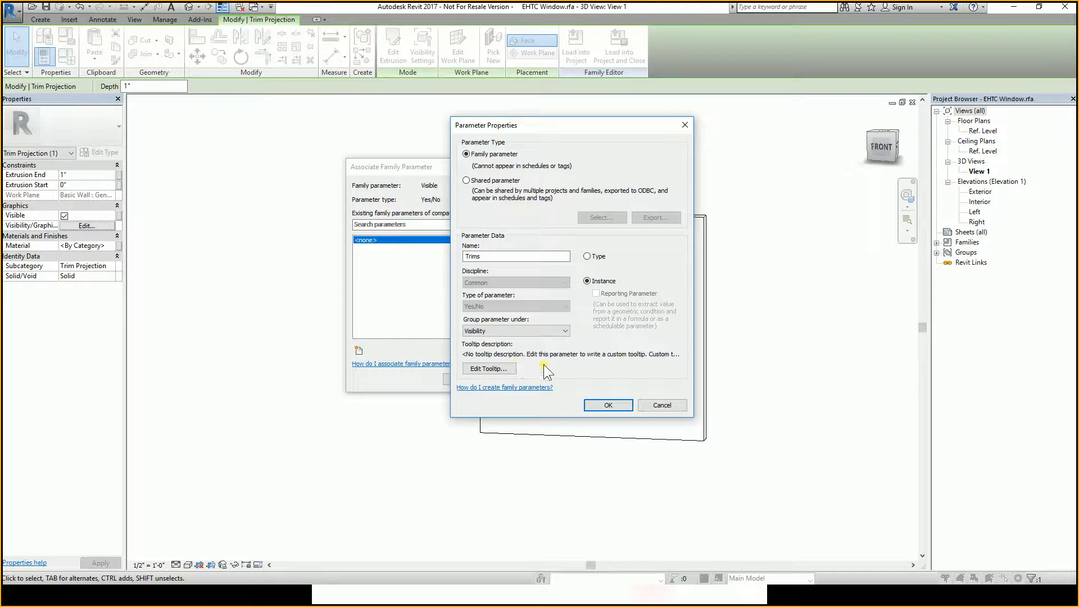
click(593, 403)
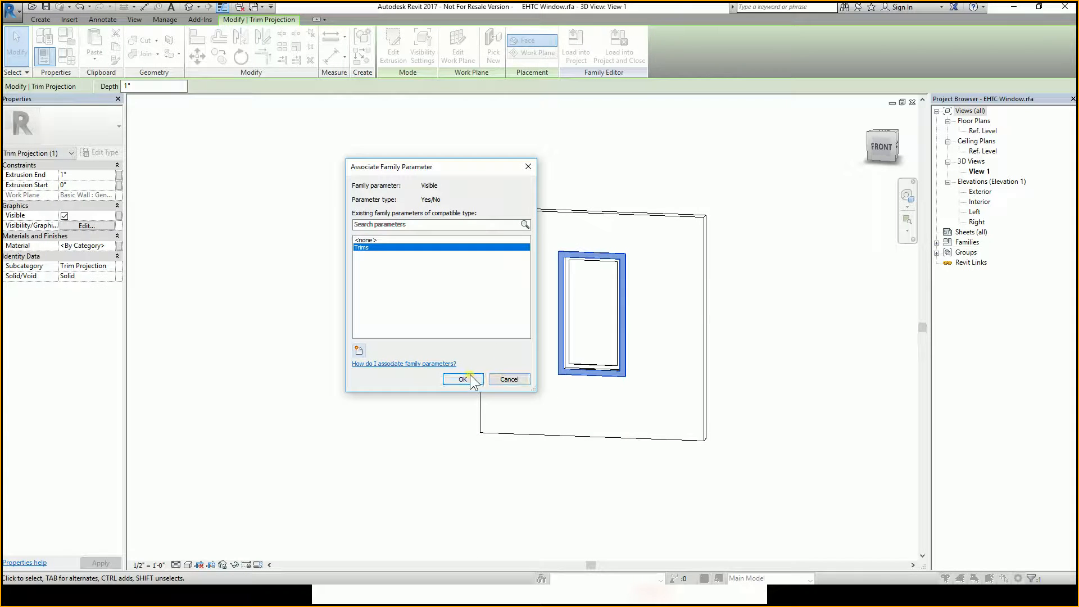
click(472, 380)
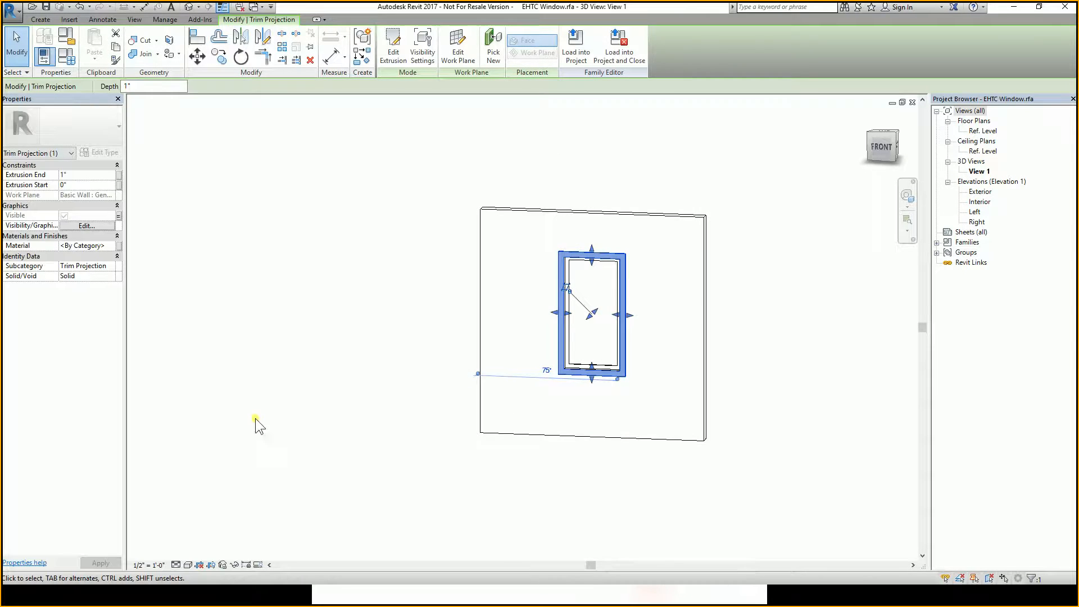
Reselect the trim extrusion and check its Visible property's parameter association.
click(357, 352)
click(560, 306)
click(434, 288)
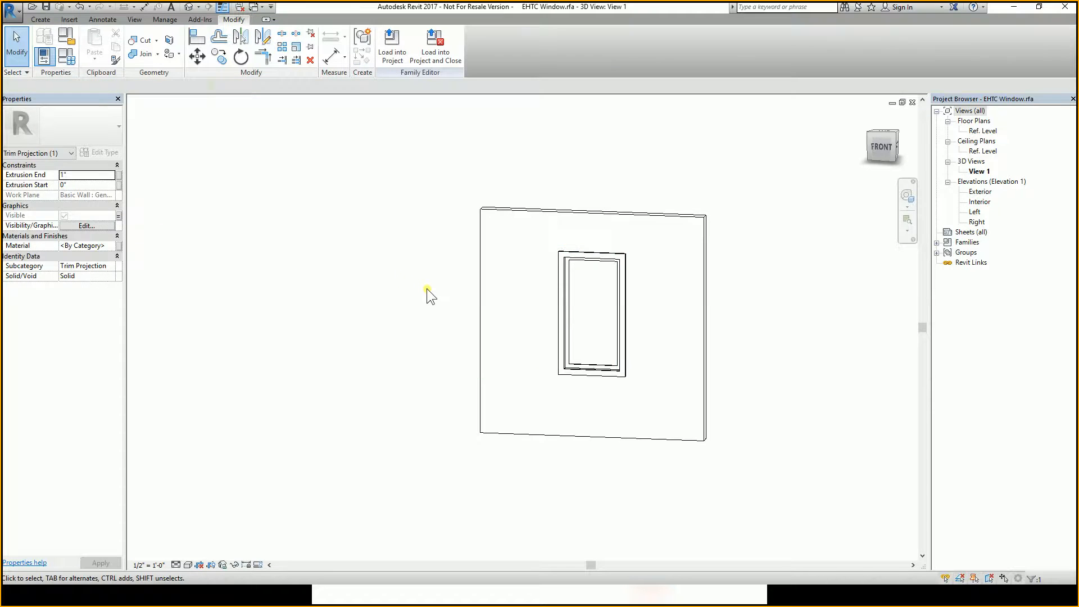
click(580, 257)
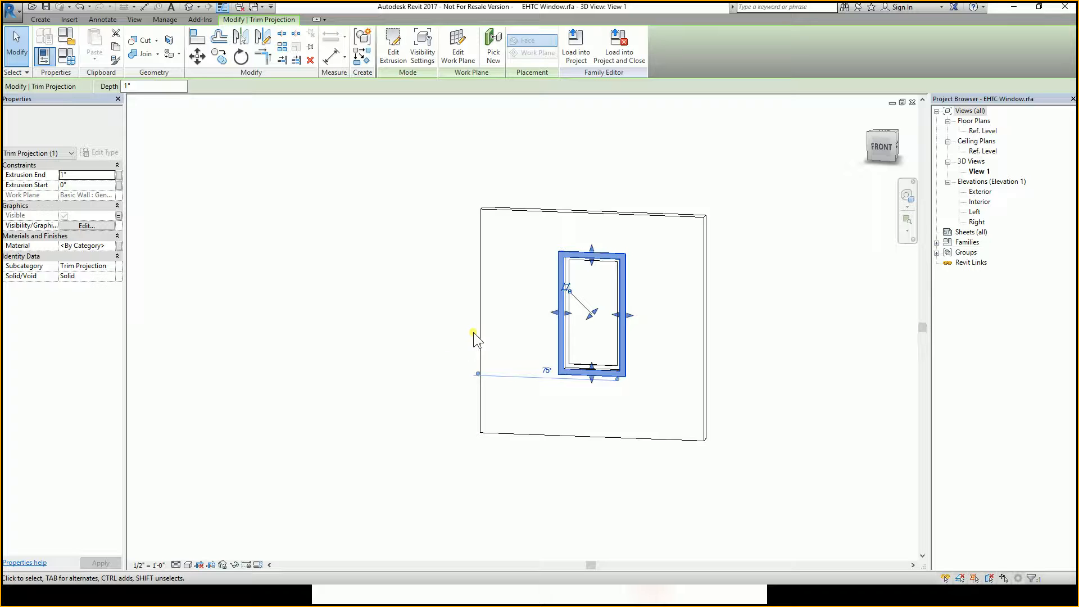
click(431, 308)
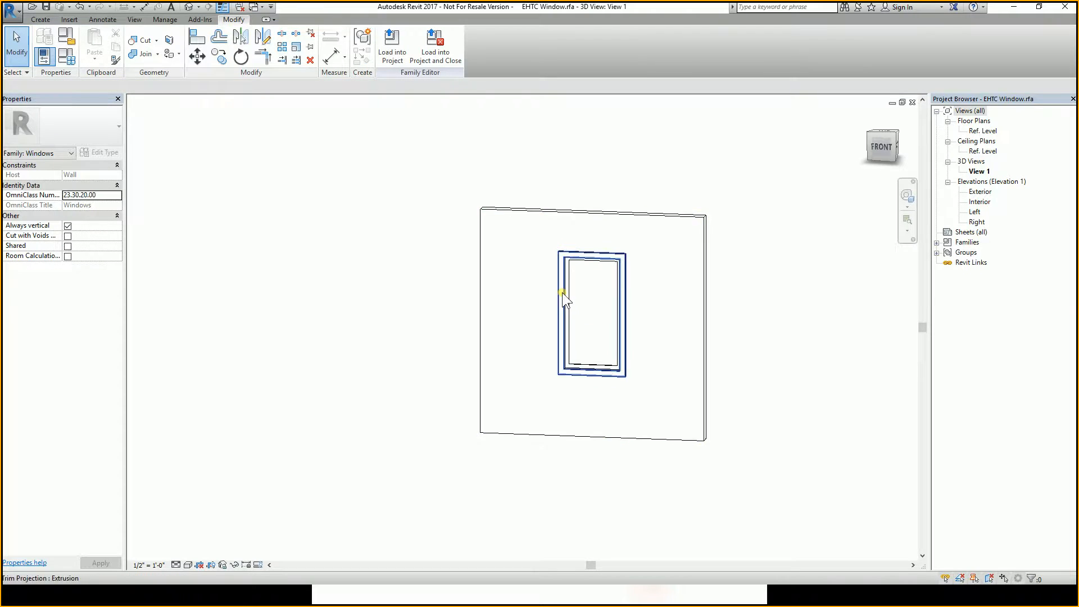
click(562, 298)
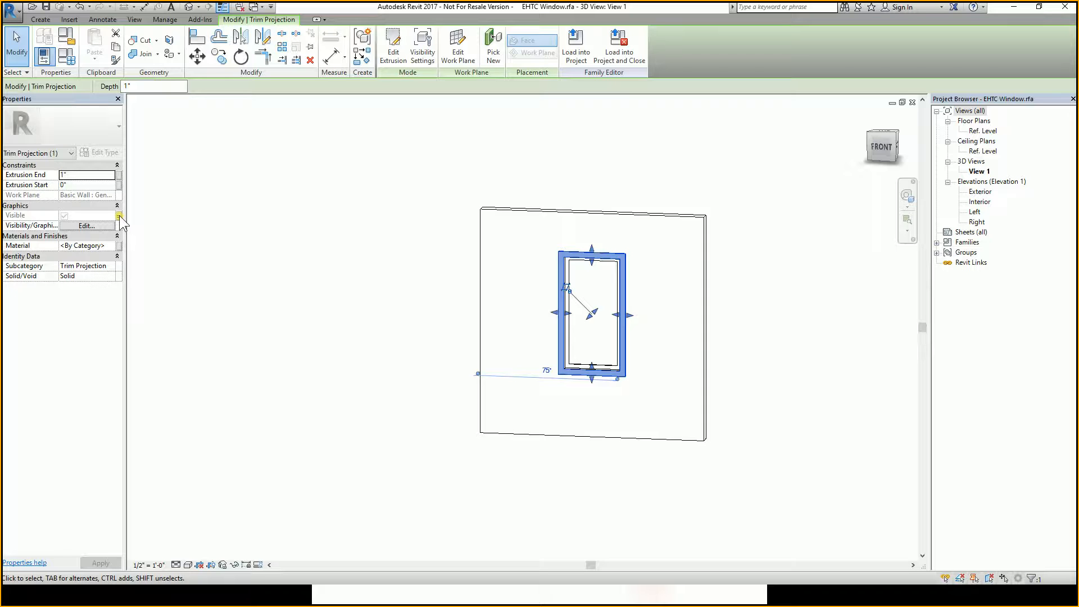
click(120, 217)
click(65, 216)
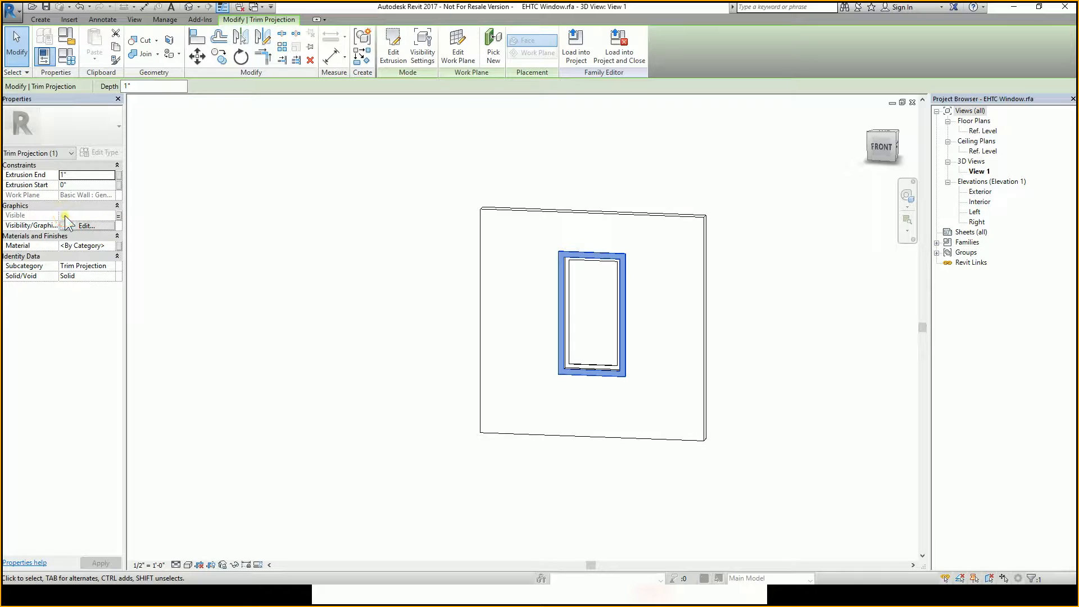
click(65, 216)
click(65, 216)
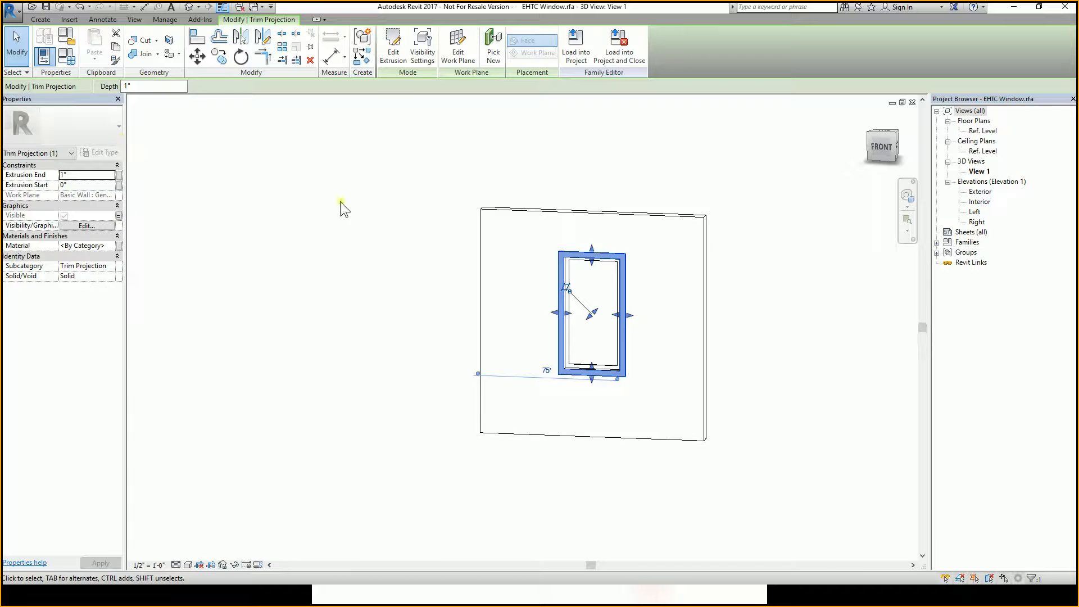
click(245, 213)
Open the Family Types dialog to review the Trims parameter under Visibility.
click(68, 57)
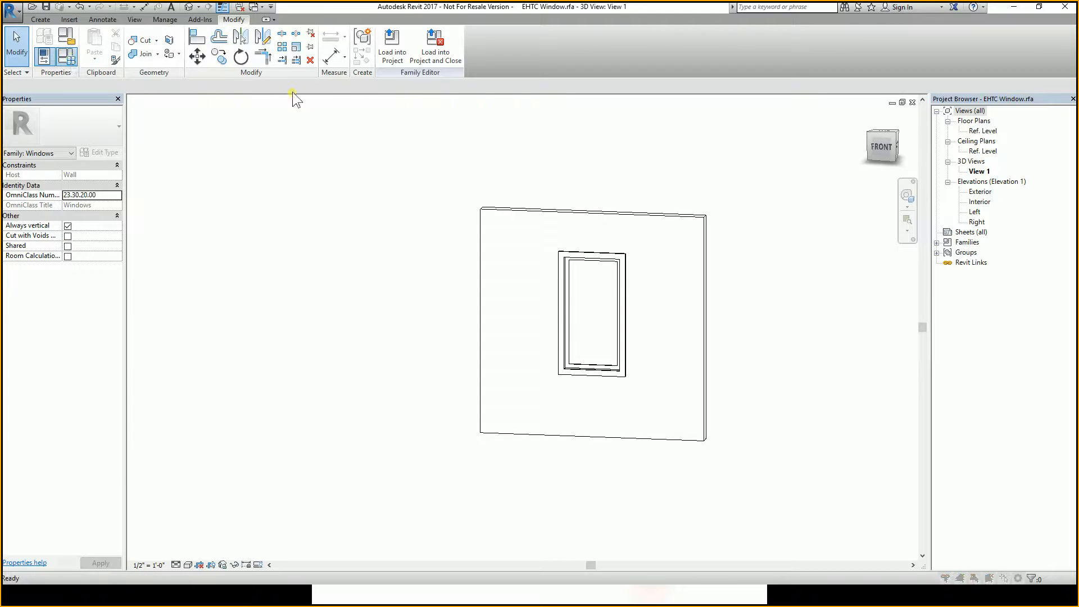
click(325, 66)
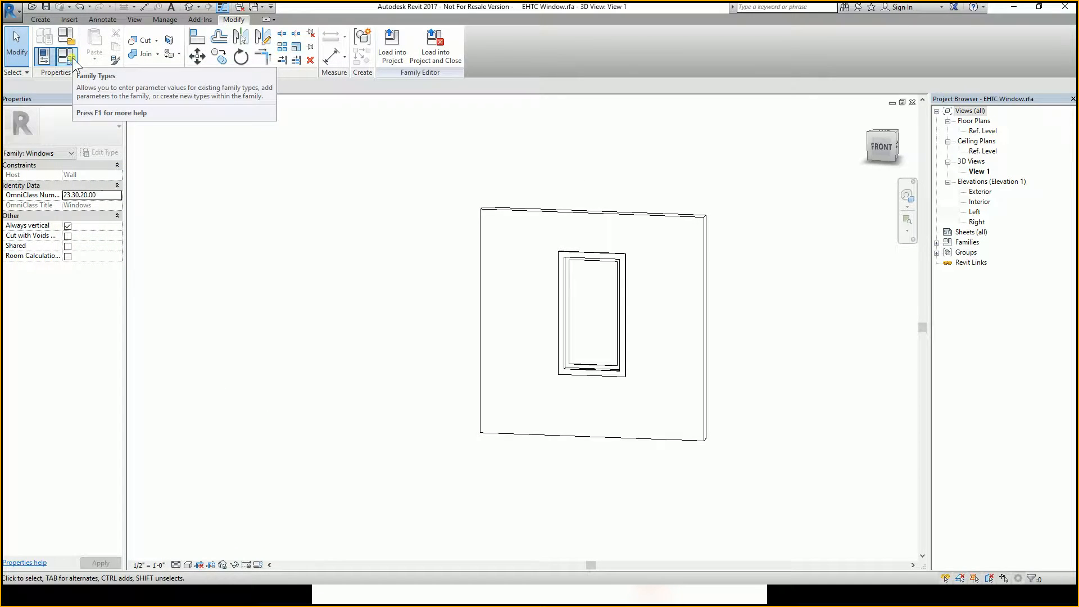
click(72, 57)
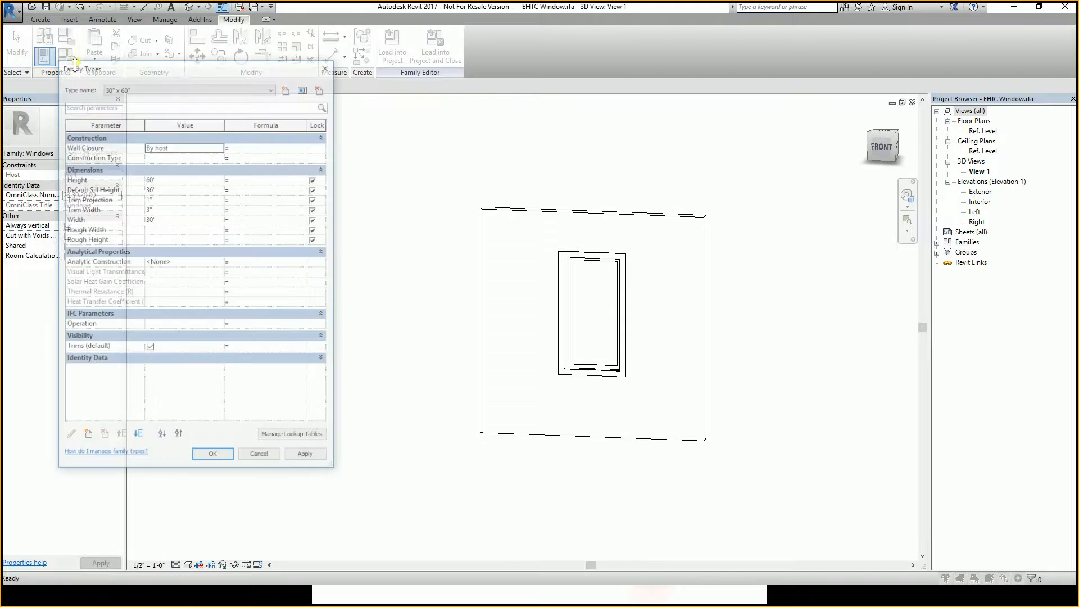
drag(200, 67, 359, 41)
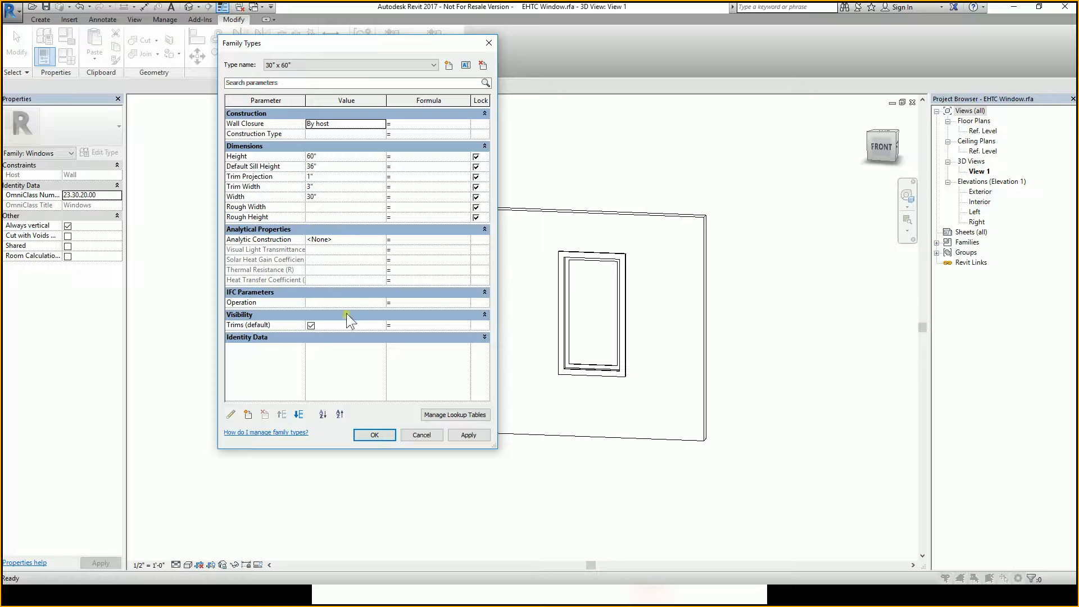
Review the parameters listed in the Family Types dialog, including Trims under Visibility, and close the dialog.
click(283, 328)
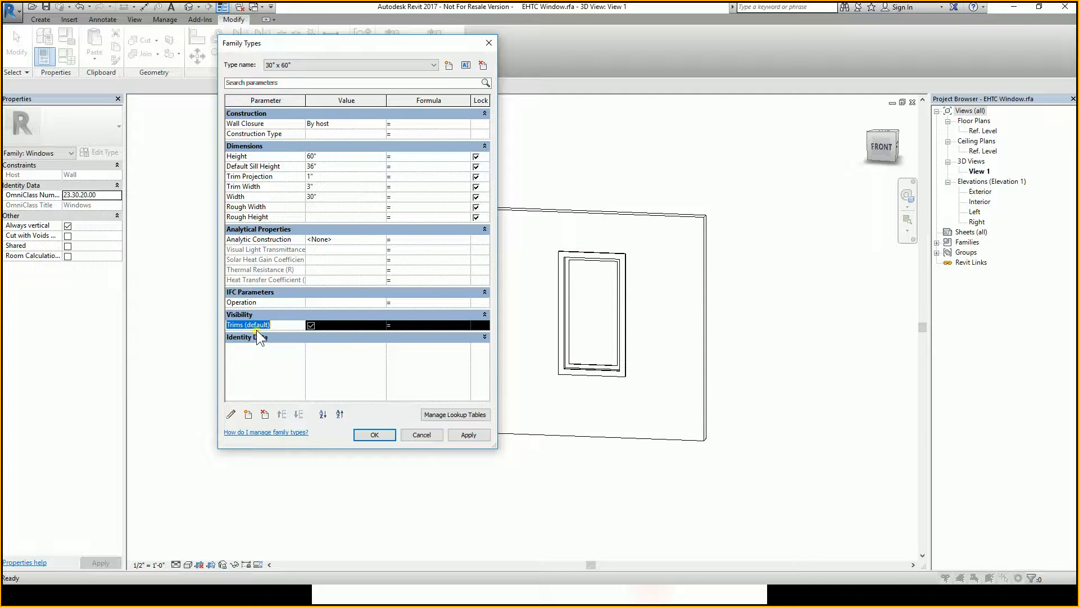
click(257, 328)
click(263, 186)
click(262, 198)
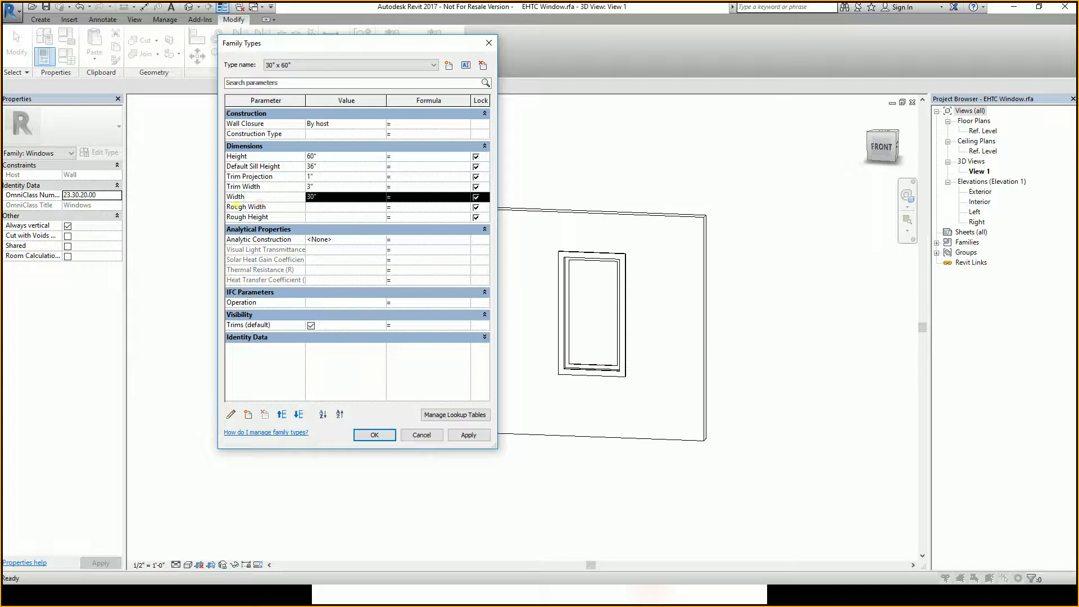
click(236, 197)
click(269, 187)
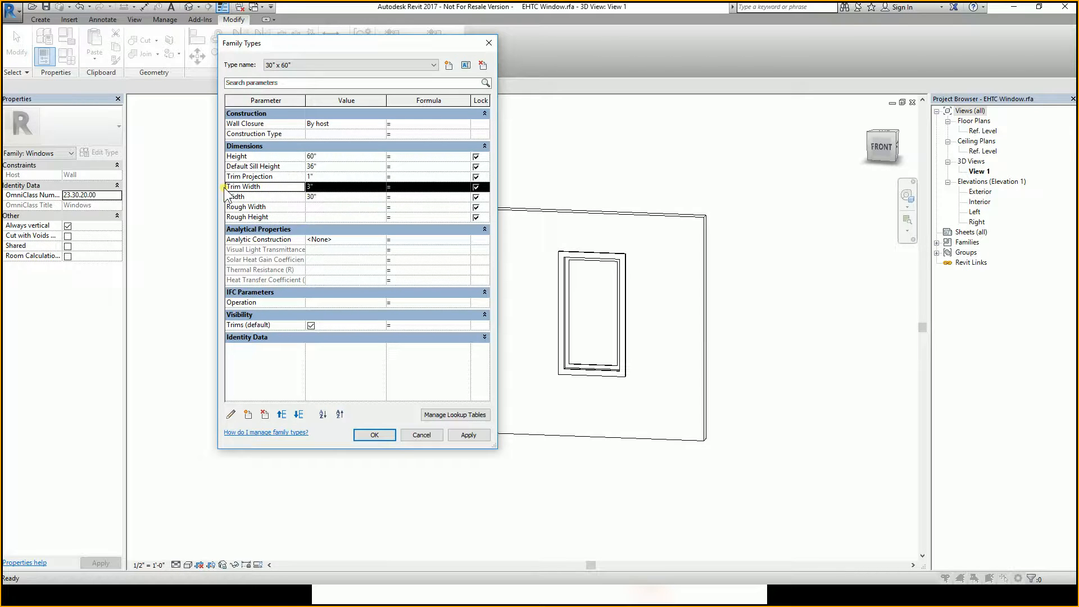
click(269, 158)
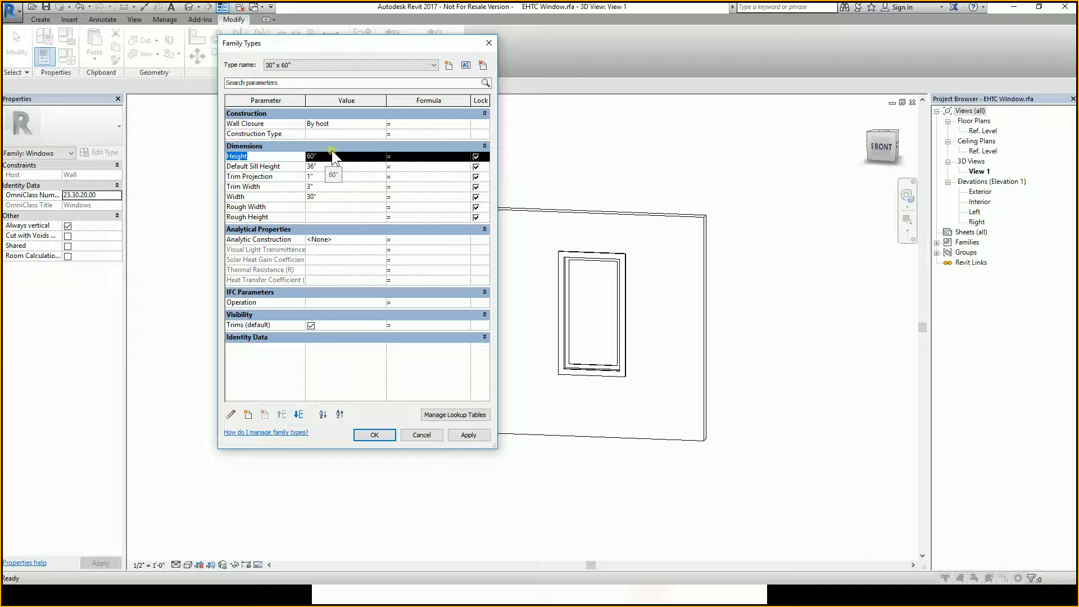
click(274, 325)
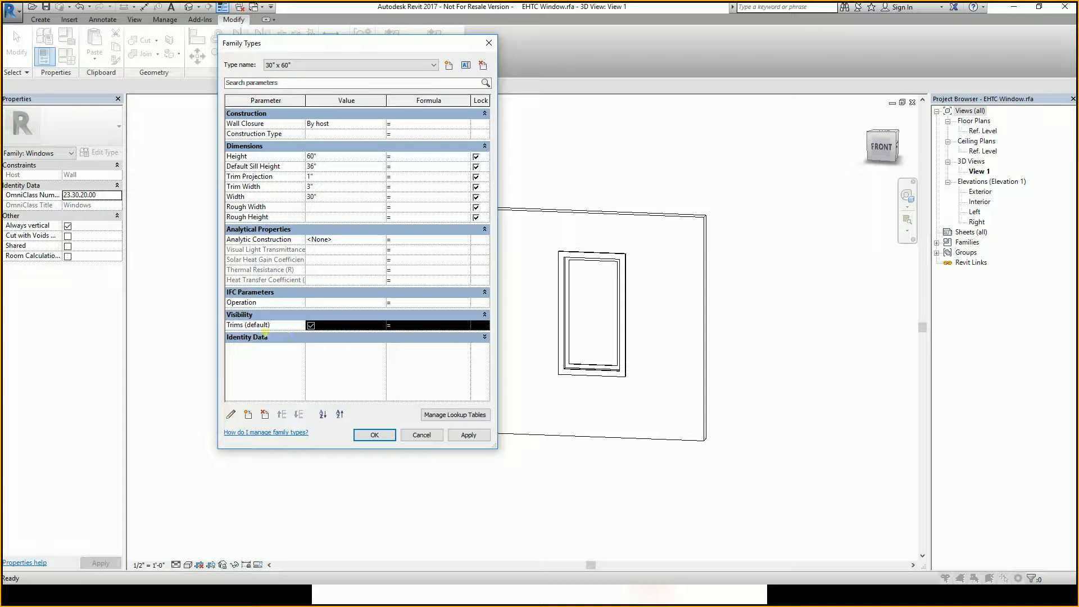
drag(285, 333, 249, 332)
click(276, 328)
click(374, 435)
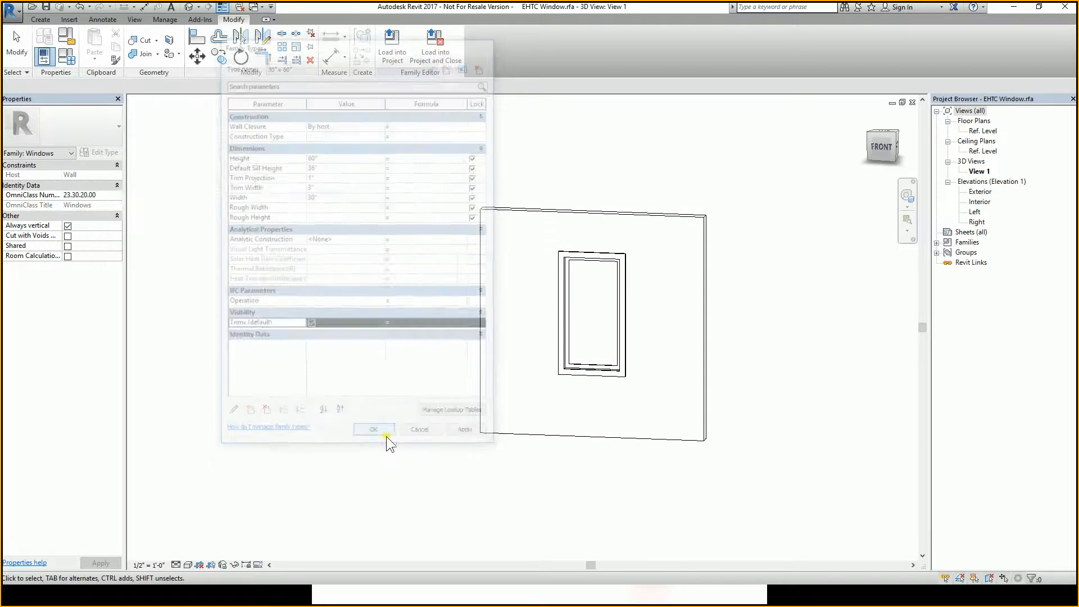
Load the EHTC Window family into the open apartment project.
shift+middle_drag(523, 458, 495, 360)
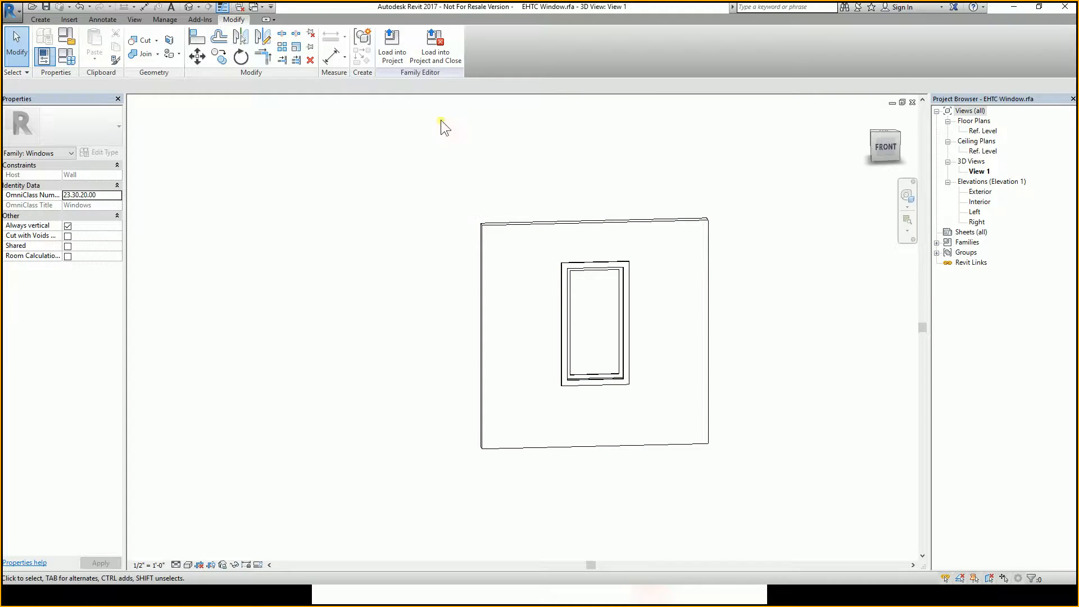
click(393, 53)
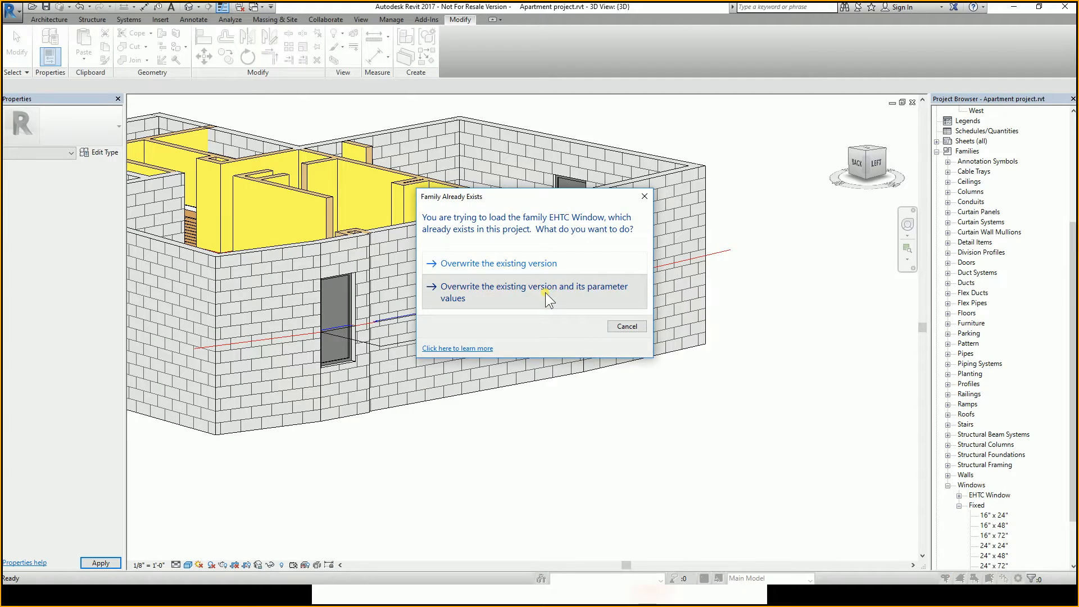
click(545, 292)
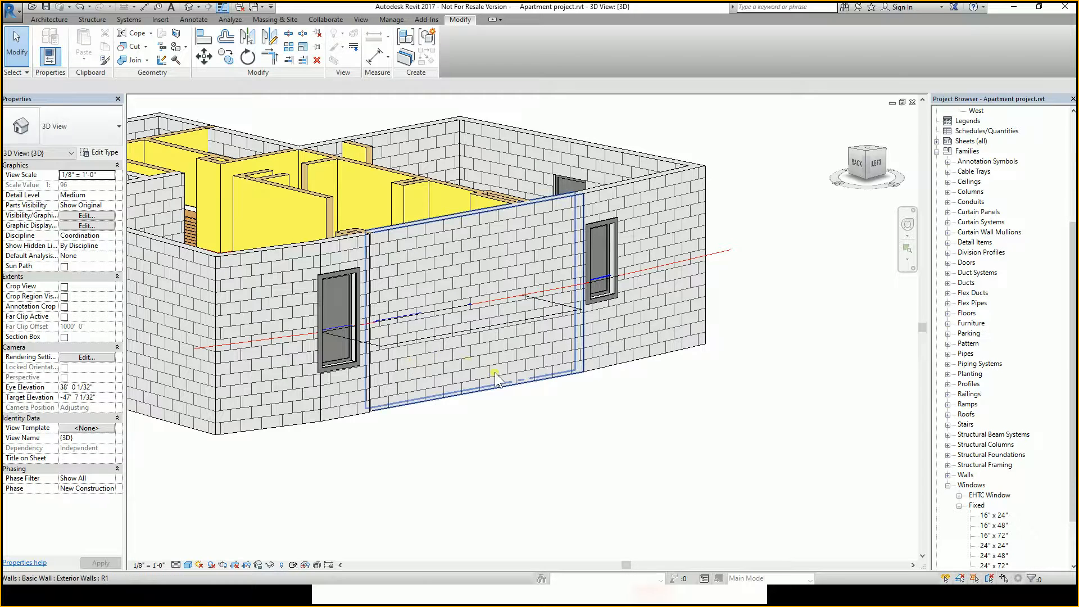
Orbit and zoom around the apartment model to inspect the loaded EHTC windows in the walls.
shift+middle_drag(657, 400, 646, 472)
middle_drag(452, 410, 573, 418)
scroll(585, 386, down, 2)
scroll(499, 347, up, 2)
middle_drag(499, 348, 501, 374)
scroll(501, 374, down, 4)
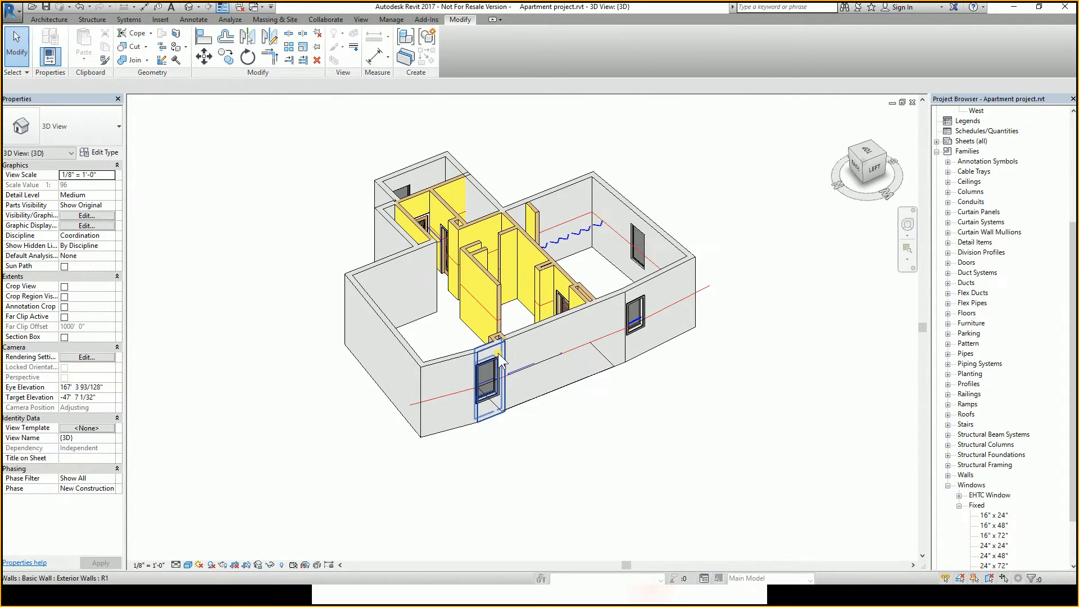
shift+middle_drag(646, 337, 787, 345)
scroll(672, 312, up, 4)
scroll(663, 332, down, 5)
shift+middle_drag(787, 346, 498, 309)
middle_drag(821, 289, 554, 323)
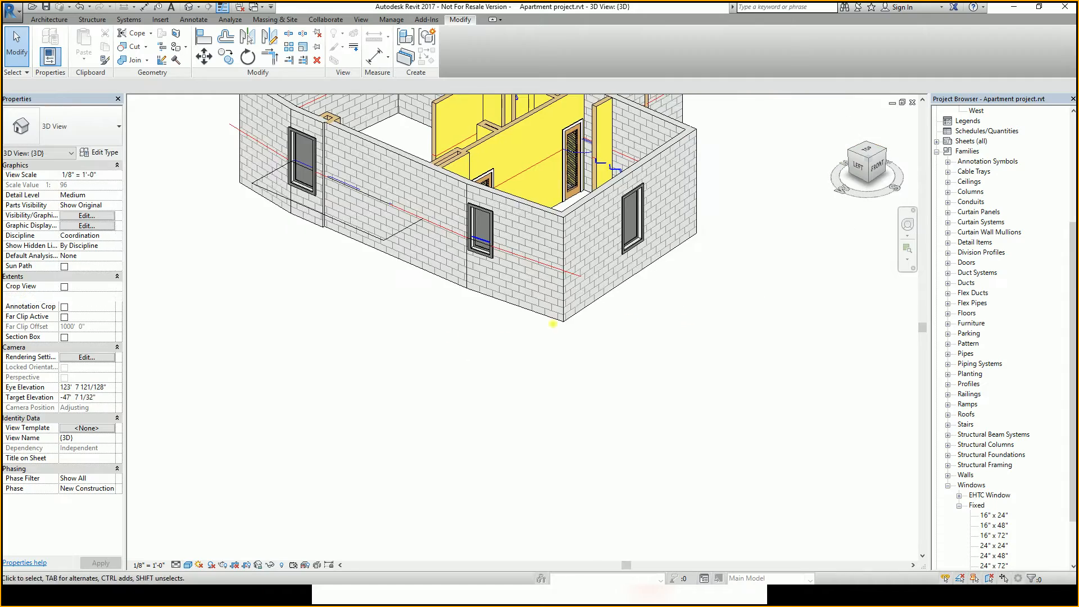
shift+middle_drag(623, 325, 456, 332)
mouse_move(913, 340)
middle_down()
mouse_move(630, 343)
mouse_move(765, 375)
middle_up()
scroll(664, 277, up, 2)
scroll(704, 324, down, 5)
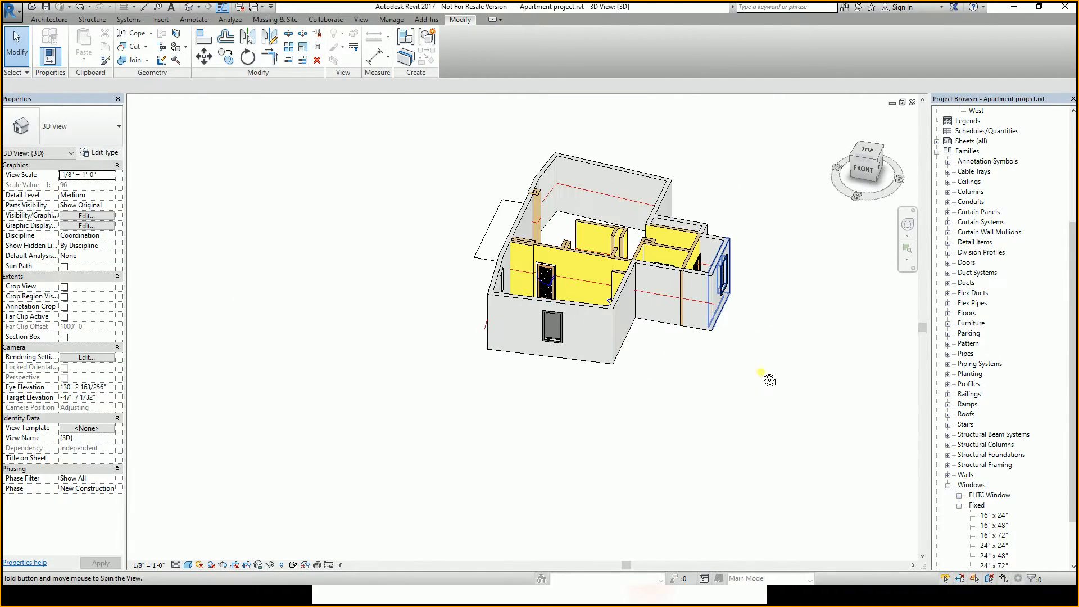
shift+middle_drag(636, 331, 703, 327)
mouse_move(555, 323)
shift+middle_down()
mouse_move(616, 318)
mouse_move(566, 343)
mouse_move(478, 360)
shift+middle_up()
shift+middle_drag(717, 369, 623, 366)
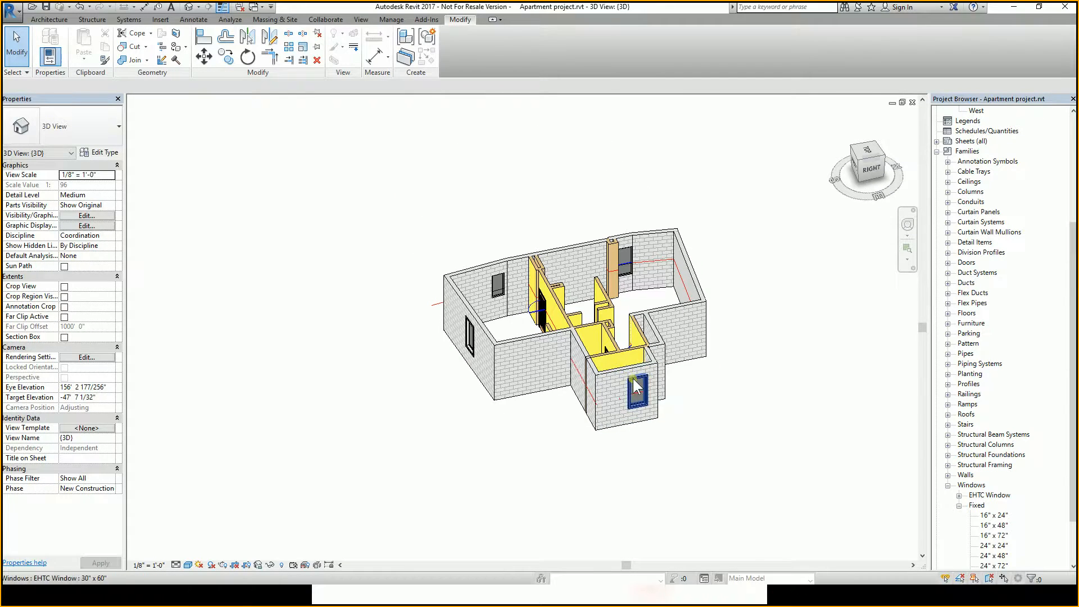
Select the EHTC window on the front wall and toggle its Trims property off and back on.
click(636, 400)
mouse_move(638, 406)
shift+middle_down()
mouse_move(648, 475)
mouse_move(629, 397)
shift+middle_up()
scroll(629, 400, up, 2)
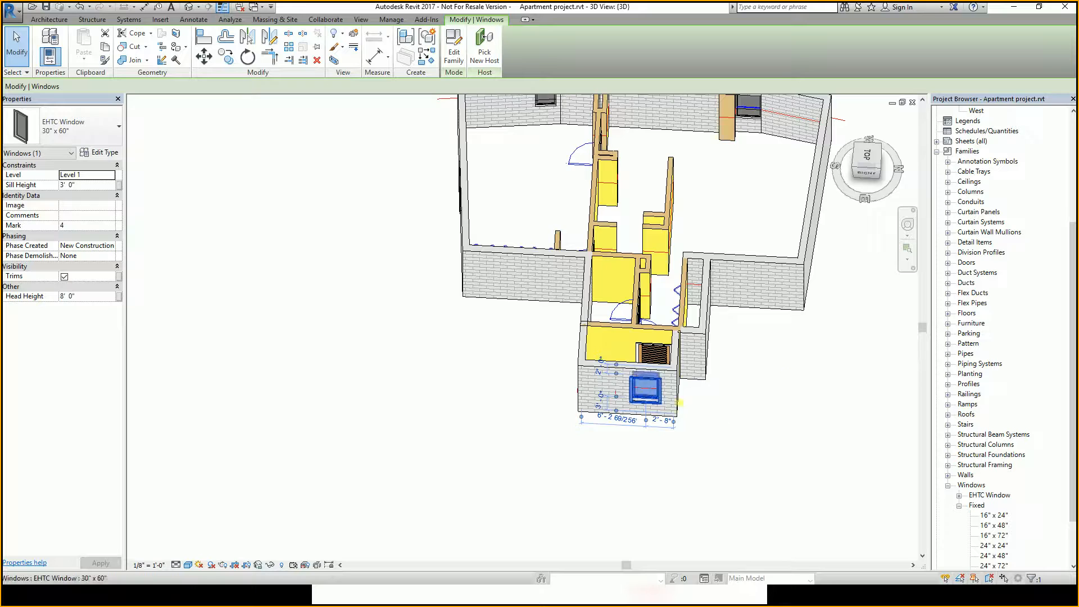
shift+middle_drag(652, 394, 691, 411)
scroll(703, 394, up, 2)
shift+middle_drag(720, 377, 760, 343)
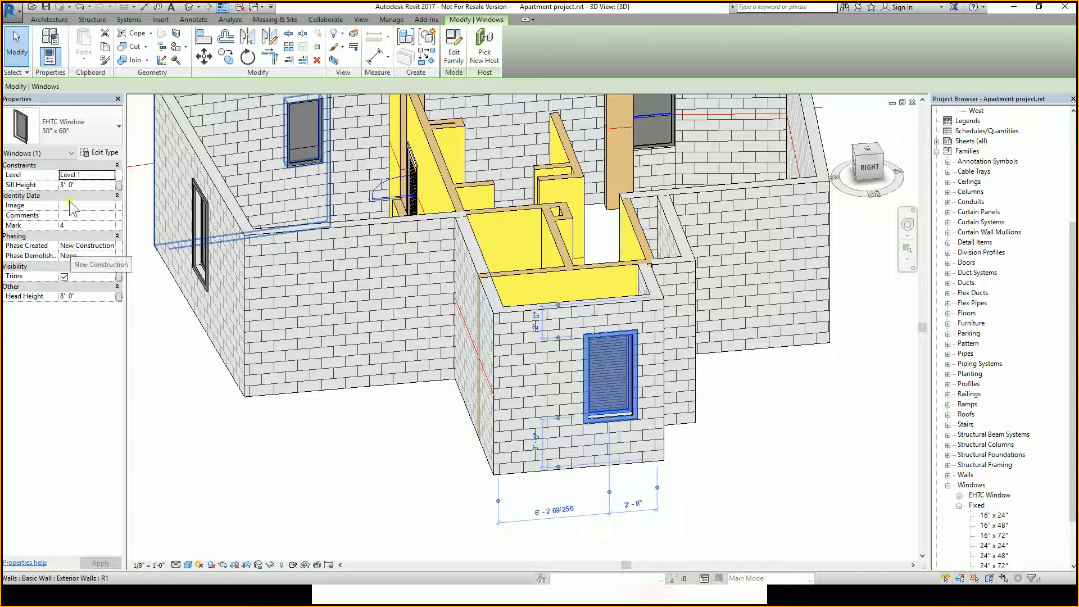
click(64, 275)
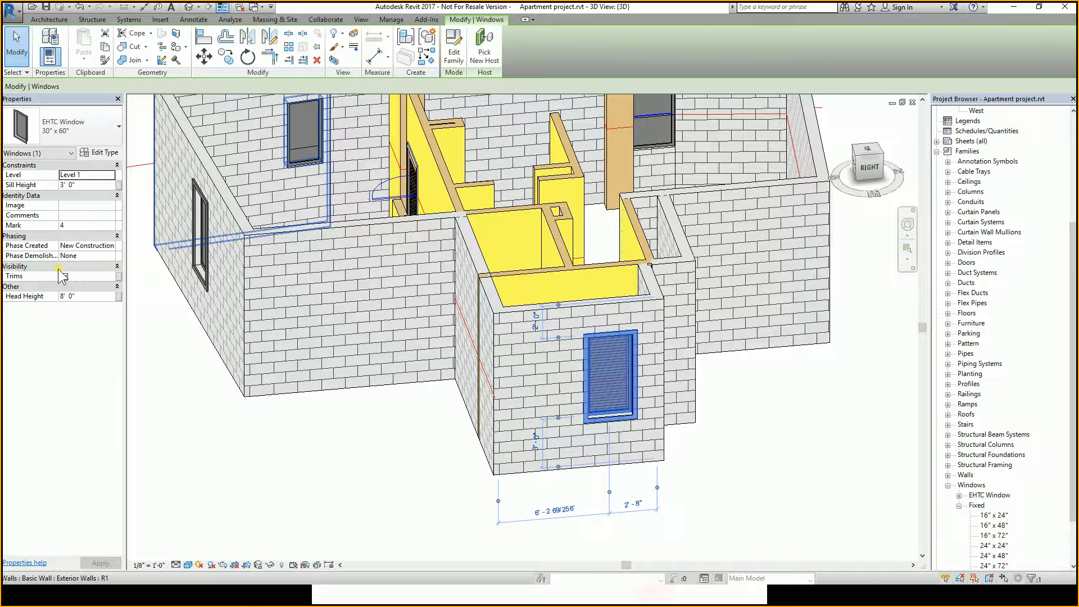
click(63, 276)
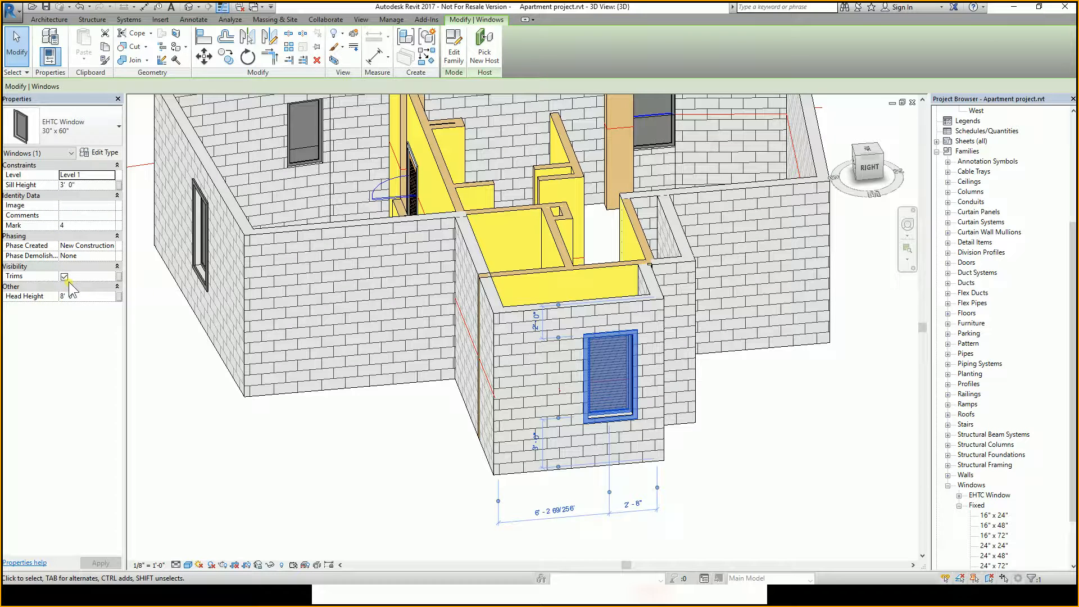
Reselect the window and open its type properties, then cancel without changes.
click(352, 411)
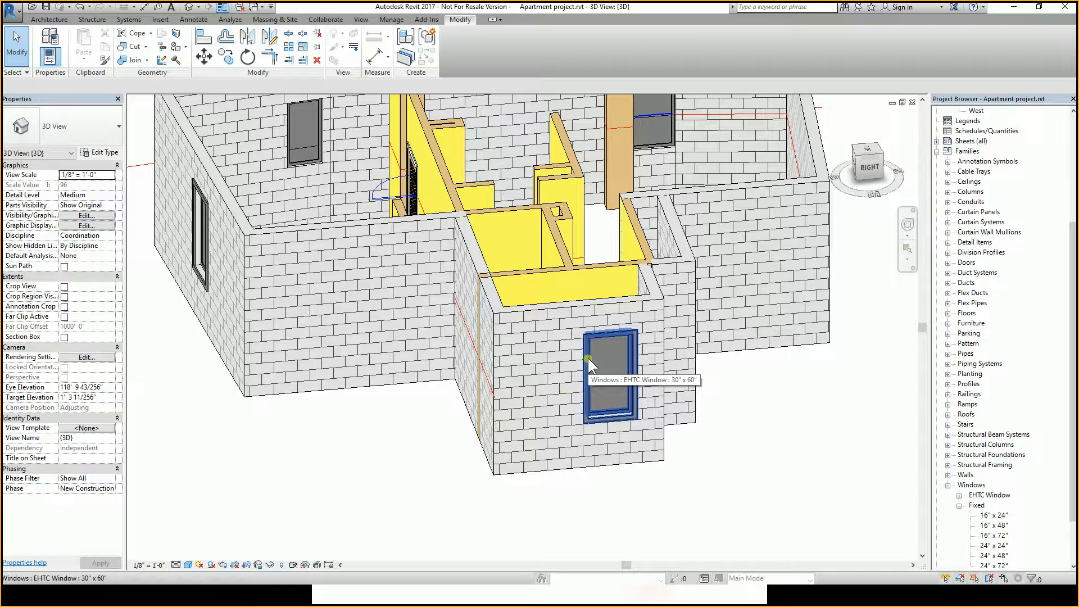
click(588, 359)
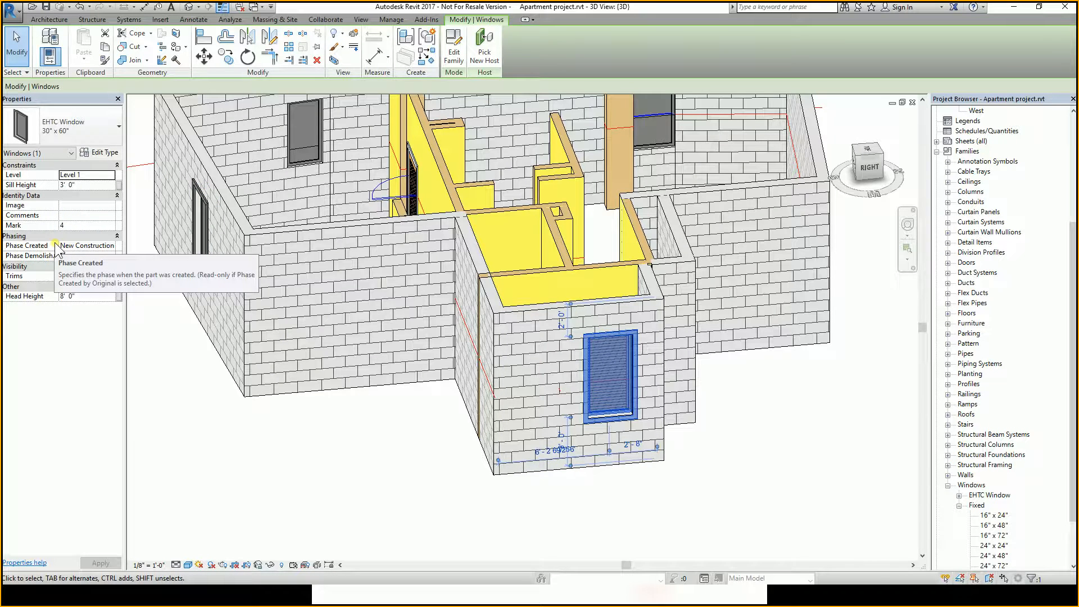
click(100, 158)
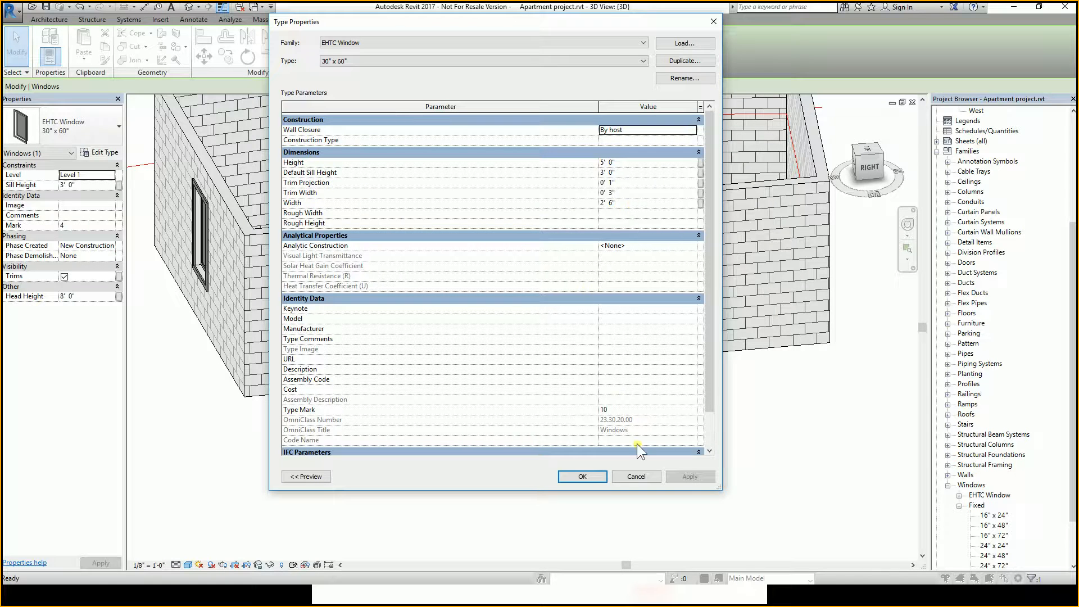
click(636, 476)
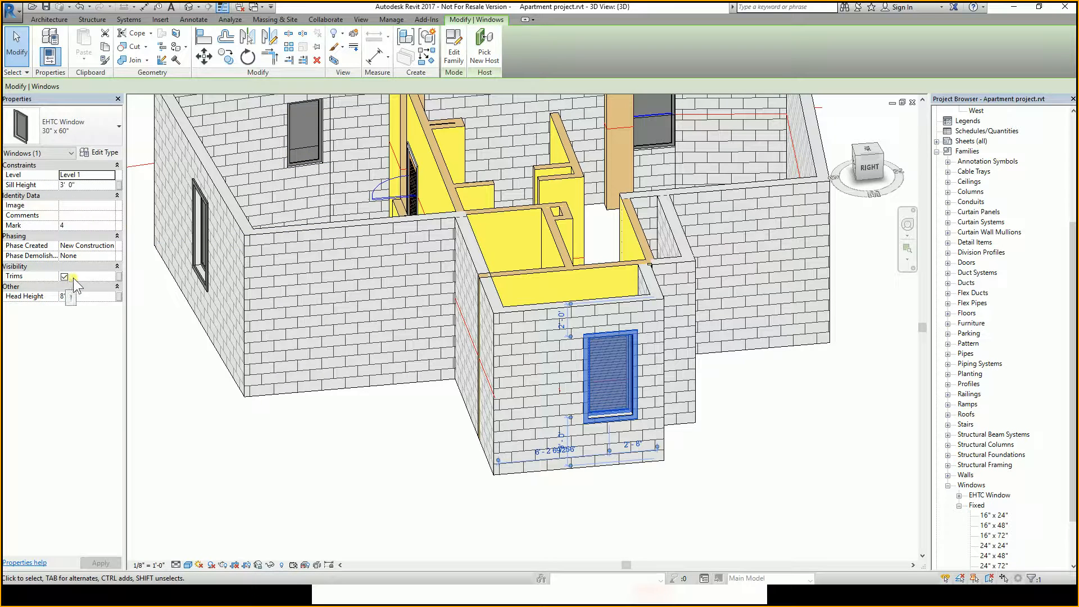
Turn off the Trims property of the selected window and deselect it.
click(77, 323)
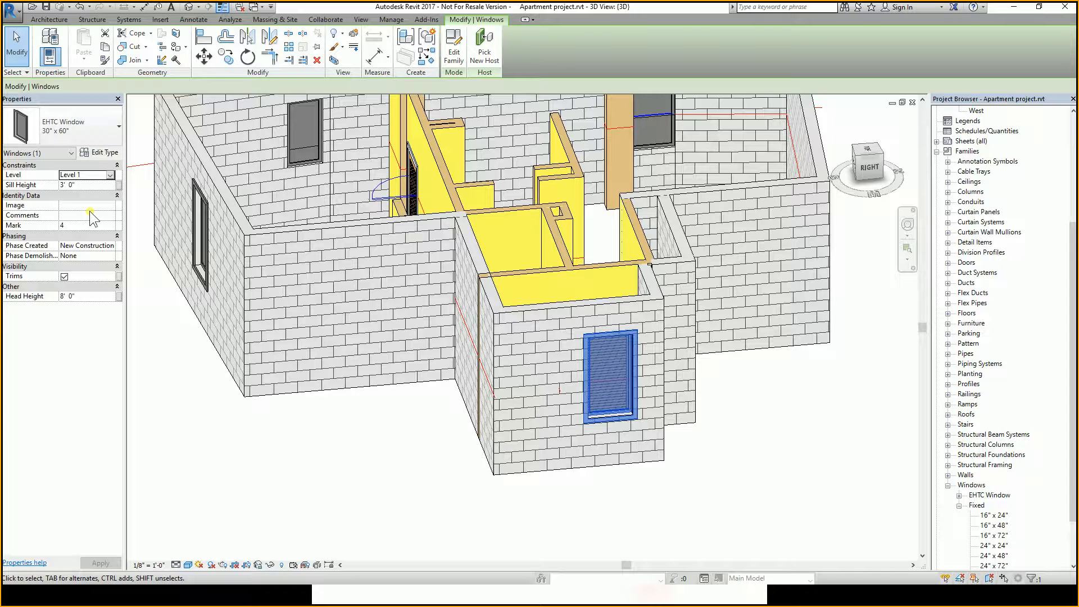
click(64, 277)
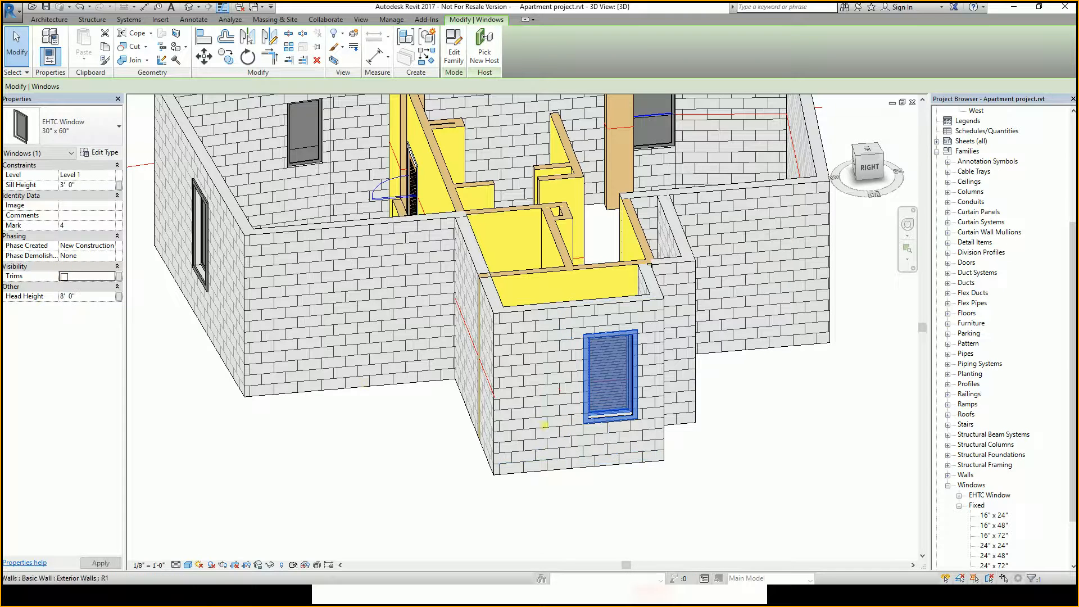
click(454, 474)
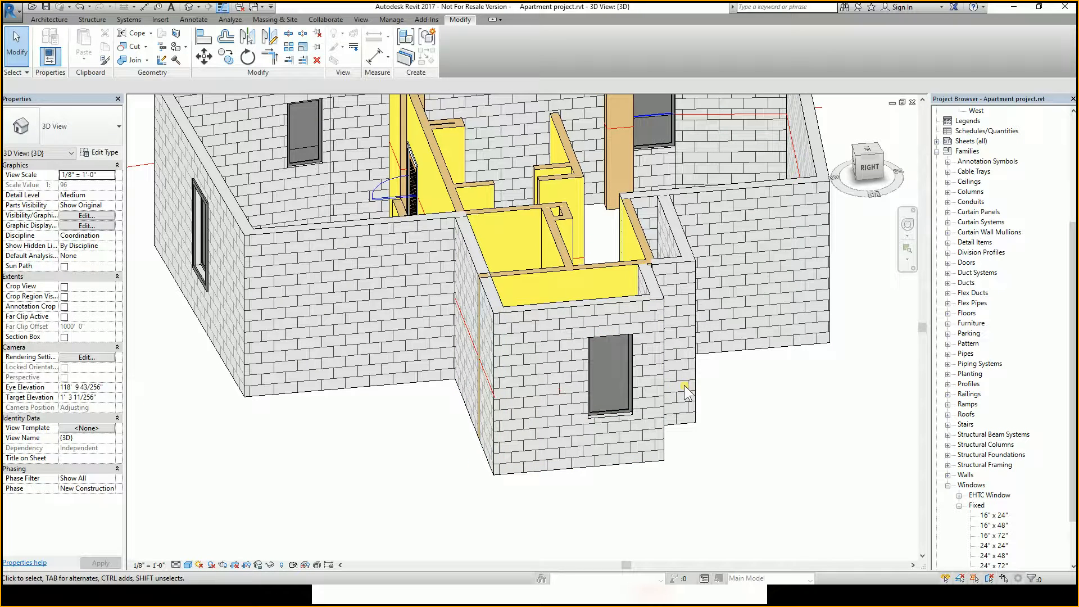
Orbit and zoom around the model to compare the windows with and without trims.
scroll(684, 386, down, 5)
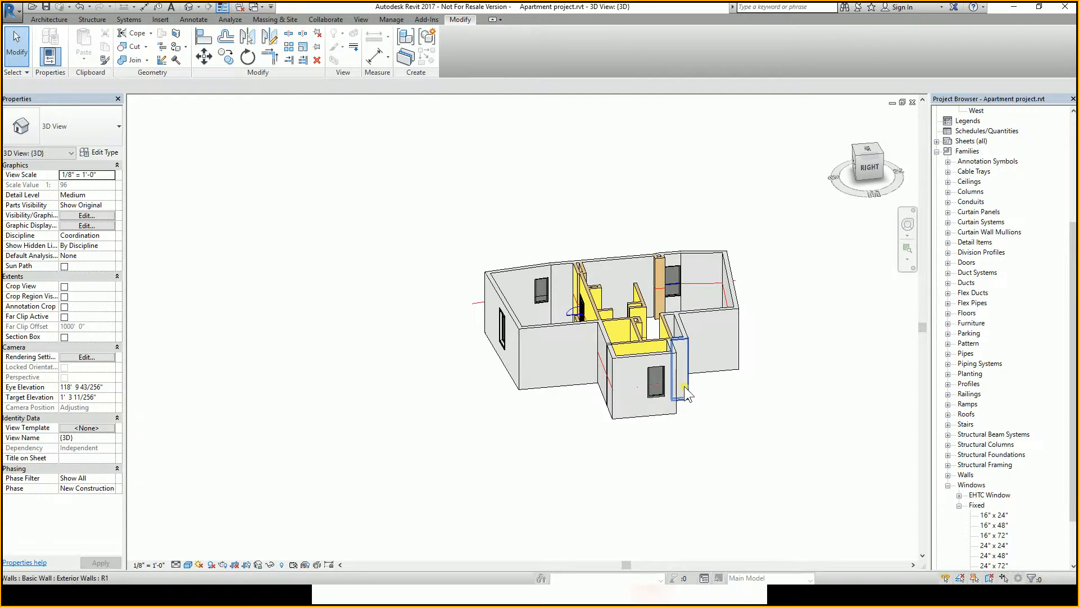
scroll(677, 384, up, 2)
shift+middle_drag(658, 397, 797, 362)
middle_drag(627, 423, 764, 384)
scroll(498, 391, up, 2)
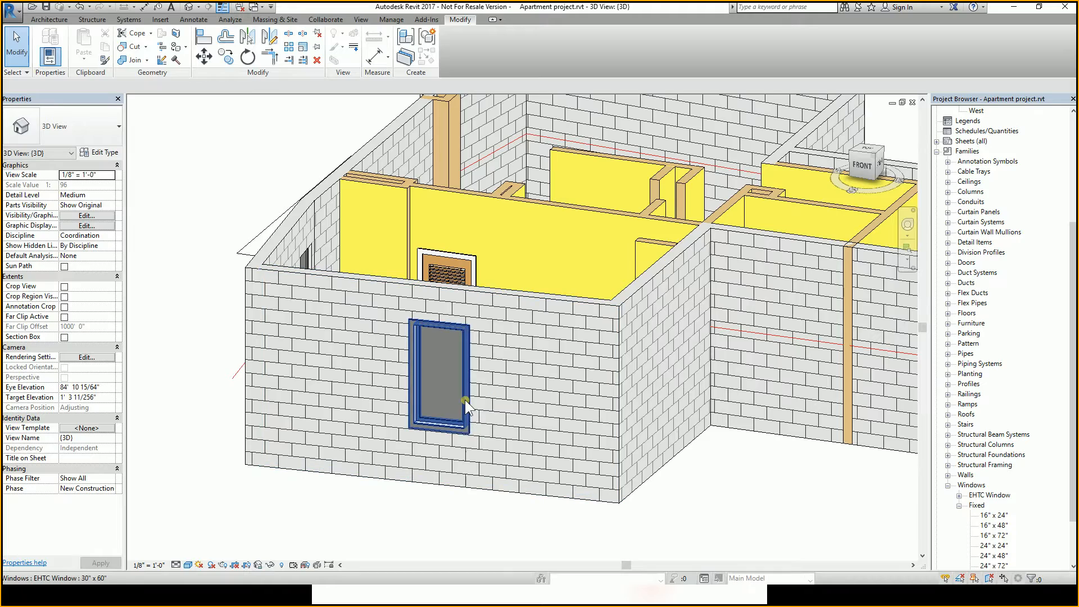
shift+middle_drag(464, 399, 698, 339)
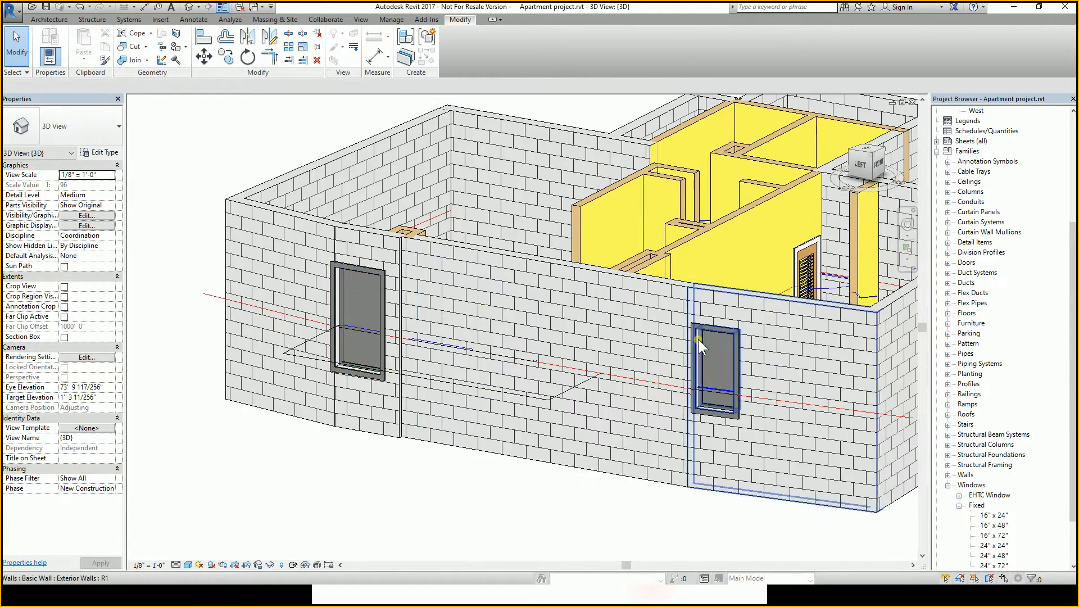
scroll(702, 332, up, 2)
scroll(710, 322, down, 1)
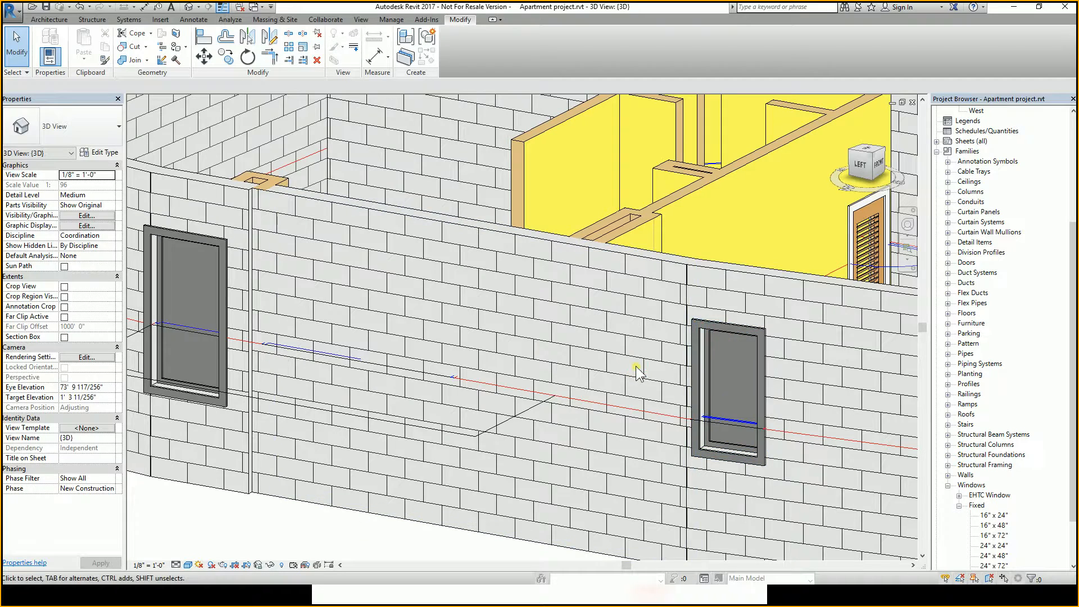
scroll(499, 320, down, 5)
shift+middle_drag(503, 326, 639, 372)
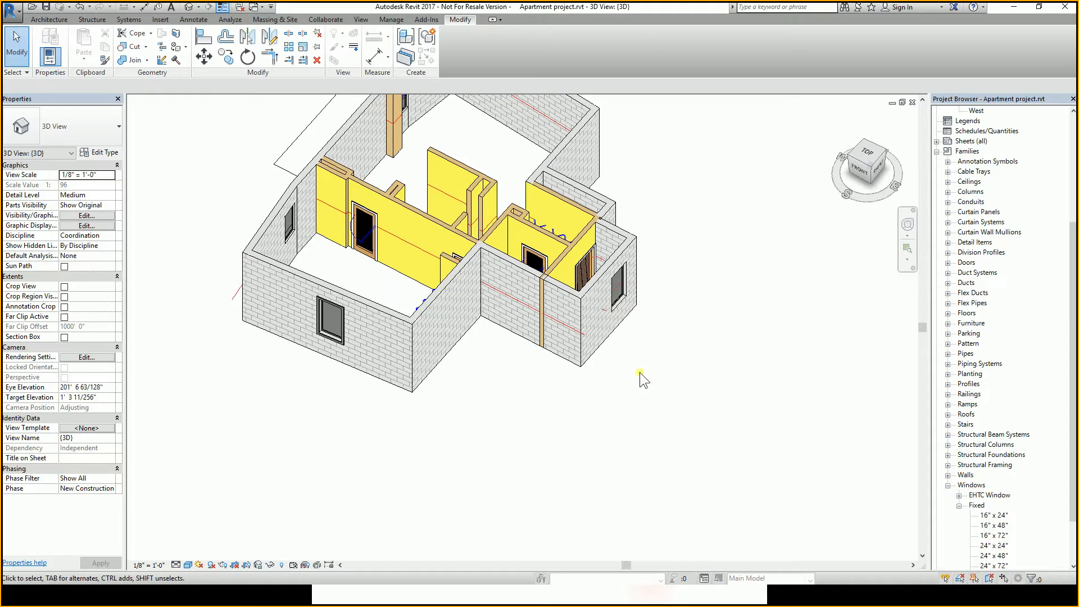
shift+middle_drag(716, 339, 595, 217)
scroll(595, 217, up, 2)
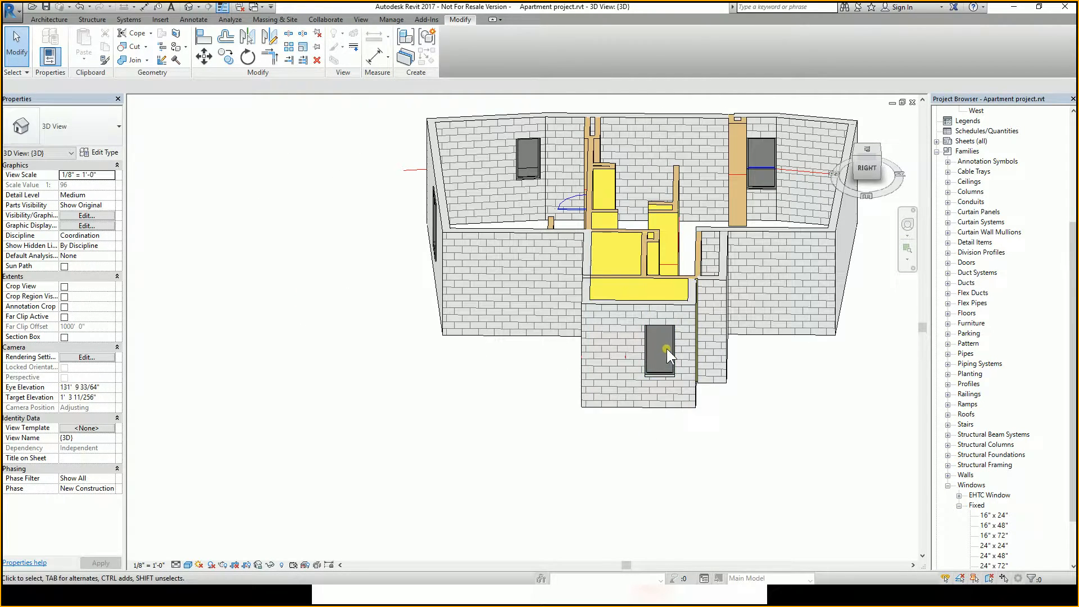
shift+middle_drag(672, 335, 696, 337)
shift+middle_drag(569, 401, 587, 358)
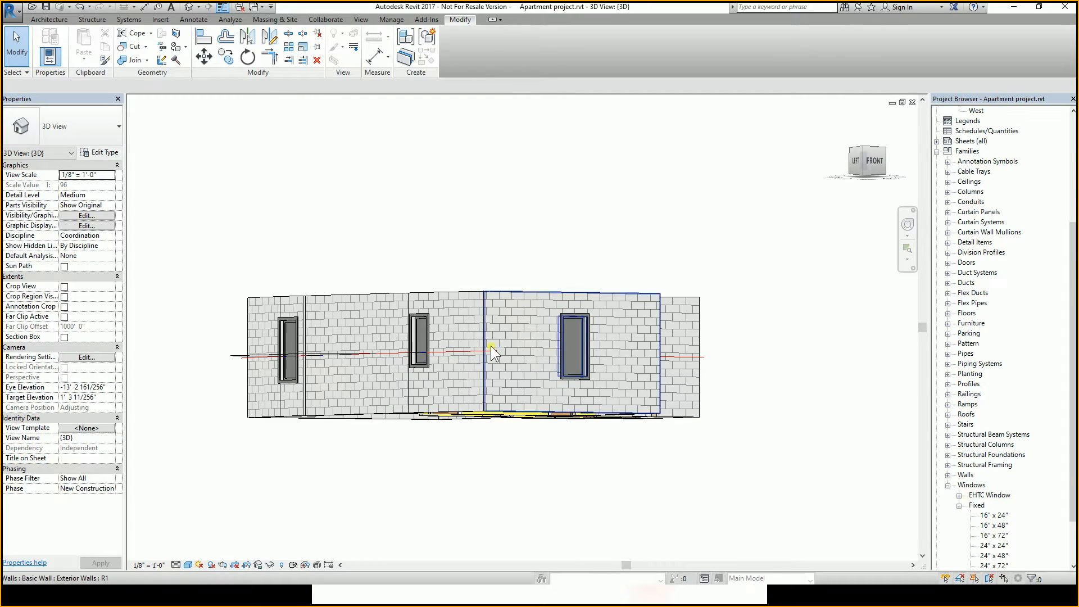
scroll(408, 325, up, 2)
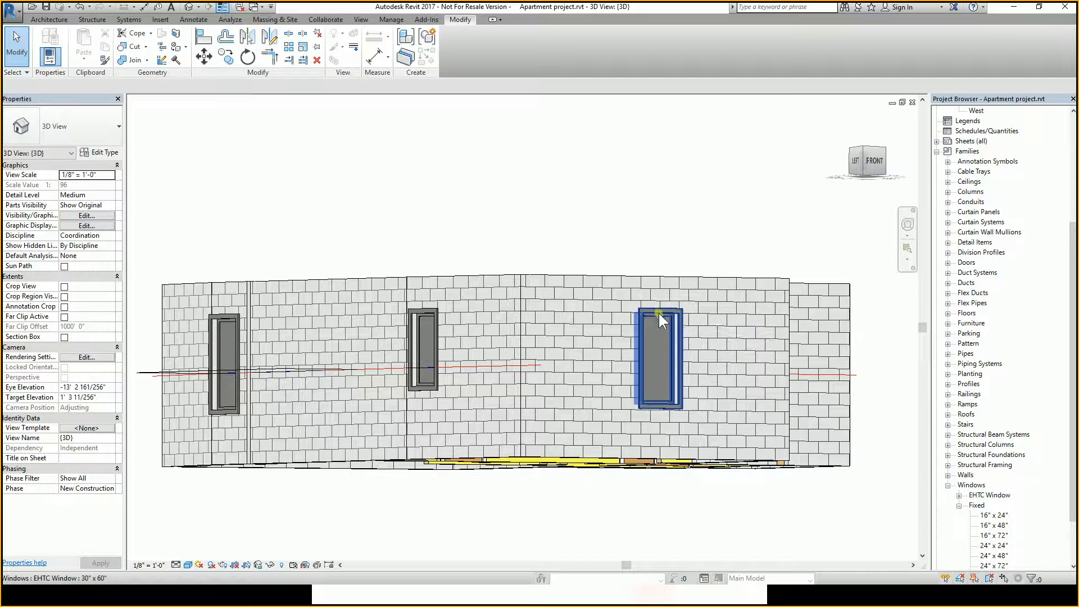
scroll(659, 314, down, 2)
mouse_move(722, 350)
shift+middle_down()
mouse_move(525, 422)
mouse_move(499, 420)
mouse_move(725, 382)
mouse_move(731, 368)
shift+middle_up()
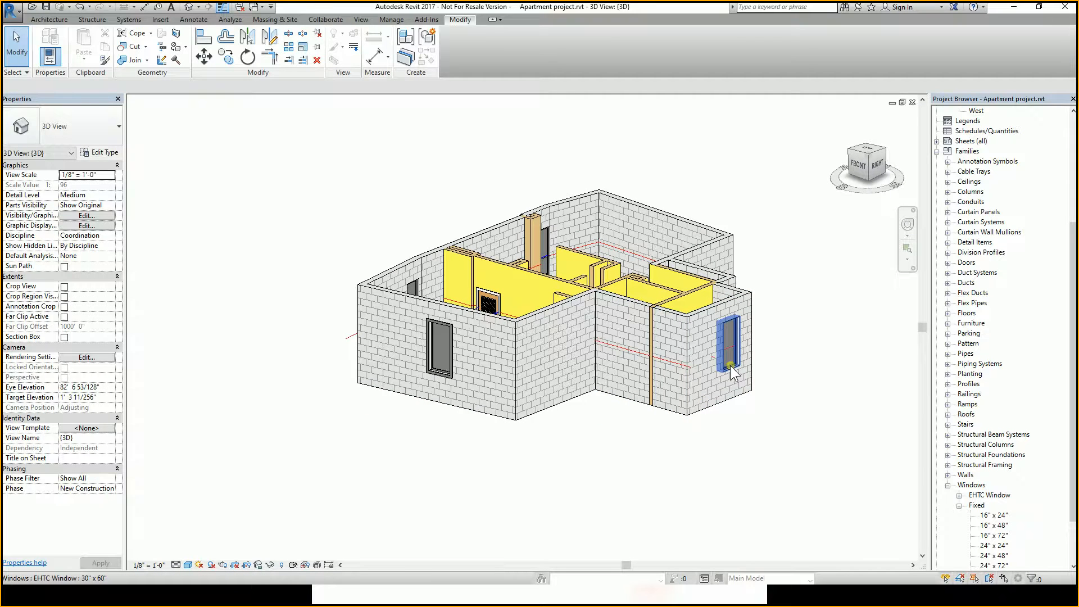
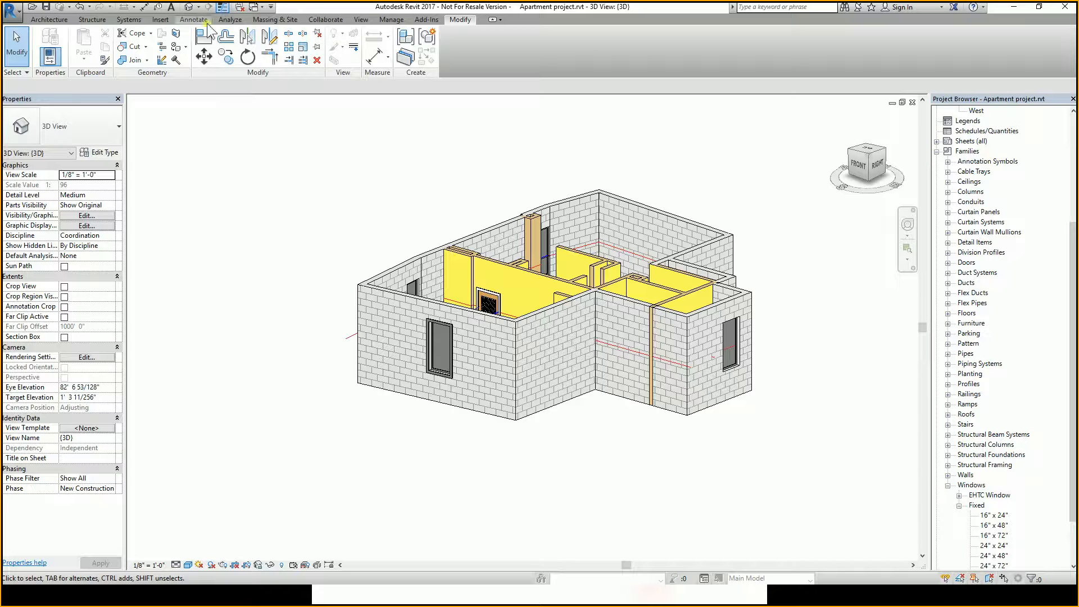
Switch to the EHTC Window family document and save it, replacing the existing file.
click(254, 8)
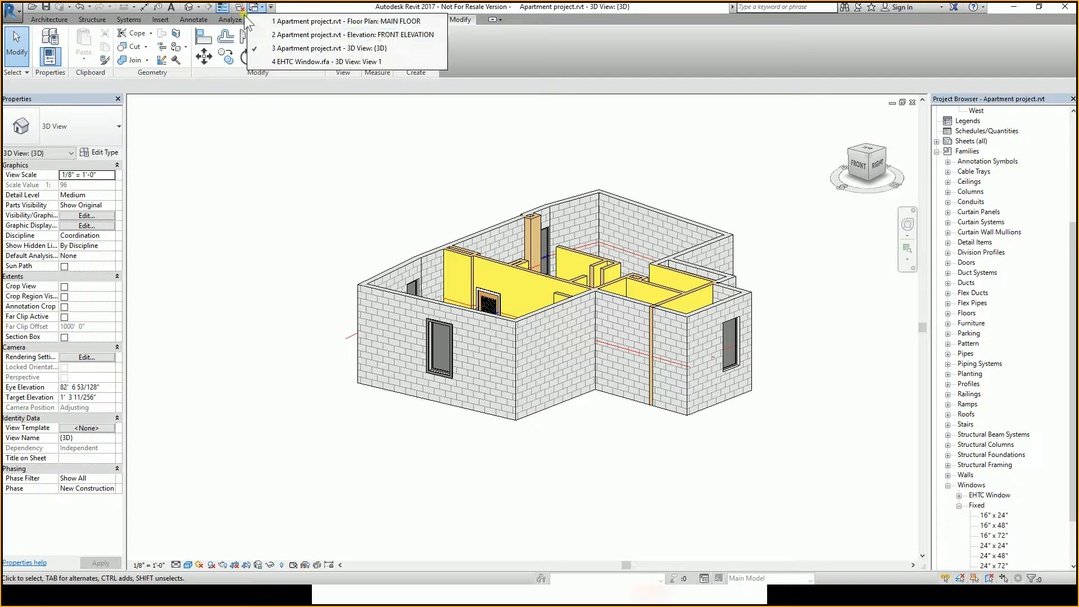
click(283, 62)
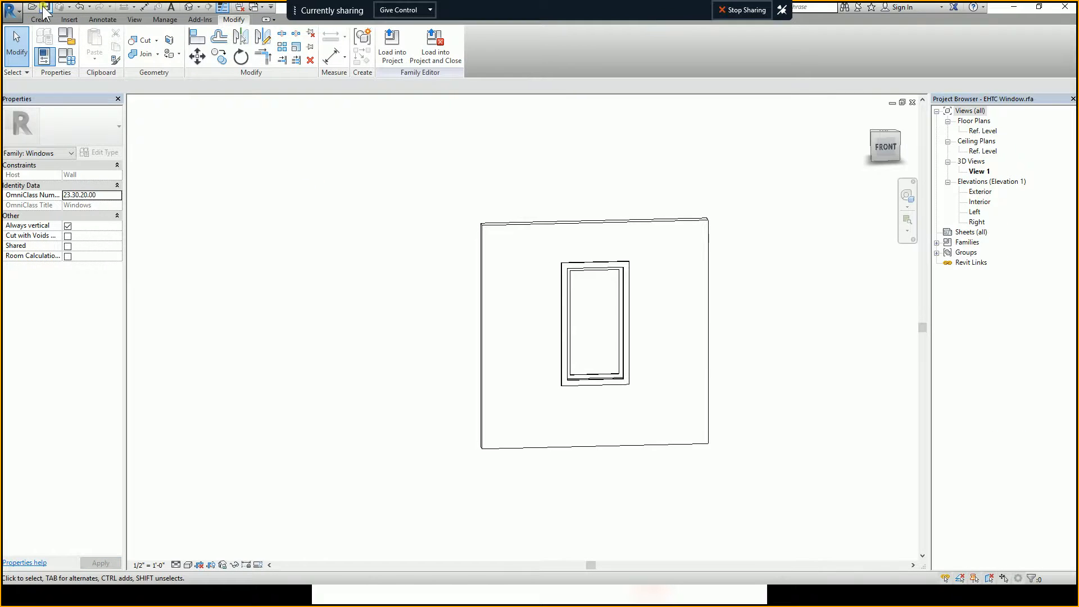
key(ctrl+s)
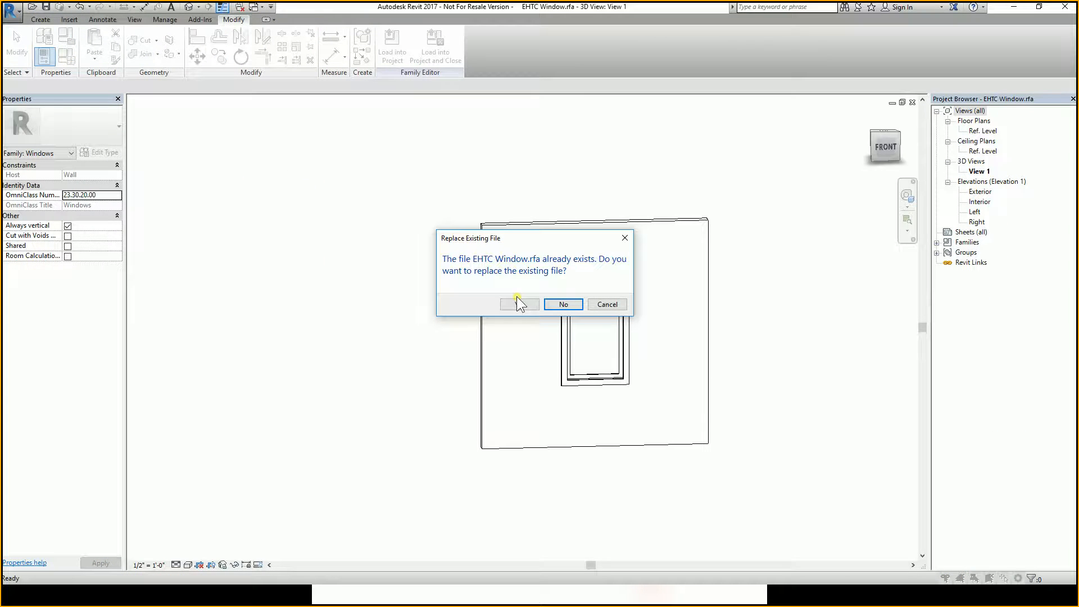
click(521, 299)
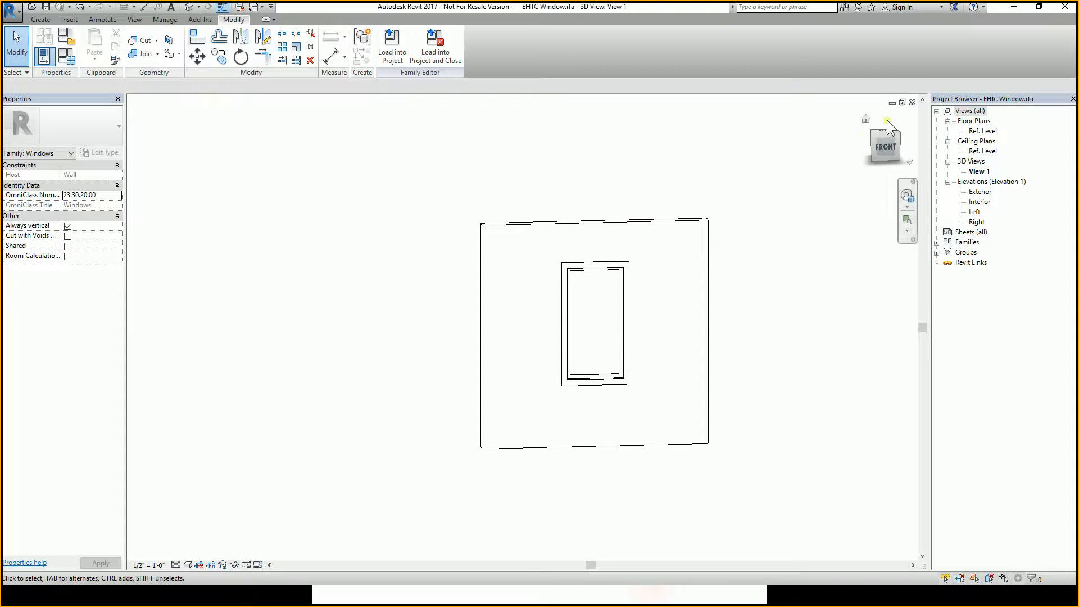
Return to the apartment project's 3D view.
scroll(478, 216, down, 2)
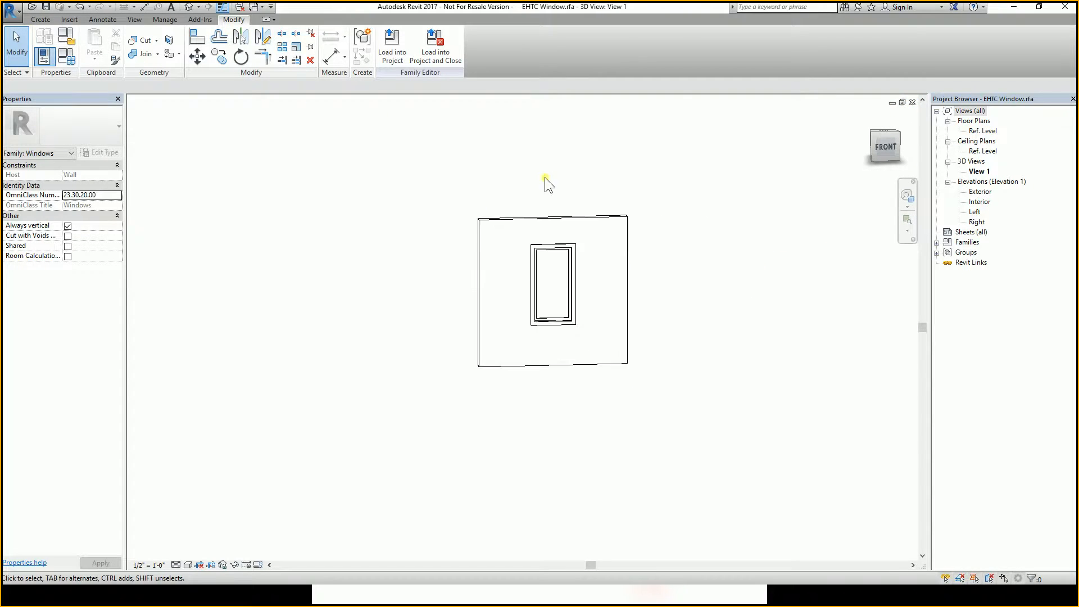
middle_drag(557, 209, 546, 249)
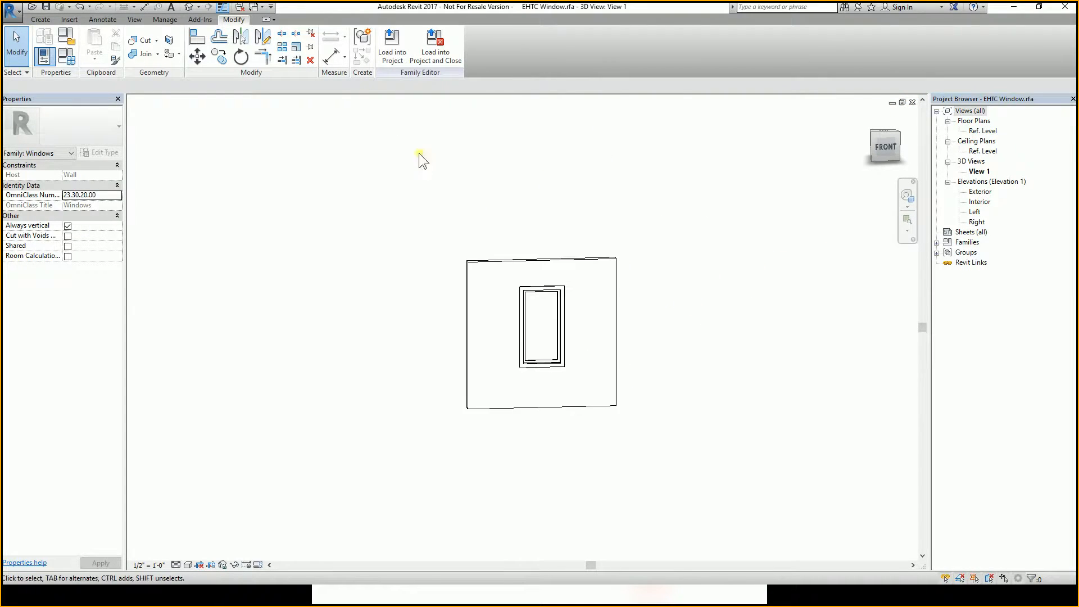
click(254, 7)
click(347, 38)
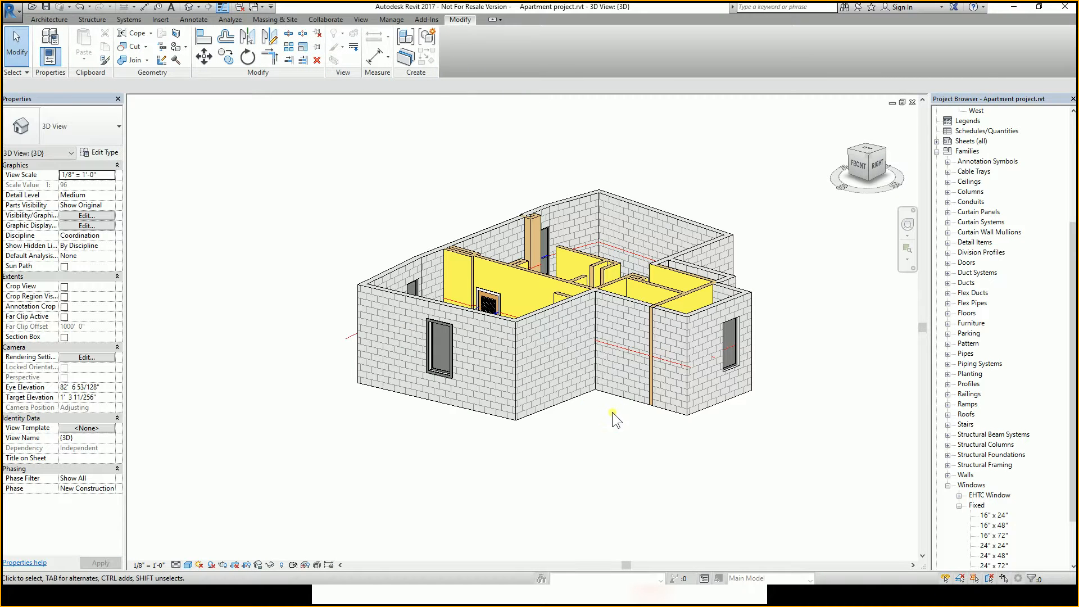
shift+middle_drag(611, 419, 670, 382)
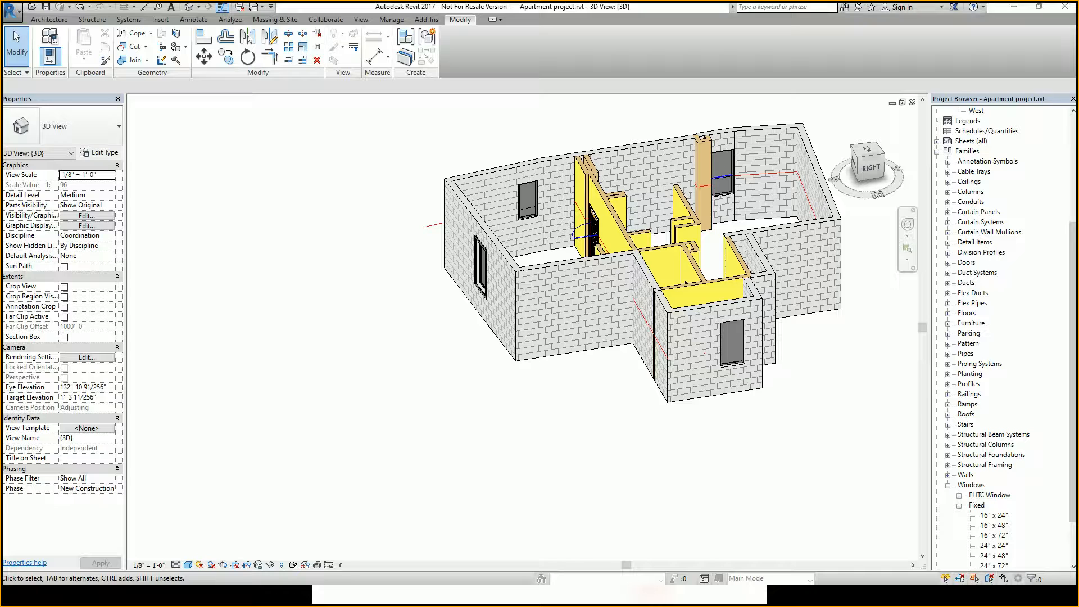
Review the next exercise instructions in the class slides.
key(alt+Tab)
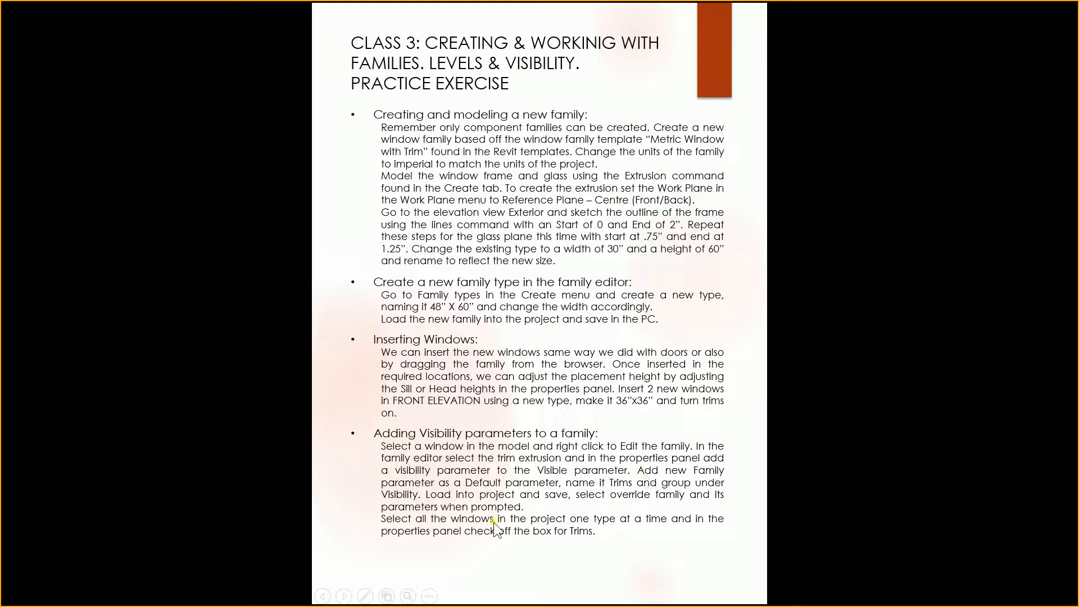
click(520, 486)
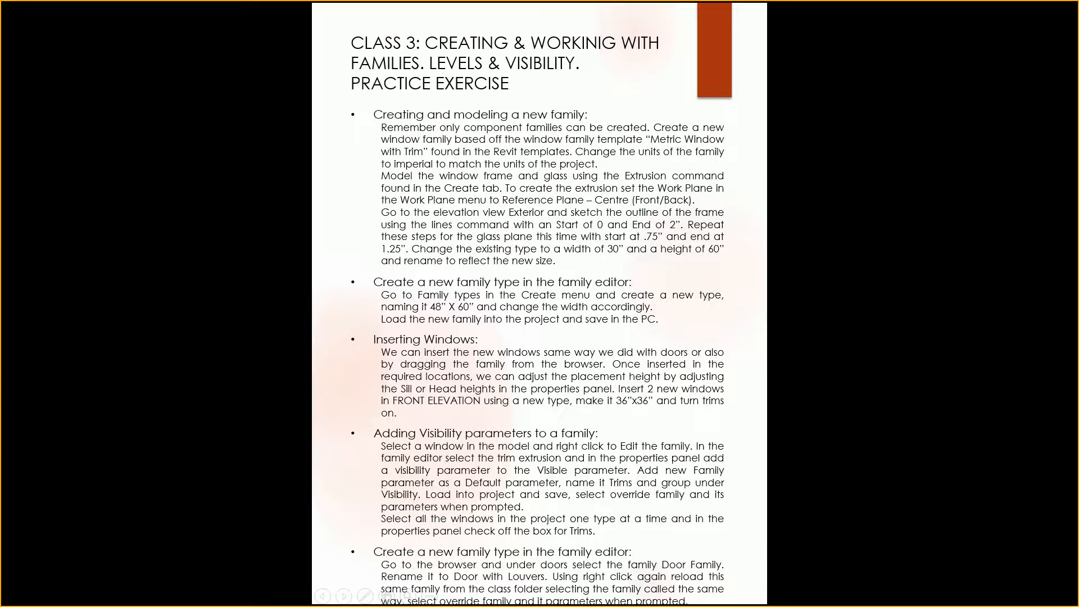
key(alt+Tab)
Reload the Door Family from Door with Louvers.rfa in the Class Resources Class 3 folder.
click(1016, 461)
click(948, 485)
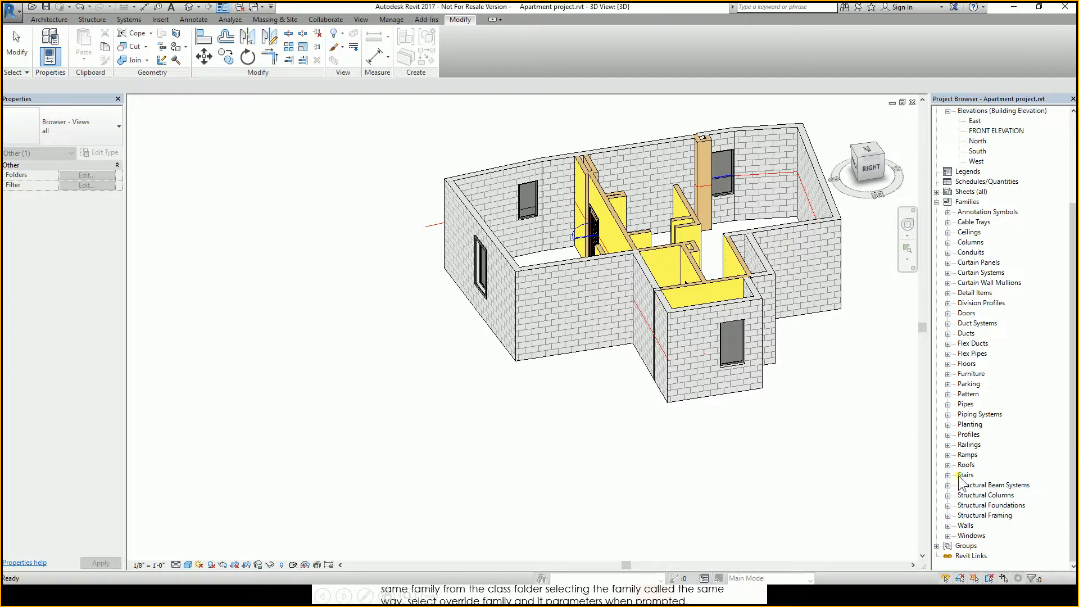
click(948, 313)
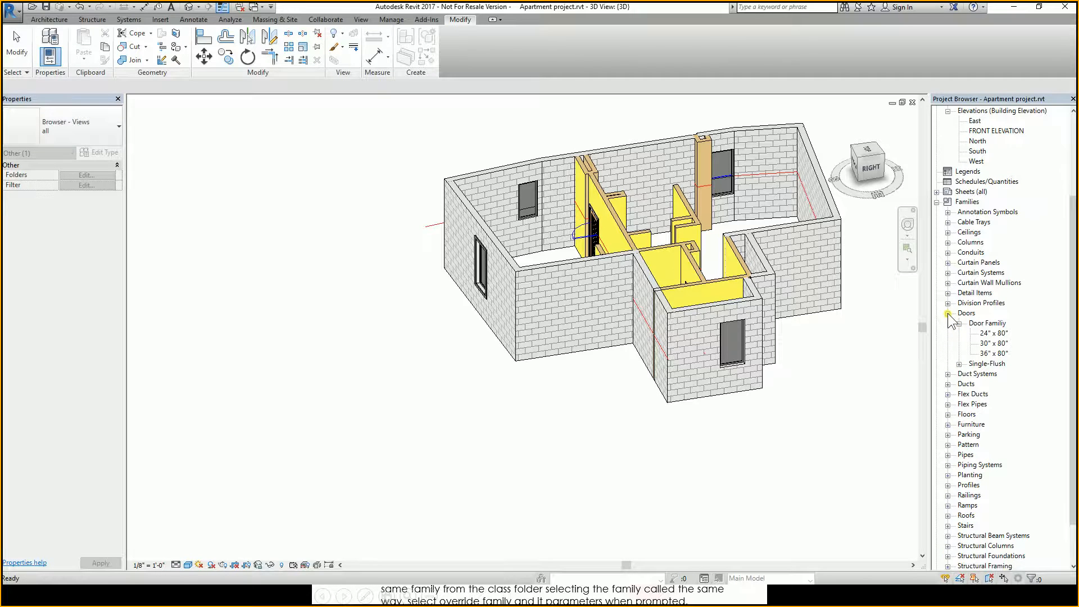
click(987, 324)
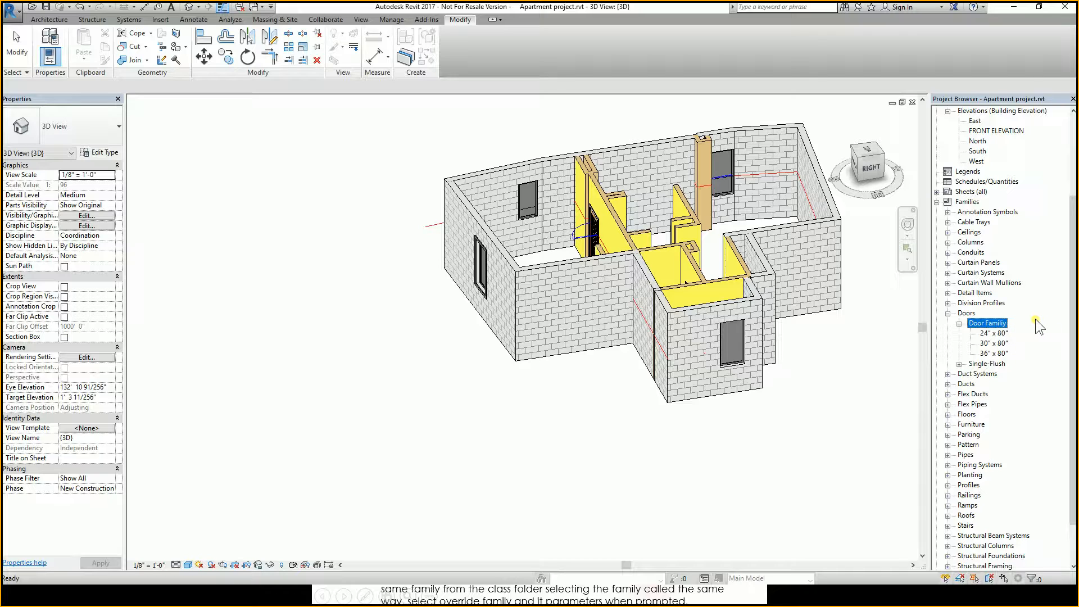
right_click(990, 327)
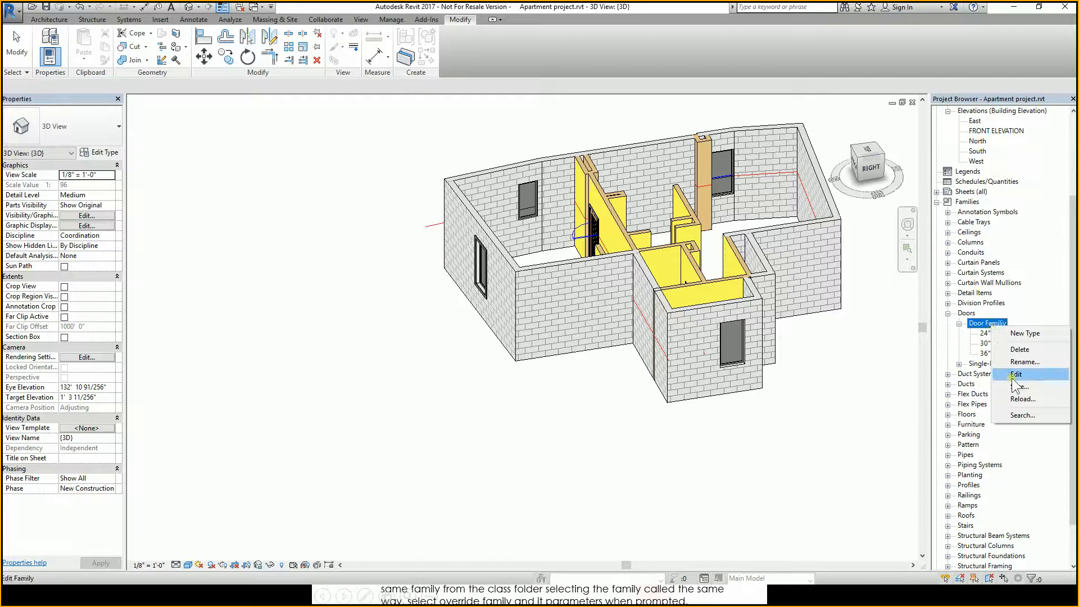
click(1040, 399)
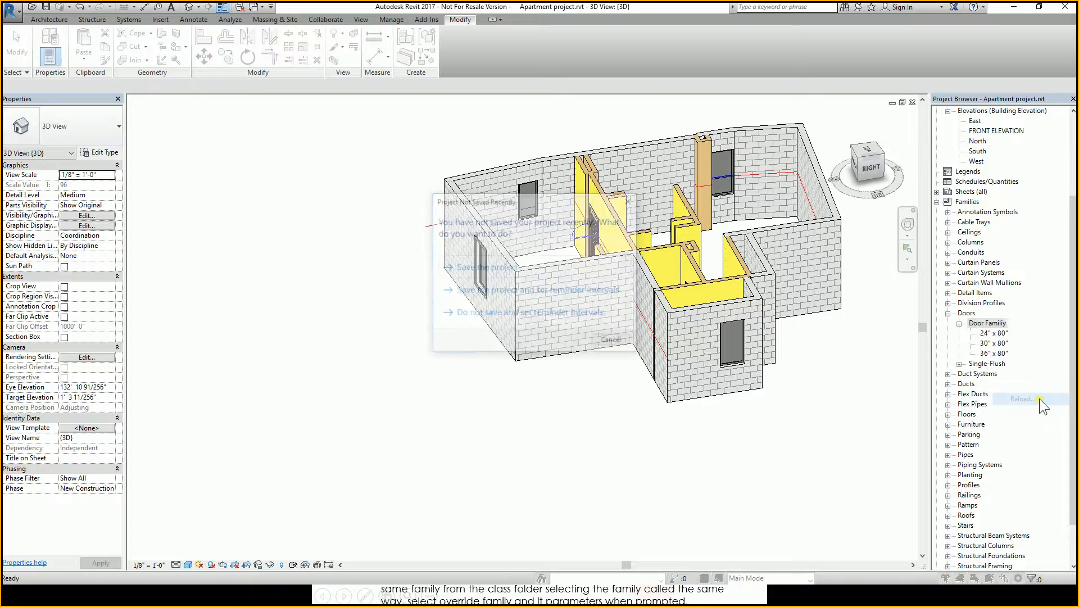
click(610, 339)
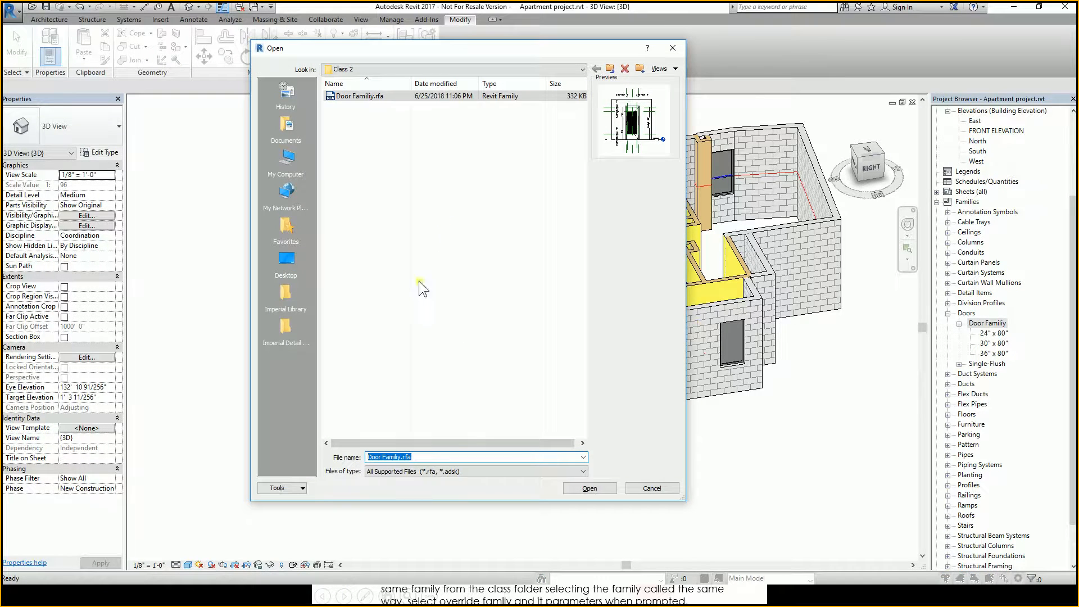
click(376, 69)
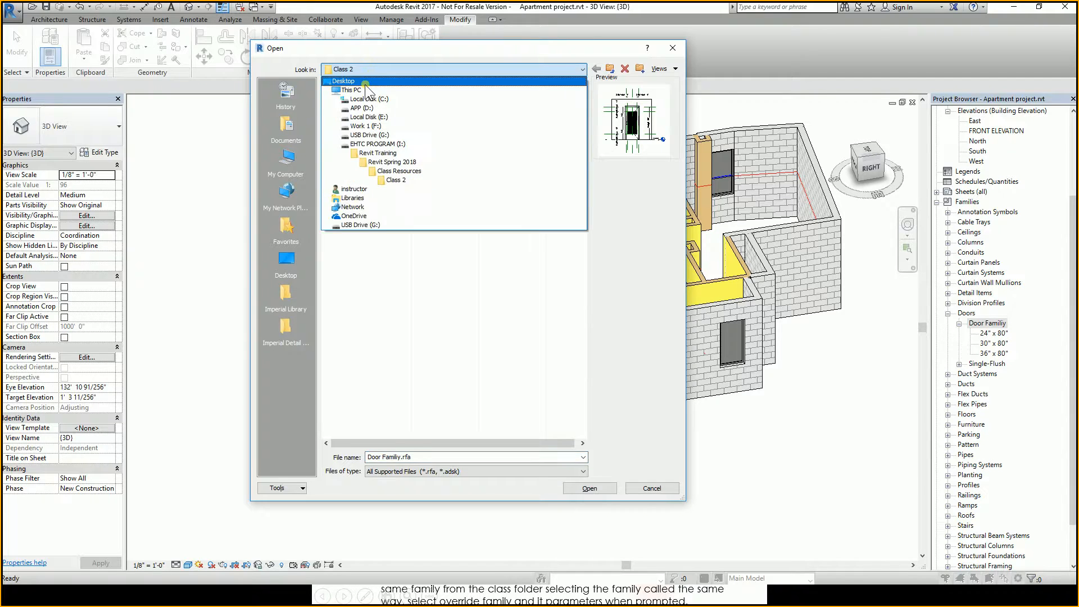
click(402, 172)
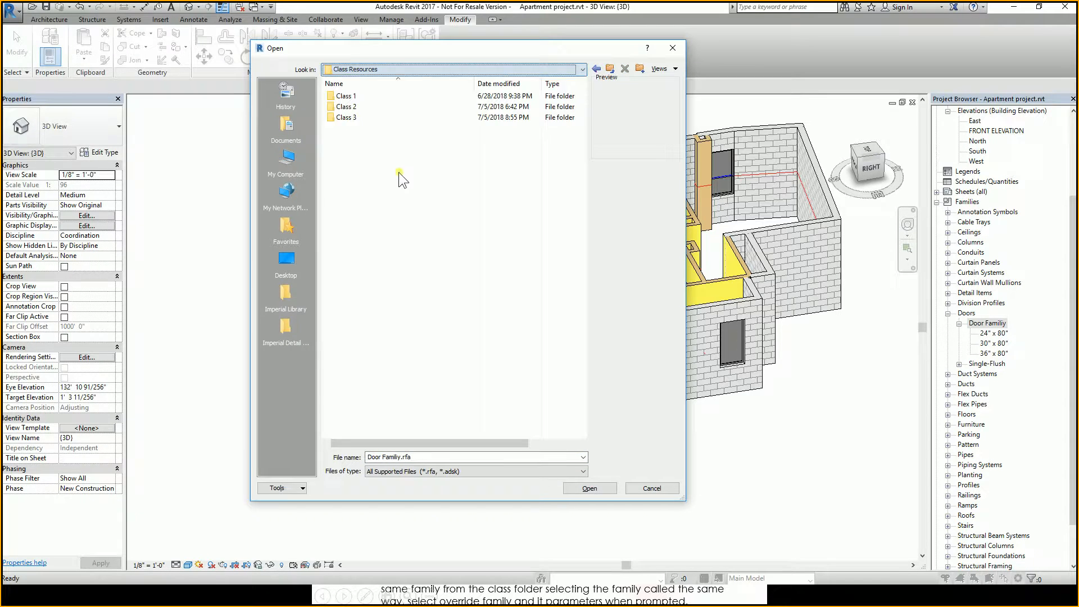
click(348, 117)
double_click(349, 117)
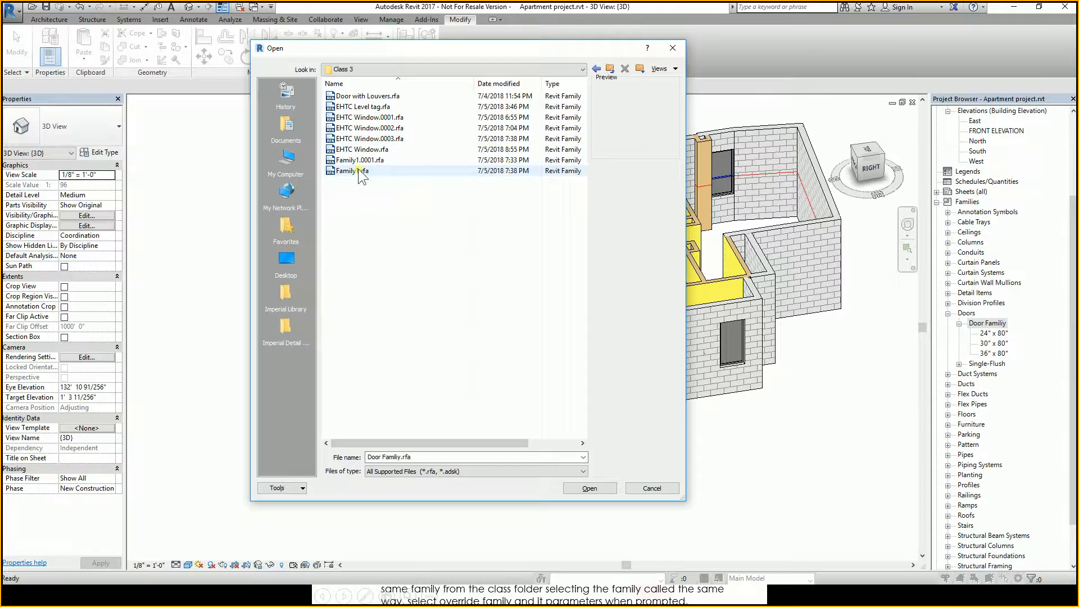
click(352, 97)
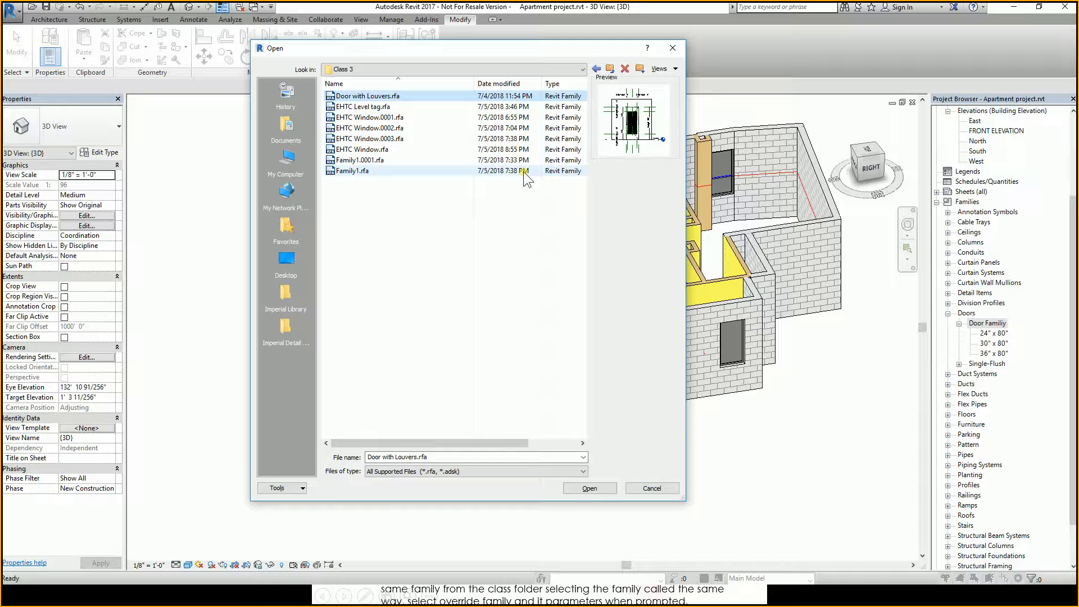
click(590, 488)
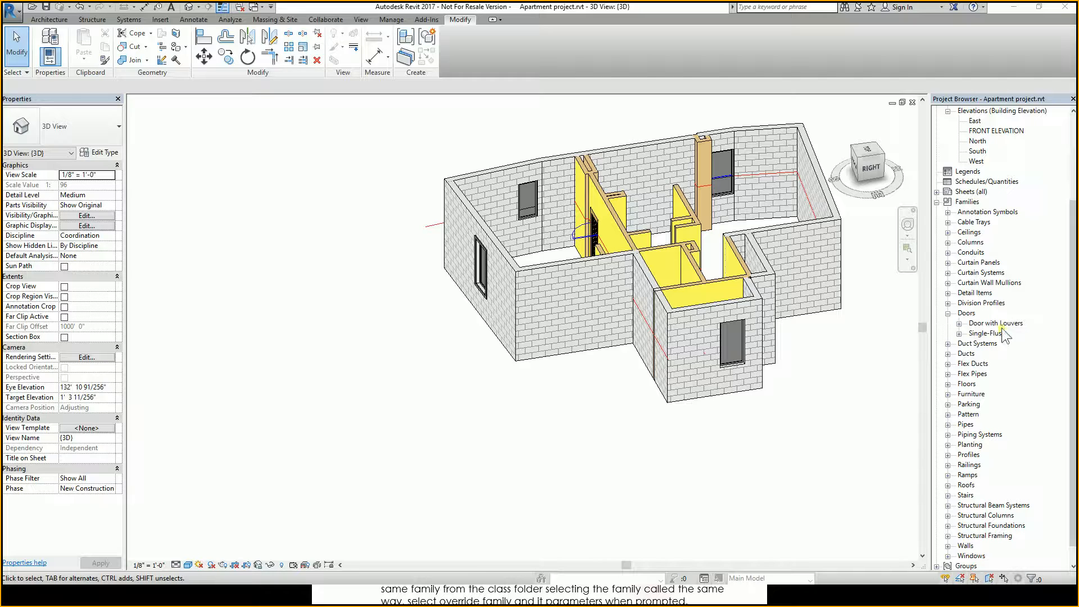
click(967, 313)
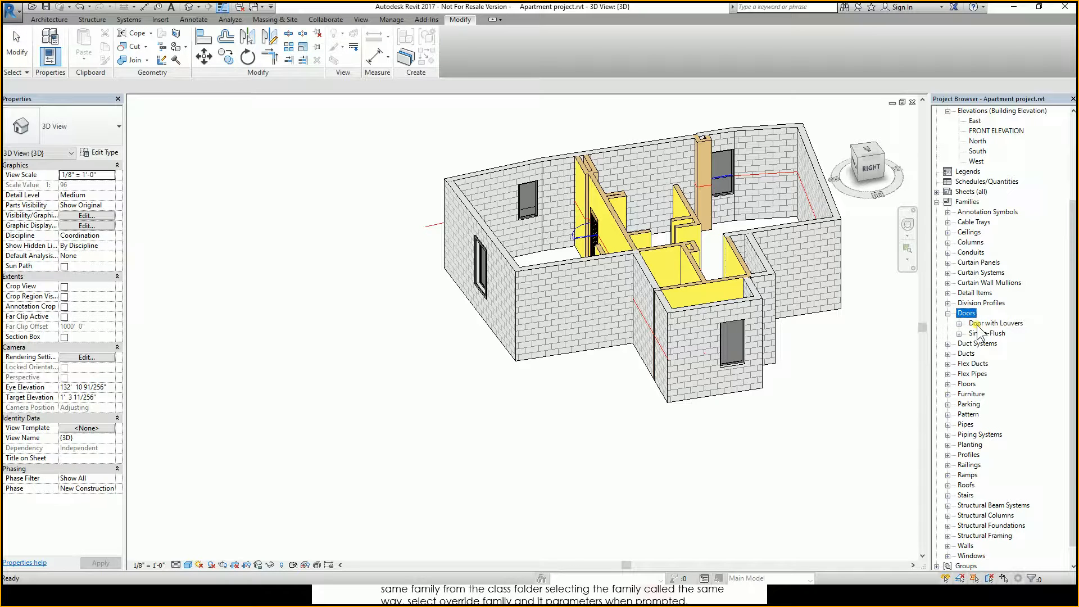
click(977, 324)
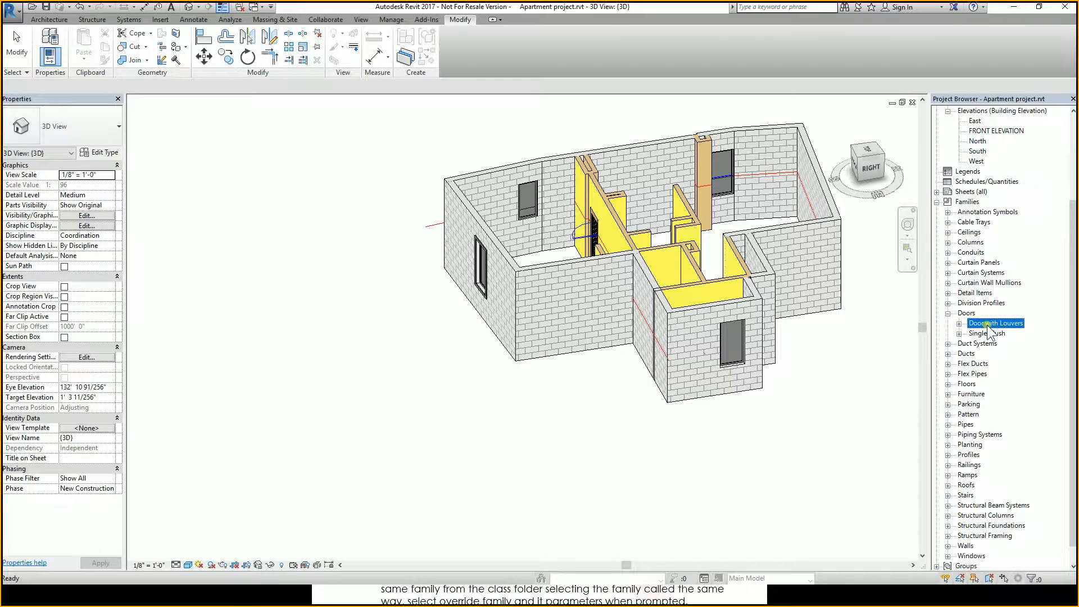
right_click(987, 322)
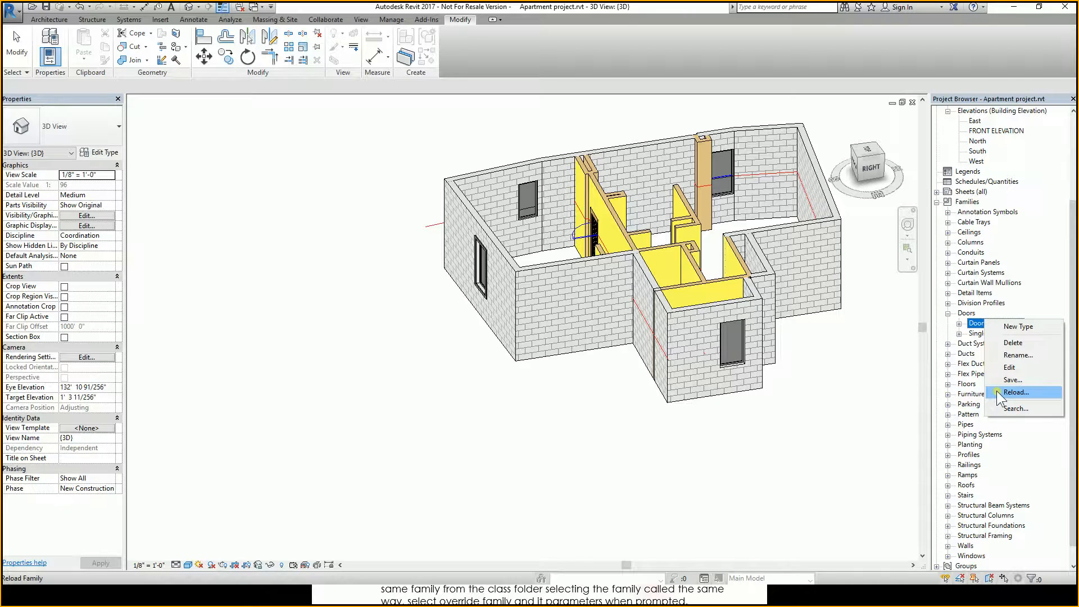
click(771, 422)
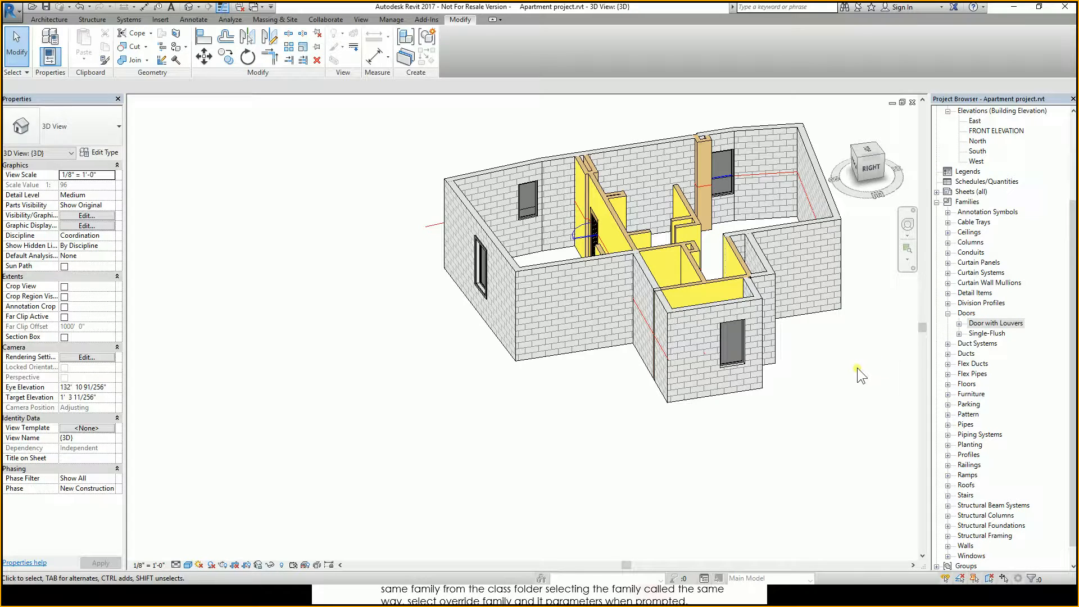
Select the louvered door in the model to check its family and type, then deselect it.
shift+middle_drag(812, 351, 899, 389)
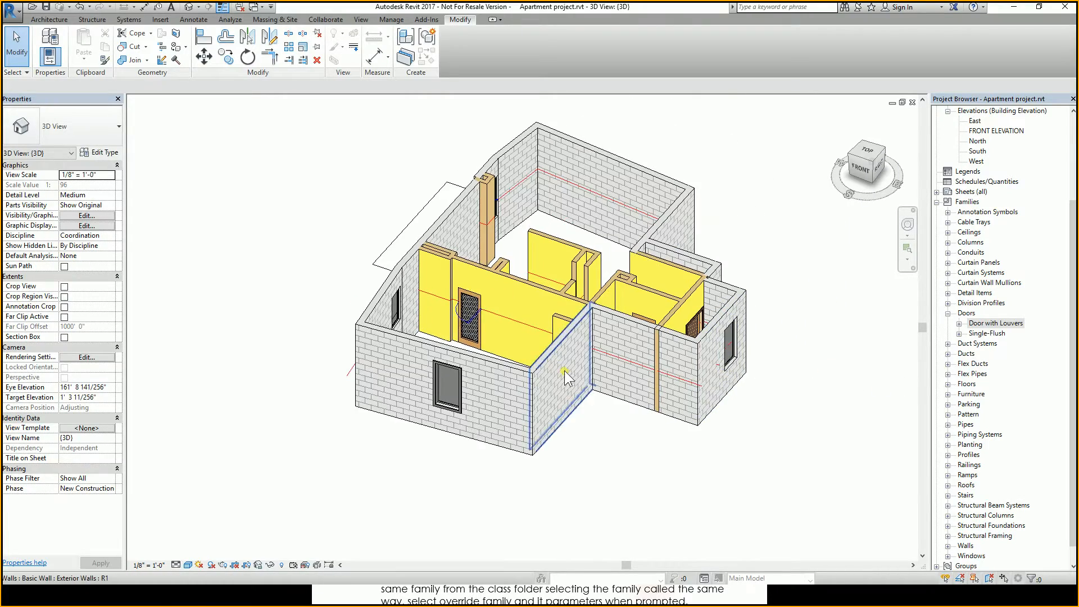
scroll(473, 348, up, 2)
mouse_move(472, 348)
shift+middle_down()
mouse_move(518, 378)
mouse_move(485, 348)
shift+middle_up()
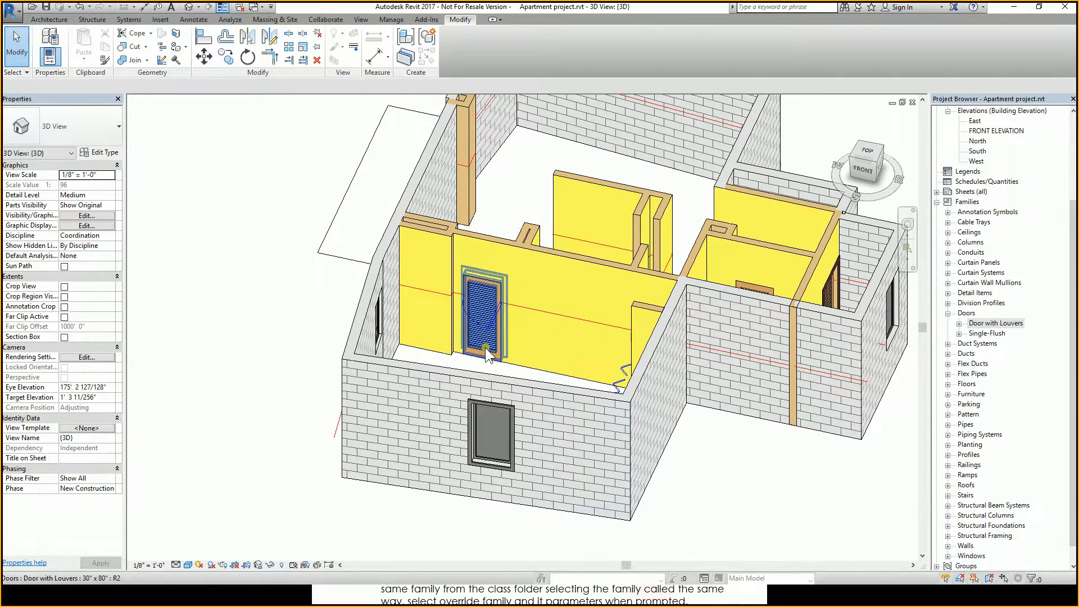
click(484, 348)
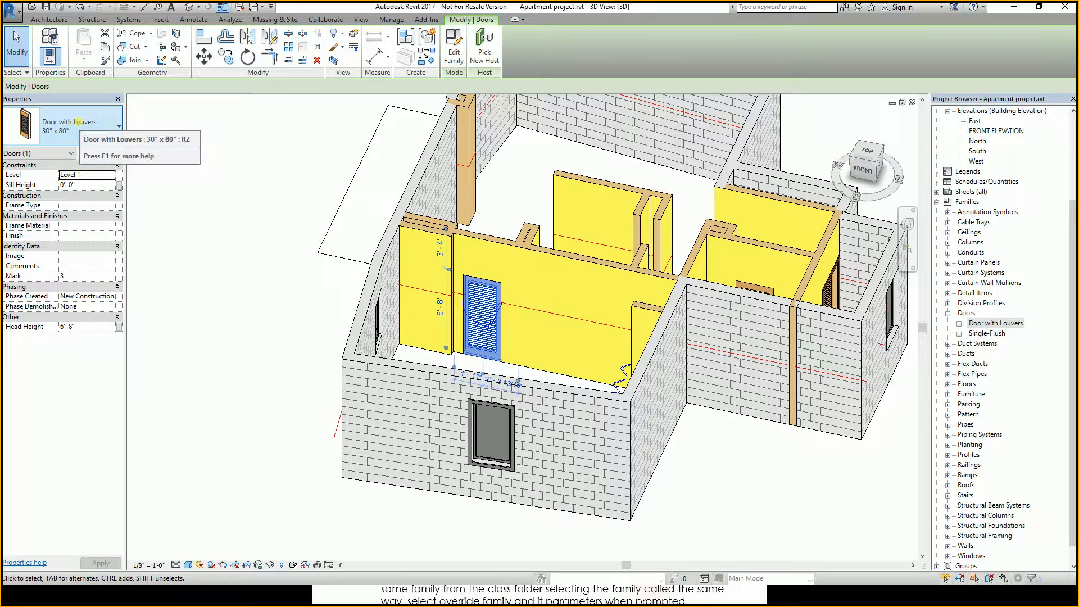
mouse_move(79, 121)
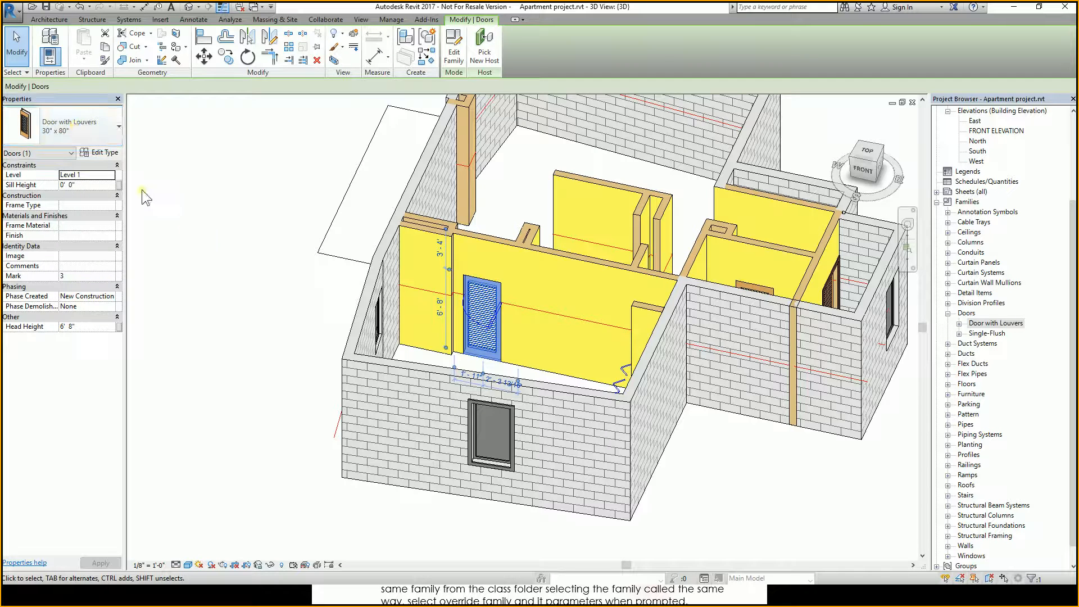
click(214, 333)
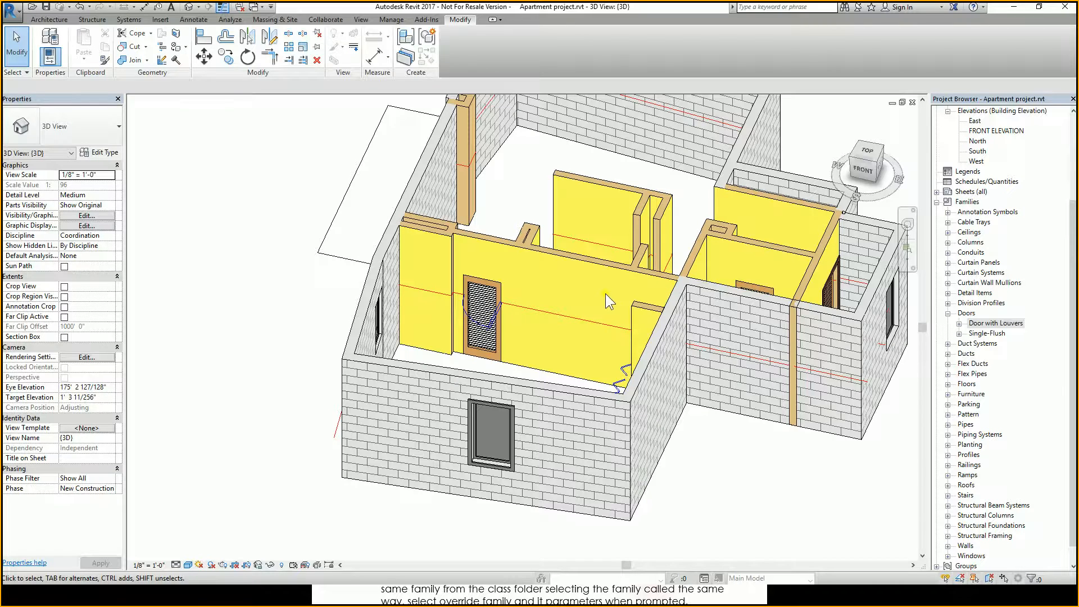
scroll(796, 345, down, 3)
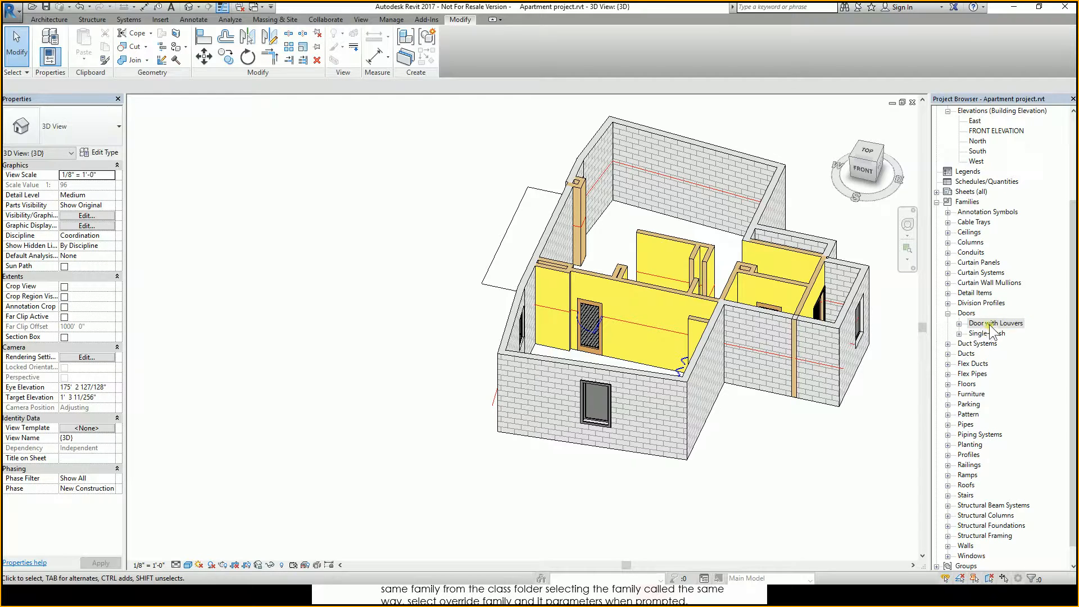
click(989, 324)
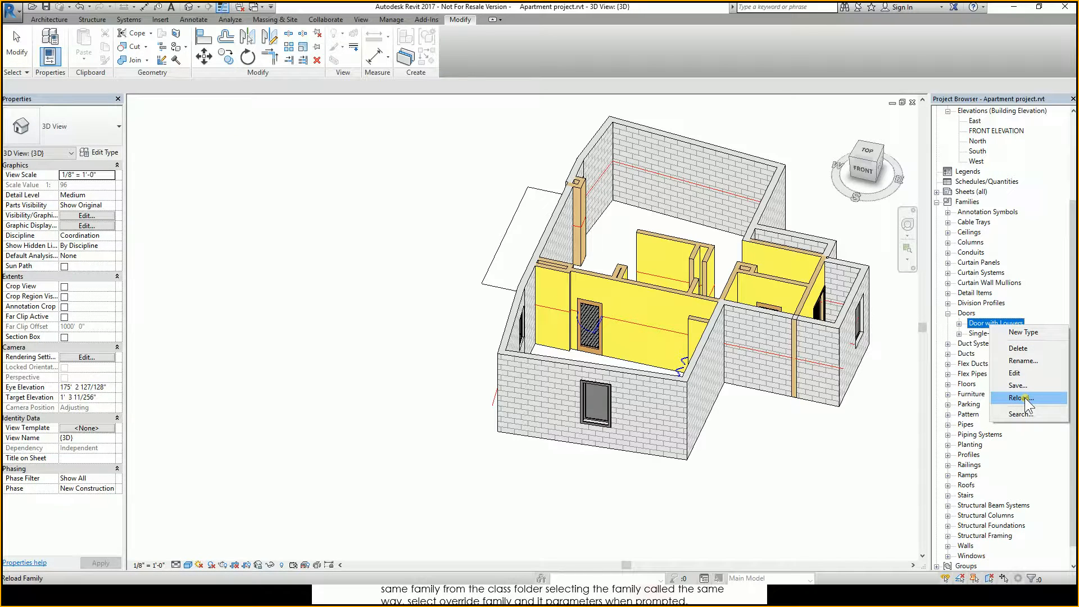
click(777, 449)
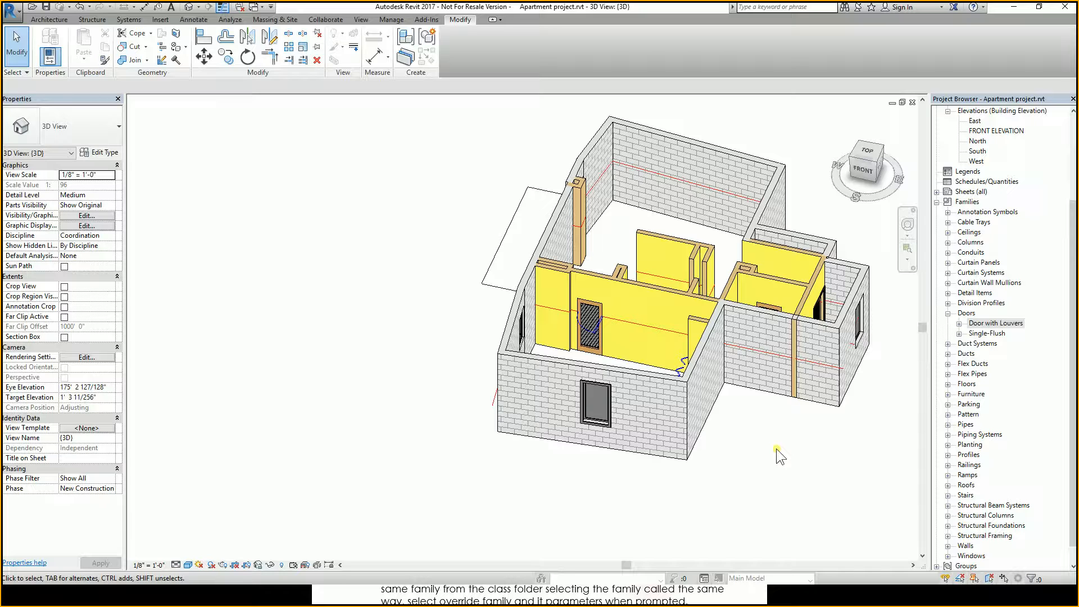
right_click(1012, 324)
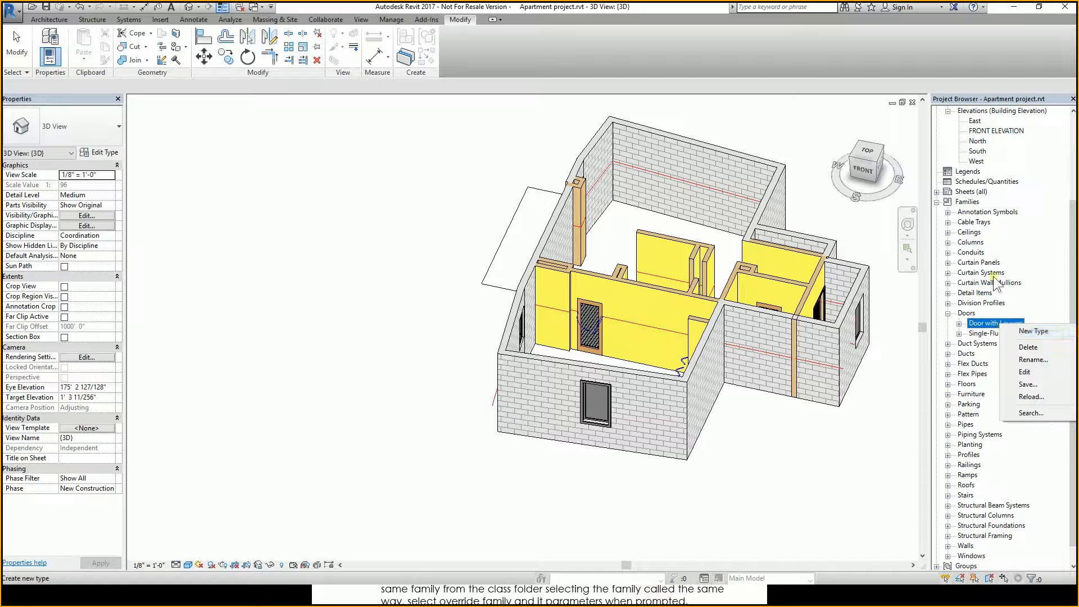
click(808, 589)
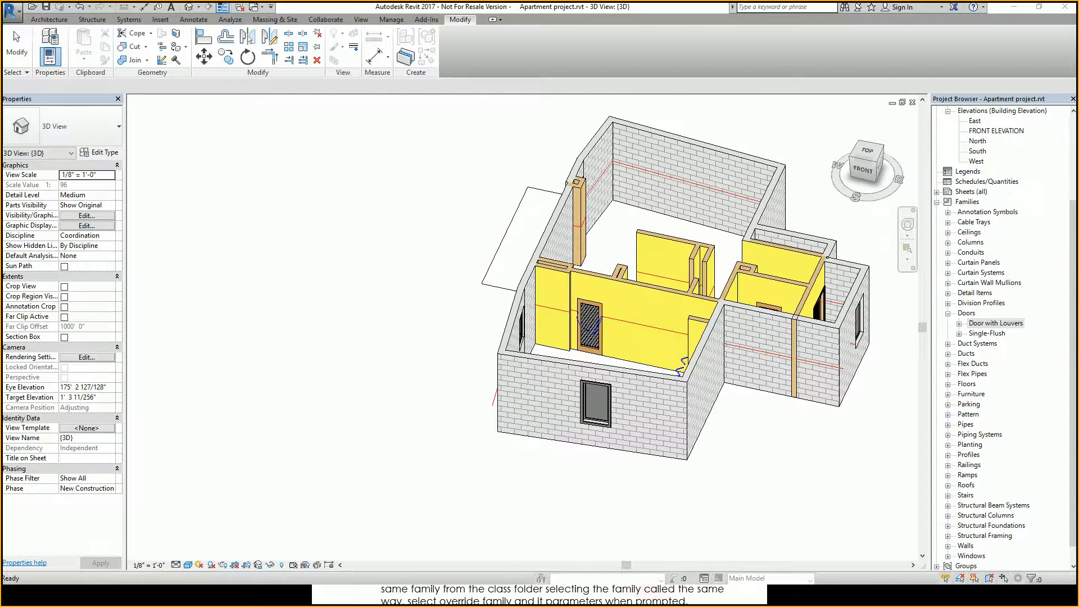
Read the next exercise's instructions on modeling a door trim in the class slides.
key(alt+Tab)
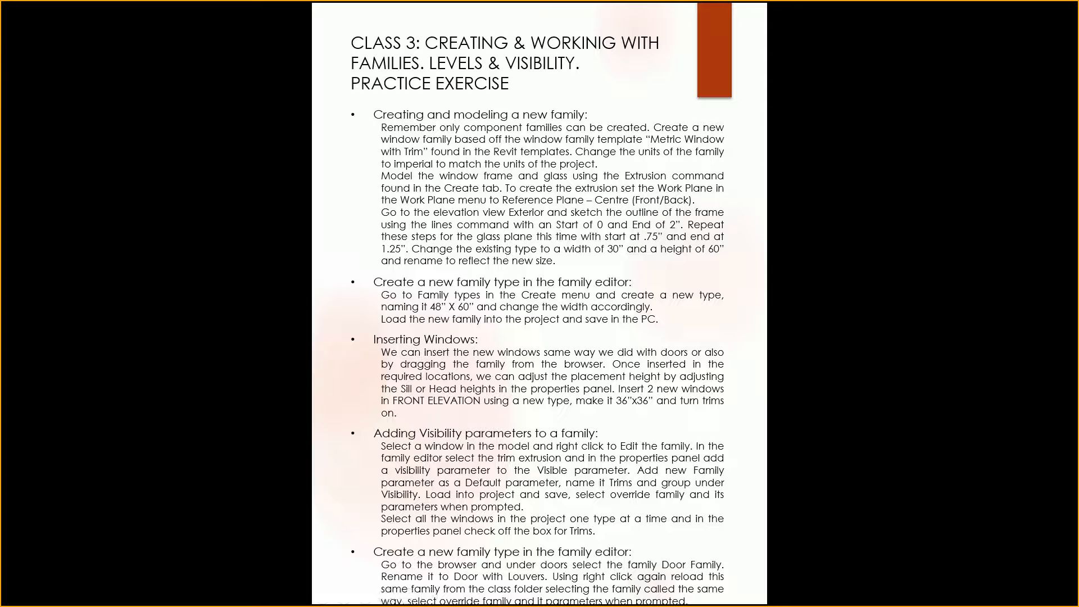
click(577, 524)
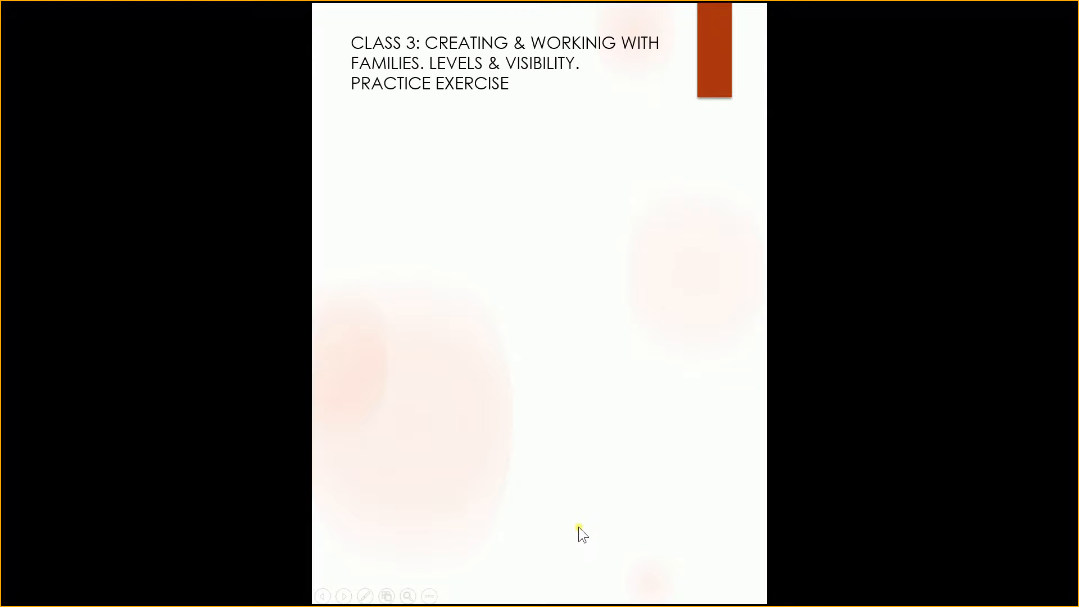
click(579, 527)
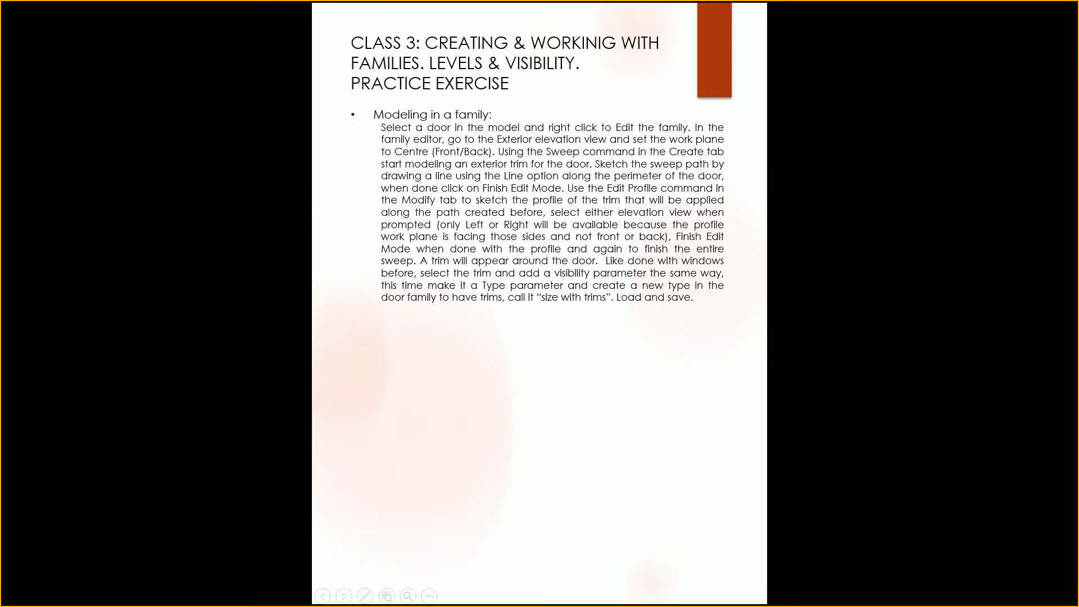
key(alt+Tab)
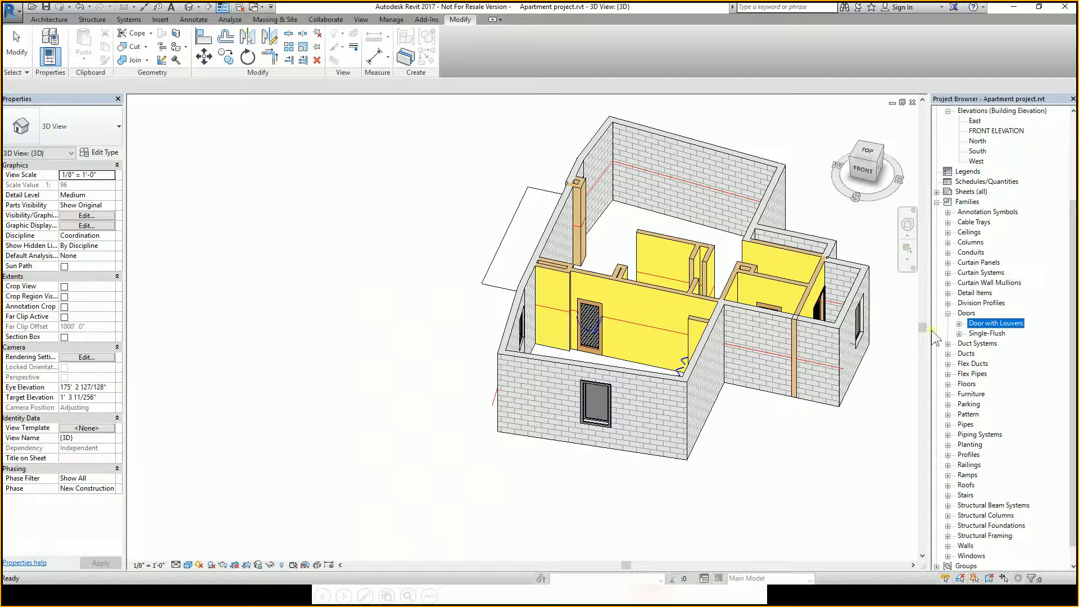
Open the Door with Louvers family for editing and orbit its 3D view to inspect it.
right_click(984, 324)
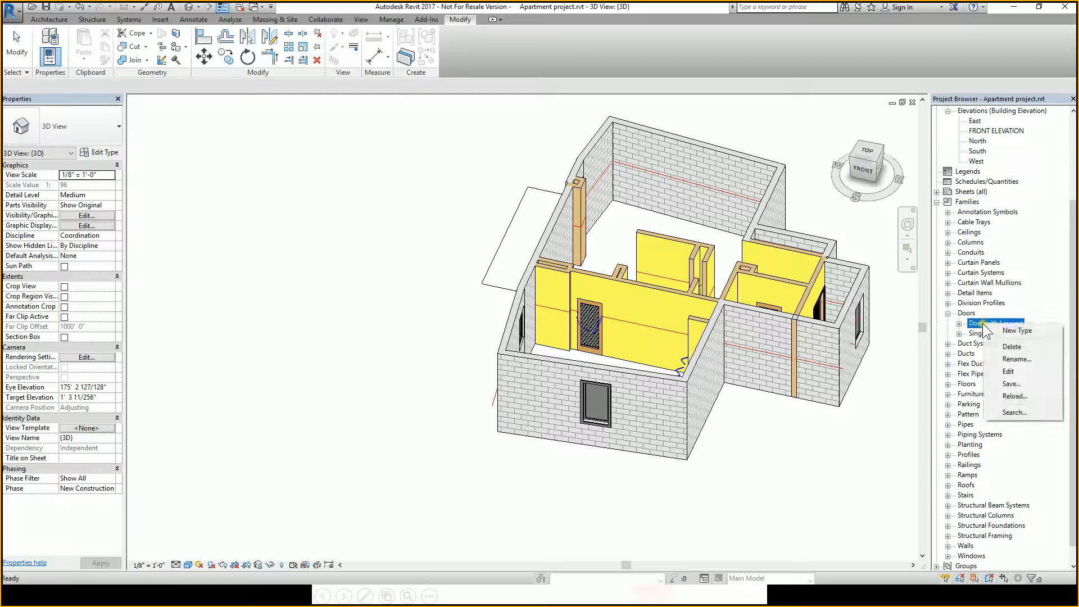
click(1009, 372)
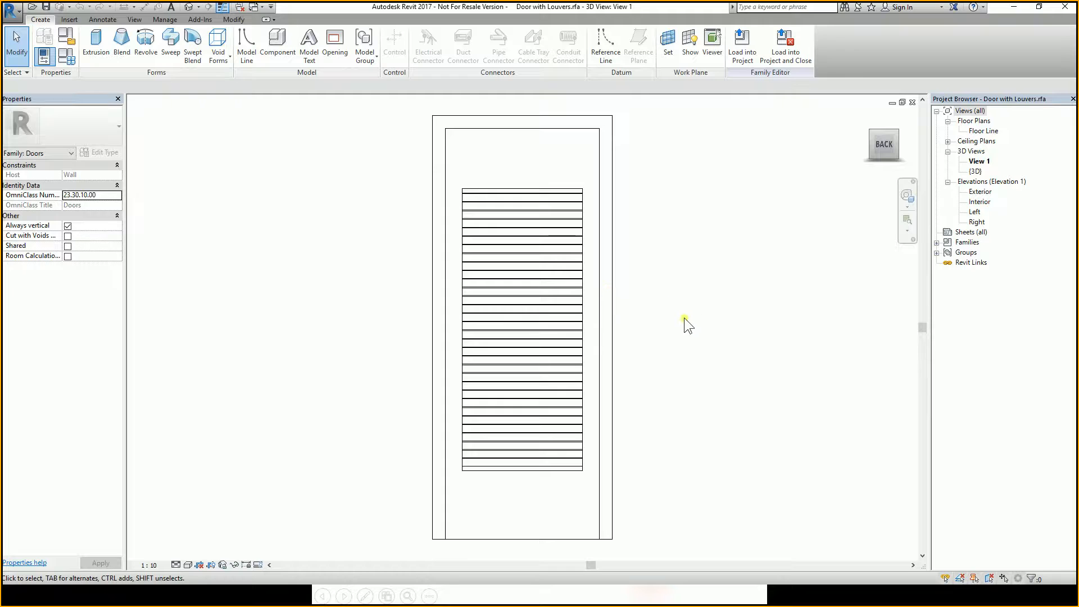
scroll(684, 318, down, 2)
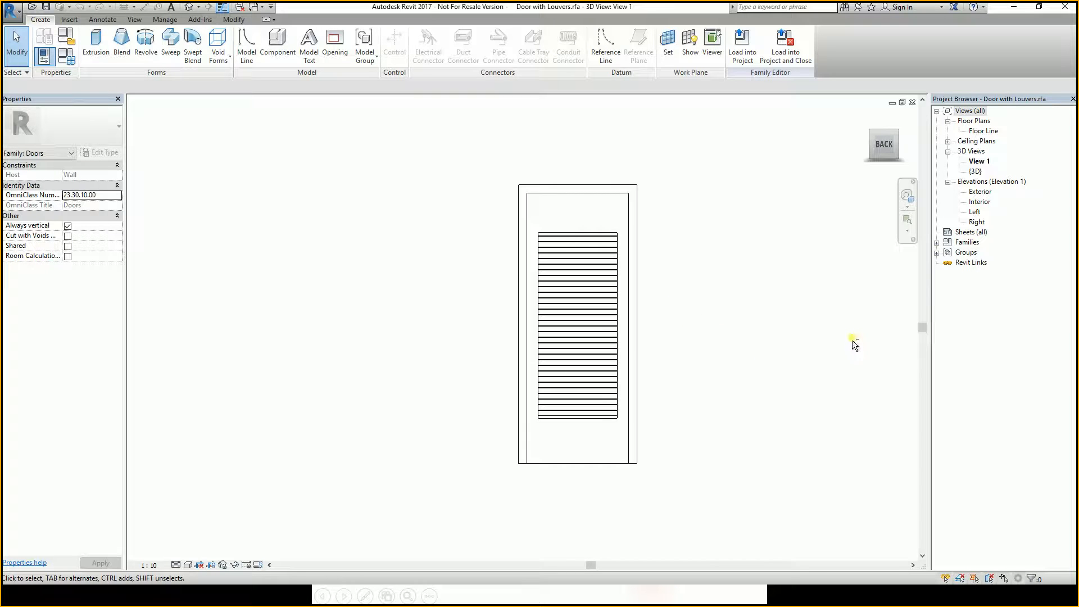
mouse_move(854, 344)
shift+middle_down()
mouse_move(918, 371)
mouse_move(785, 335)
mouse_move(925, 414)
mouse_move(813, 359)
mouse_move(769, 352)
mouse_move(562, 362)
mouse_move(778, 369)
mouse_move(756, 384)
mouse_move(749, 337)
mouse_move(863, 357)
shift+middle_up()
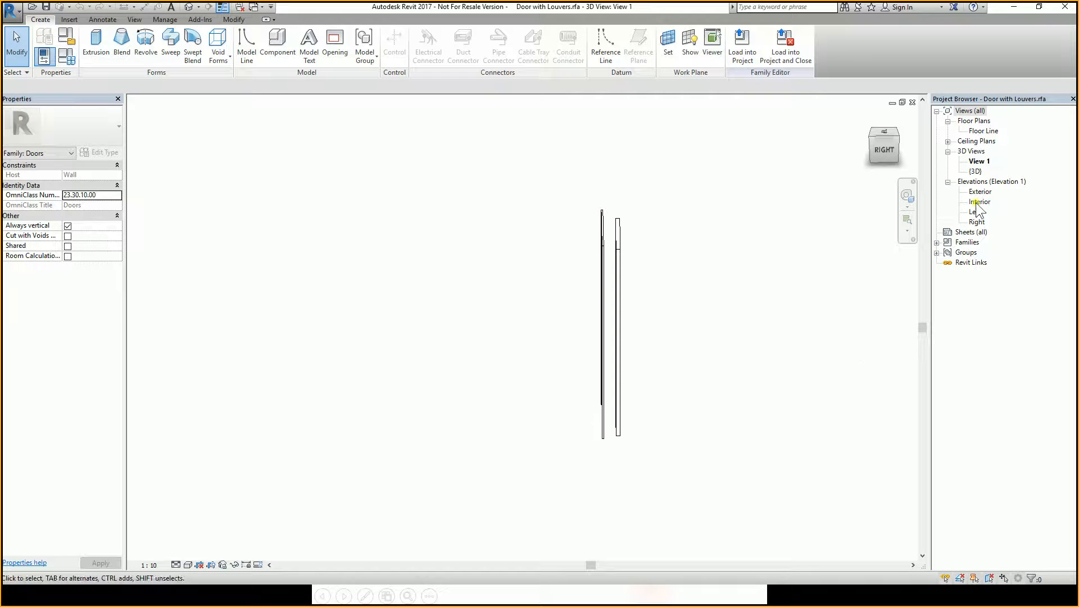
shift+middle_drag(663, 321, 742, 296)
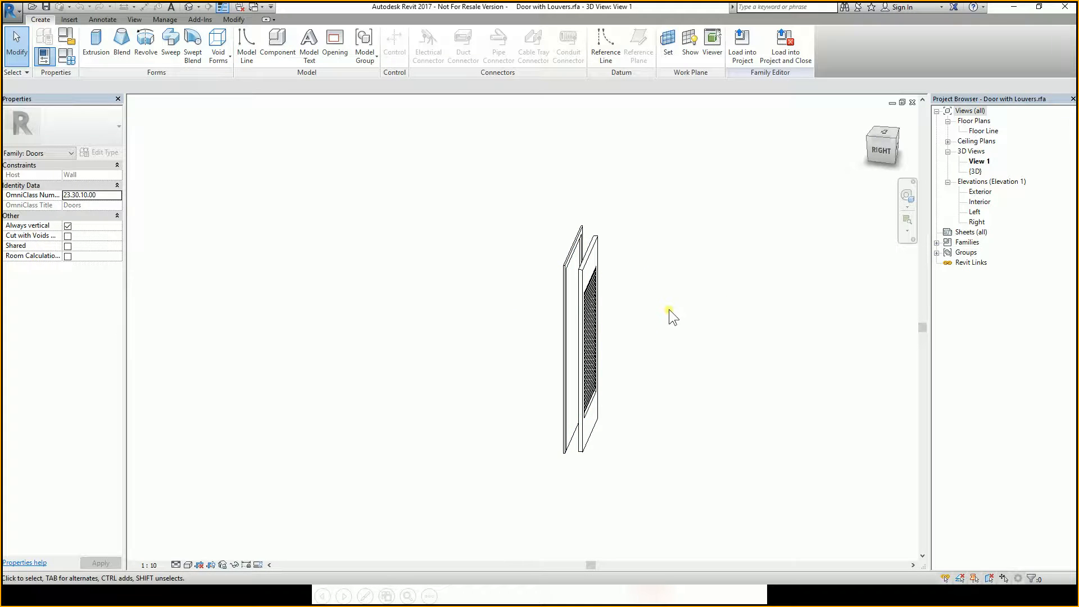
shift+middle_drag(669, 310, 771, 307)
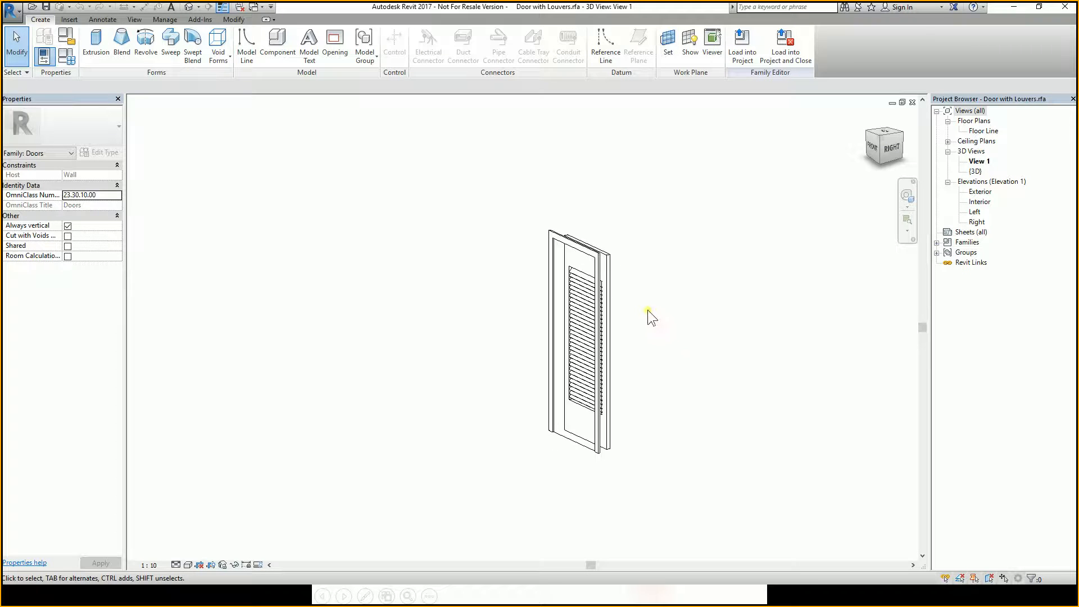
shift+middle_drag(648, 313, 898, 326)
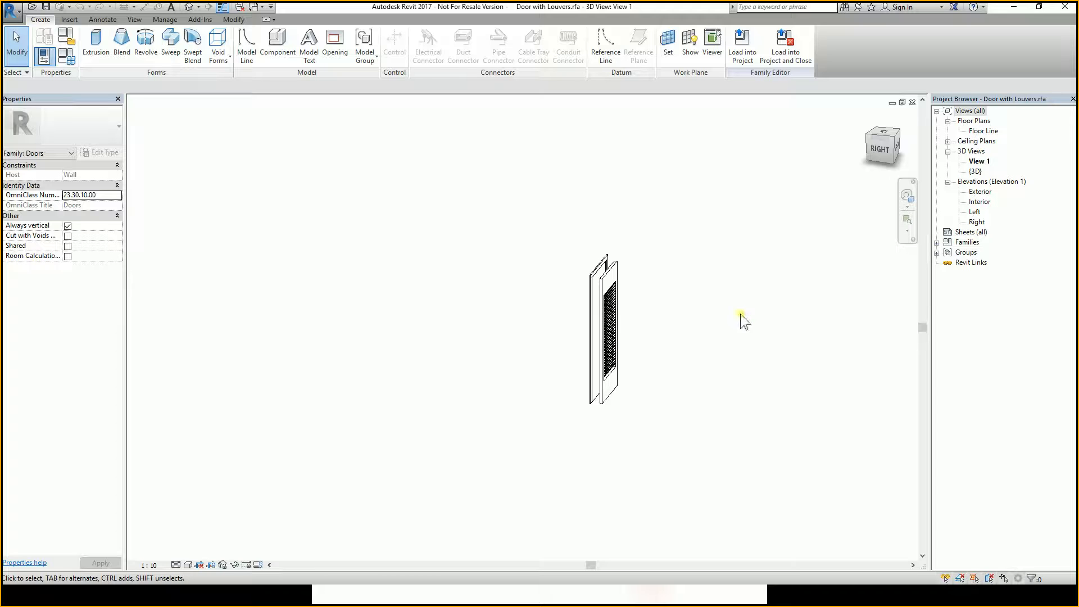
Inspect the door family in the Floor Line plan and again in the 3D view.
click(984, 131)
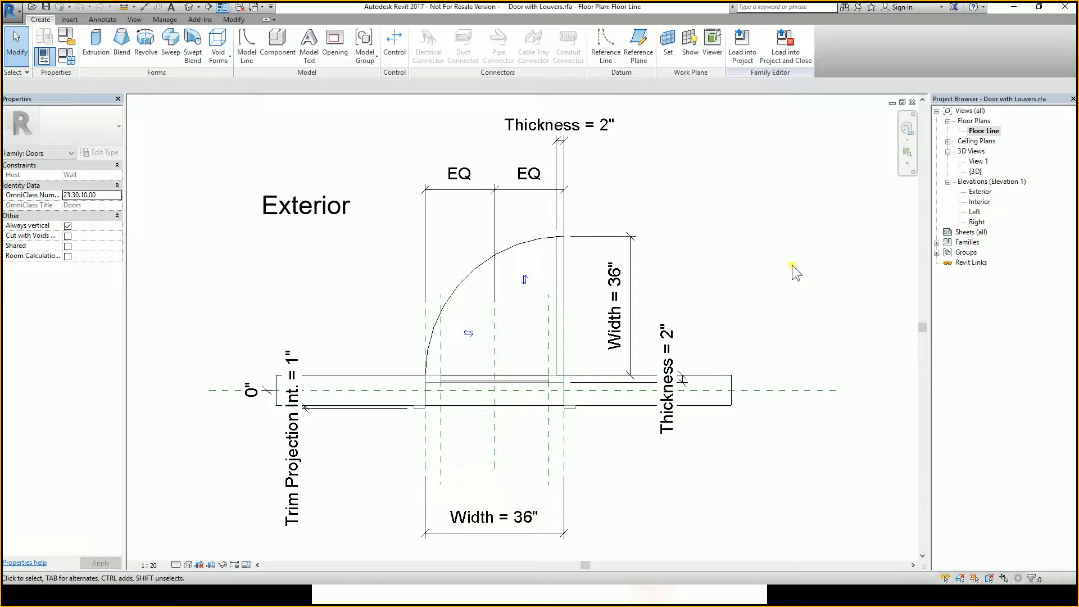
click(912, 102)
shift+middle_drag(678, 351, 541, 388)
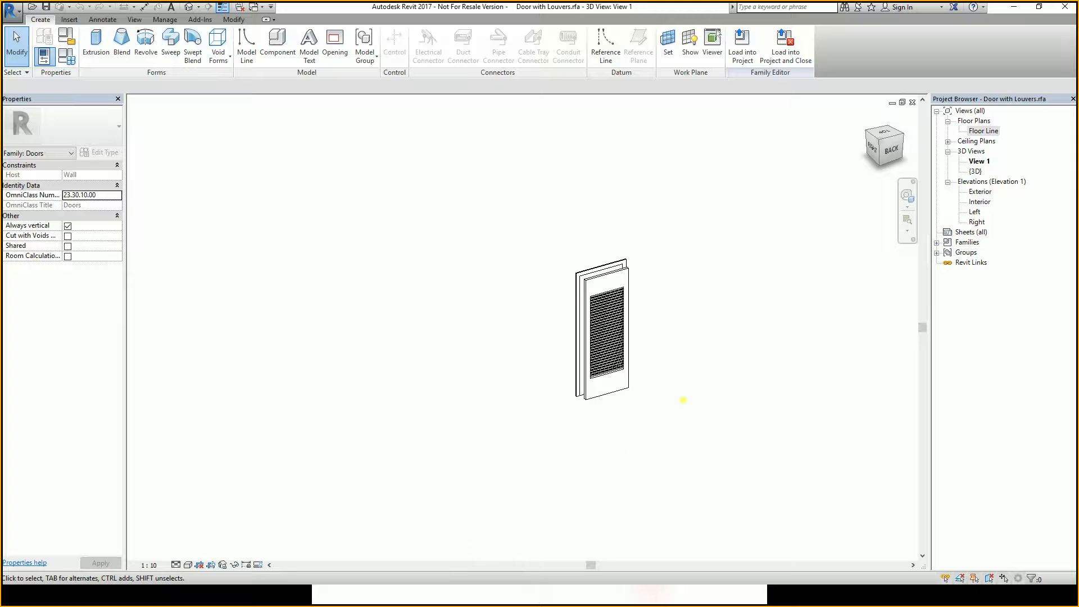
shift+middle_drag(683, 400, 520, 413)
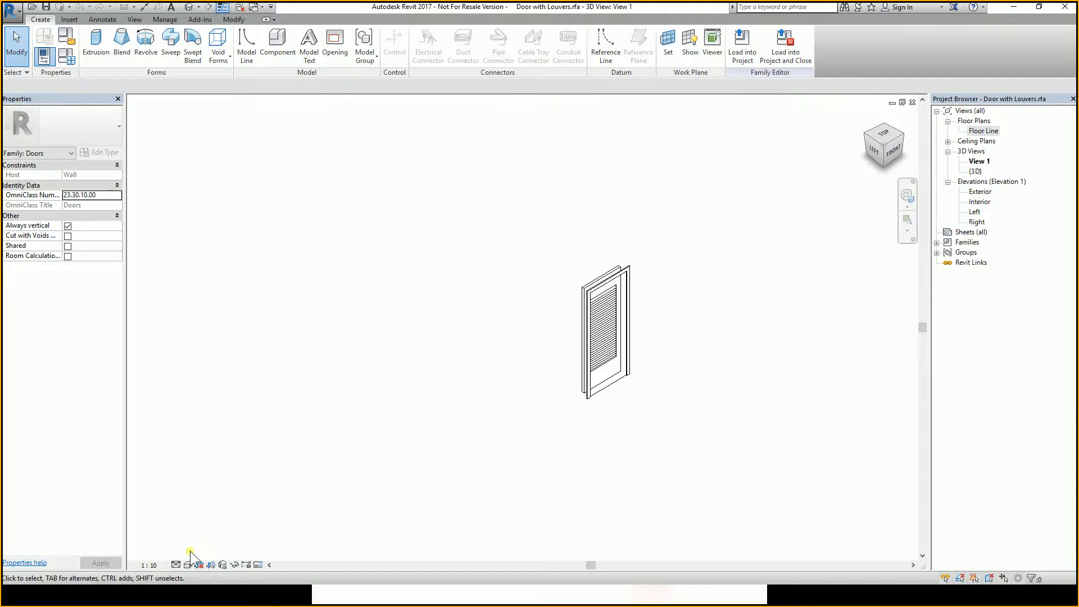
click(176, 564)
click(191, 553)
shift+middle_drag(660, 384, 1014, 292)
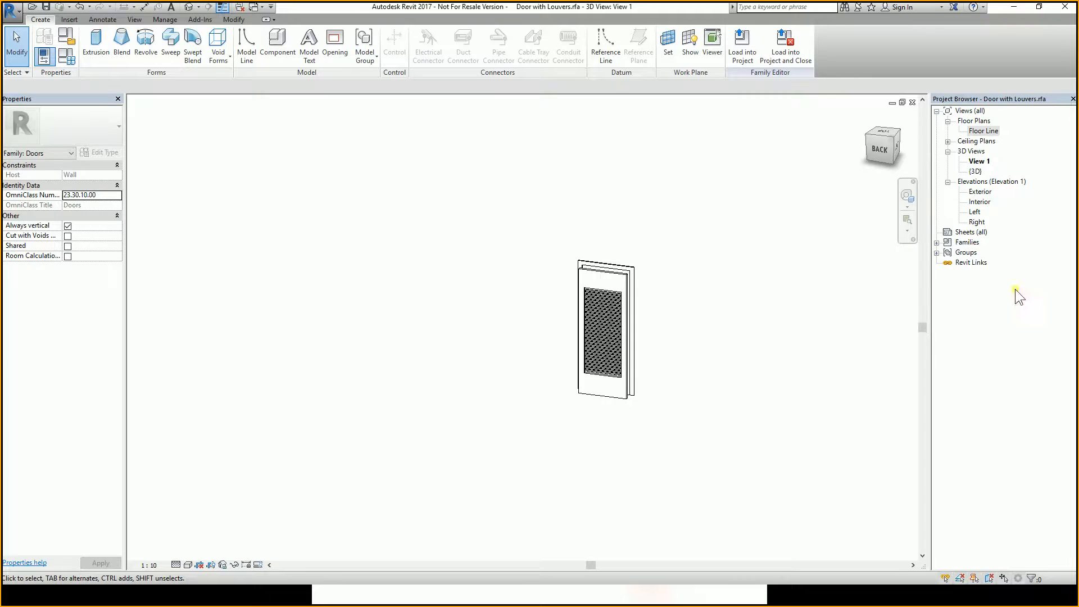
In the Exterior elevation, start a Sweep and set its work plane to Reference Plane: Center (Front/Back).
double_click(981, 193)
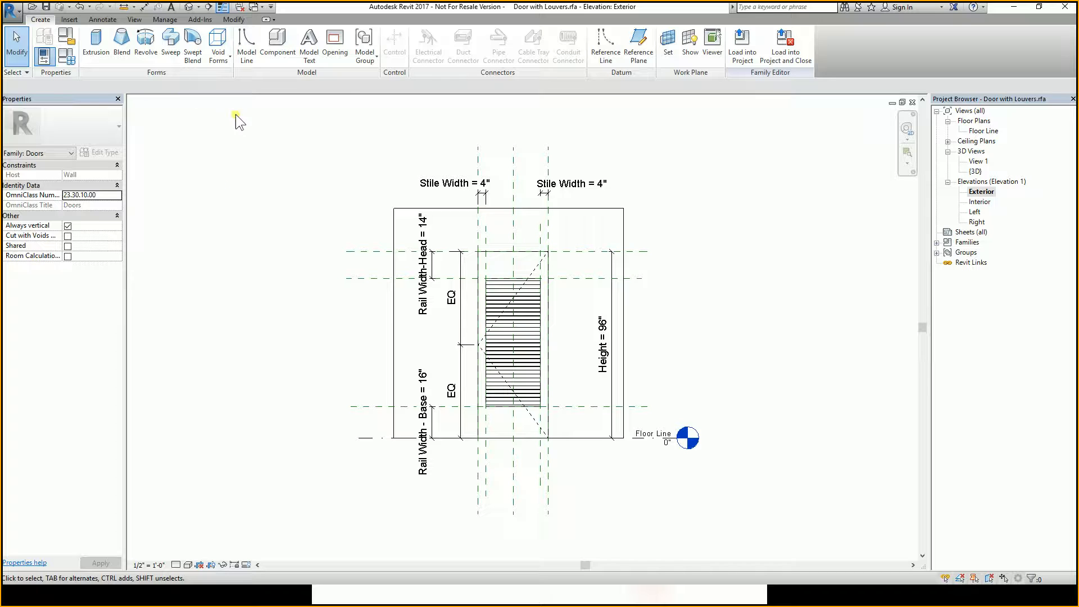
key(ctrl)
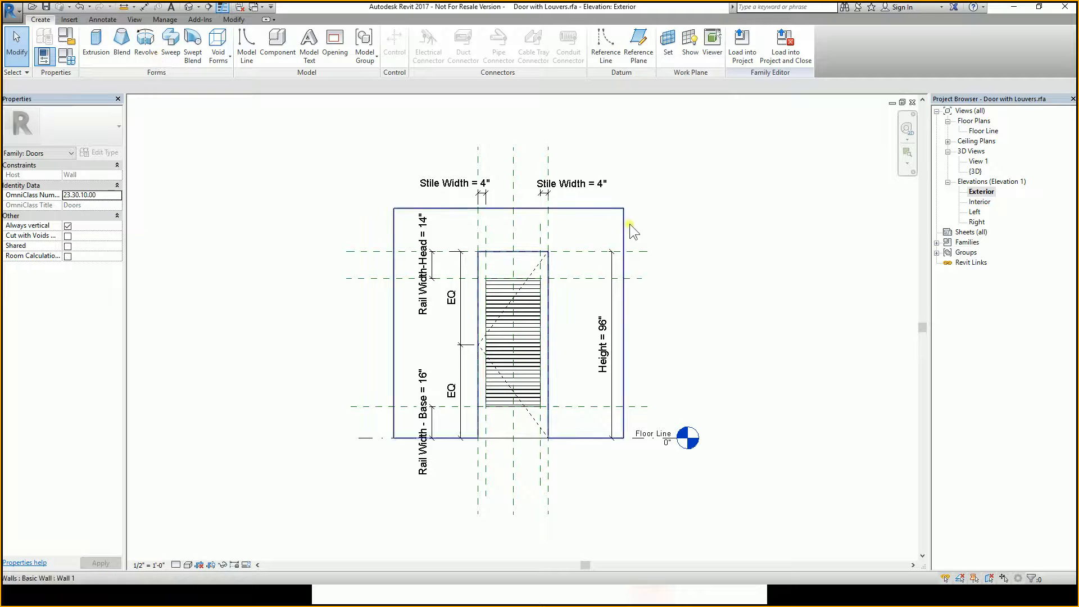
key(t)
key(l)
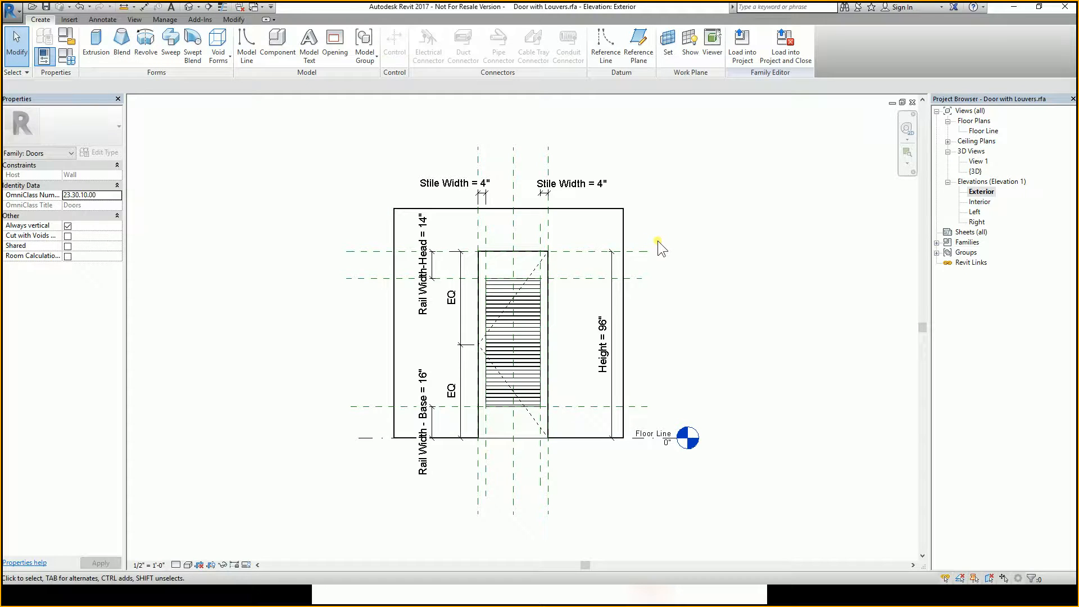
key(t)
key(l)
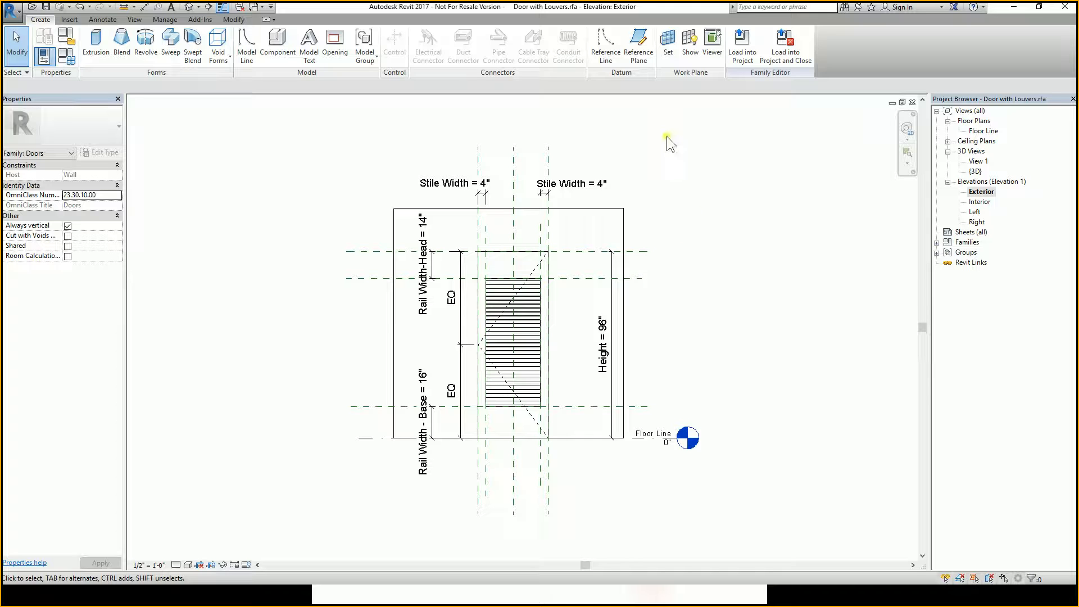
middle_drag(560, 254, 572, 255)
scroll(631, 248, up, 3)
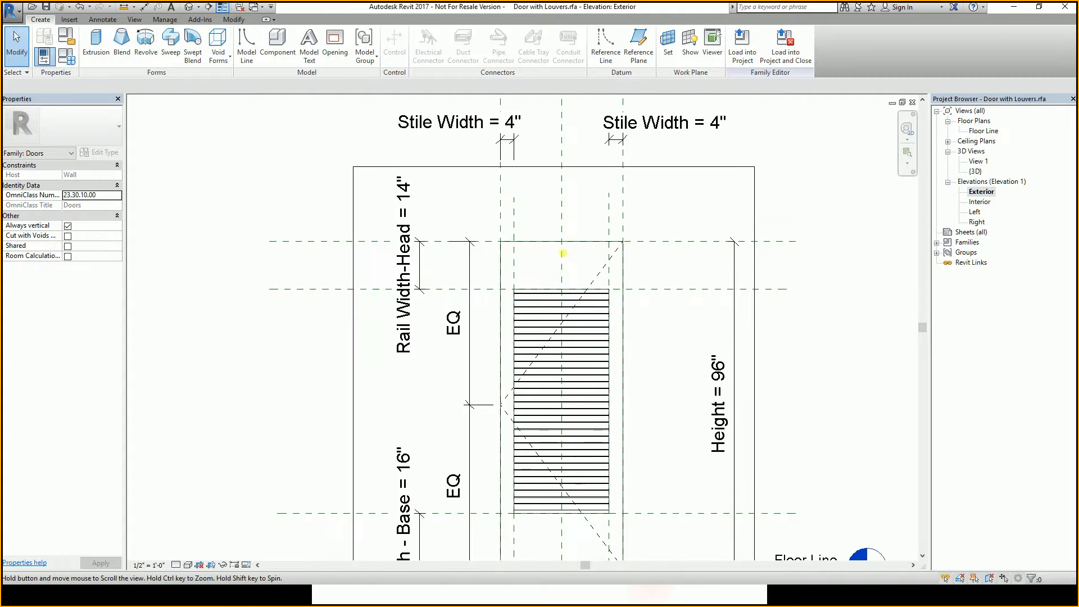
click(175, 54)
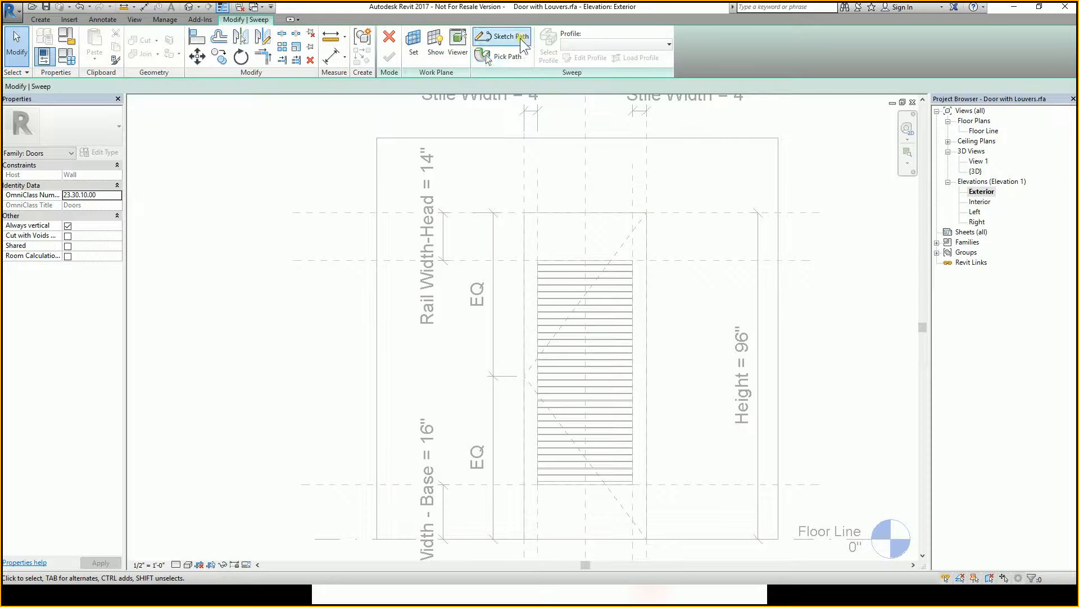
click(414, 45)
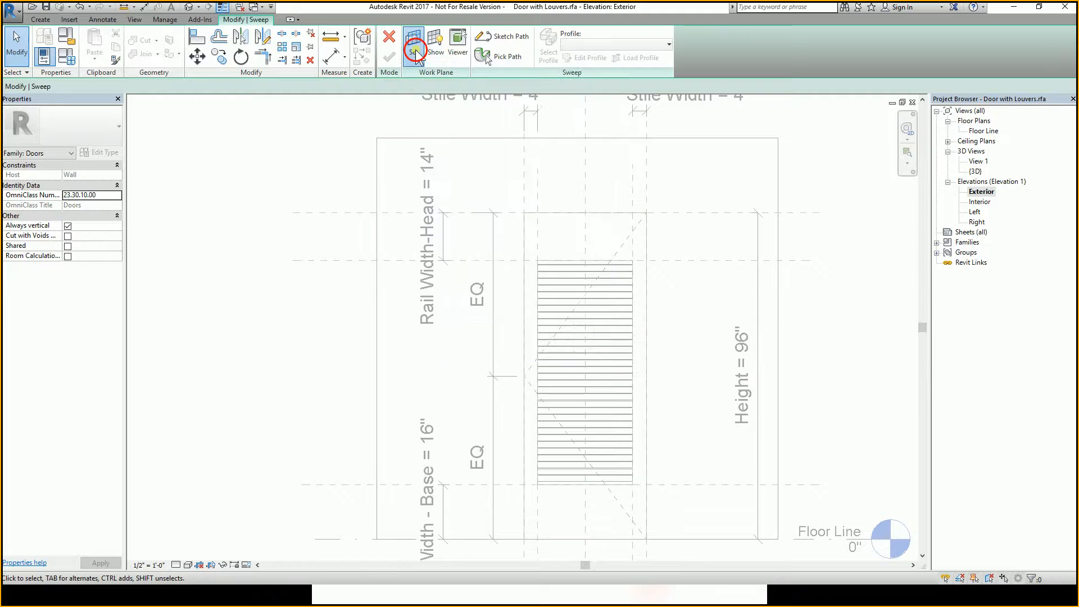
click(622, 259)
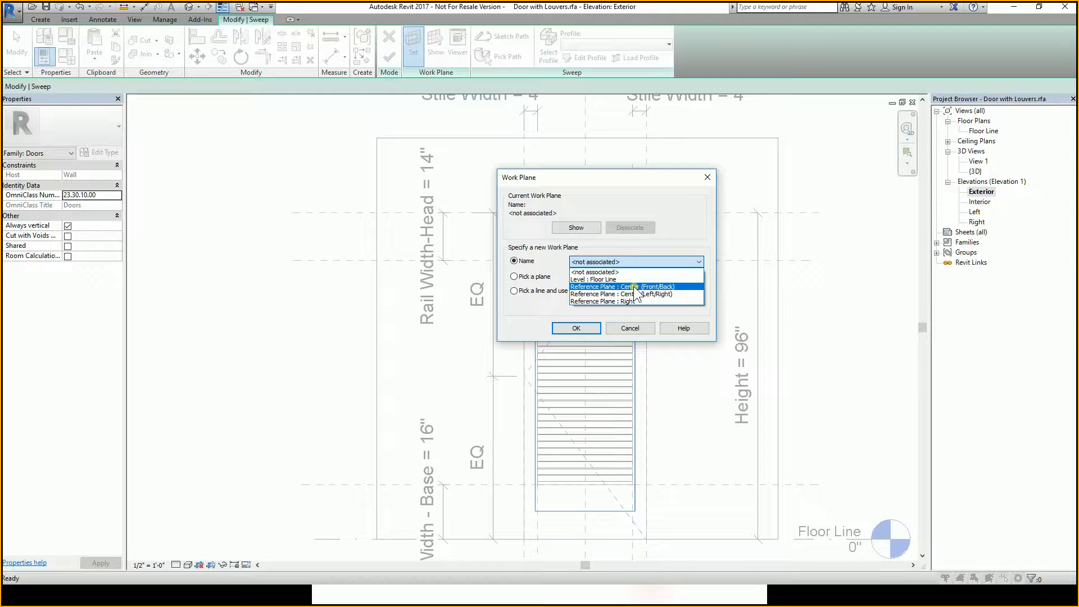
click(633, 287)
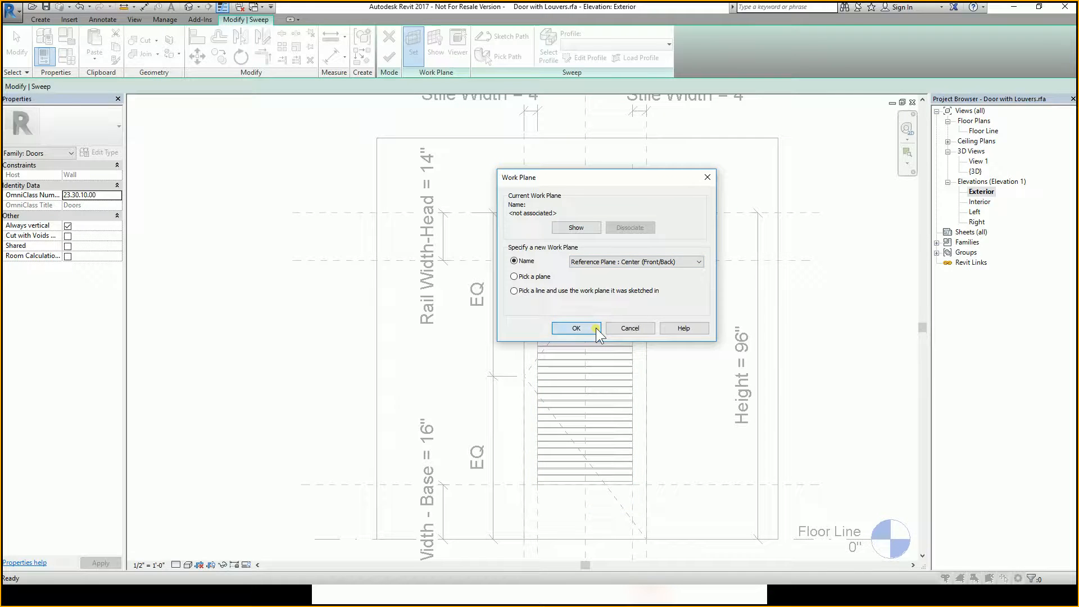
click(576, 329)
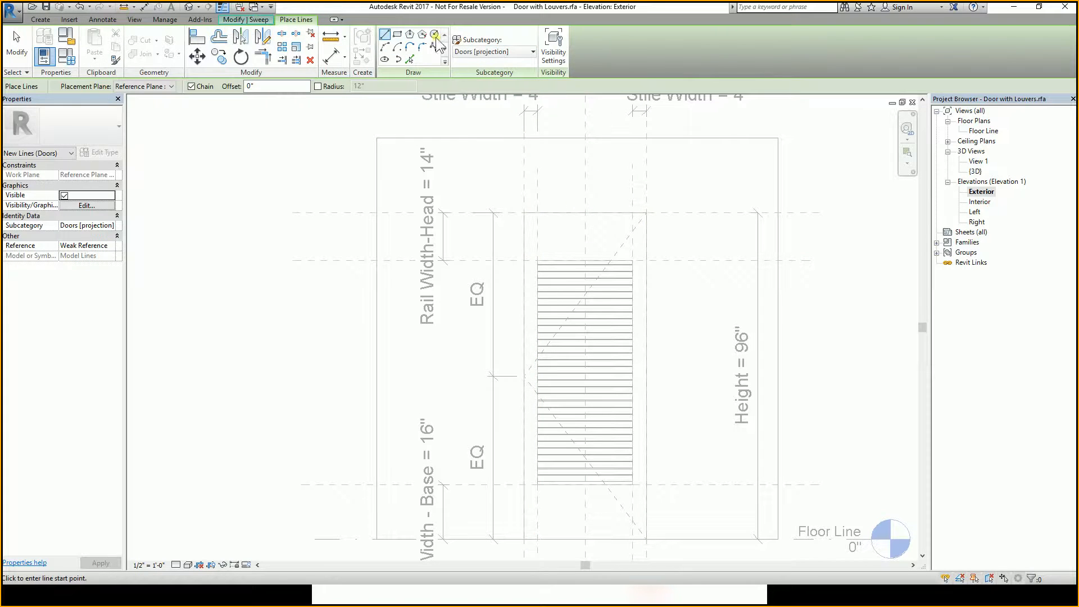
Sketch the sweep path as lines along the door's left, top and right edges.
click(260, 19)
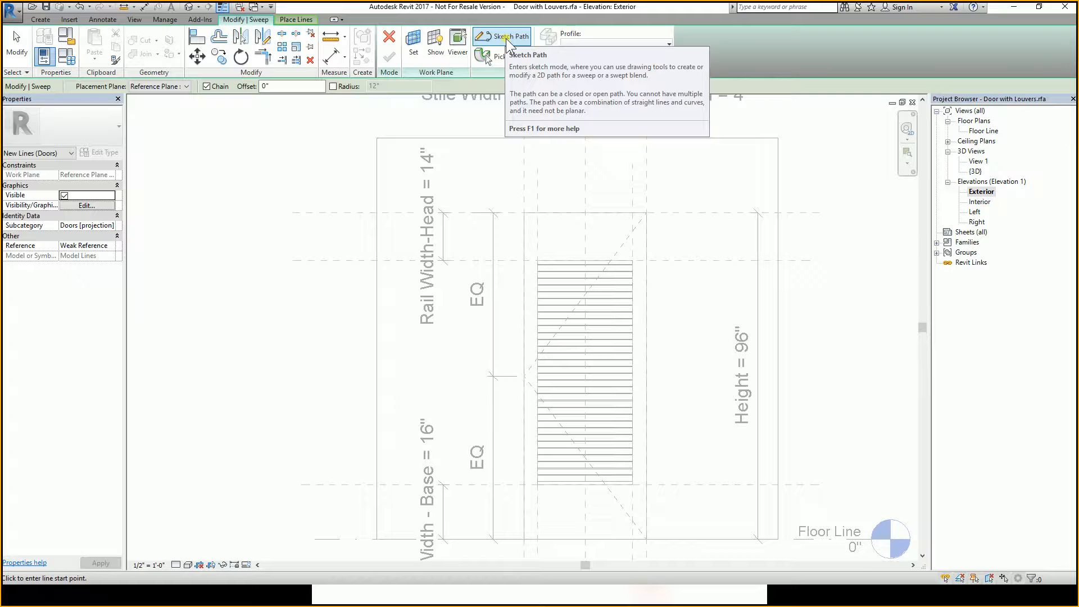
click(508, 38)
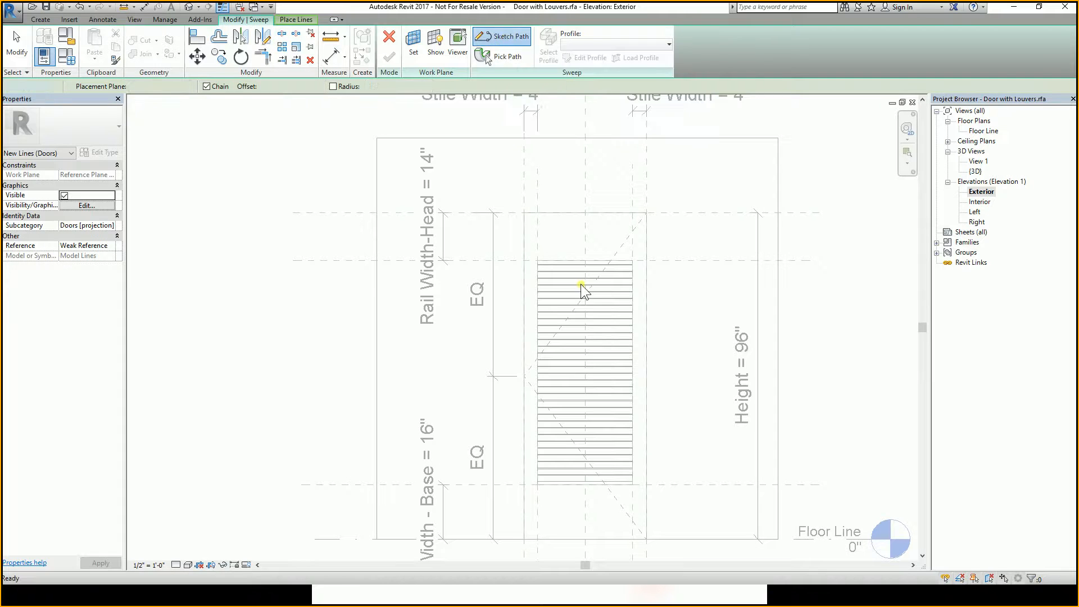
click(548, 263)
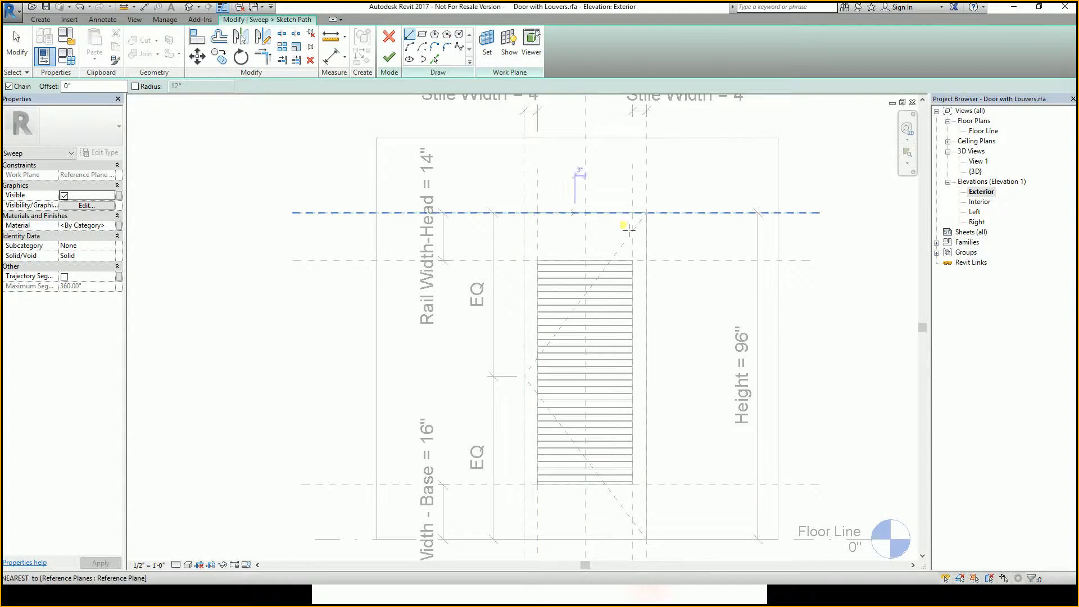
click(646, 212)
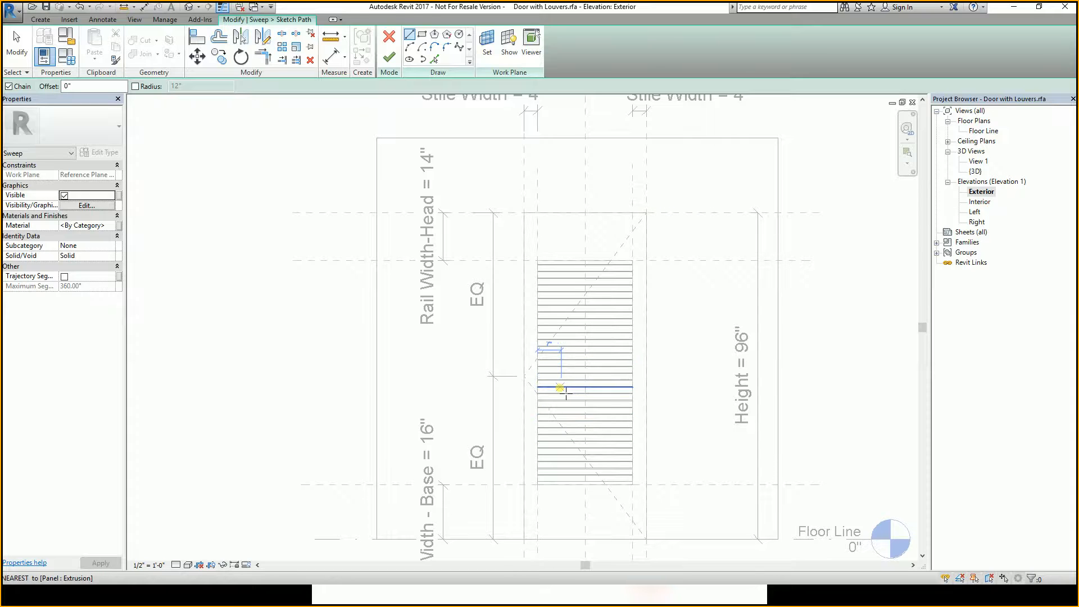
key(Escape)
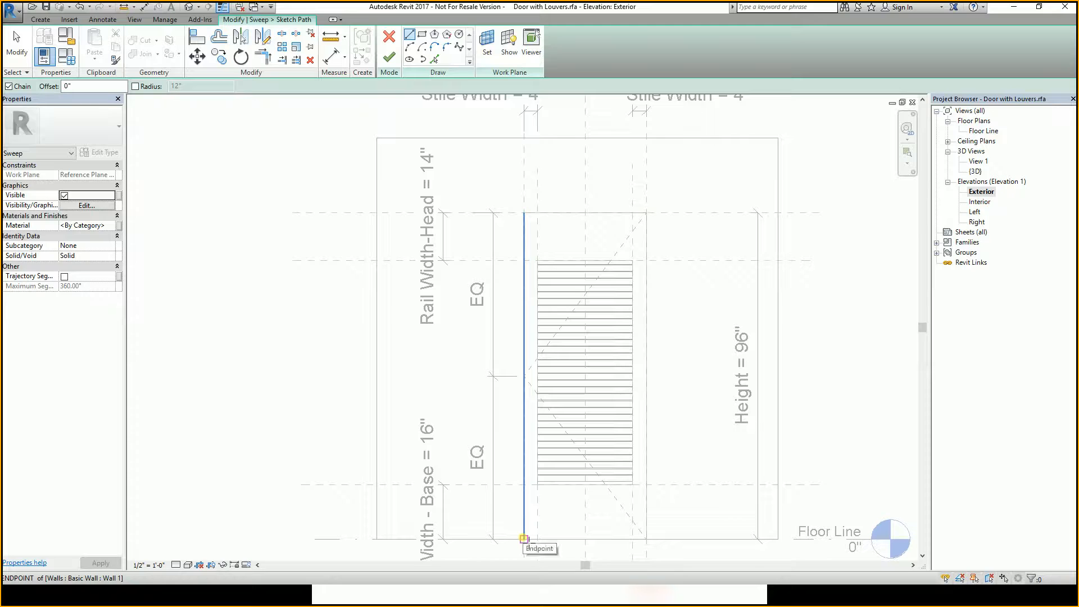
click(524, 375)
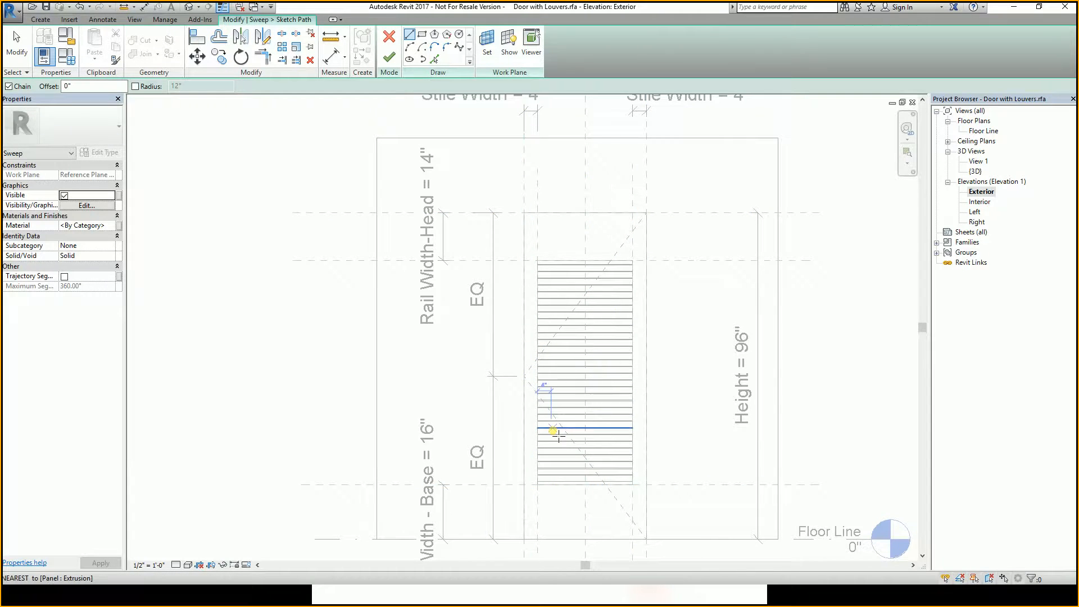
click(531, 545)
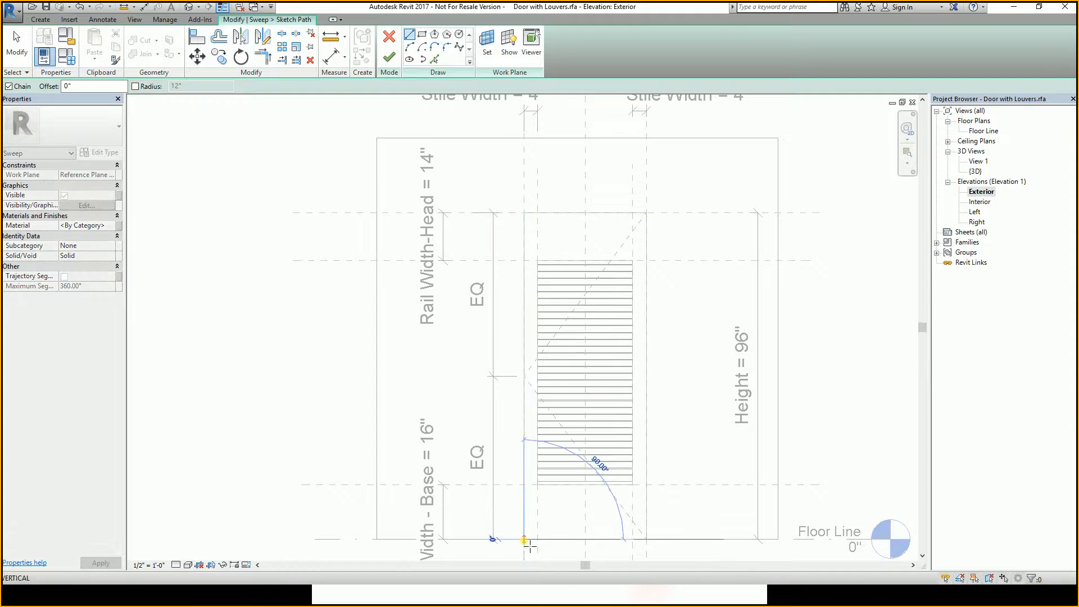
click(524, 212)
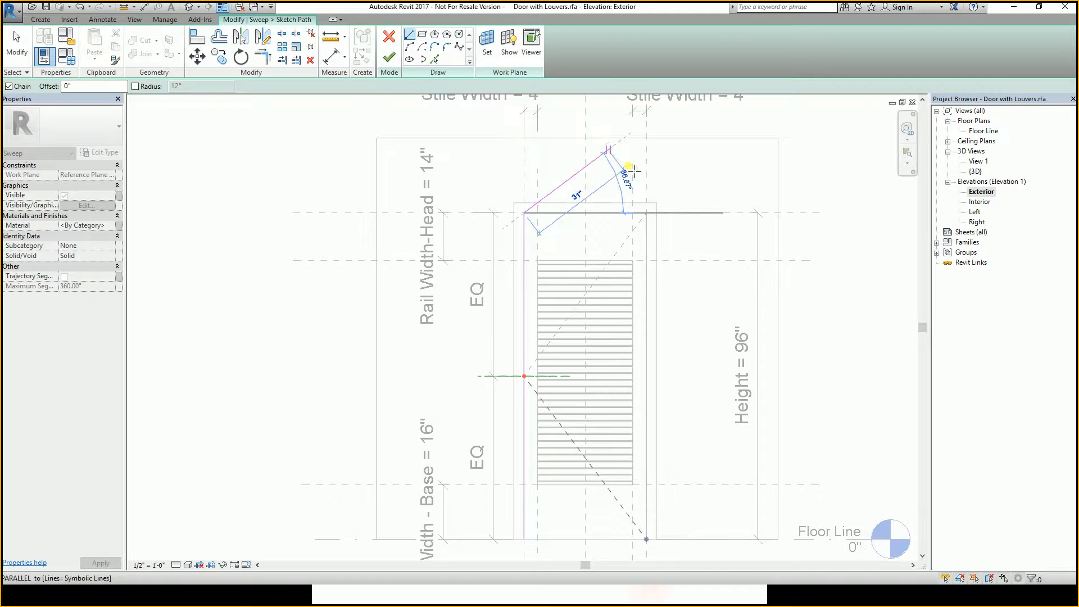
click(647, 212)
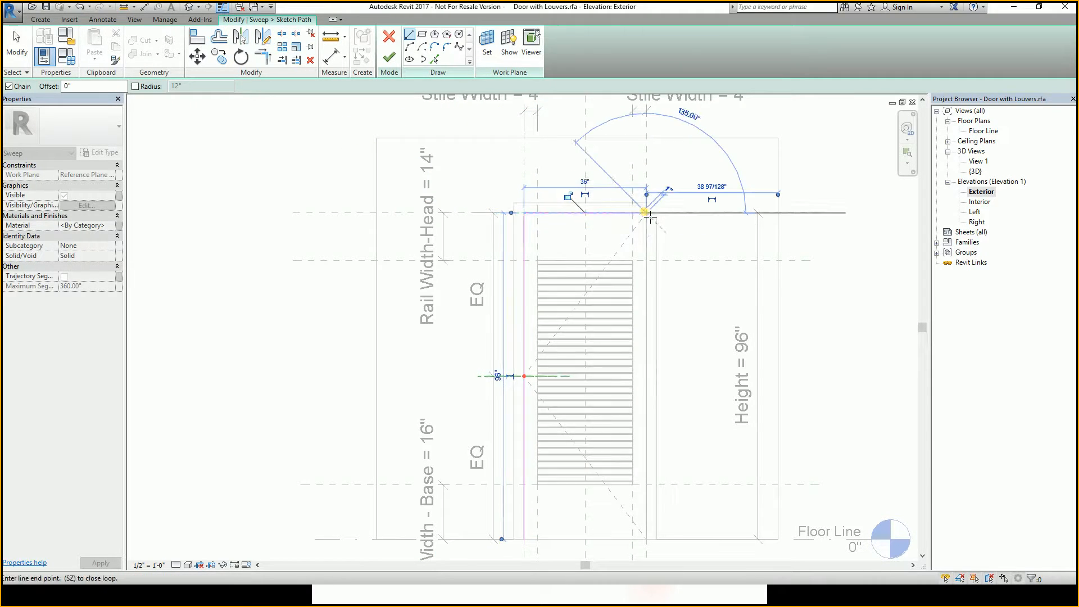
click(647, 541)
key(Escape)
key(Escape)
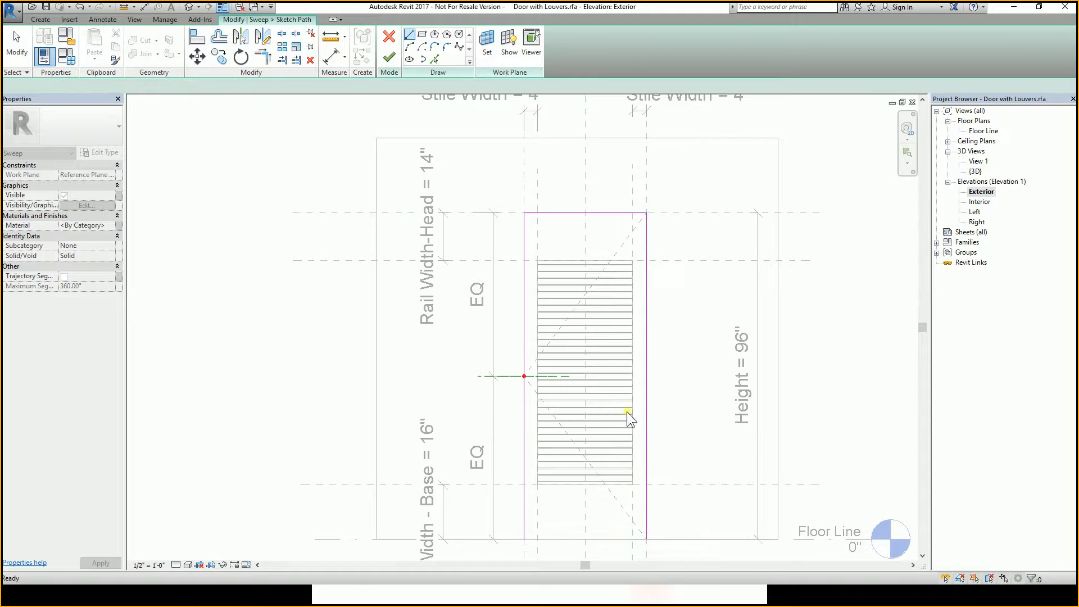
scroll(542, 352, down, 3)
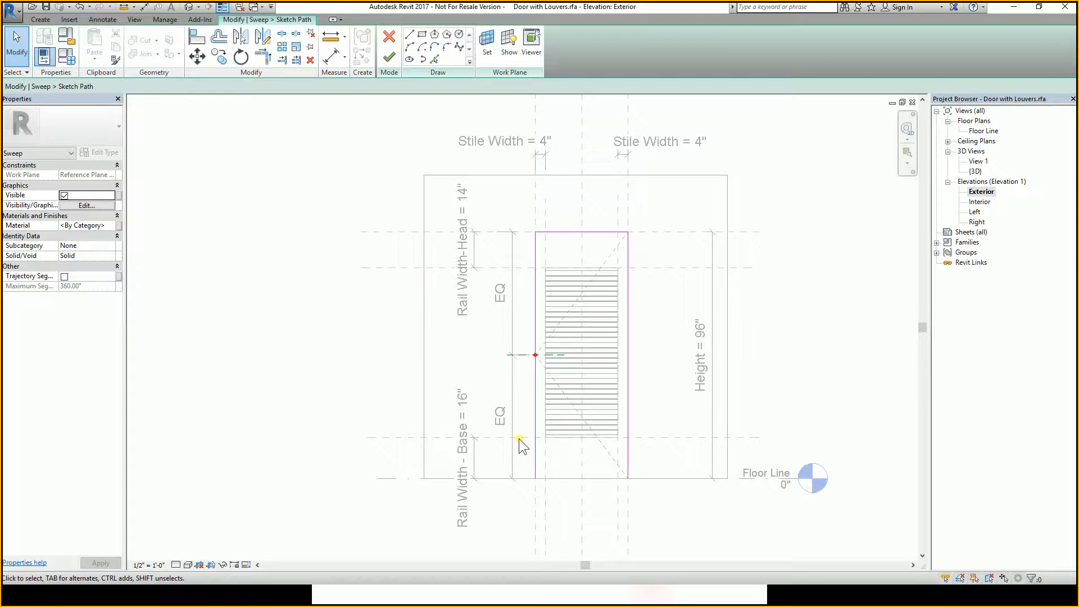
Finish the sweep path sketch.
scroll(550, 321, up, 4)
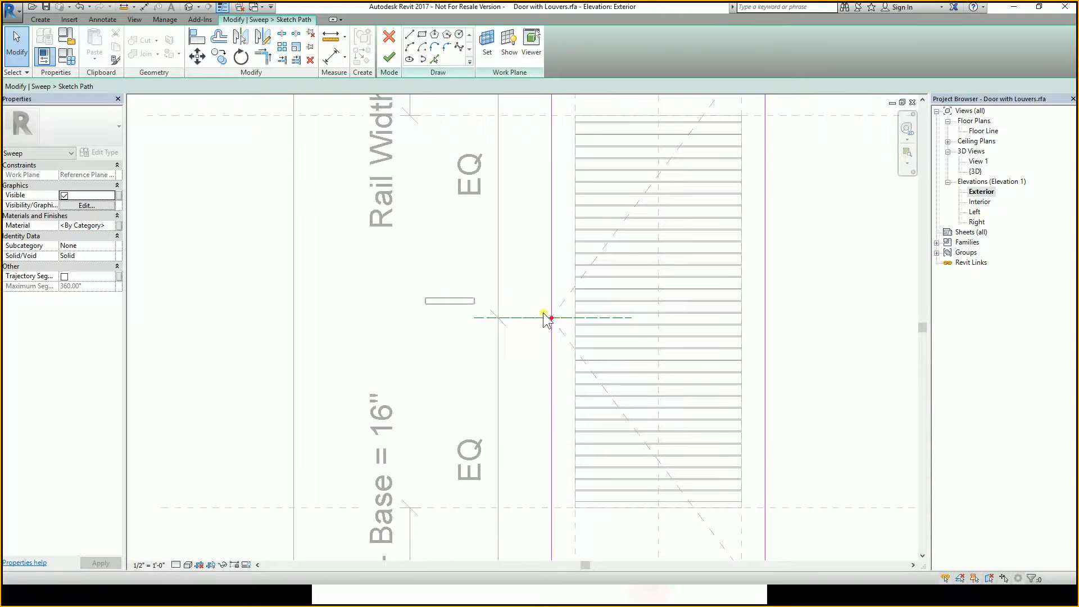
drag(425, 297, 698, 342)
scroll(554, 320, up, 3)
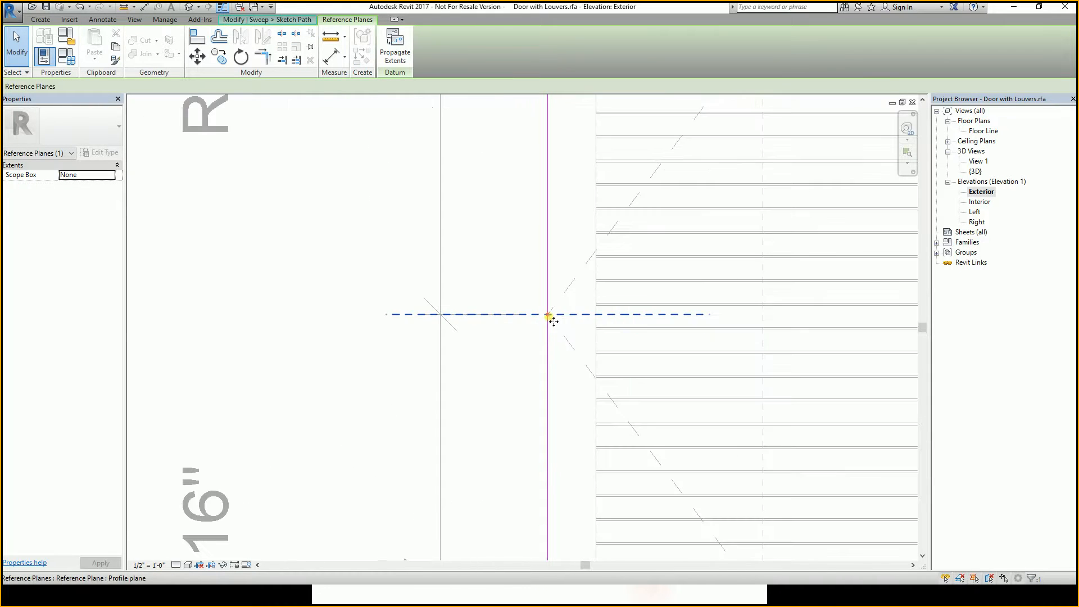
scroll(553, 321, down, 5)
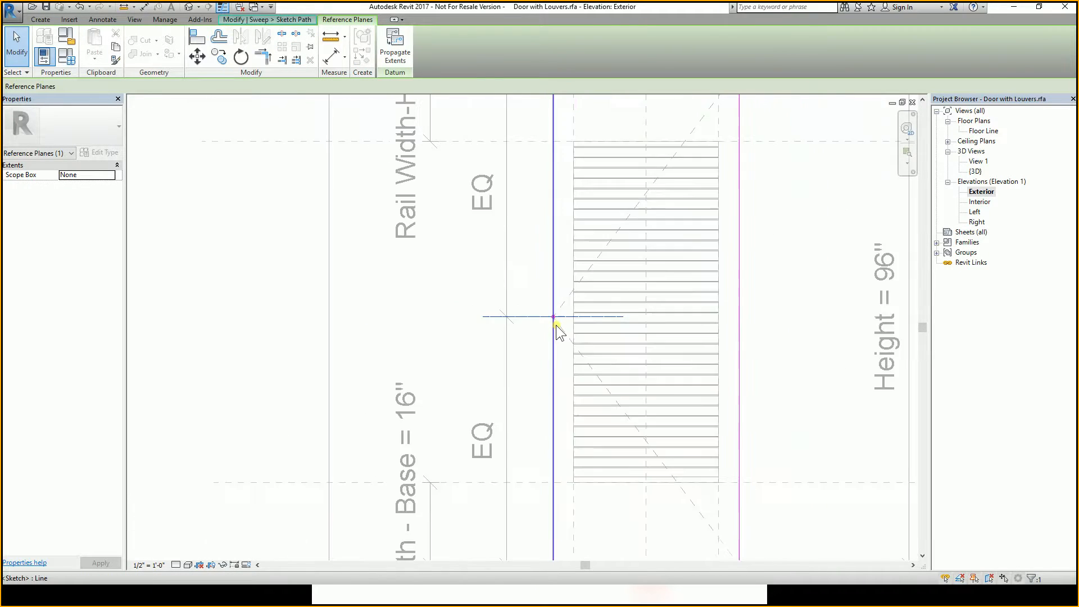
scroll(555, 326, down, 2)
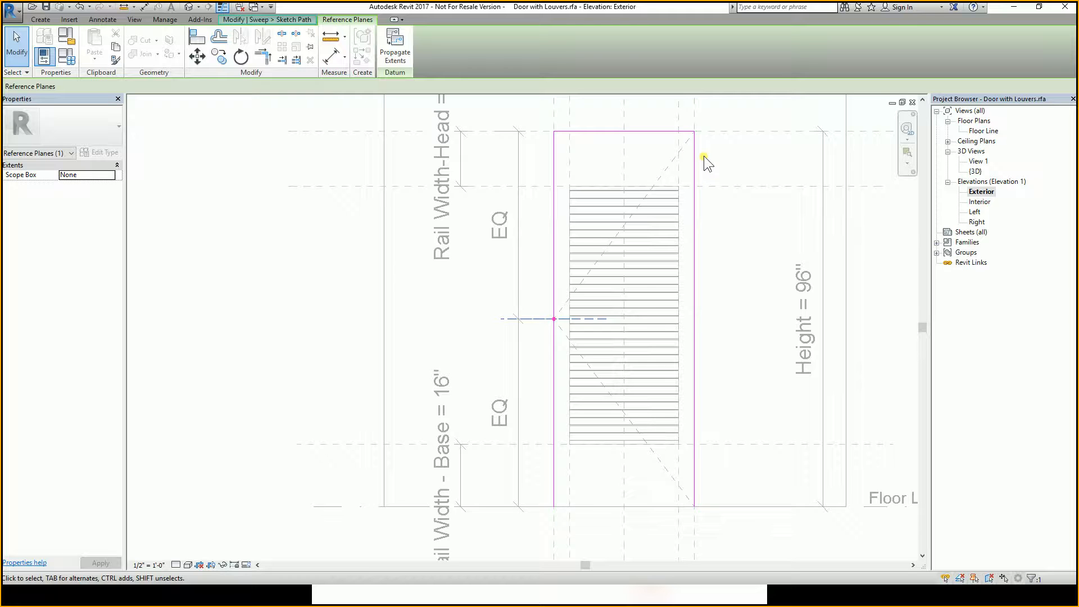
click(248, 22)
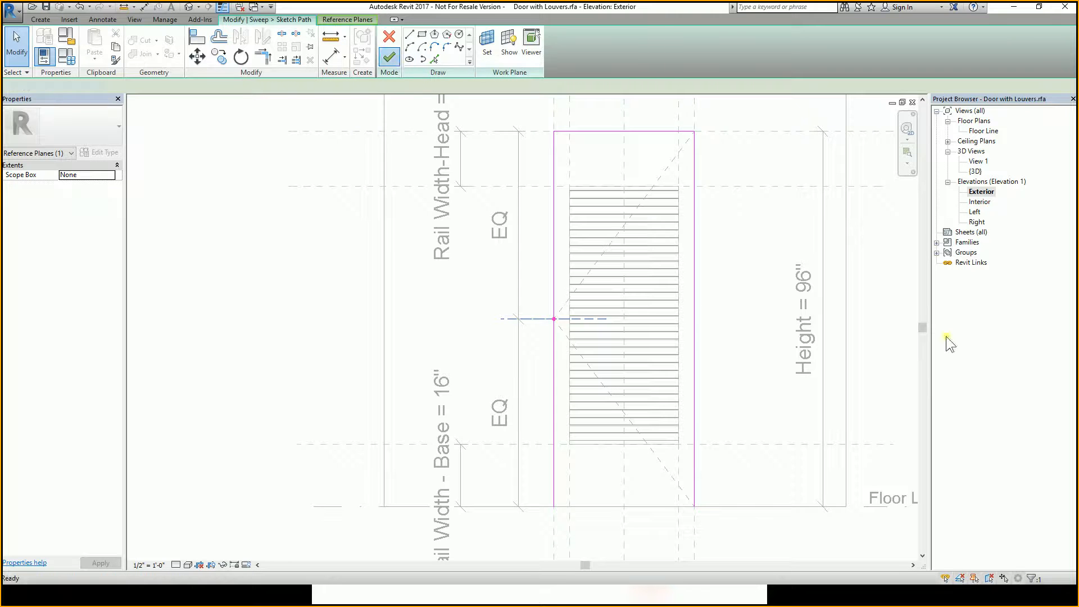
click(389, 57)
scroll(703, 275, down, 2)
click(696, 243)
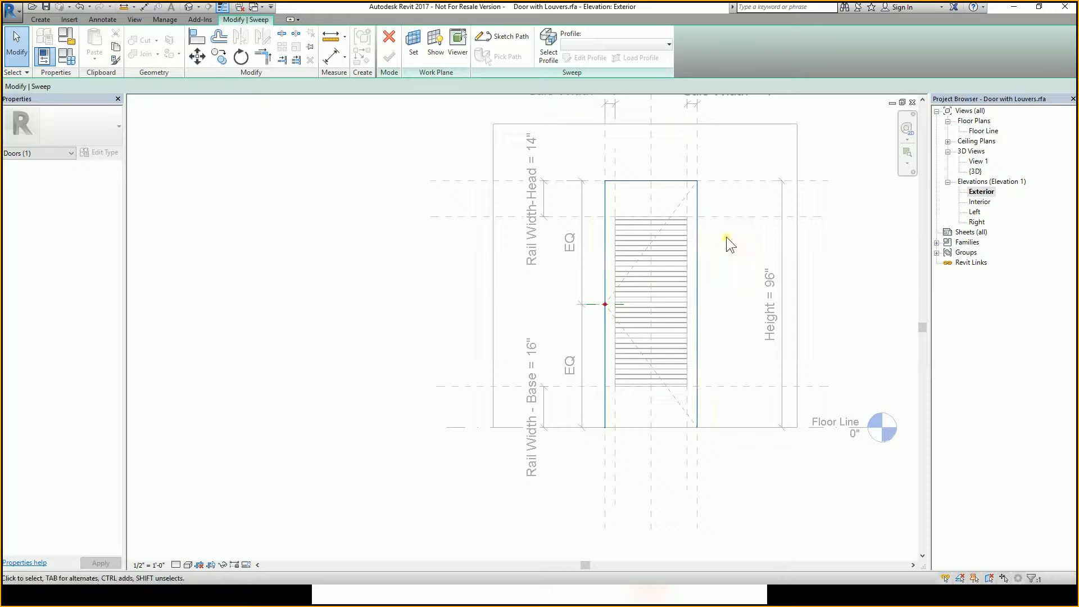
click(771, 333)
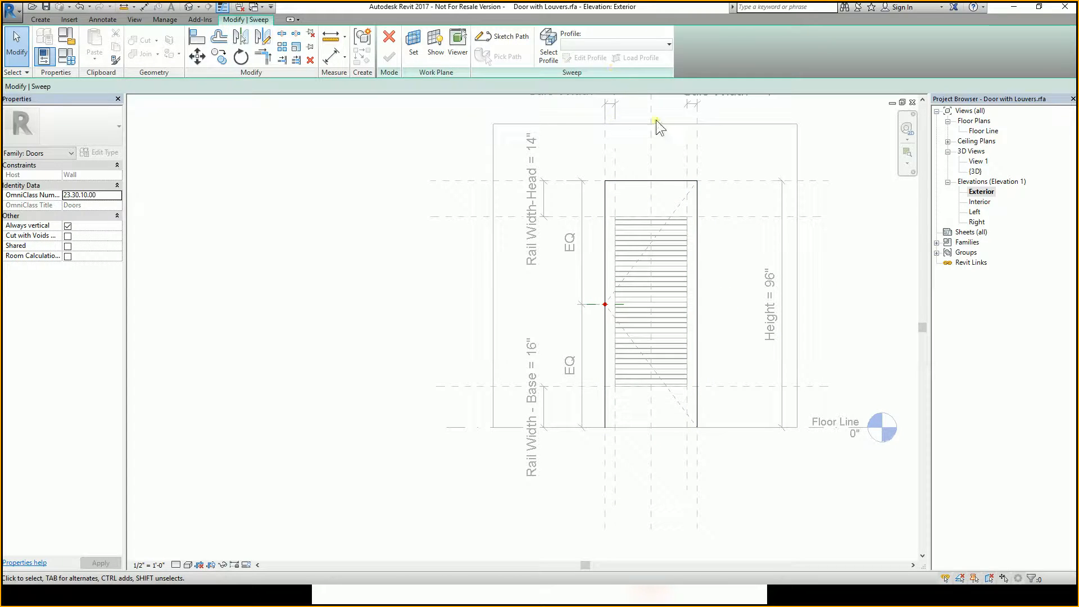
click(618, 305)
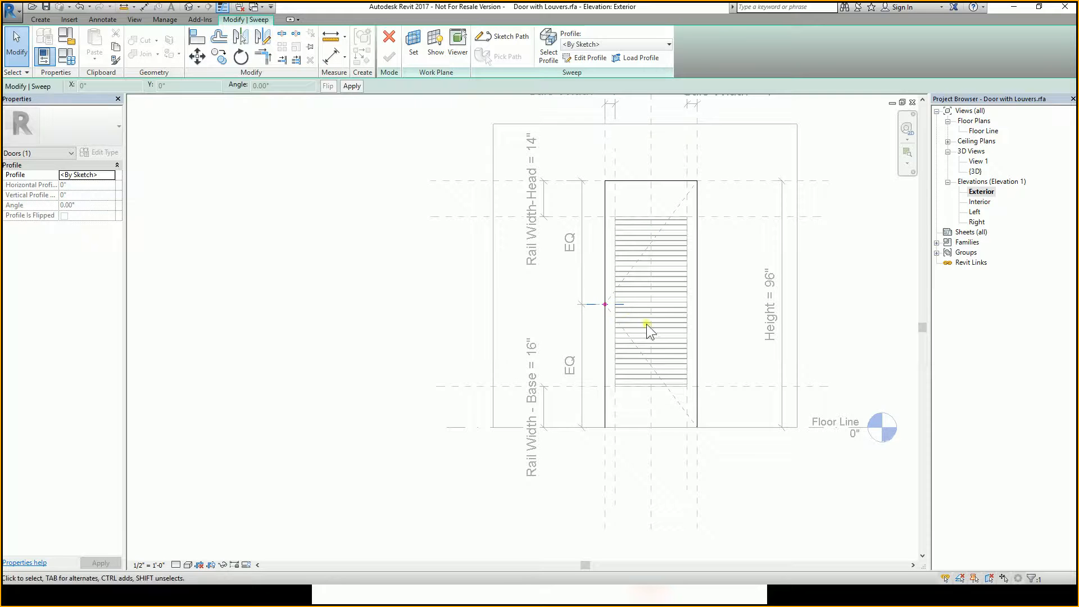
scroll(621, 305, up, 5)
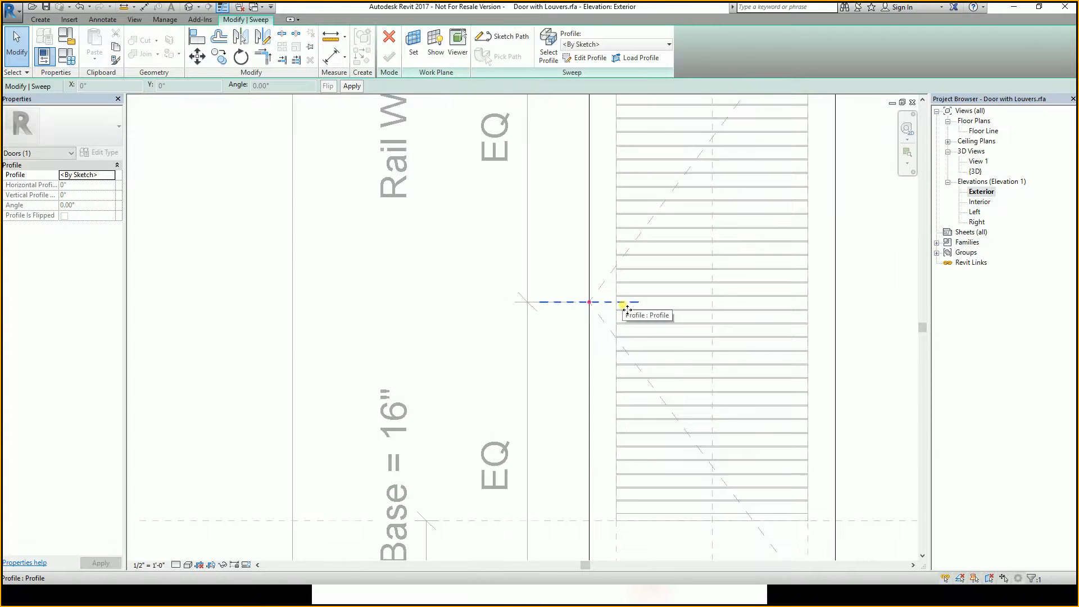
scroll(625, 306, down, 1)
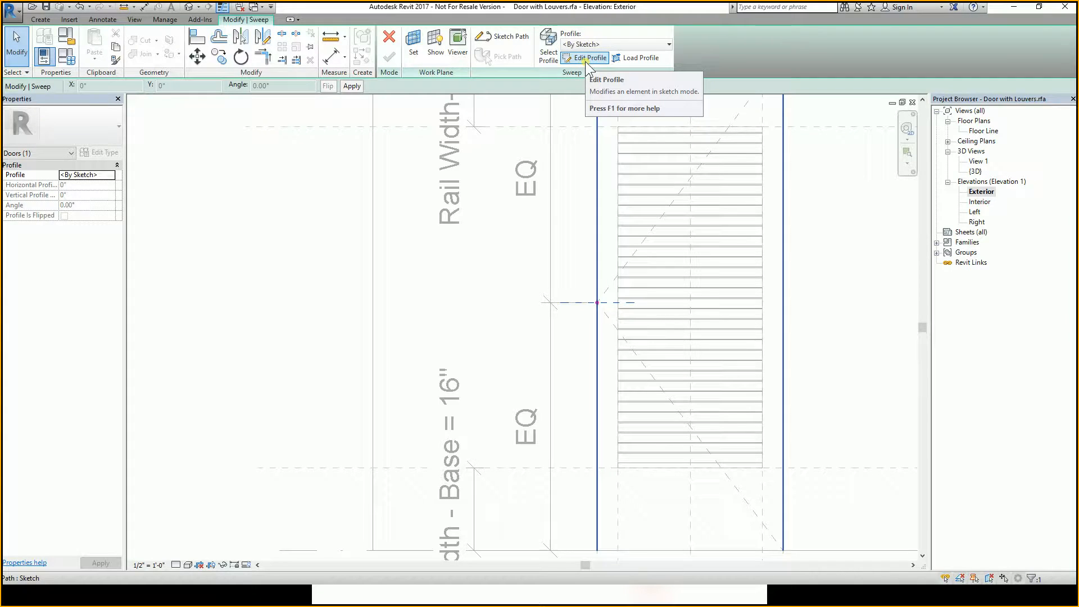
click(585, 58)
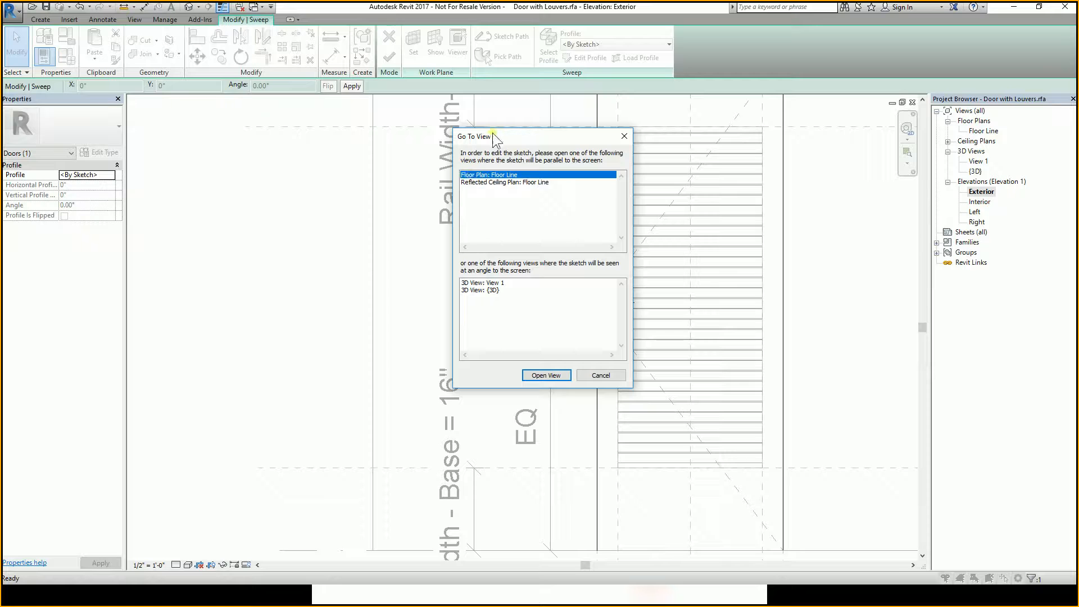
click(624, 136)
scroll(672, 330, down, 3)
scroll(635, 303, up, 1)
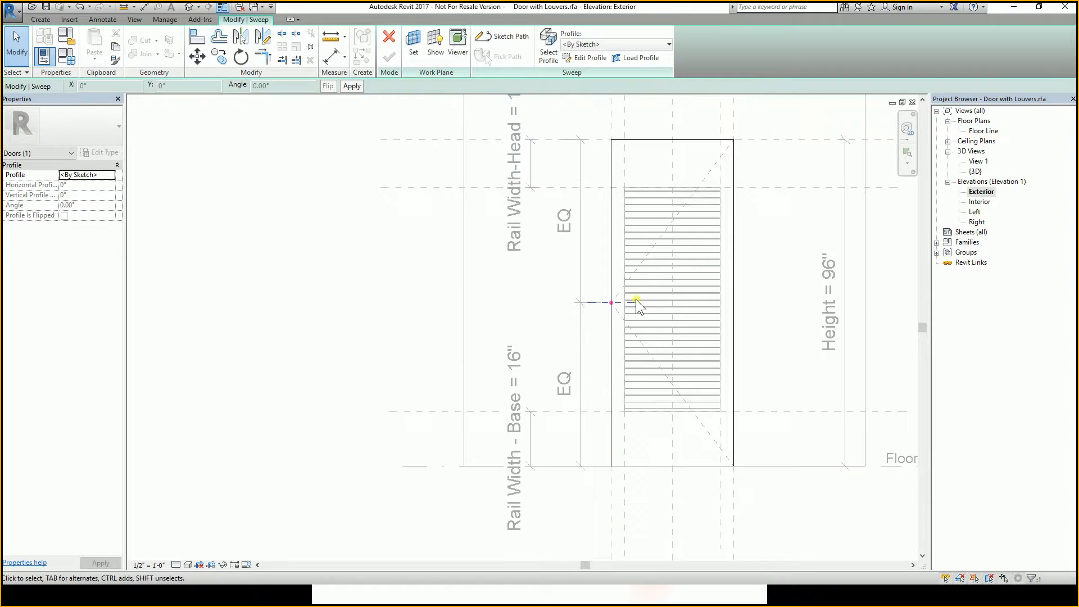
key(Escape)
scroll(627, 304, up, 2)
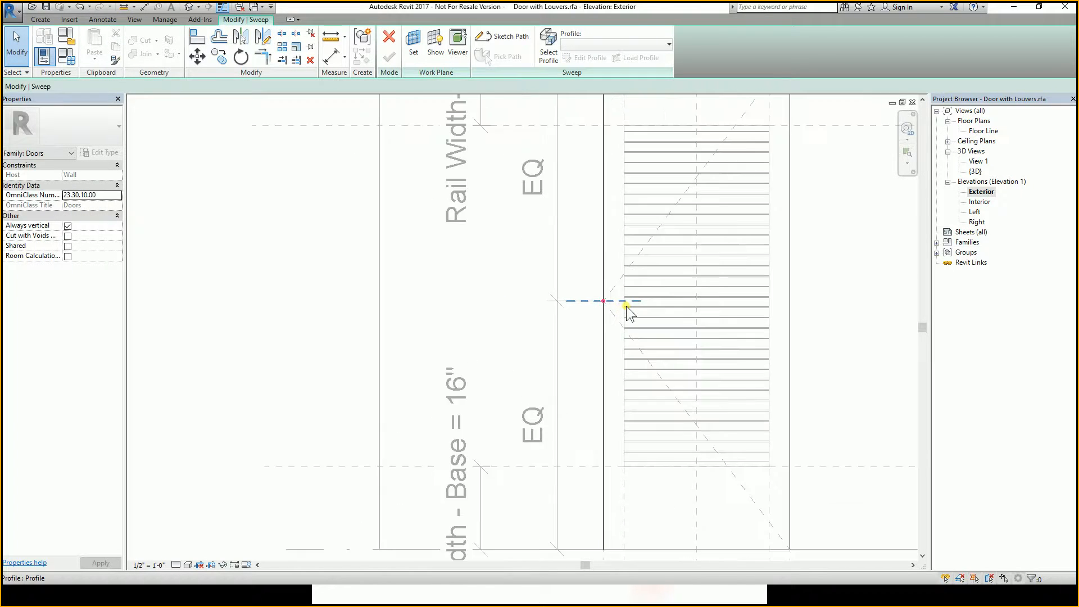
scroll(626, 306, down, 3)
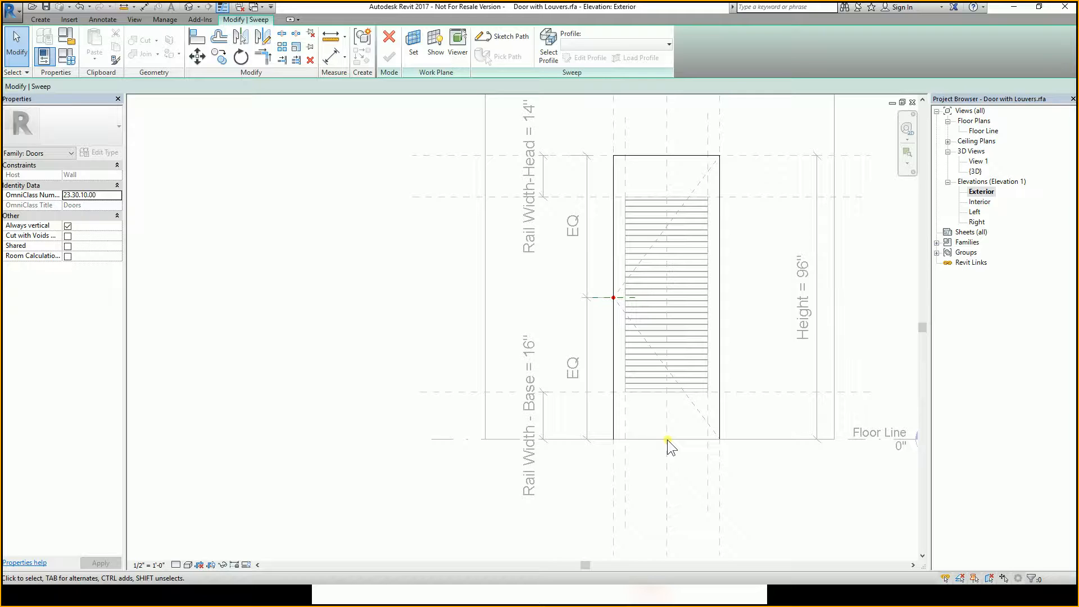
Select the sweep profile plane and edit the profile, opening it in the Floor Plan: Floor Line view.
click(626, 298)
click(626, 297)
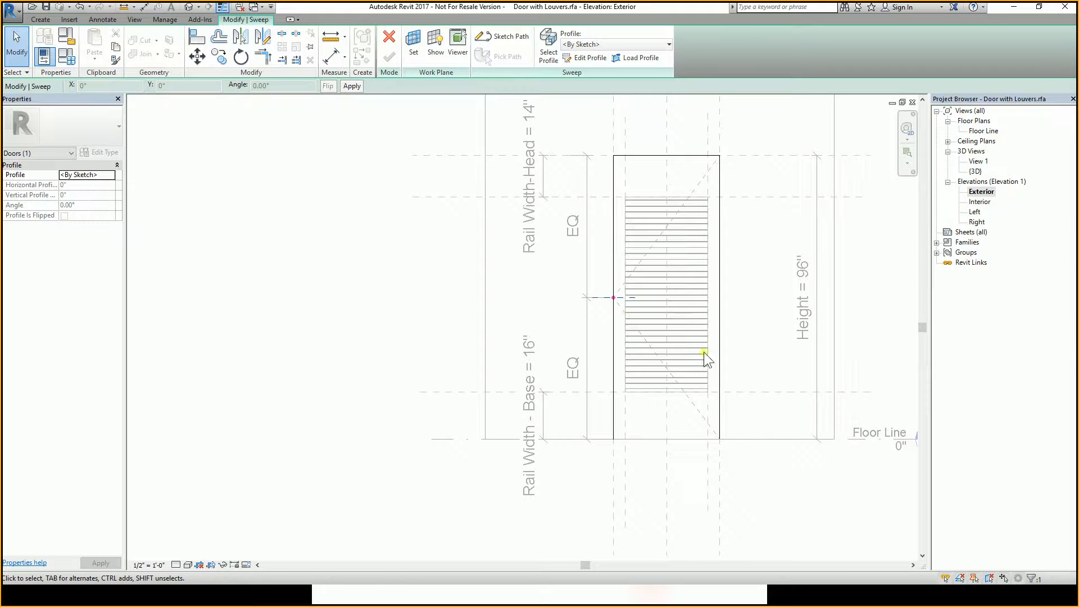
click(598, 62)
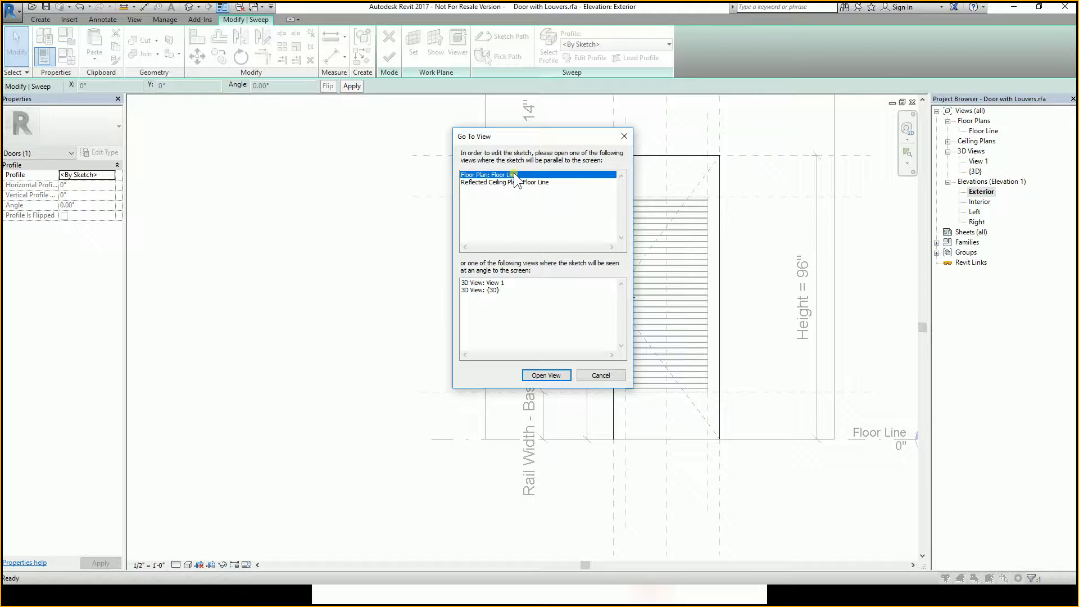
click(553, 376)
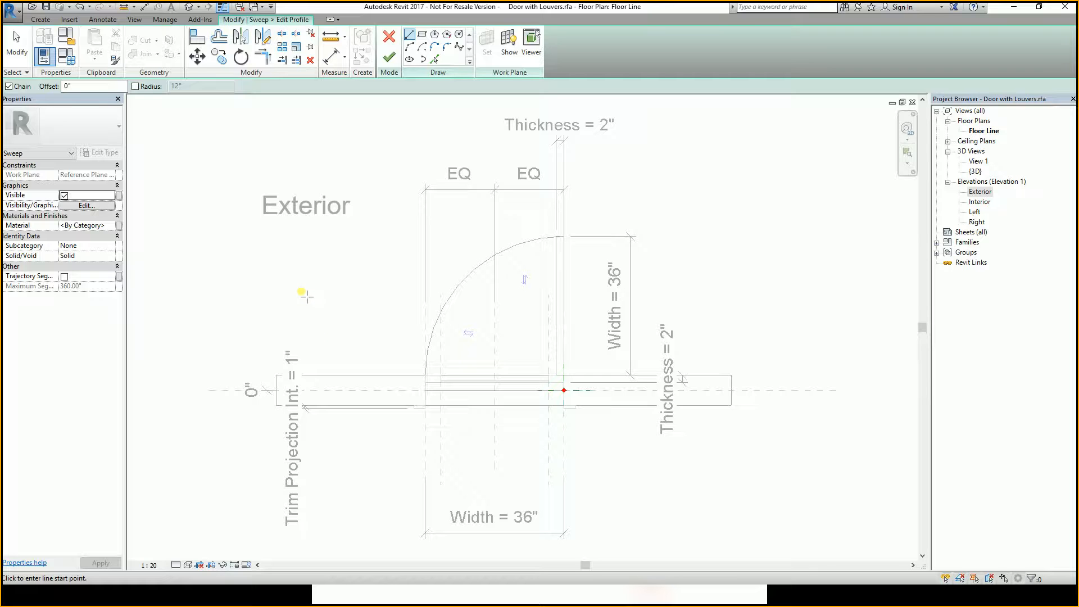
Sketch a rectangular trim profile about 12 1/2" by 2 3/4" on the exterior wall face beside the door jamb.
middle_drag(505, 344, 557, 320)
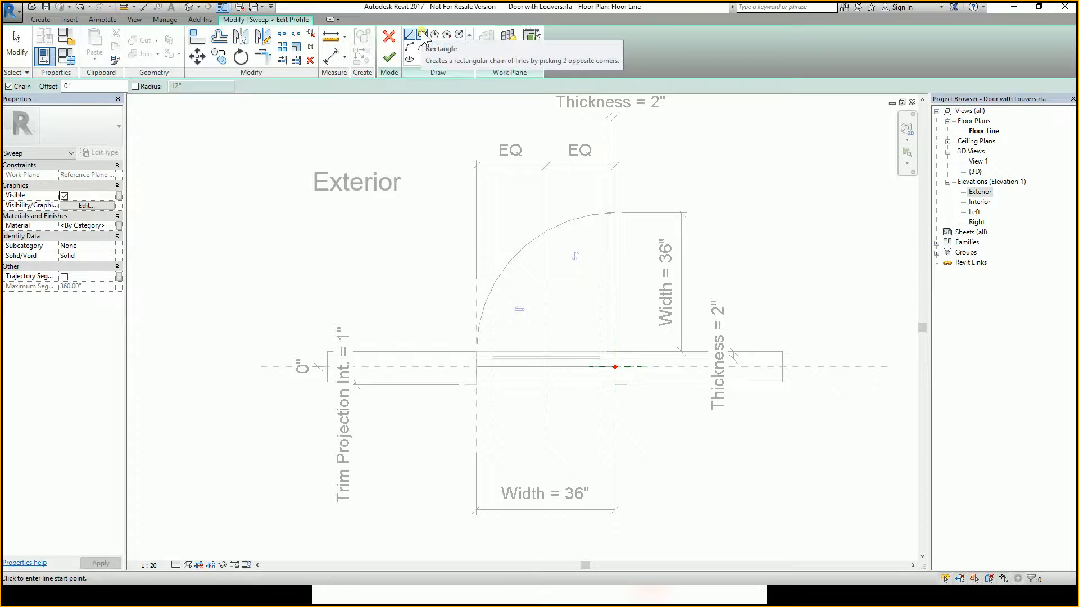
click(423, 38)
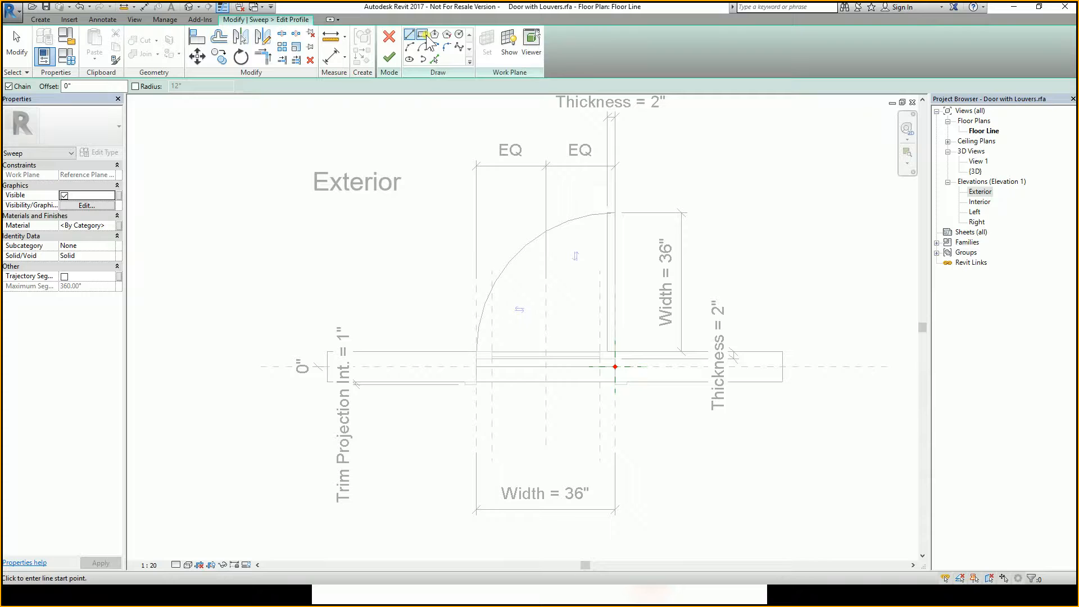
click(426, 35)
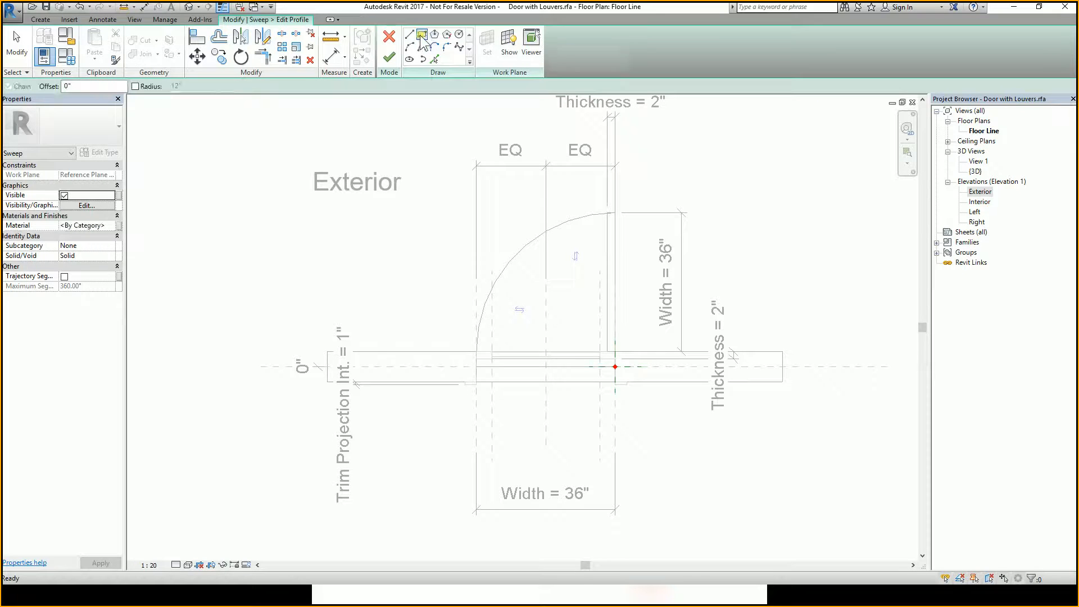
scroll(613, 368, up, 3)
scroll(607, 318, down, 2)
mouse_move(629, 356)
middle_down()
mouse_move(619, 339)
mouse_move(630, 337)
mouse_move(625, 347)
middle_up()
scroll(588, 353, up, 2)
scroll(600, 362, down, 3)
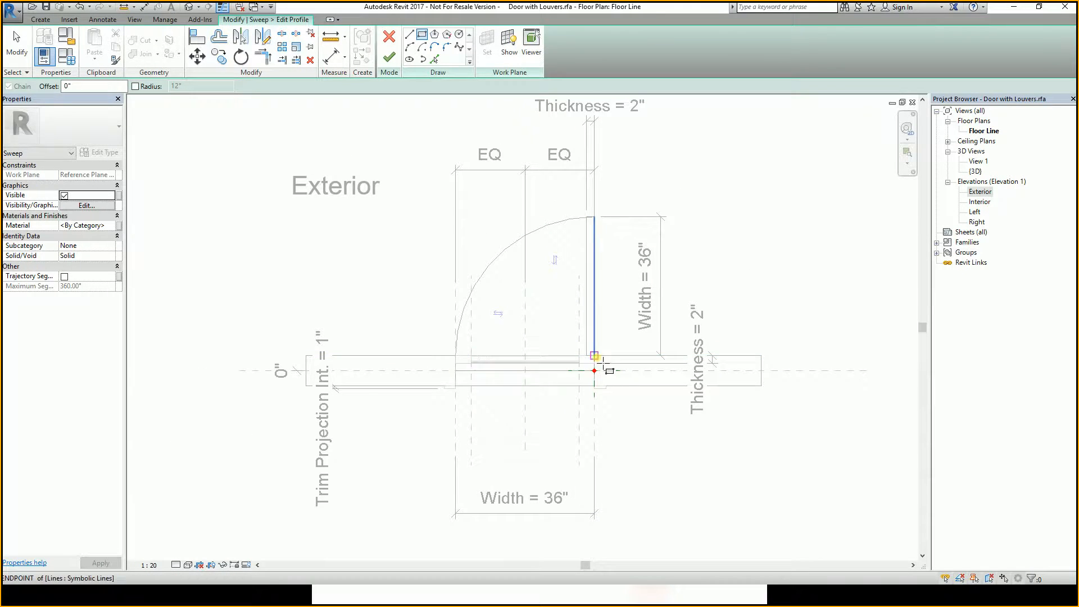
scroll(602, 364, up, 5)
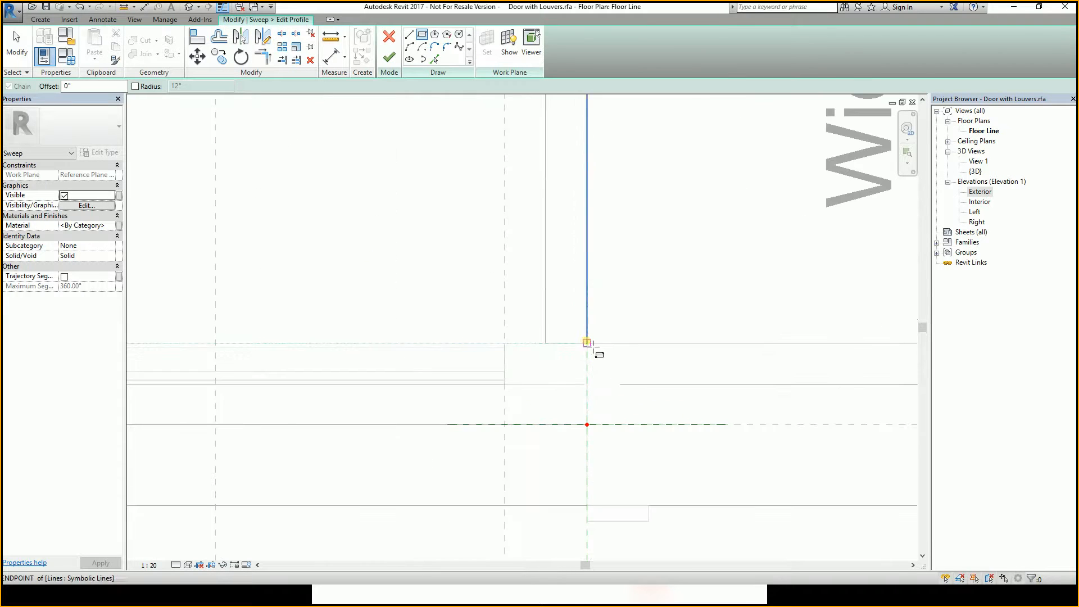
scroll(590, 348, down, 3)
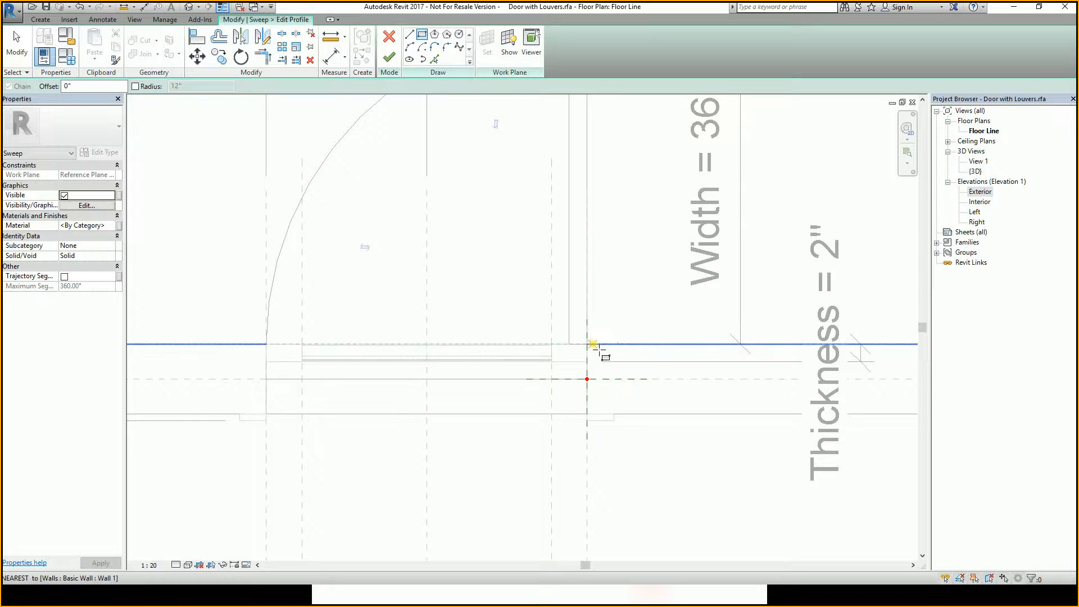
click(589, 345)
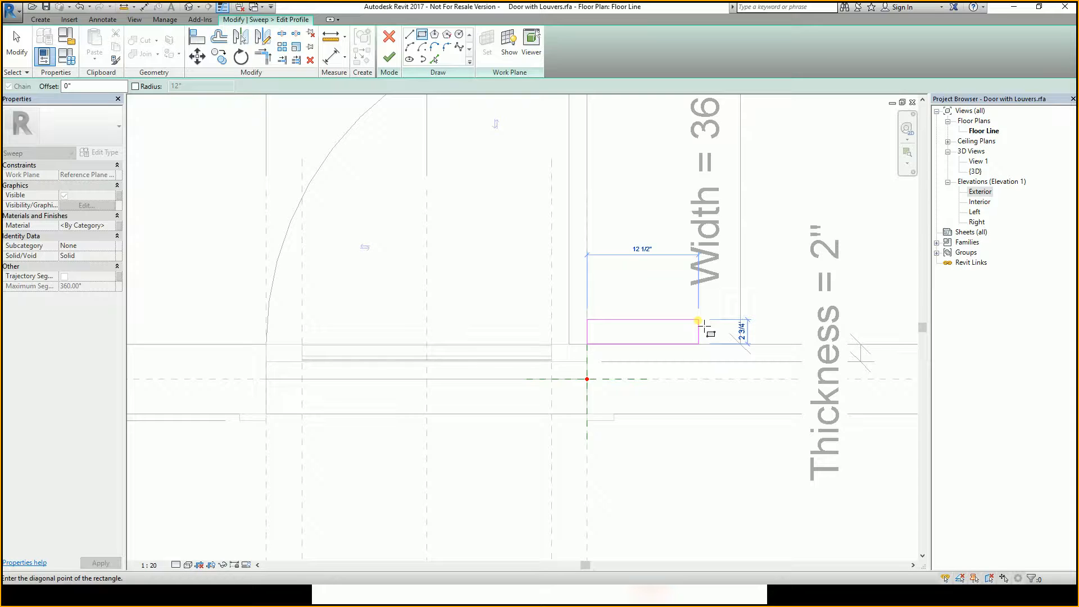
scroll(645, 311, up, 2)
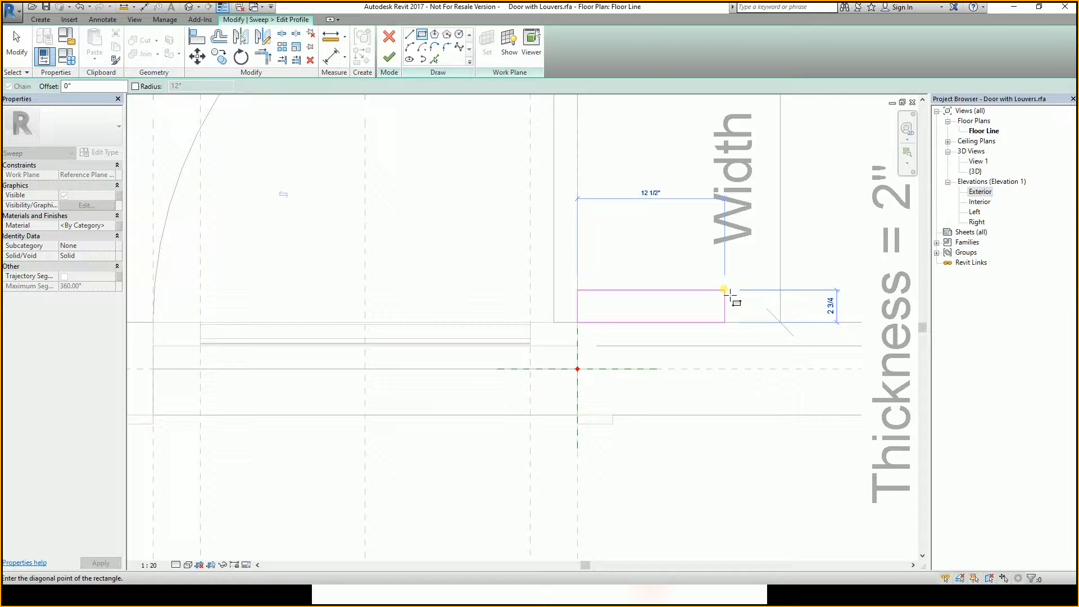
click(724, 290)
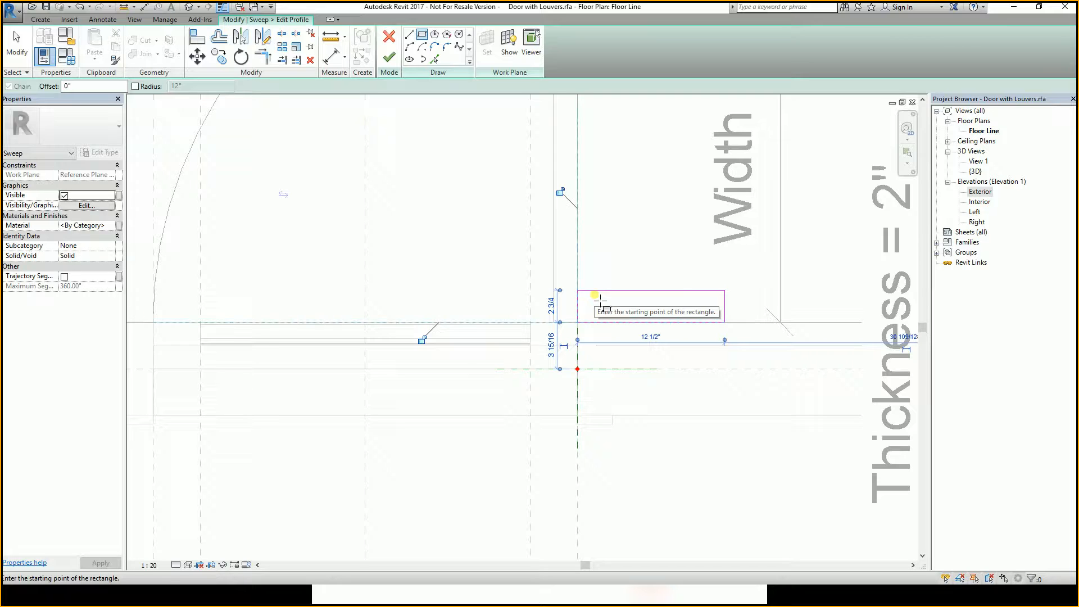
key(Escape)
key(Escape)
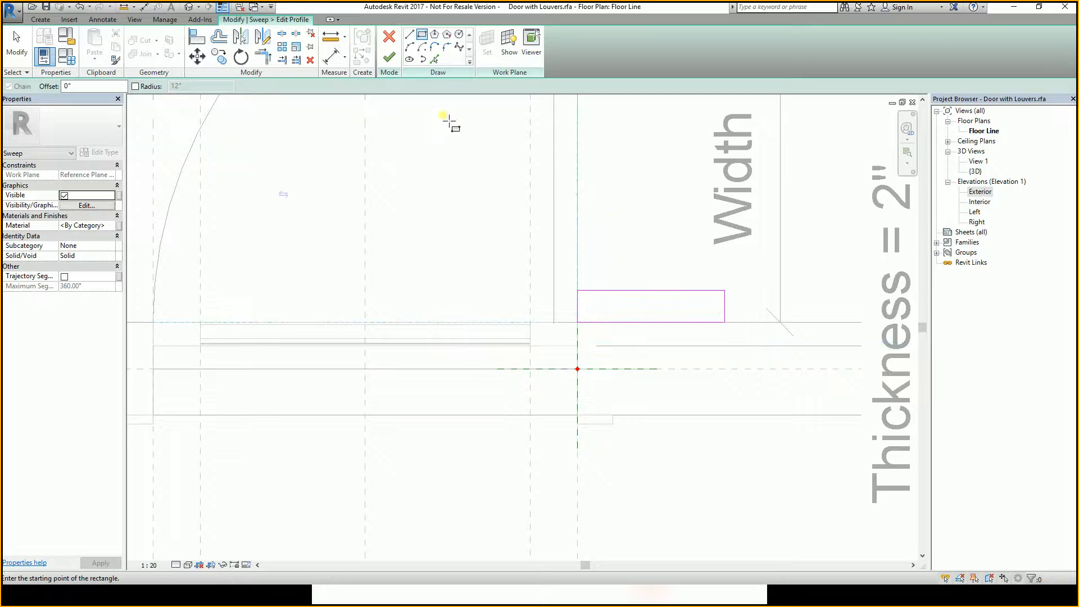
Finish the profile sketch and close the Floor Line plan view to return to the Exterior elevation.
scroll(610, 309, down, 2)
scroll(595, 305, up, 2)
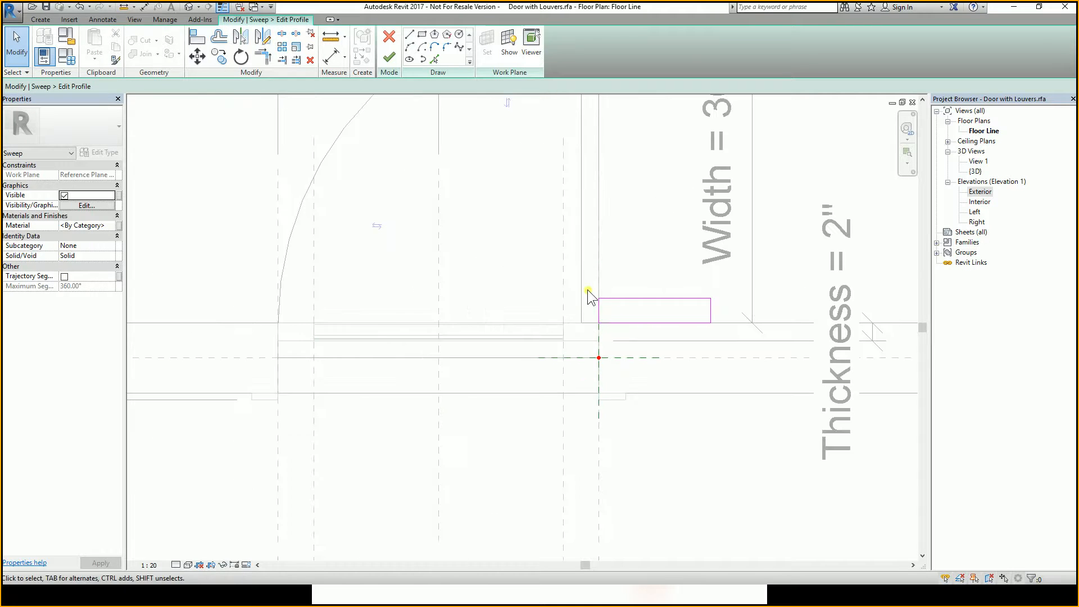
mouse_move(585, 293)
mouse_down()
mouse_move(740, 318)
mouse_move(740, 334)
mouse_up()
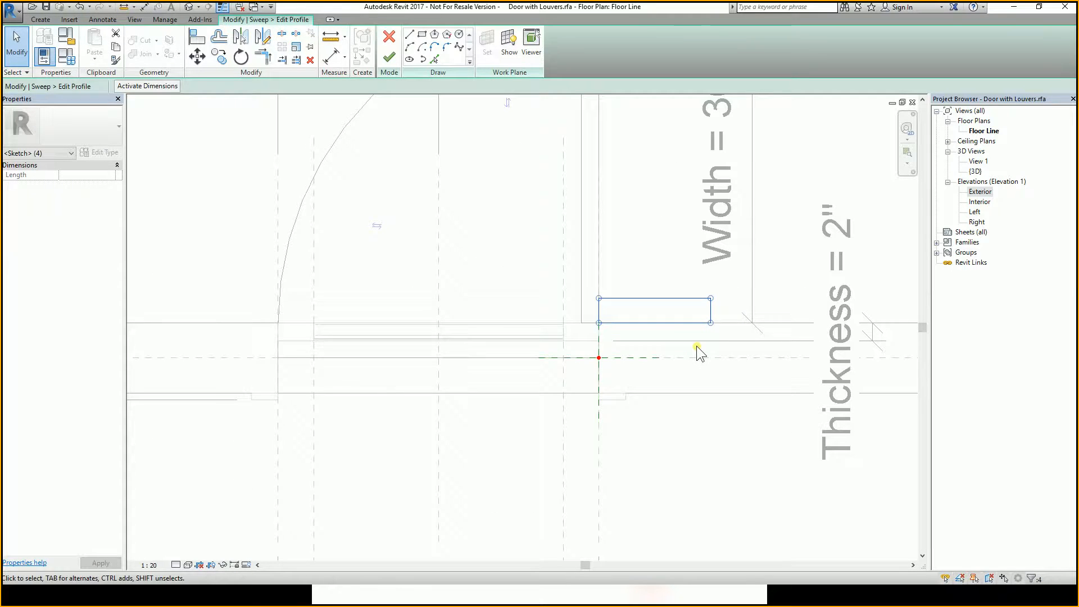
click(684, 374)
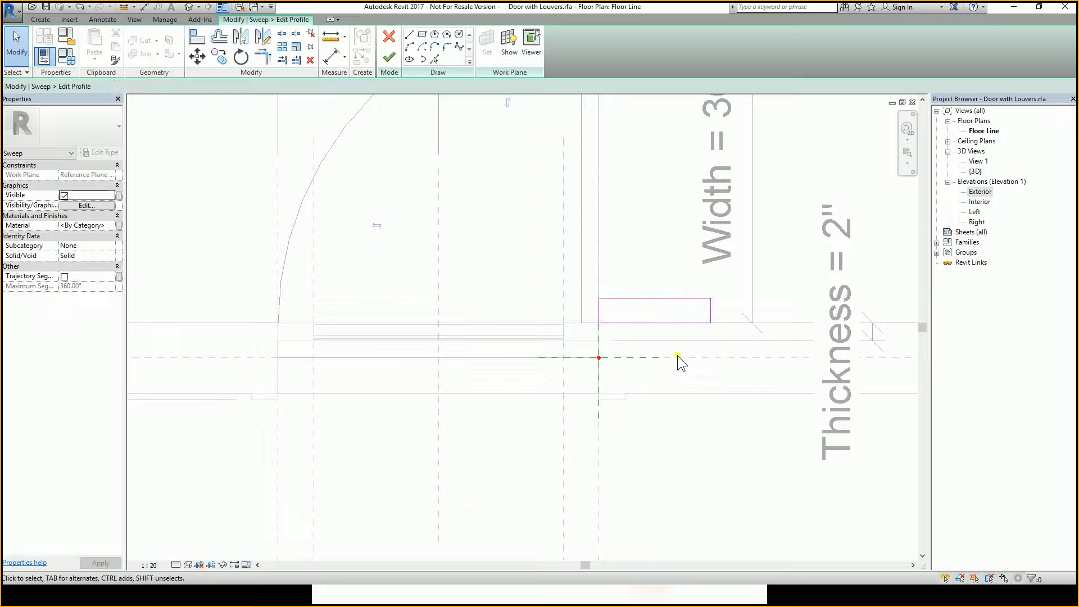
scroll(674, 338, down, 2)
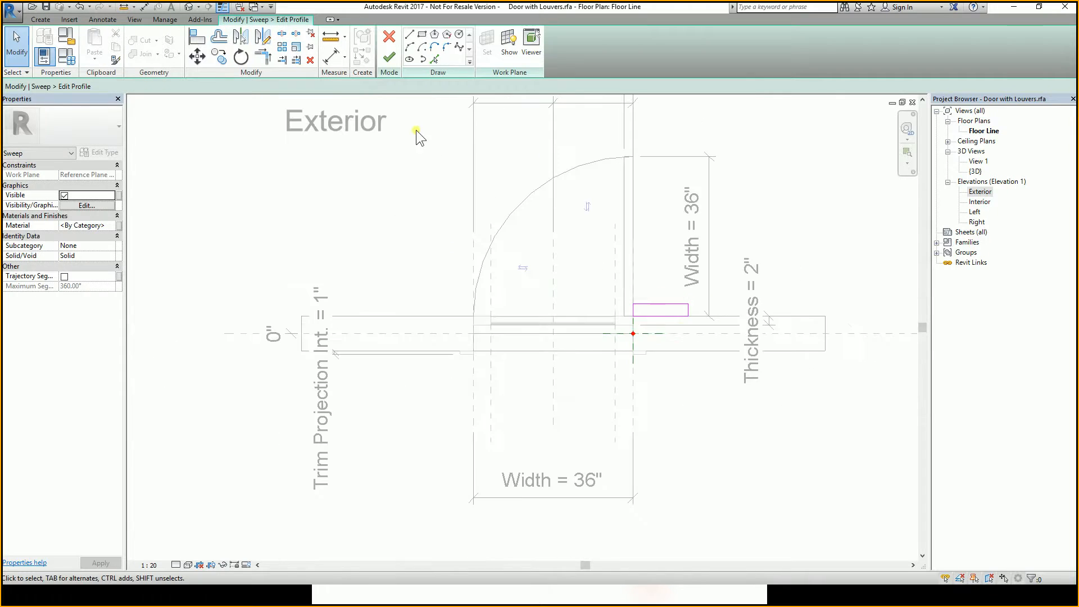
click(392, 61)
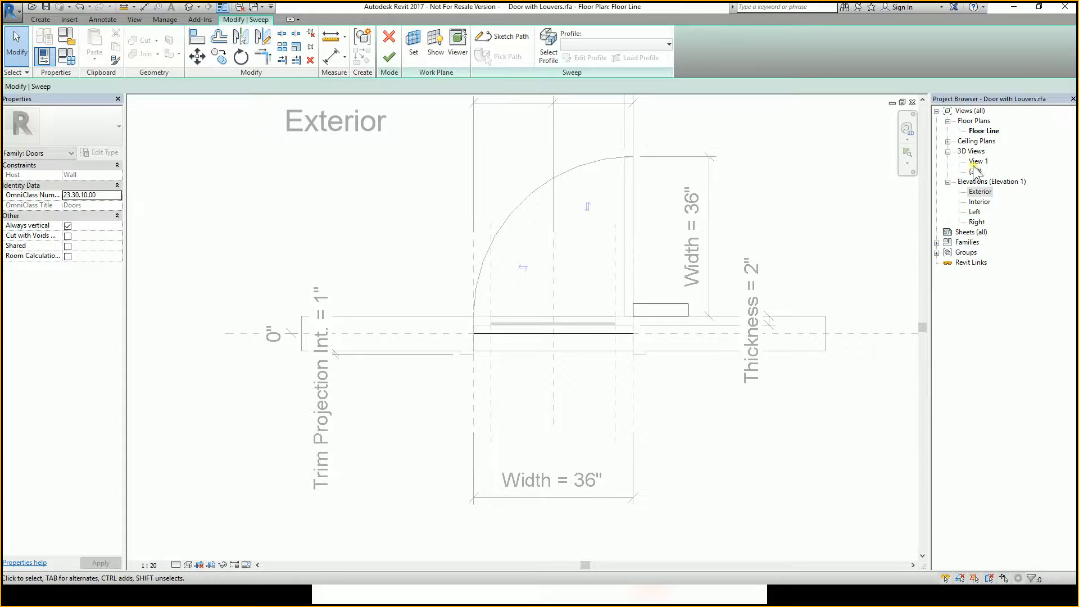
click(913, 103)
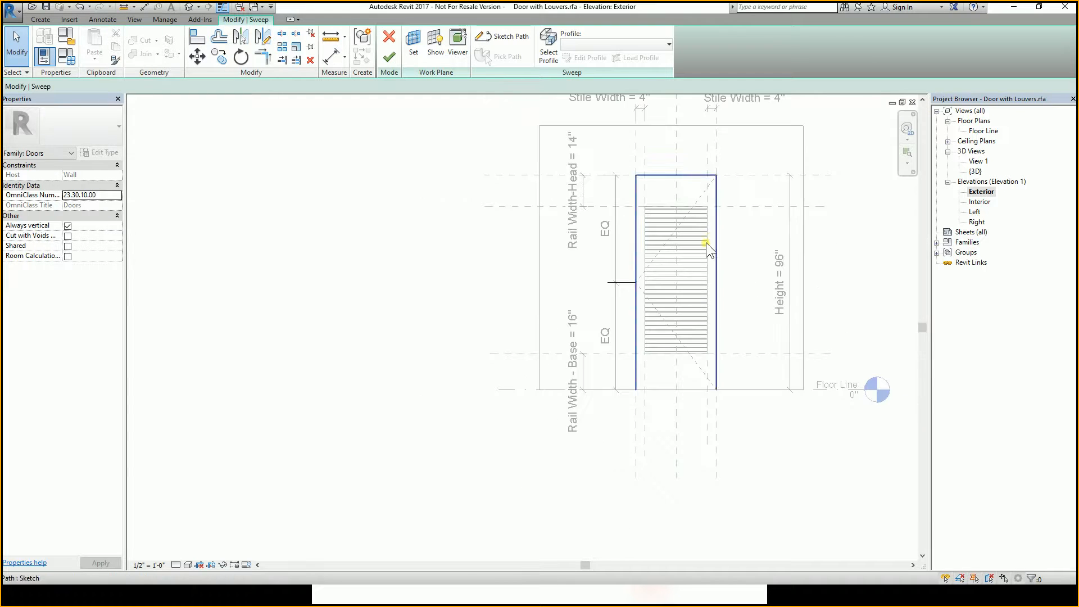
Finish the sweep so the trim is generated around the door.
scroll(639, 249, up, 2)
scroll(639, 248, up, 1)
scroll(632, 204, down, 2)
scroll(633, 264, up, 4)
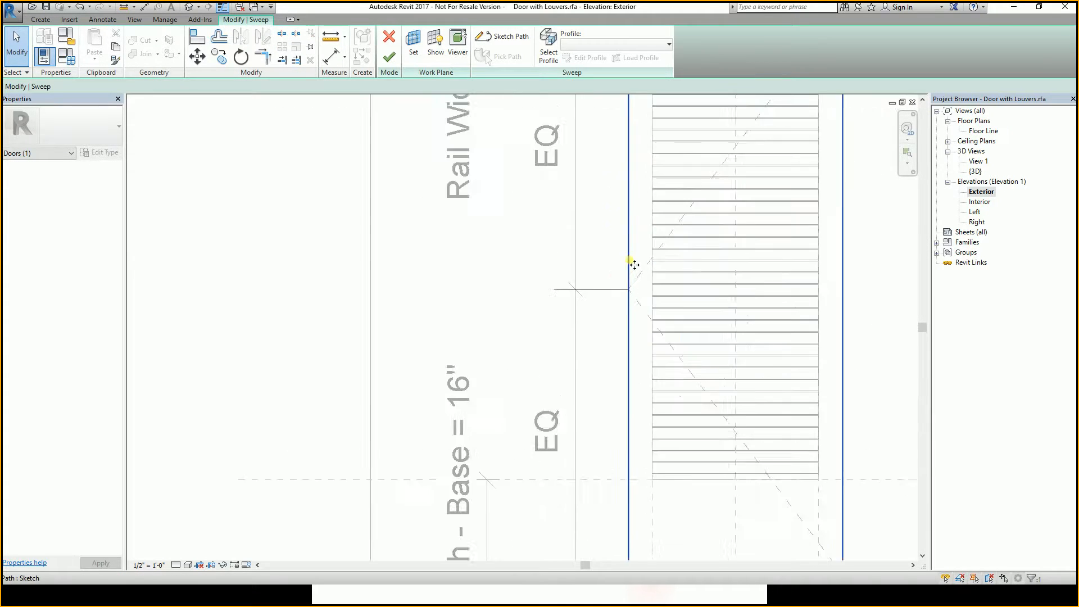
click(613, 295)
scroll(591, 301, down, 2)
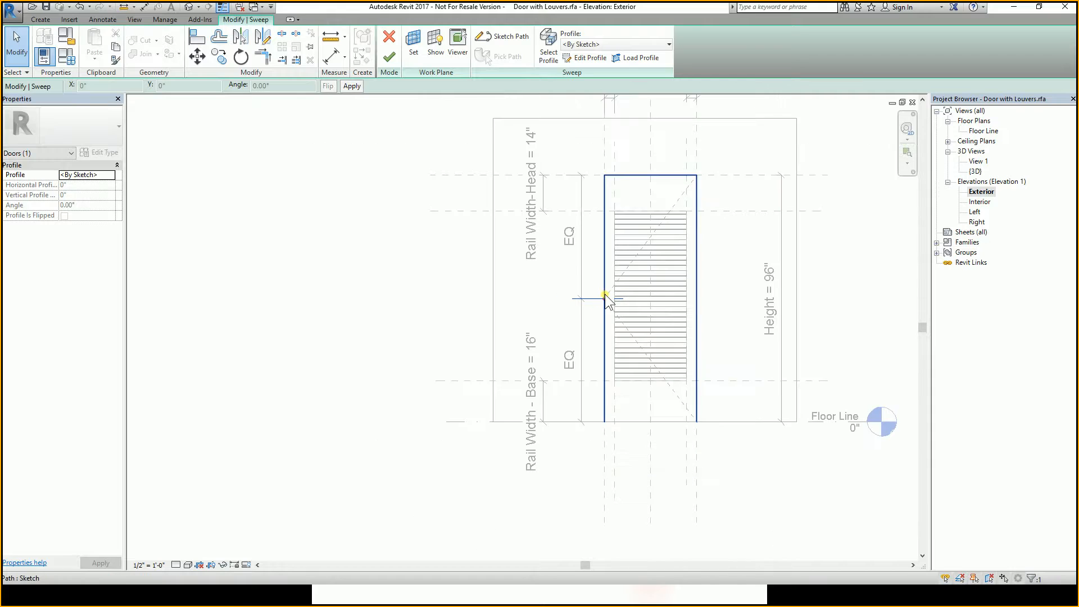
click(784, 331)
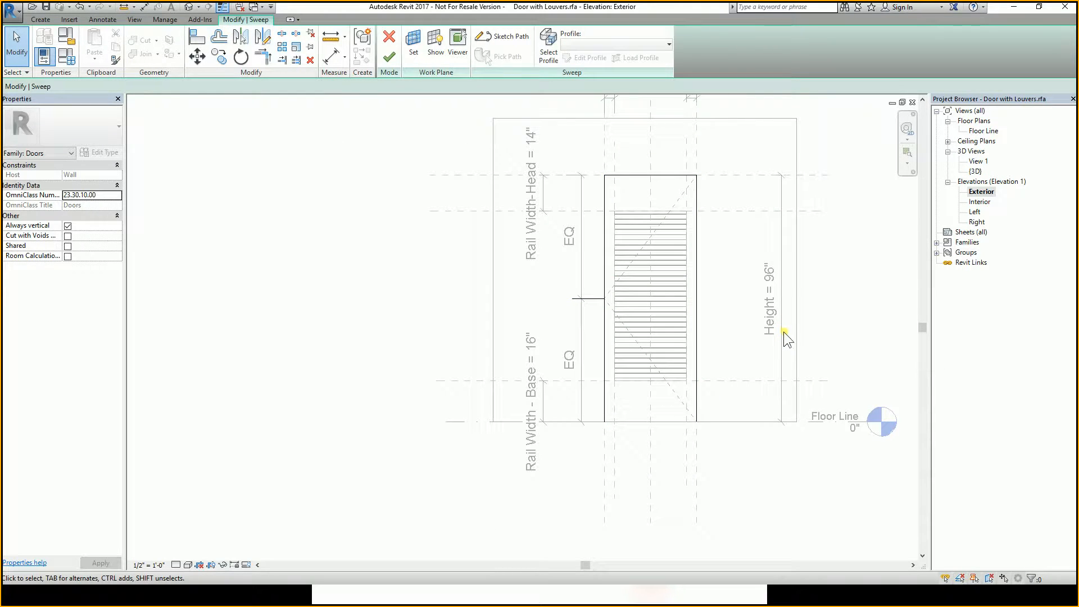
click(388, 66)
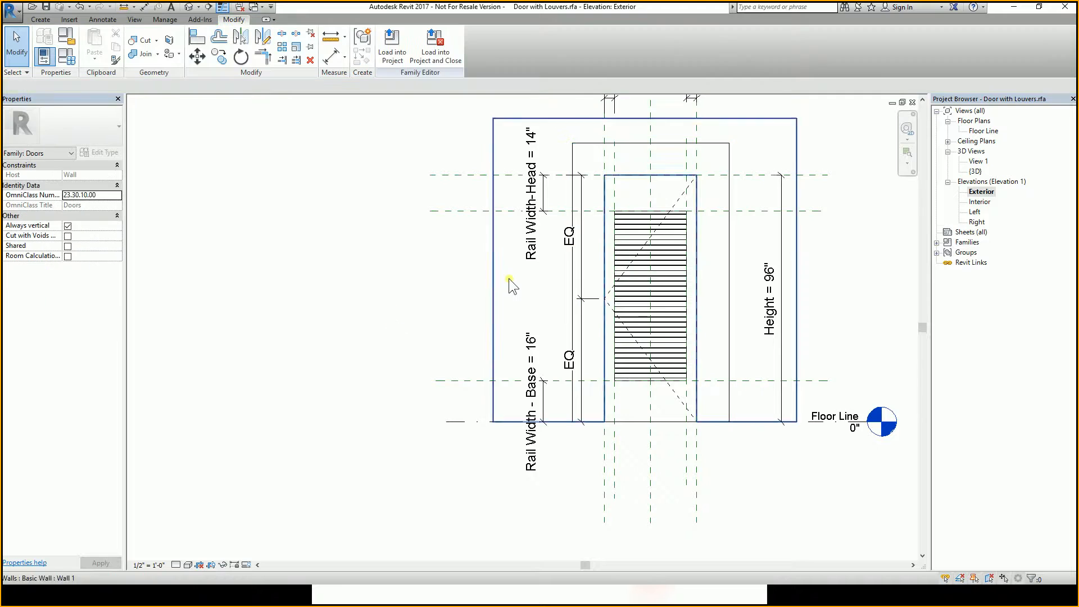
Reopen the sweep, select its profile and edit it in the Floor Plan: Floor Line view.
scroll(508, 279, down, 2)
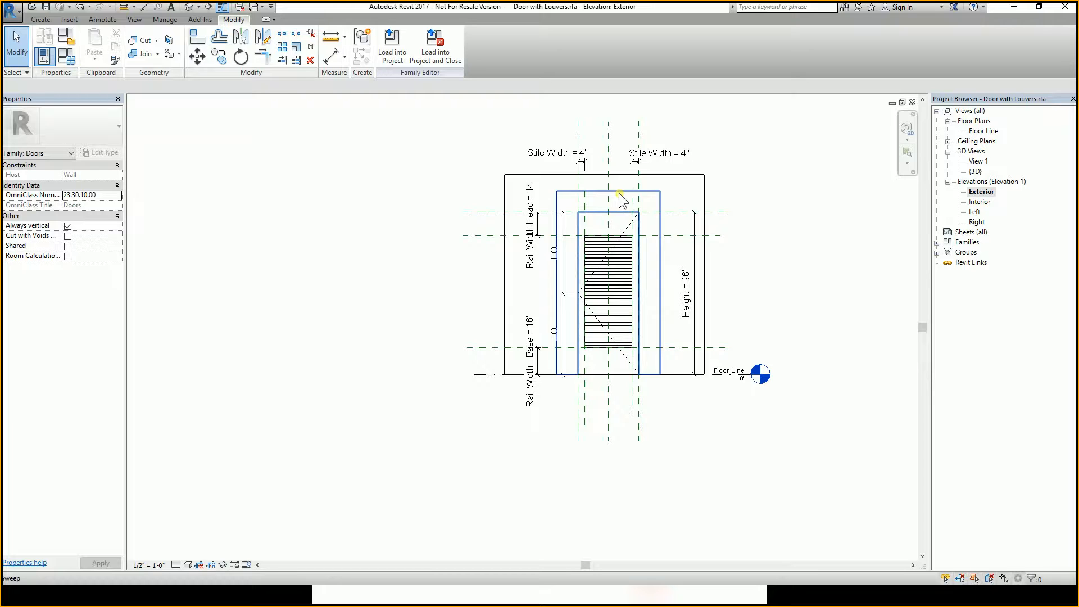
click(649, 192)
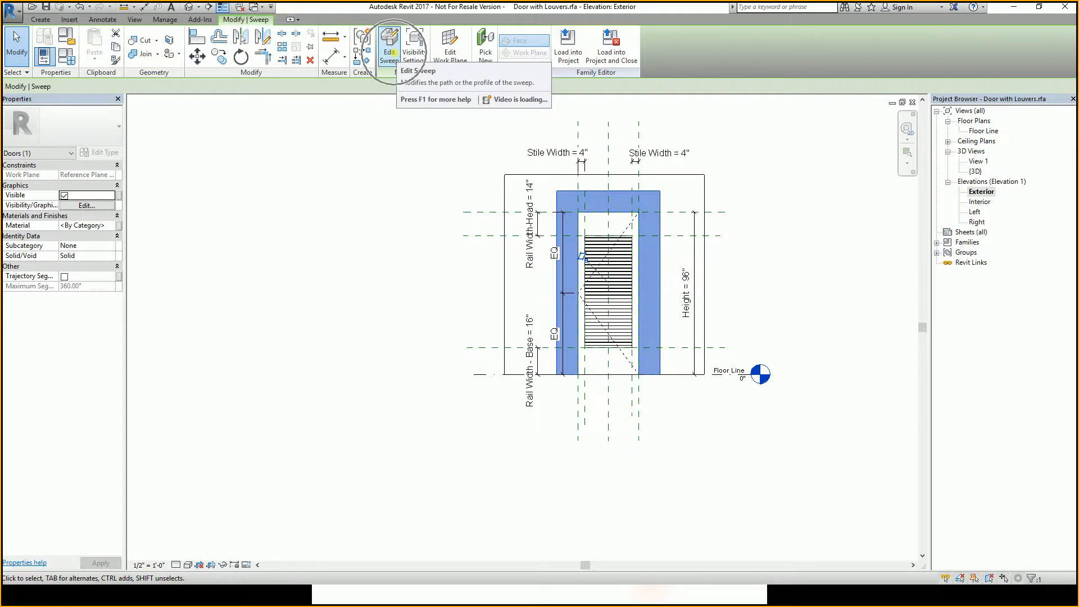
click(394, 53)
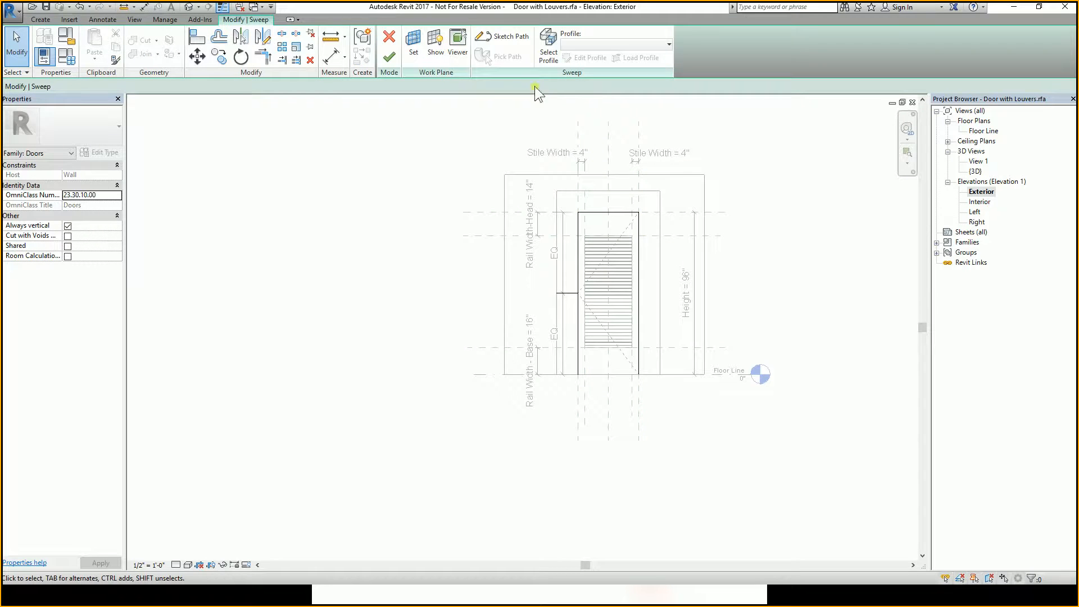
click(568, 294)
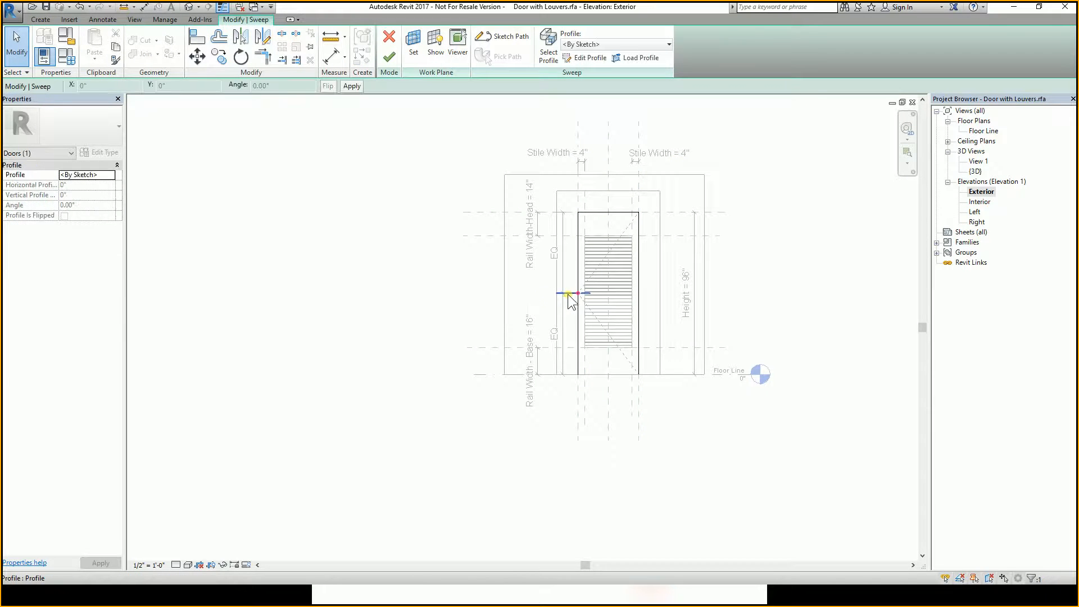
key(ctrl)
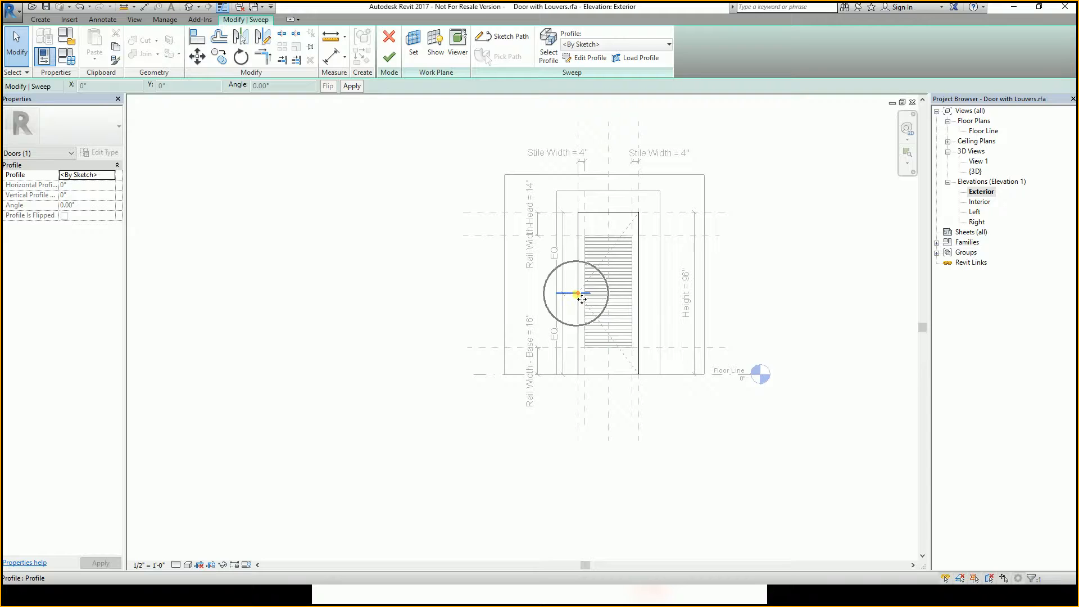
scroll(579, 293, up, 7)
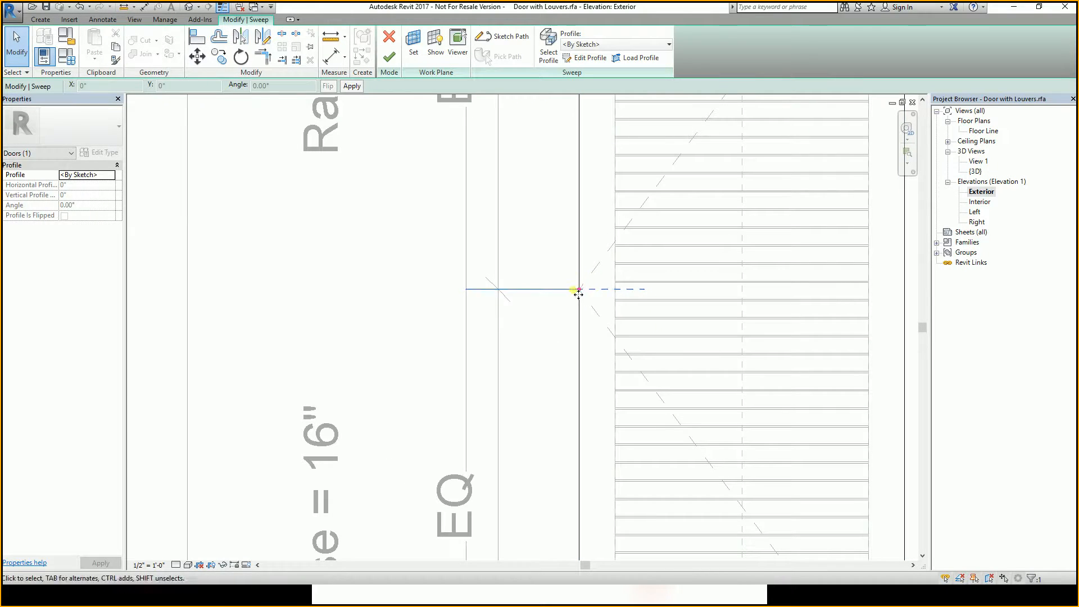
scroll(582, 295, down, 3)
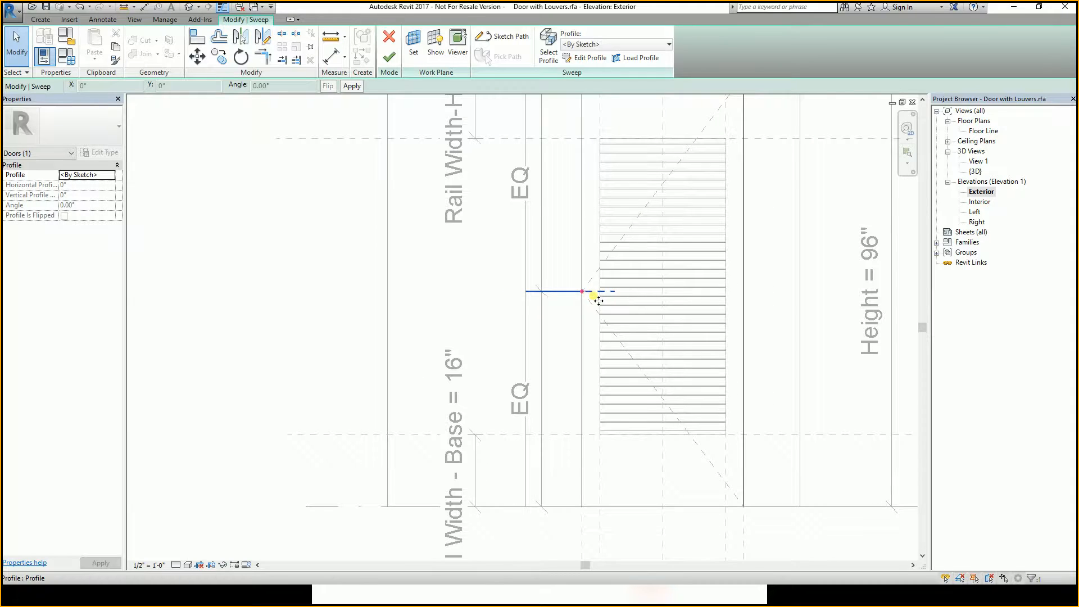
key(Escape)
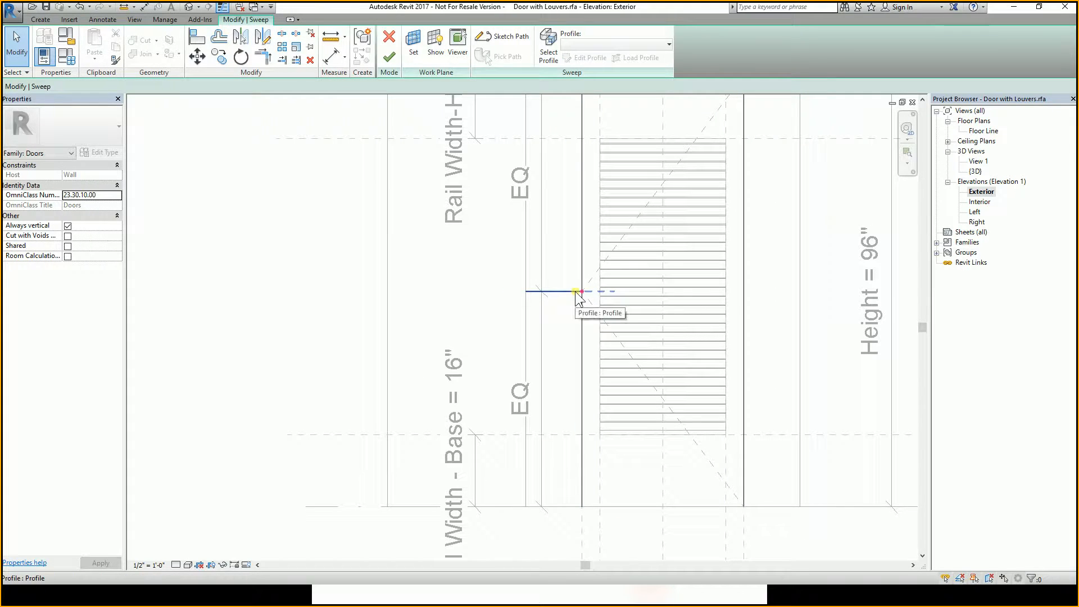
click(579, 294)
scroll(576, 298, down, 2)
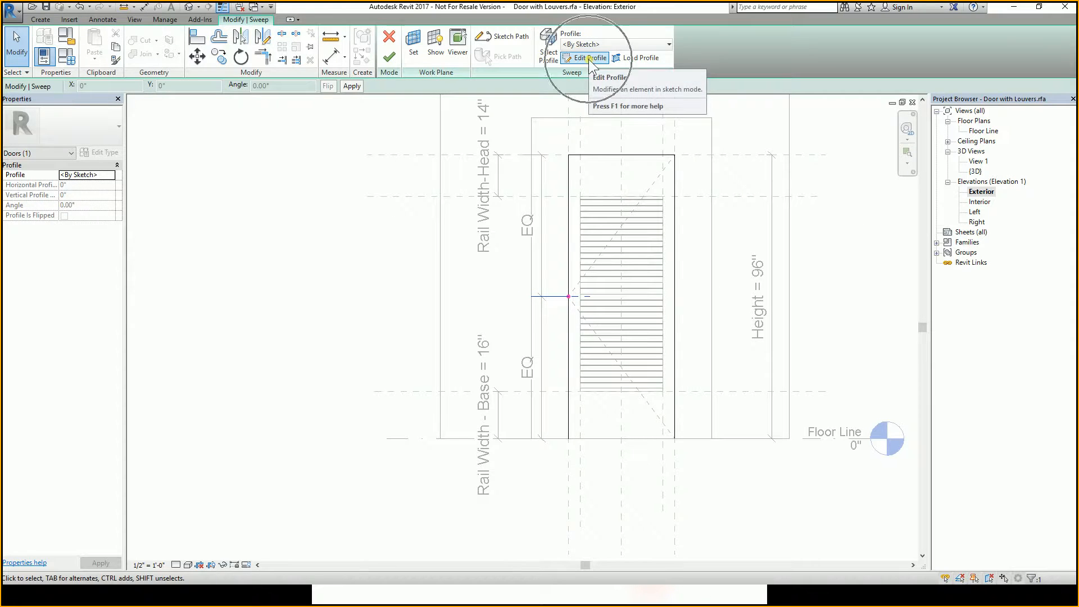
click(588, 57)
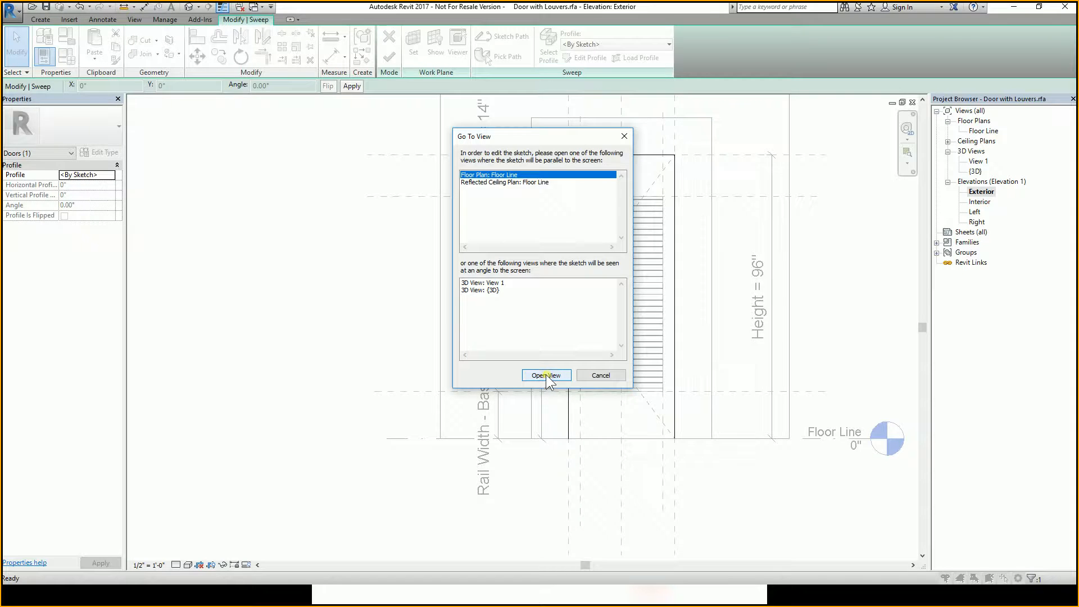
click(545, 374)
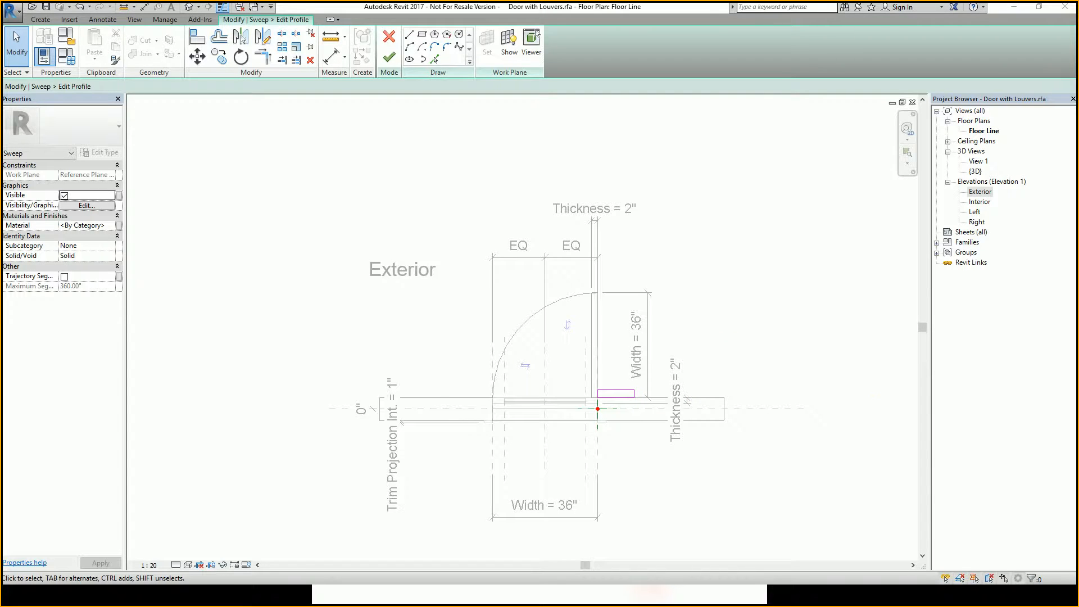
Review the class exercise instructions in the other window.
key(alt+Tab)
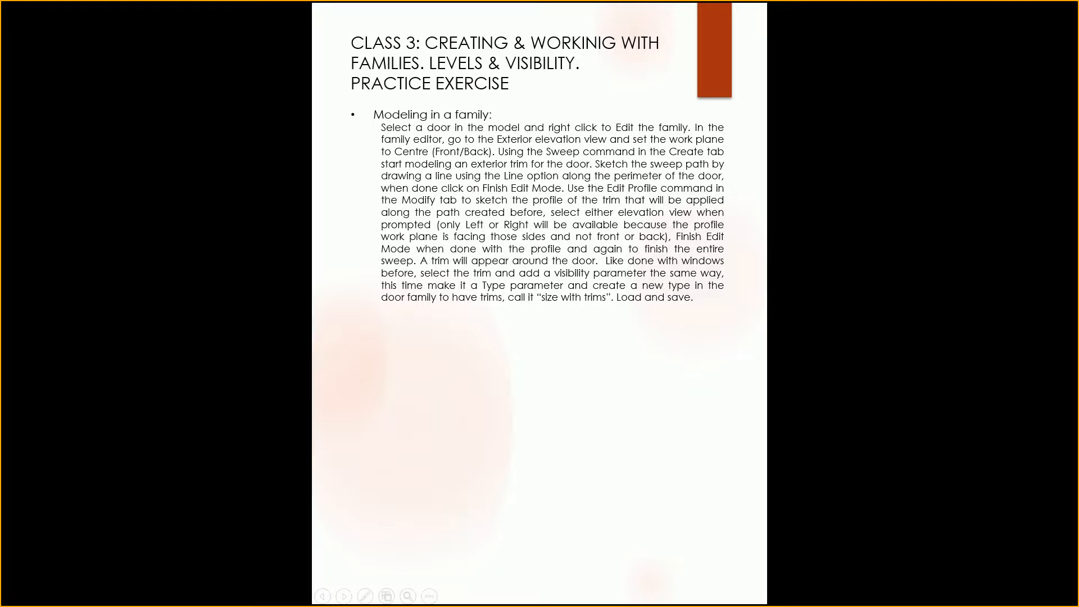
key(alt+Tab)
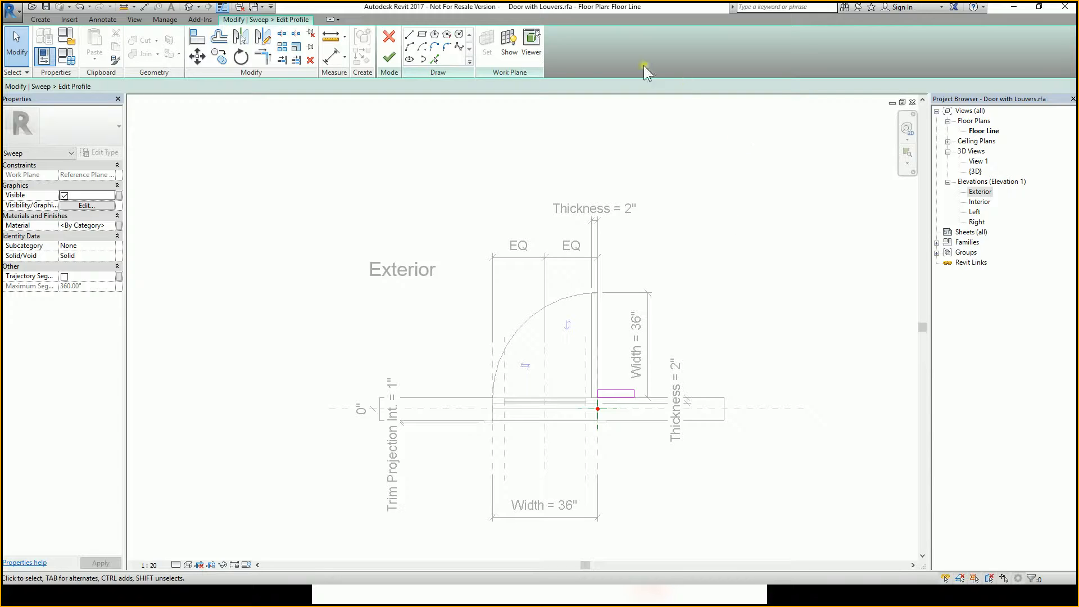
Finish the profile and sweep edits and close the Floor Line plan view.
click(388, 57)
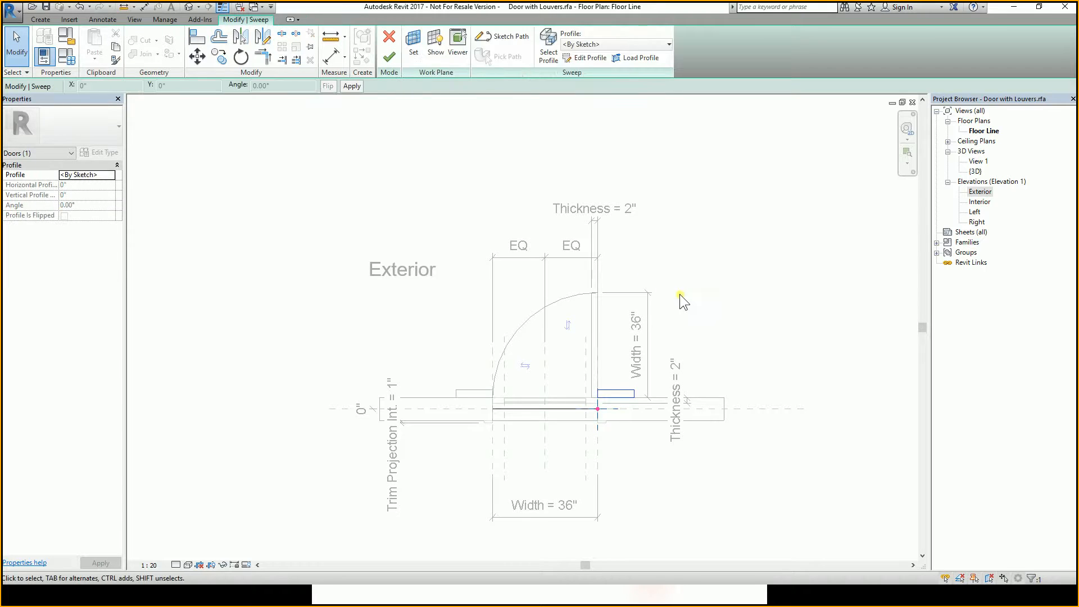
scroll(734, 312, down, 1)
click(389, 57)
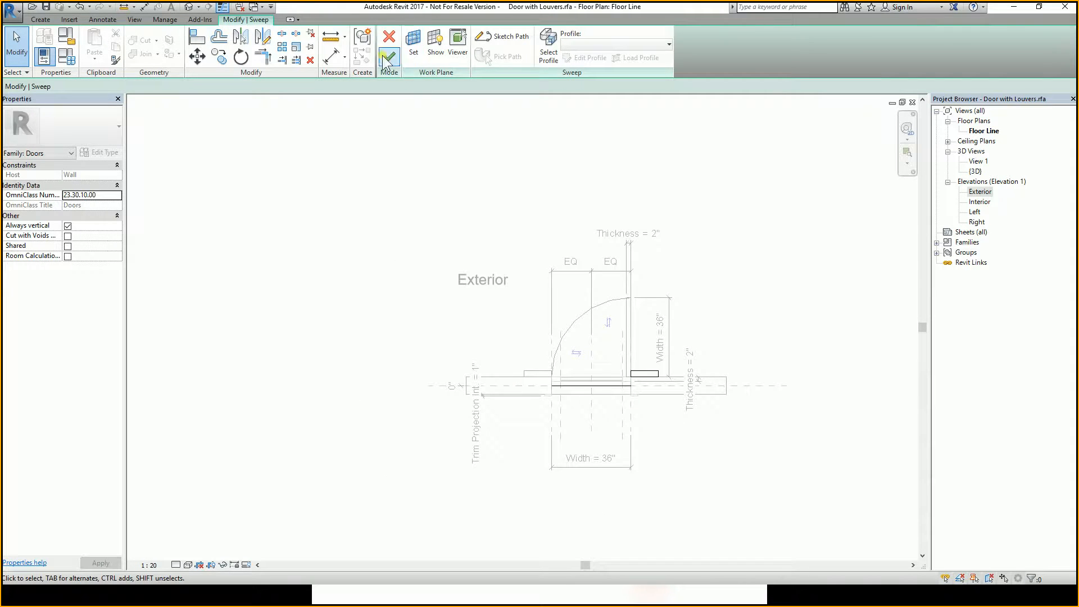
click(710, 239)
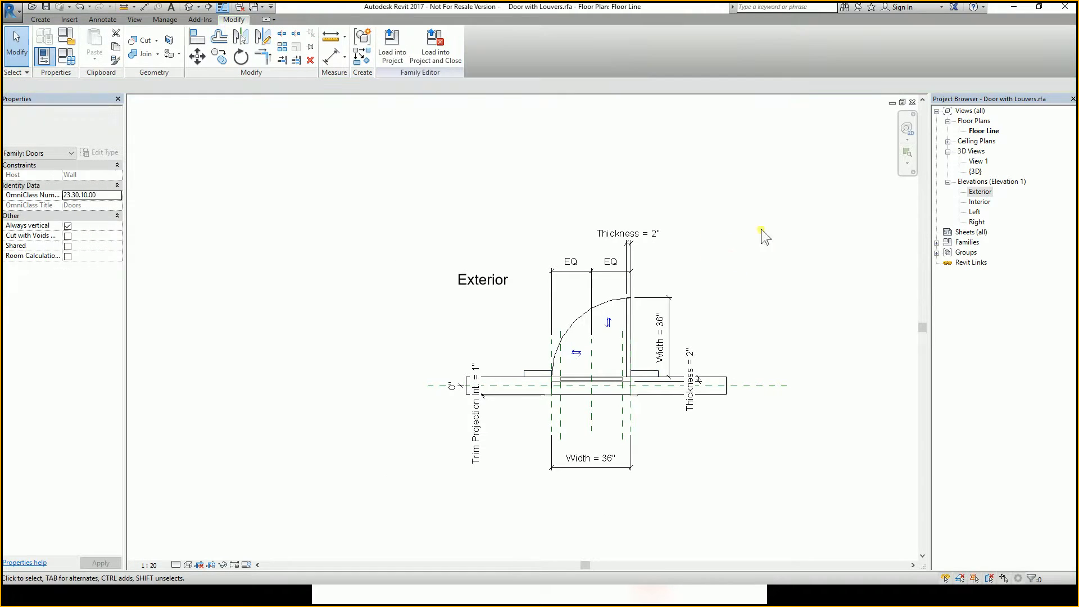
click(912, 103)
scroll(663, 402, down, 2)
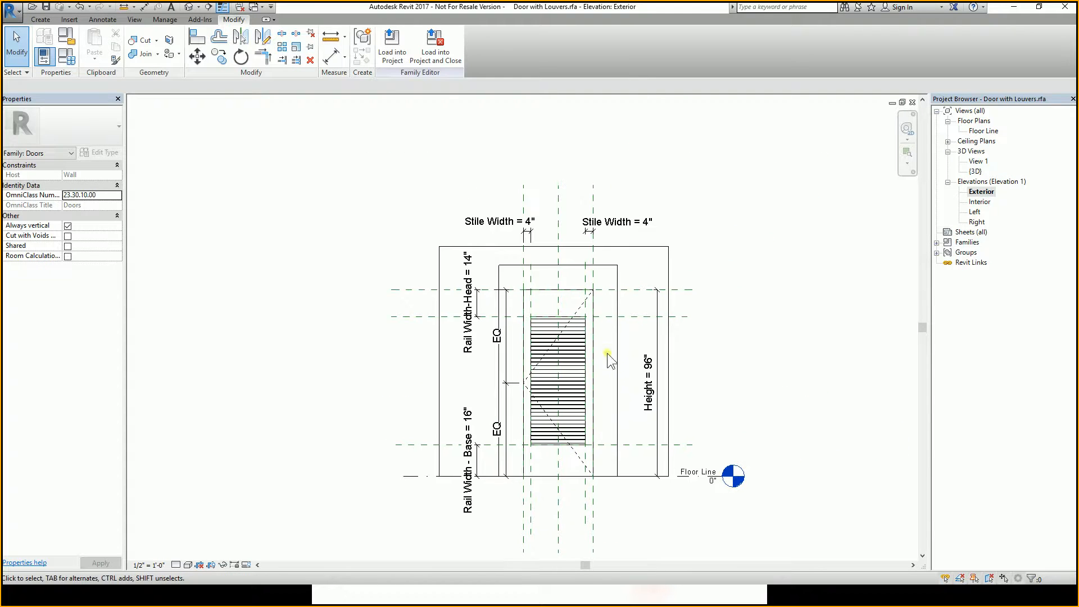
Load the family into Apartment project.rvt, overwriting the existing version and its parameter values.
middle_drag(657, 419, 631, 434)
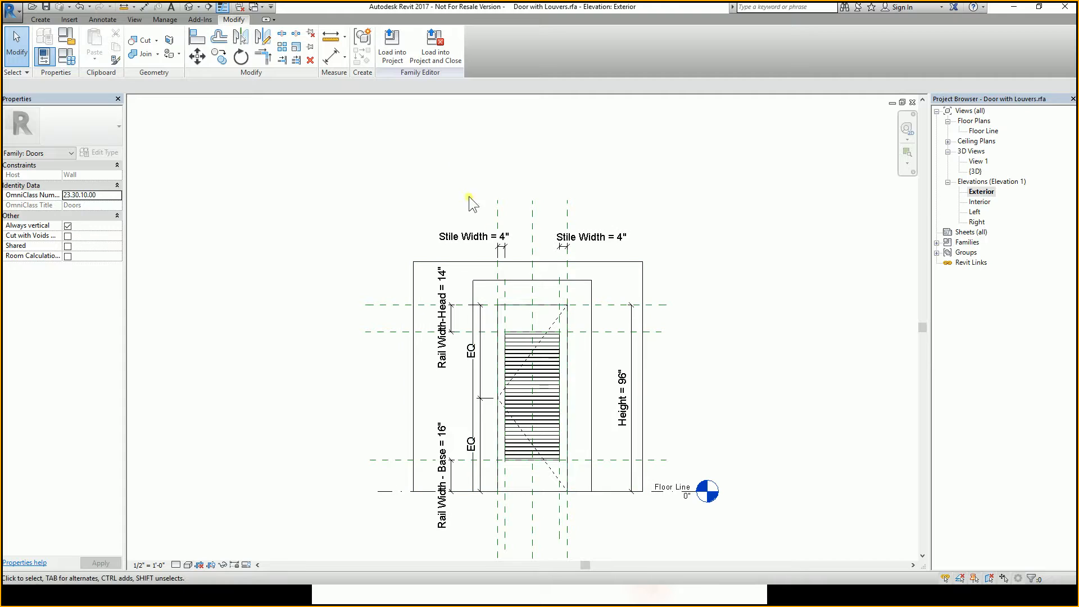
click(389, 57)
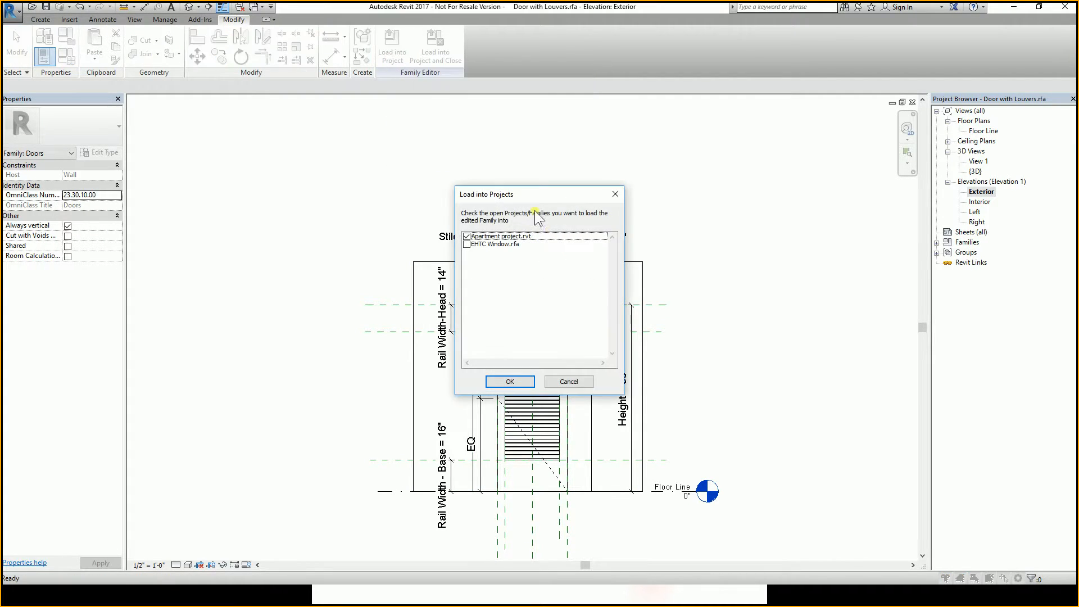
click(516, 383)
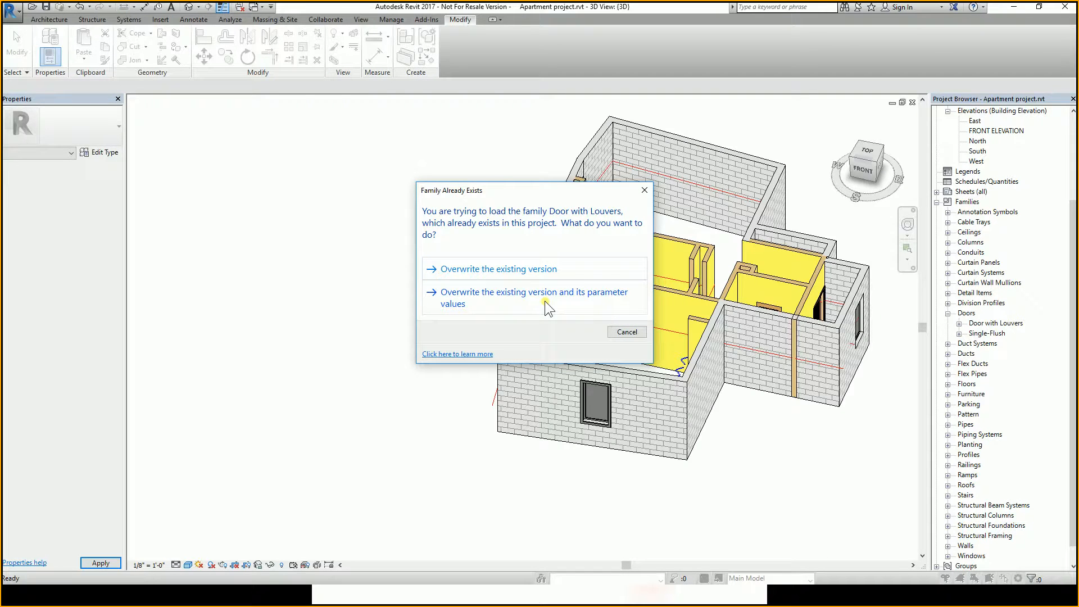
click(545, 302)
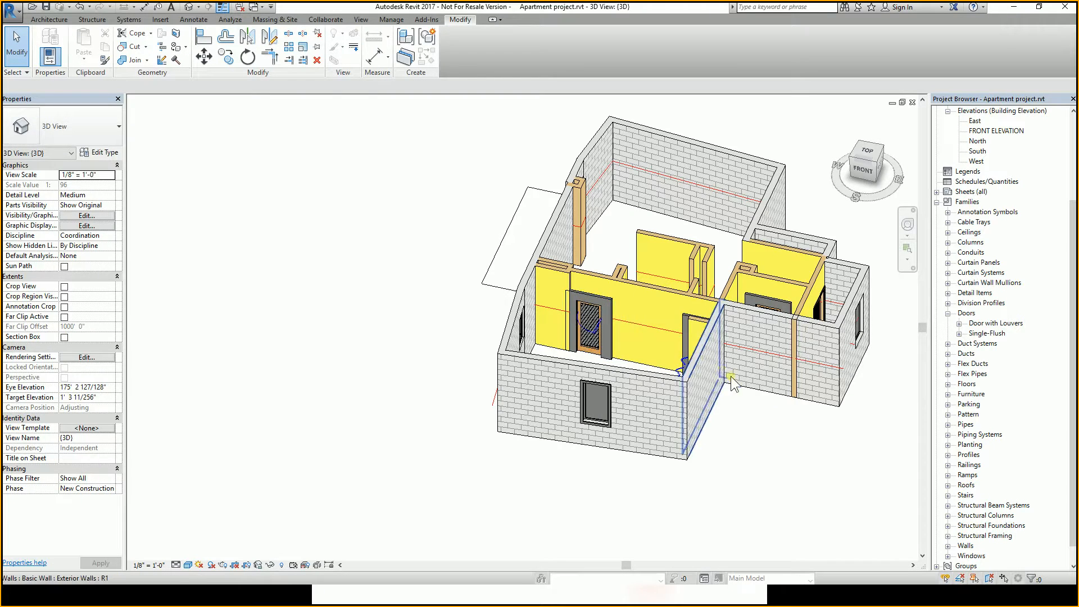
Orbit and zoom the project's 3D view to inspect the trims on the Door with Louvers instances.
shift+middle_drag(775, 406, 662, 373)
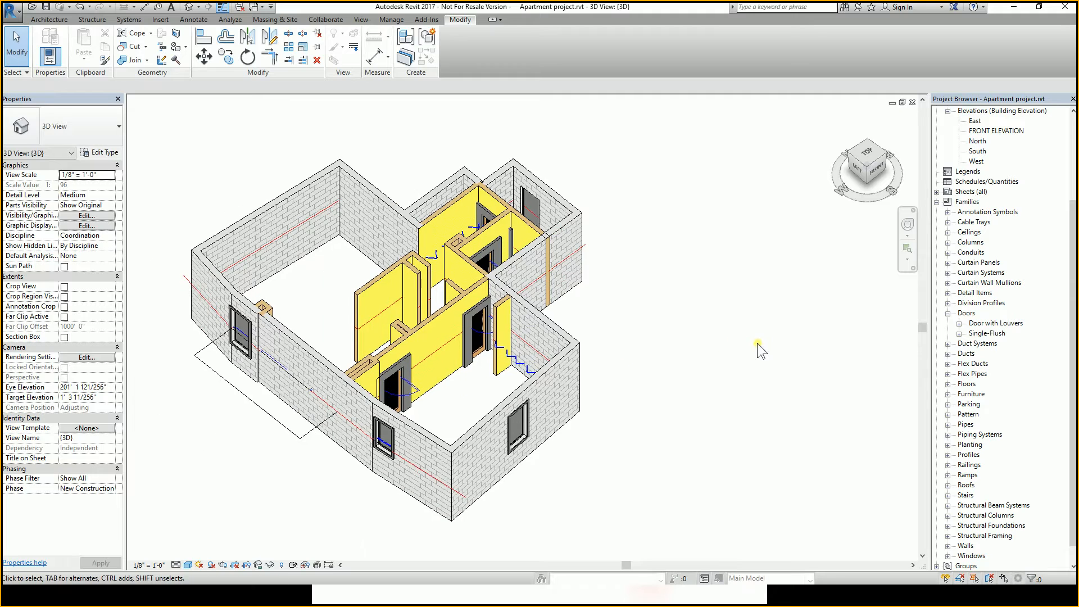
shift+middle_drag(759, 342, 470, 396)
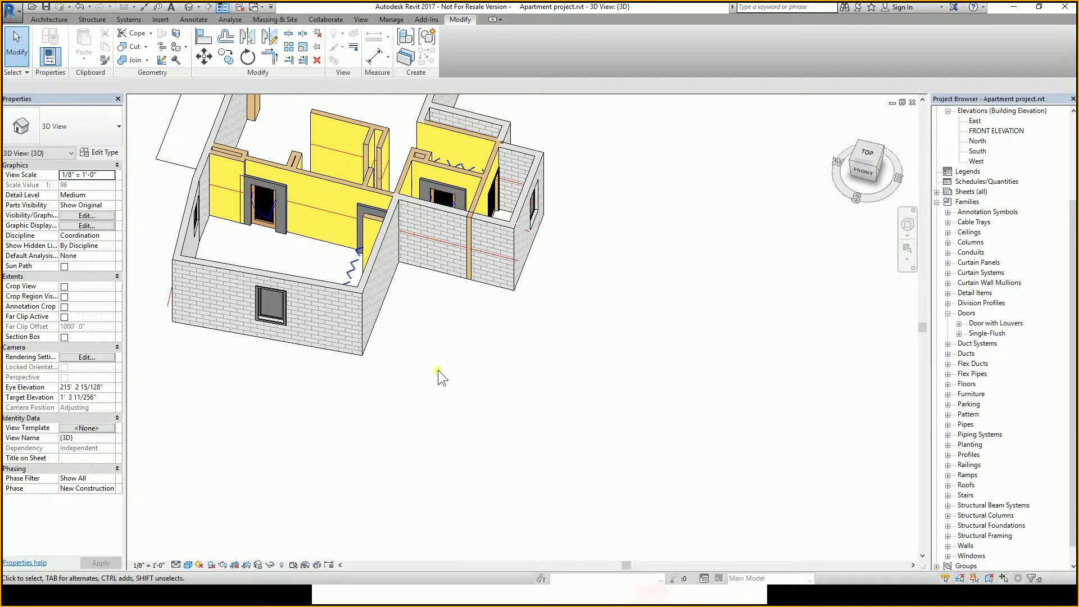
middle_drag(556, 375, 624, 291)
shift+middle_drag(332, 230, 469, 319)
scroll(469, 319, up, 1)
scroll(468, 319, up, 2)
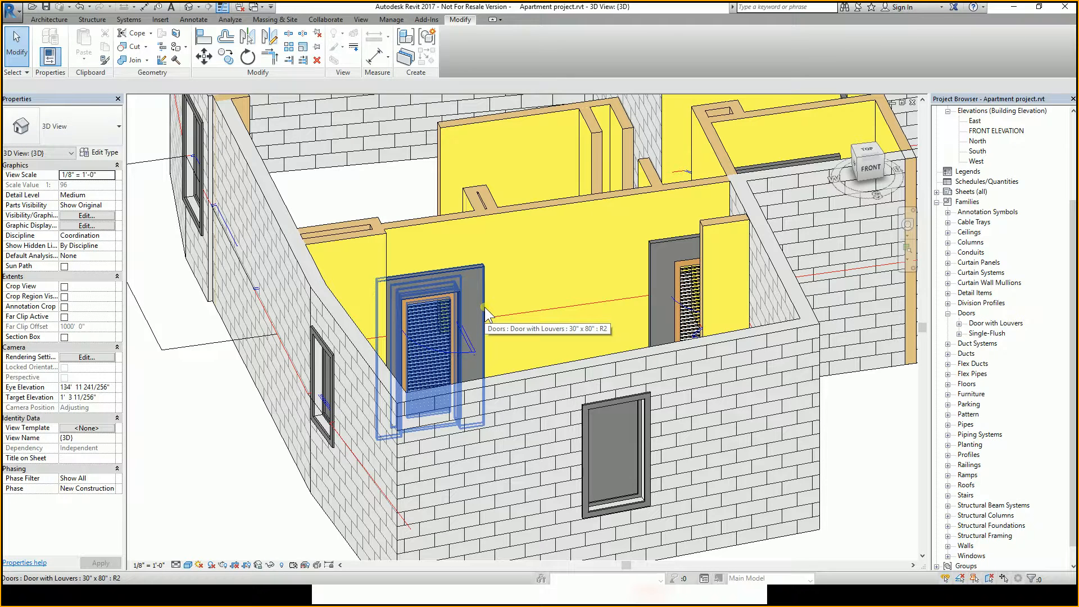
shift+middle_drag(485, 307, 496, 301)
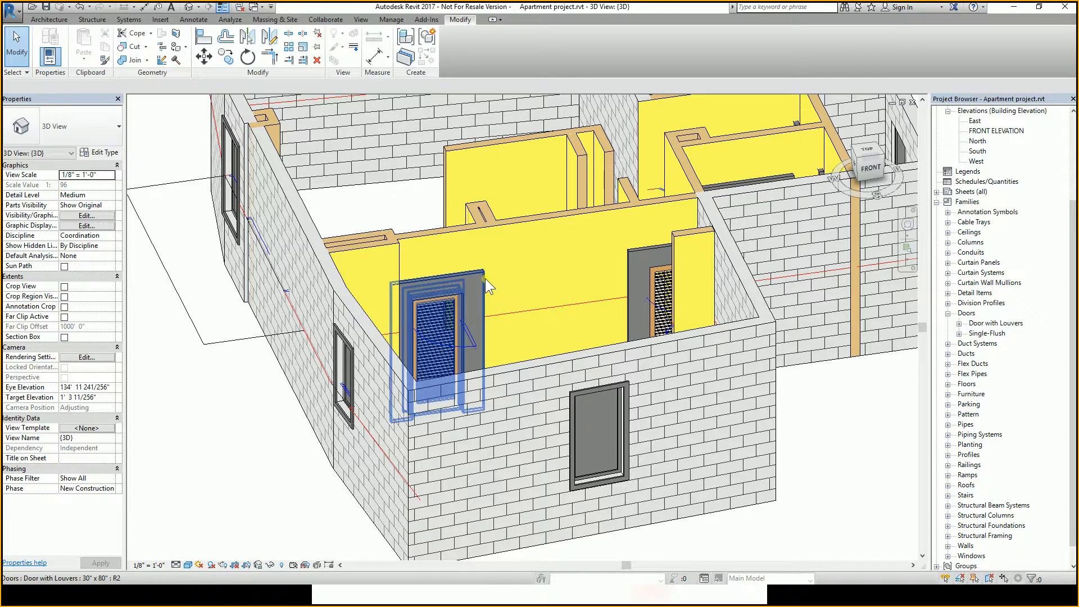
shift+middle_drag(551, 295, 454, 227)
click(445, 236)
scroll(516, 289, up, 5)
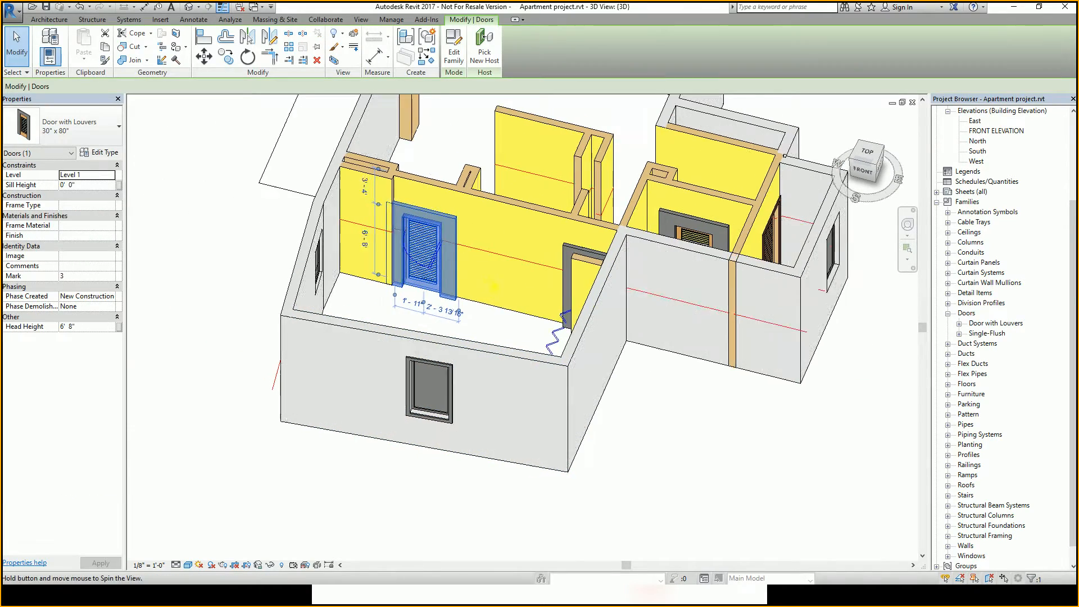
key(Escape)
scroll(523, 259, down, 5)
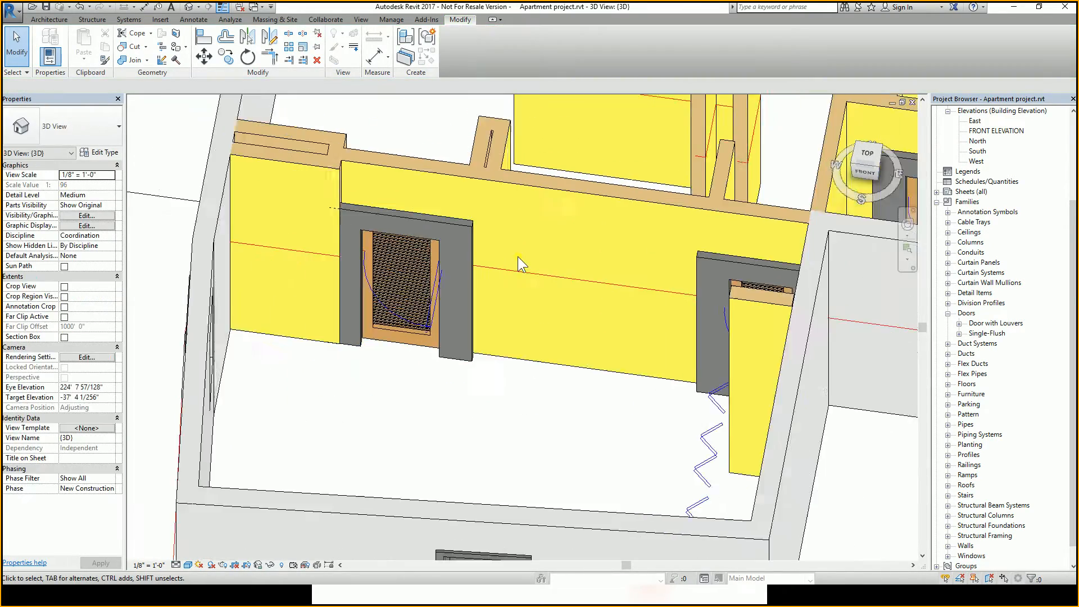
shift+middle_drag(476, 254, 492, 291)
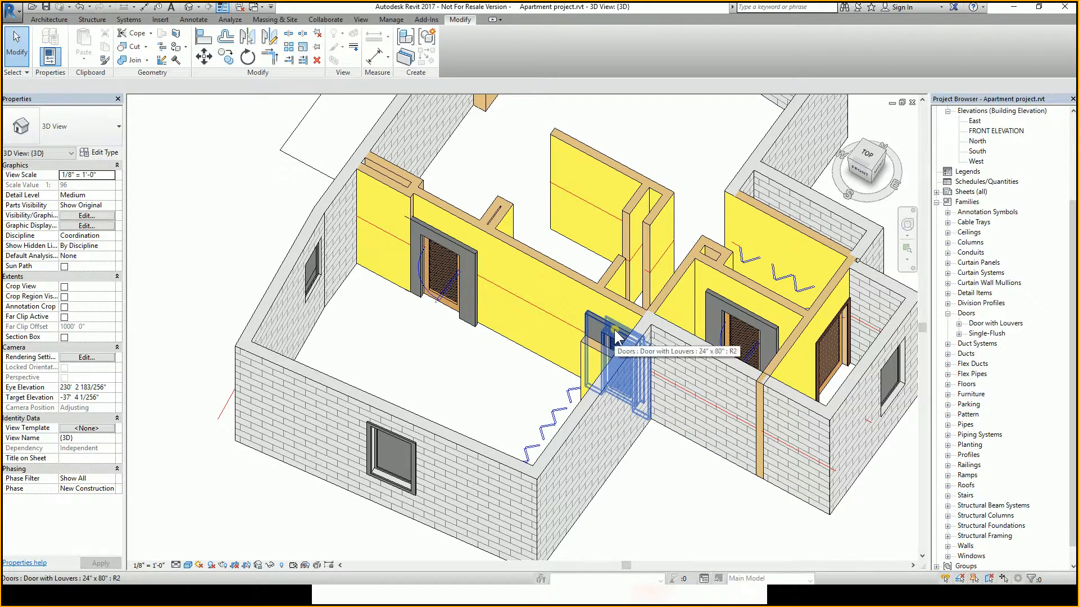
shift+middle_drag(617, 336, 494, 267)
scroll(541, 317, up, 1)
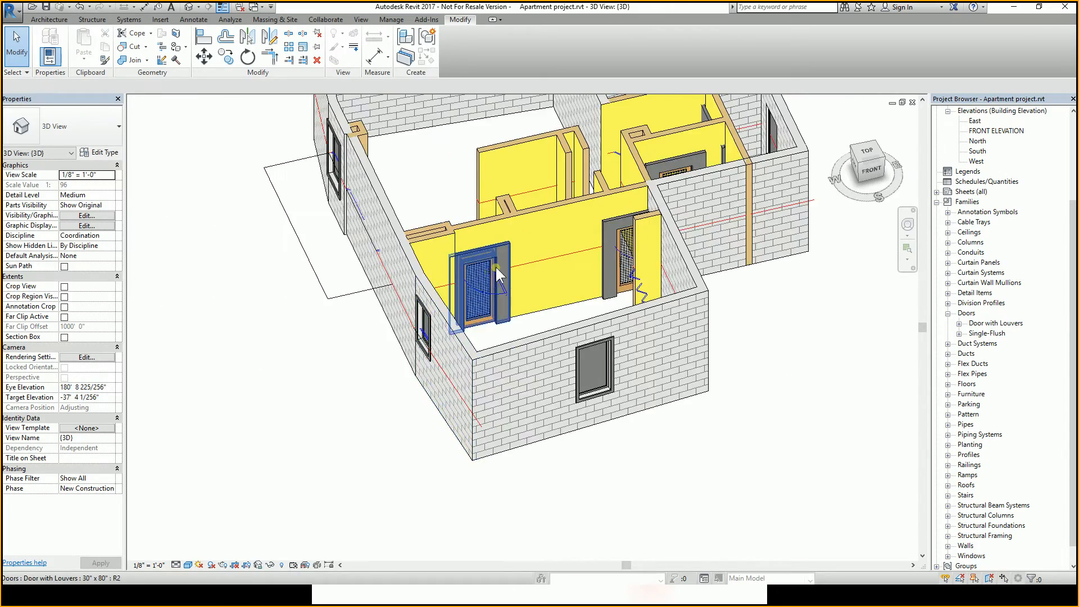
scroll(502, 239, up, 4)
scroll(501, 237, down, 3)
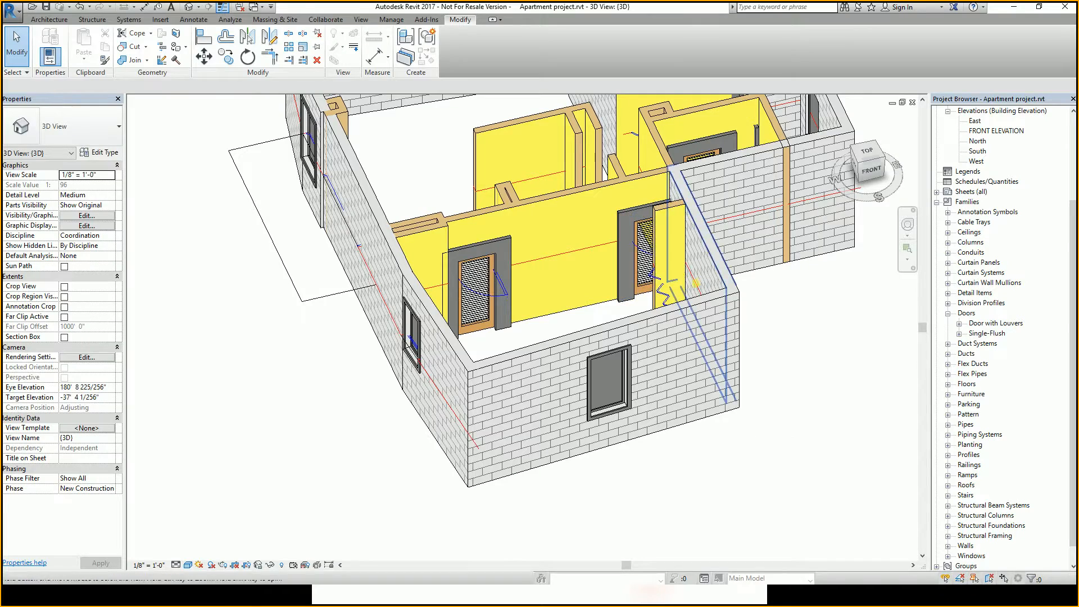
shift+middle_drag(692, 284, 647, 329)
scroll(674, 286, up, 2)
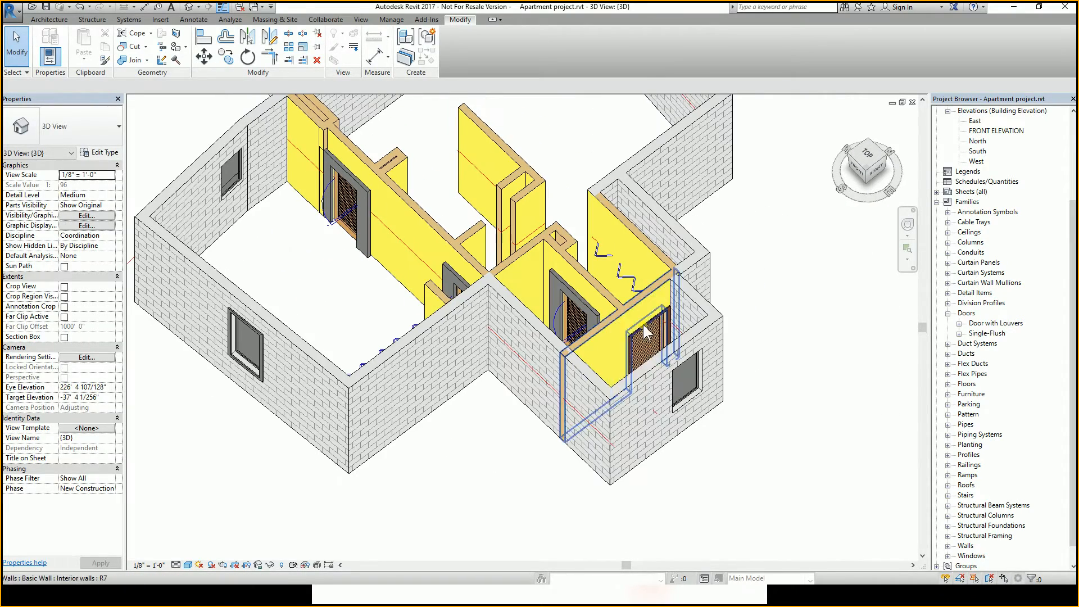
Select a Door with Louvers instance and orbit and zoom the 3D view to inspect its exterior trim.
click(647, 329)
click(648, 337)
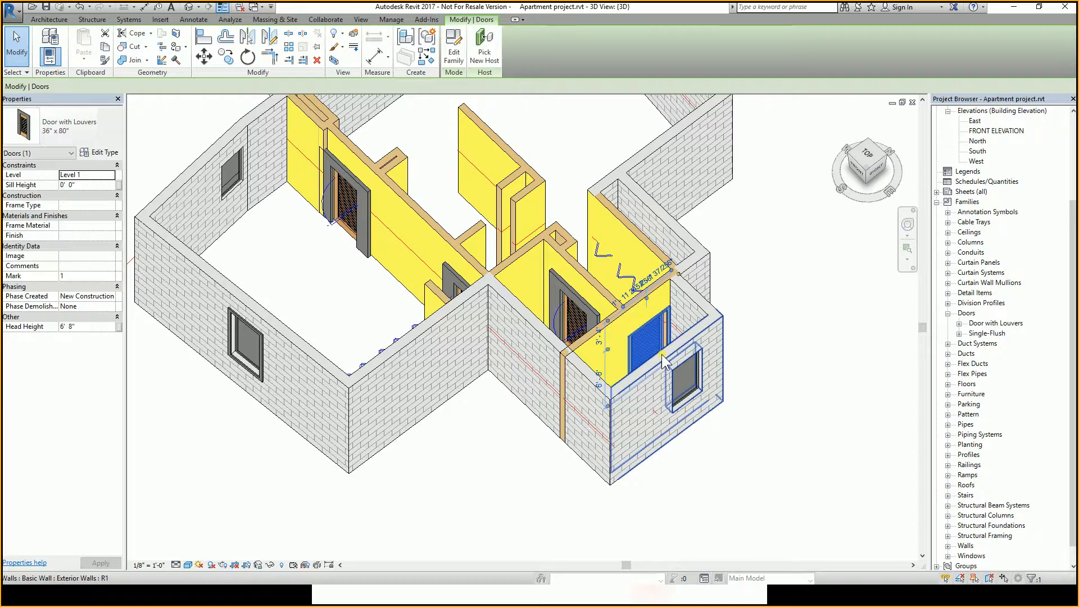
click(780, 429)
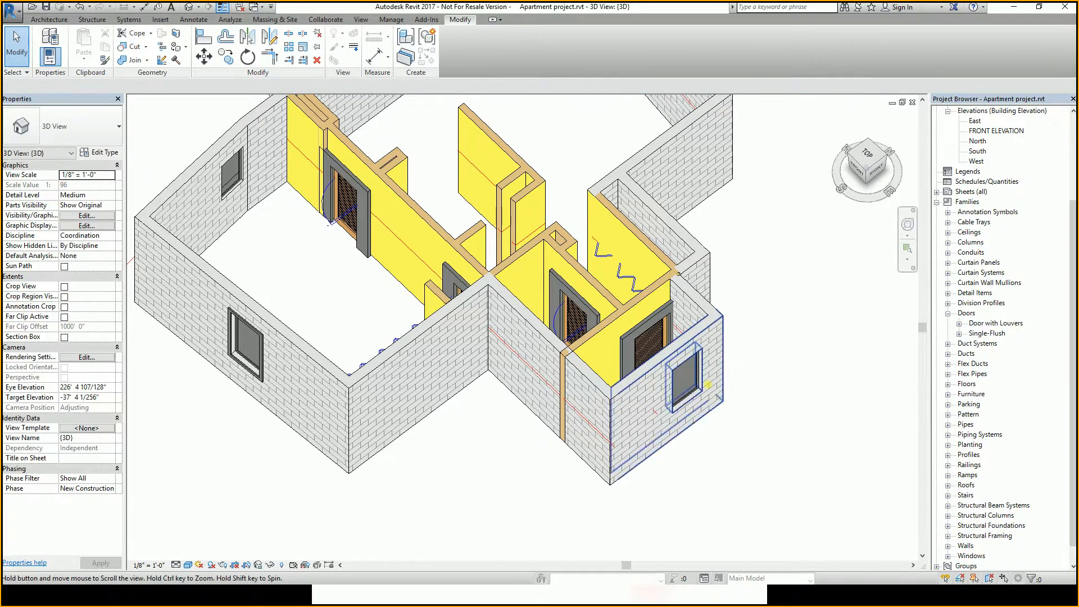
ctrl+middle_drag(669, 400, 728, 423)
middle_drag(728, 423, 739, 325)
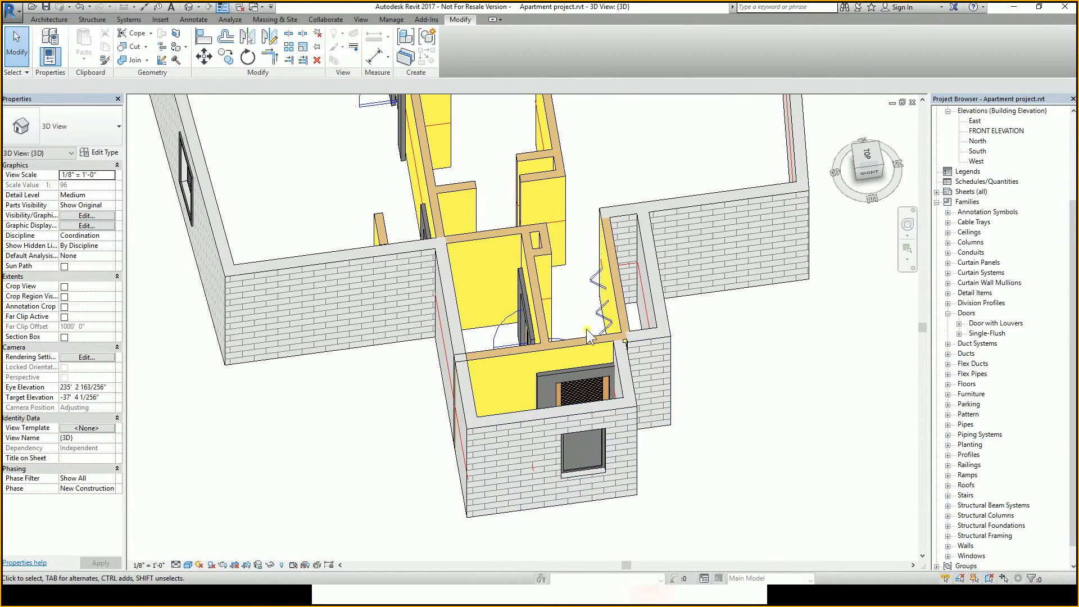
scroll(585, 324, down, 1)
shift+middle_drag(554, 318, 696, 211)
scroll(586, 221, down, 2)
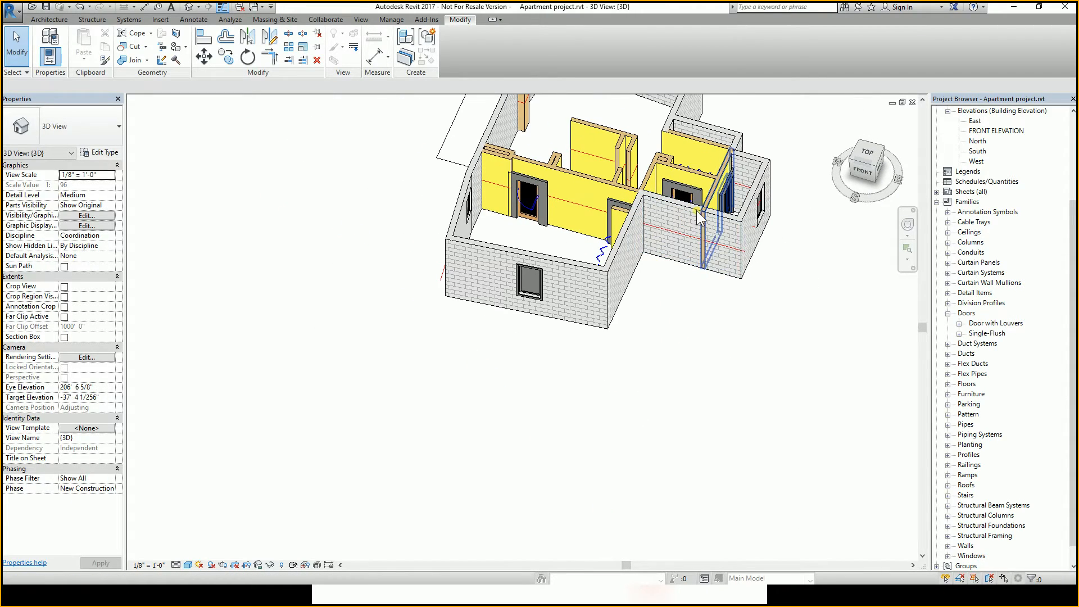
Switch to the Door with Louvers family's Exterior elevation and select the trim sweep.
click(255, 7)
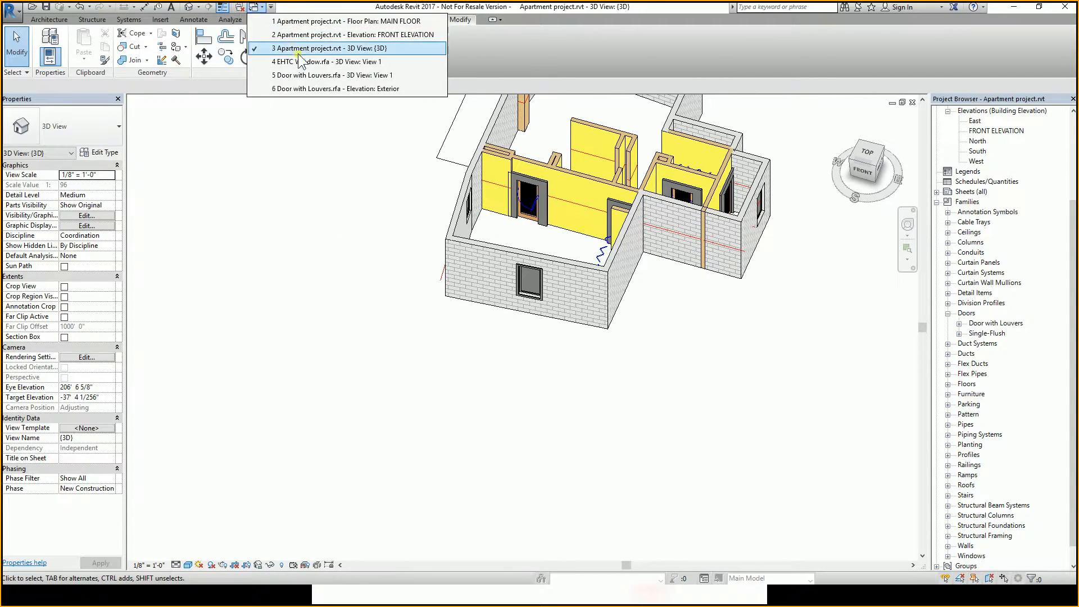
click(320, 88)
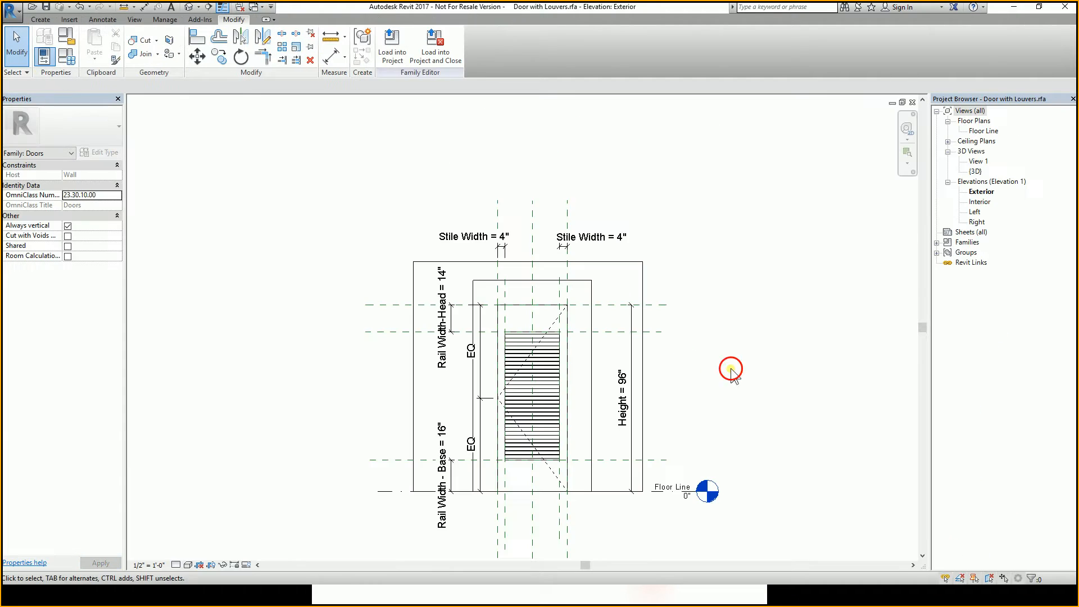
middle_drag(637, 291, 761, 245)
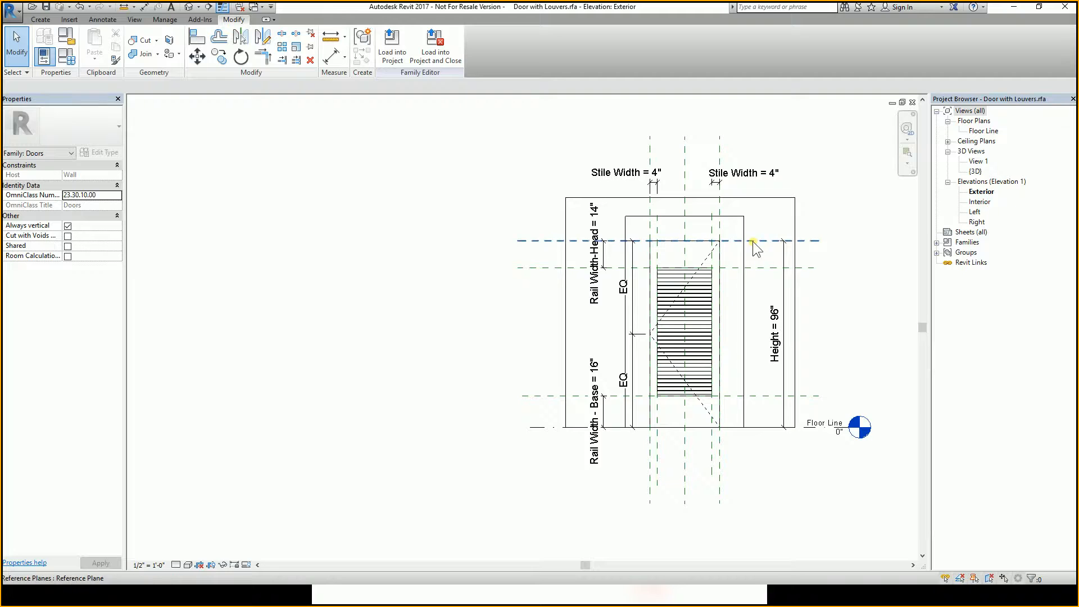
click(743, 221)
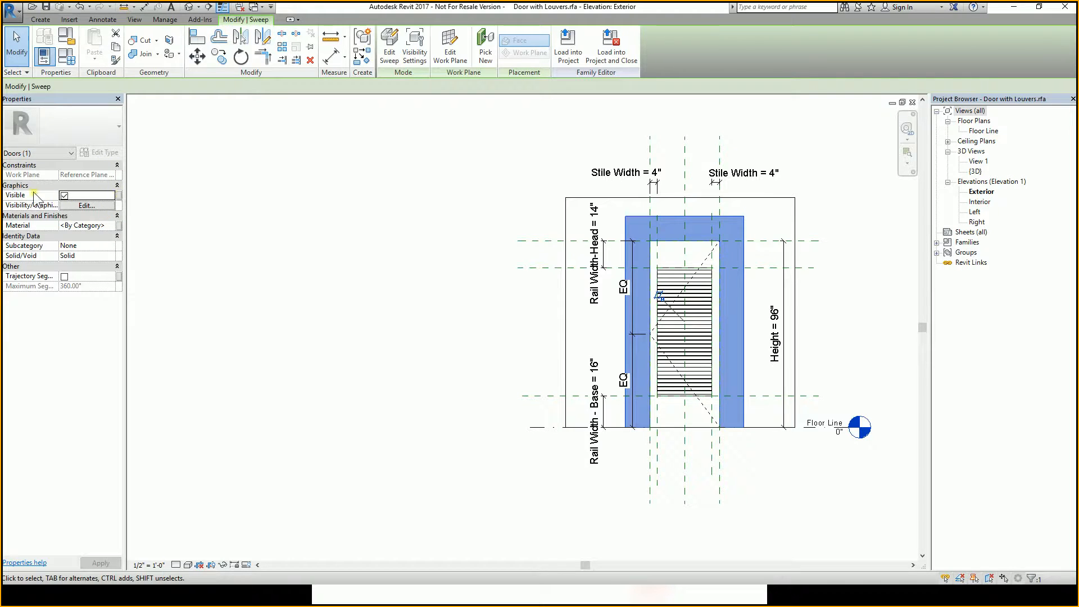
Associate the sweep's Visible property with a new type parameter named Exterior Trim, grouped under Visibility.
click(118, 195)
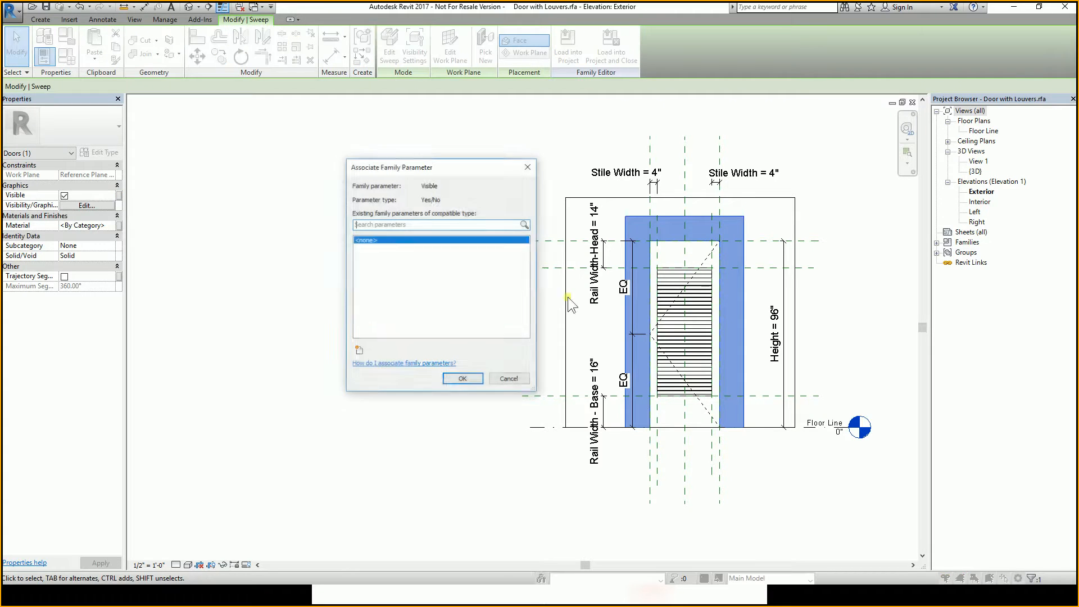
click(360, 350)
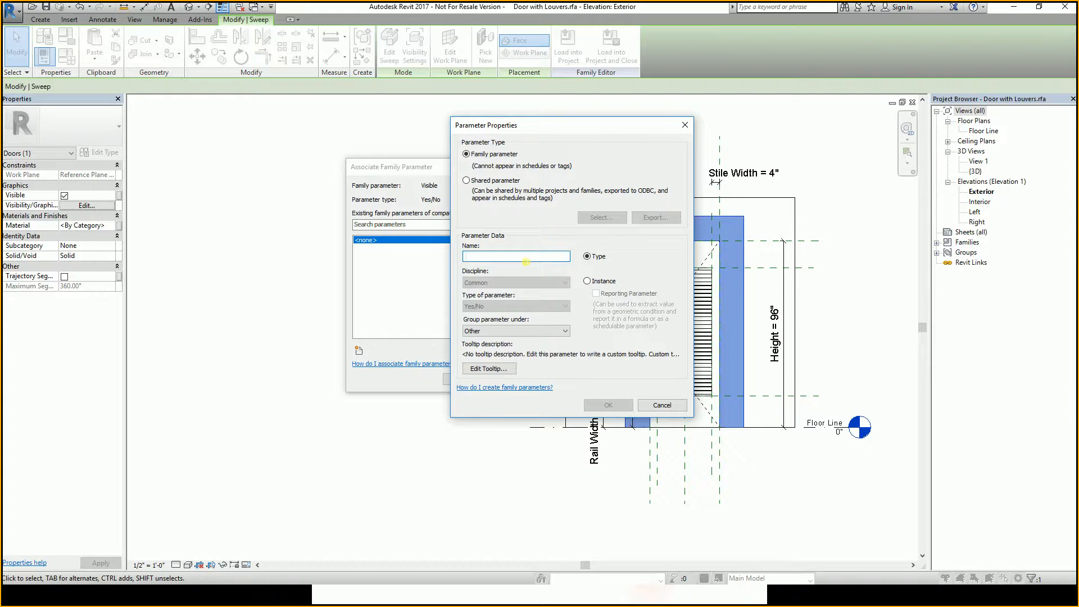
text(Exterior T)
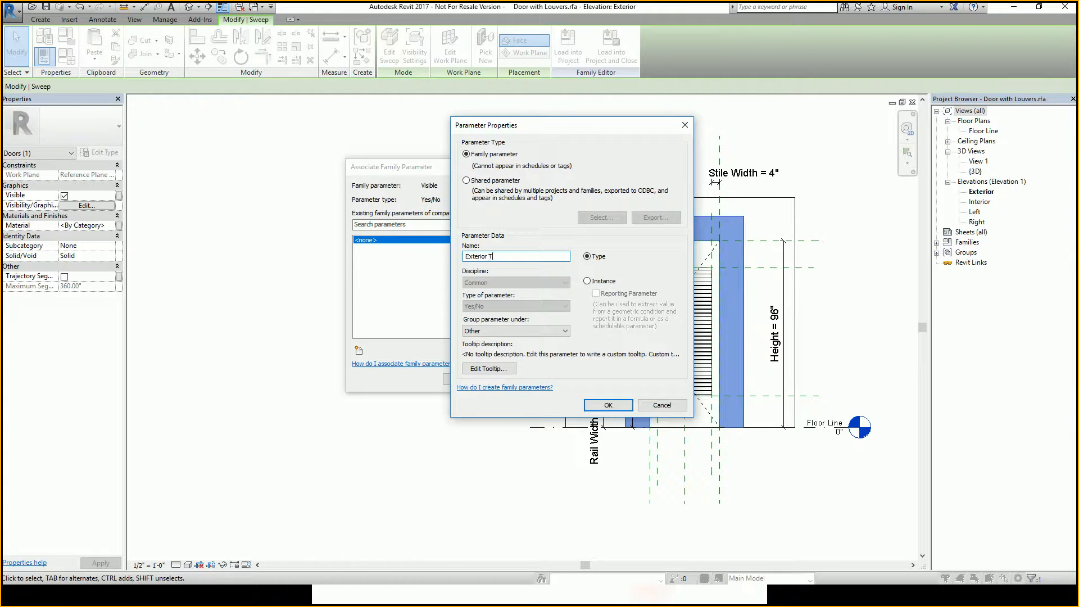
text(rim)
click(513, 332)
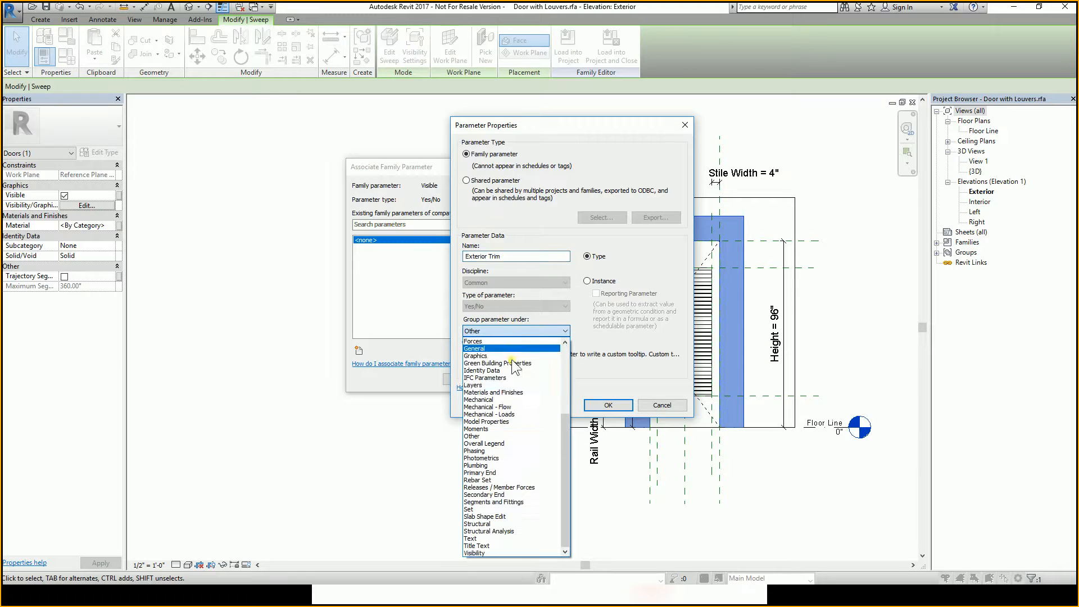
click(509, 553)
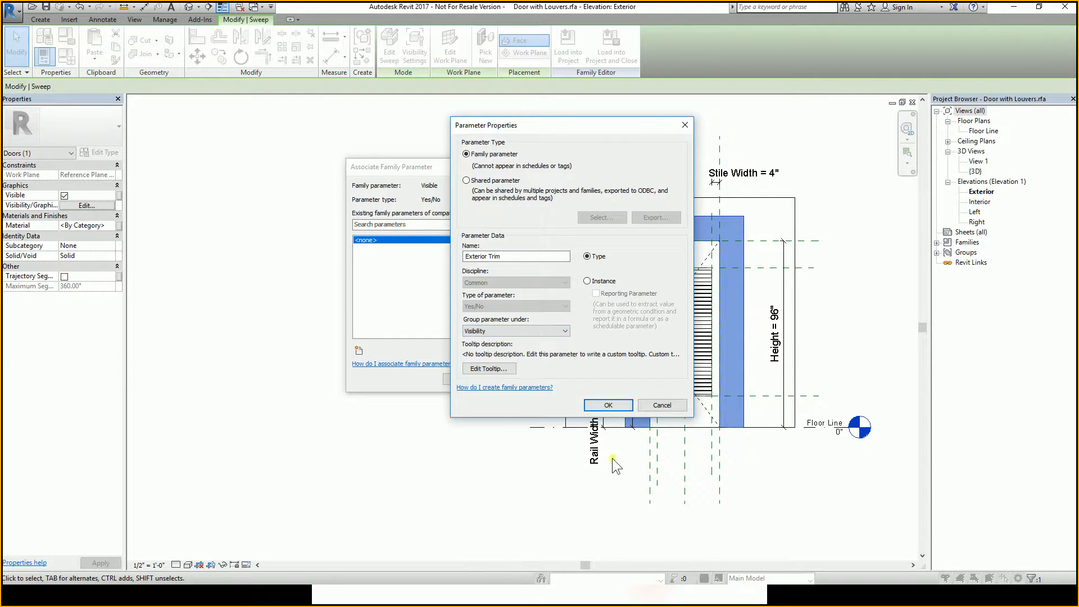
click(612, 404)
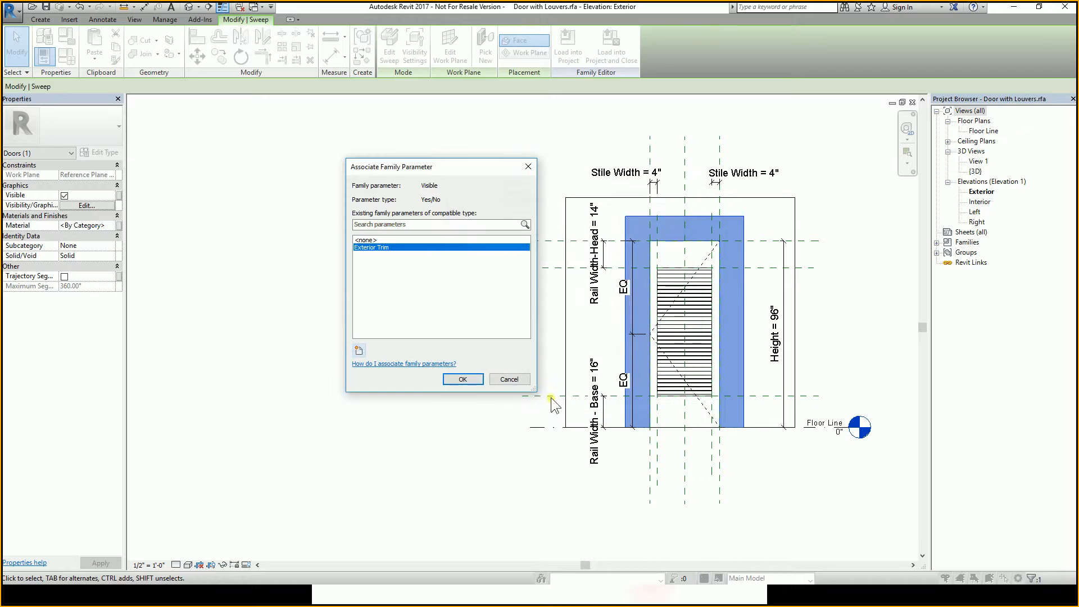
click(464, 376)
click(454, 365)
scroll(490, 226, down, 1)
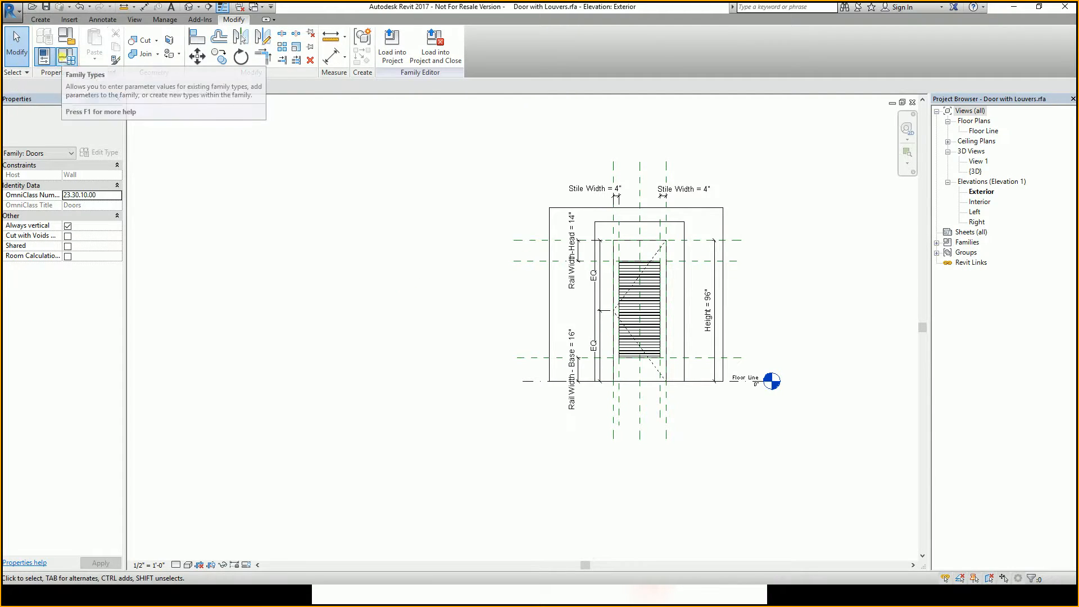
Open Family Types and browse the door types to review their parameter values.
click(63, 56)
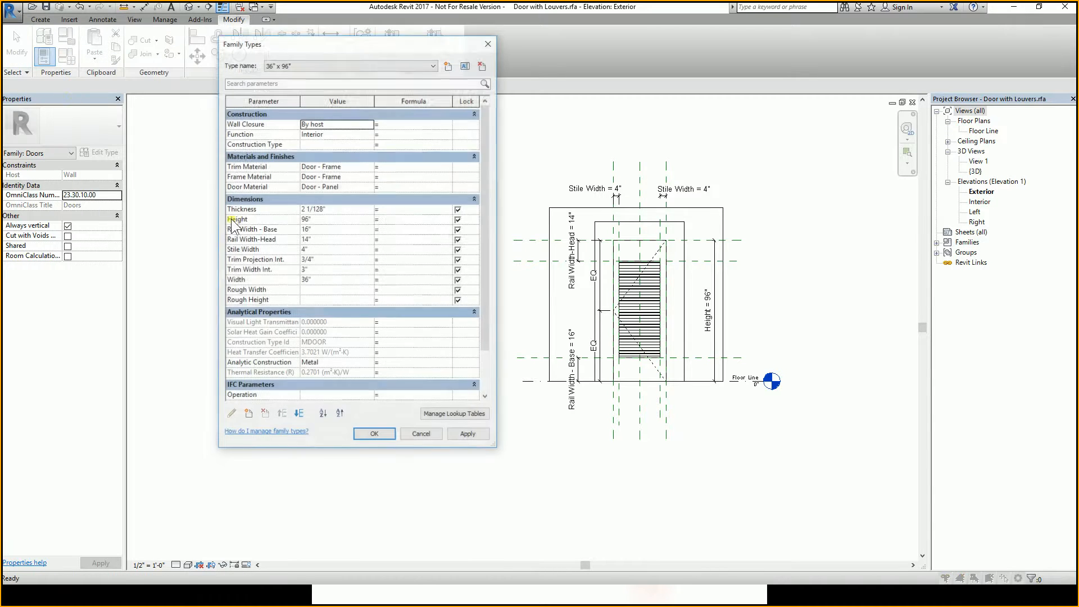
click(288, 65)
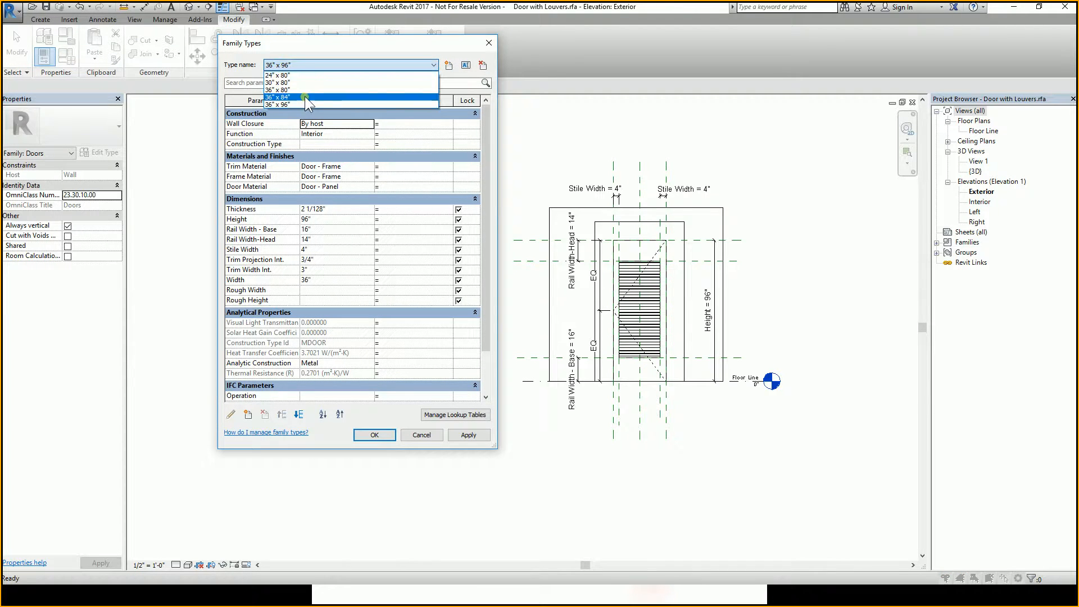
click(293, 64)
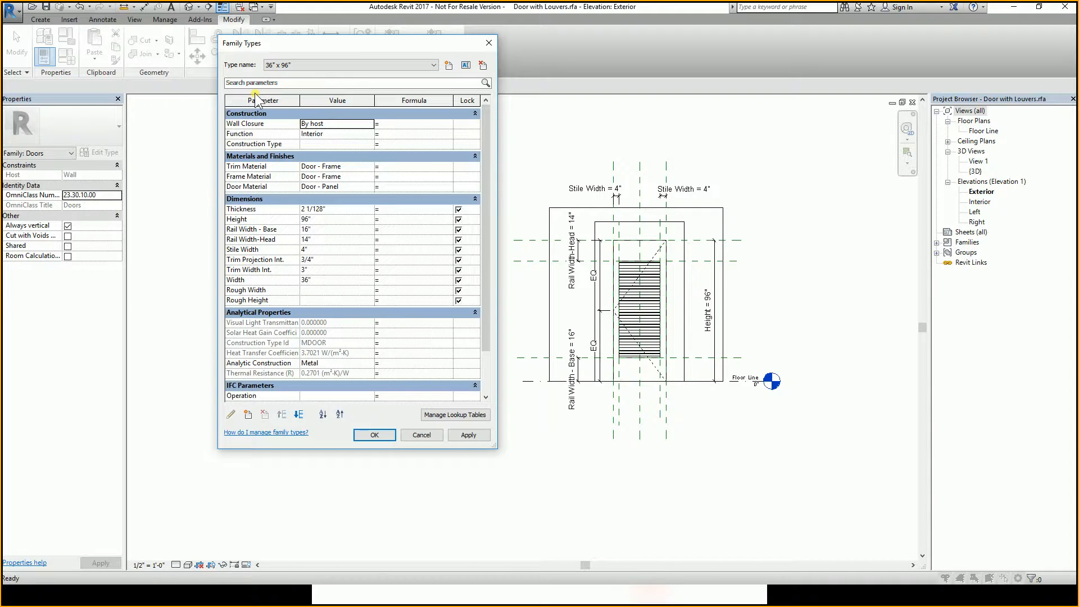
click(275, 67)
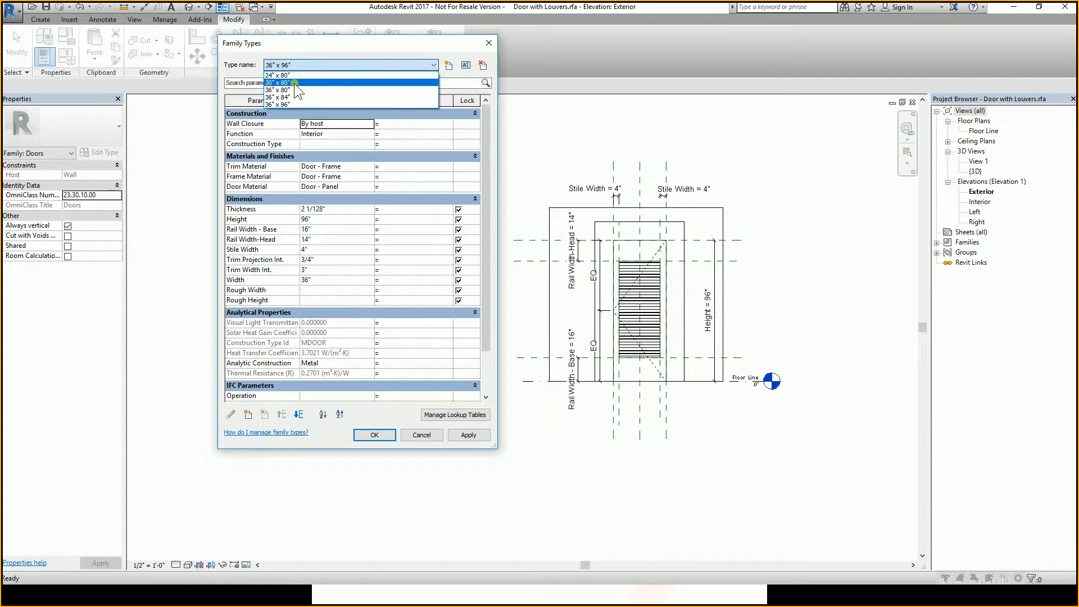
click(297, 65)
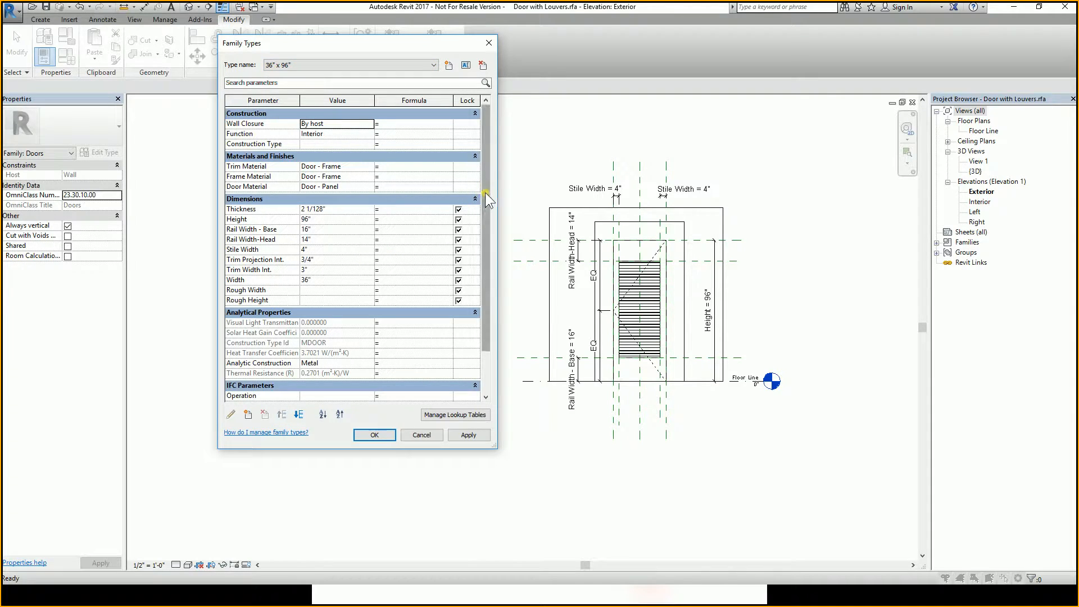
scroll(487, 211, down, 1)
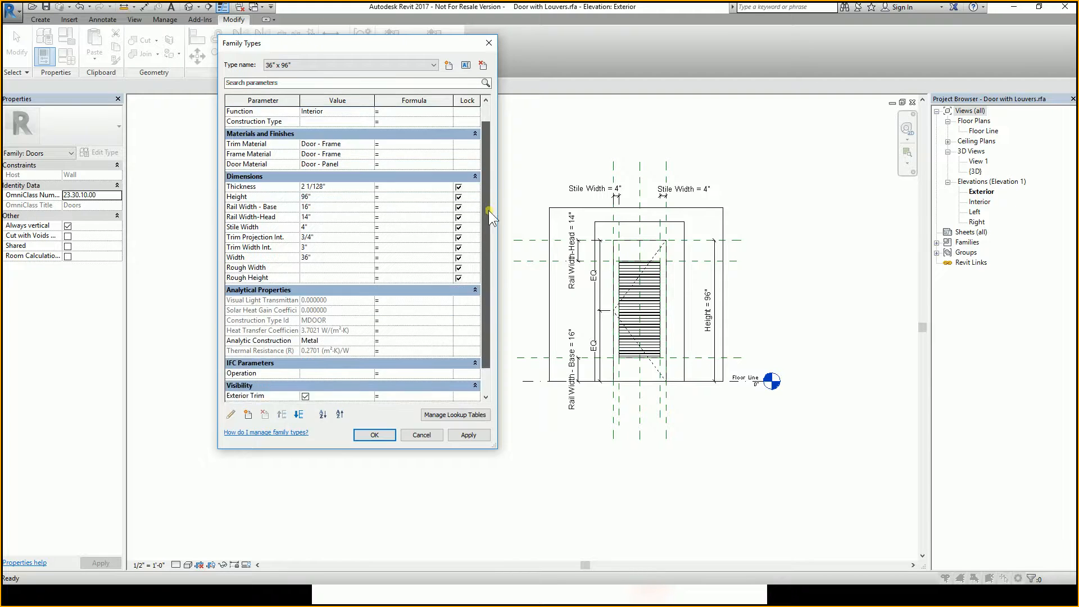
mouse_move(488, 211)
mouse_down()
mouse_move(489, 235)
mouse_move(482, 168)
mouse_move(480, 213)
mouse_up()
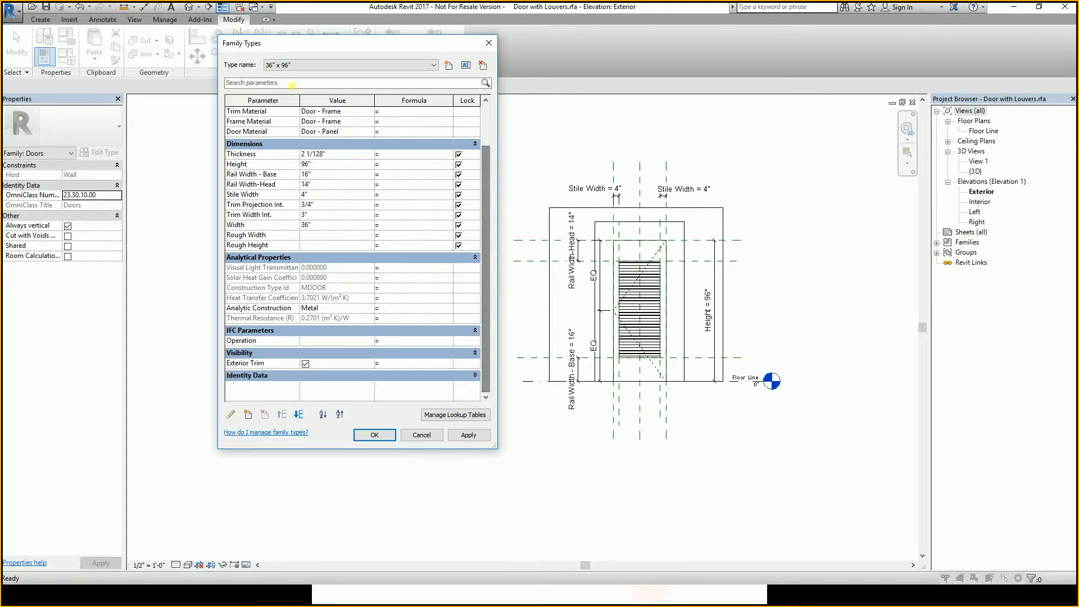
click(295, 65)
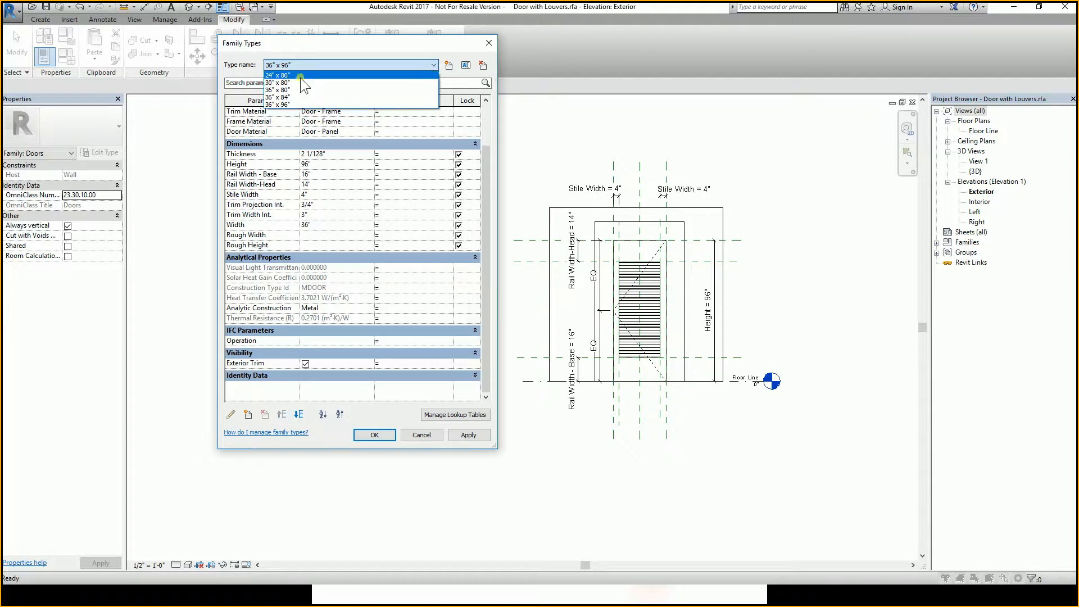
click(311, 63)
click(313, 62)
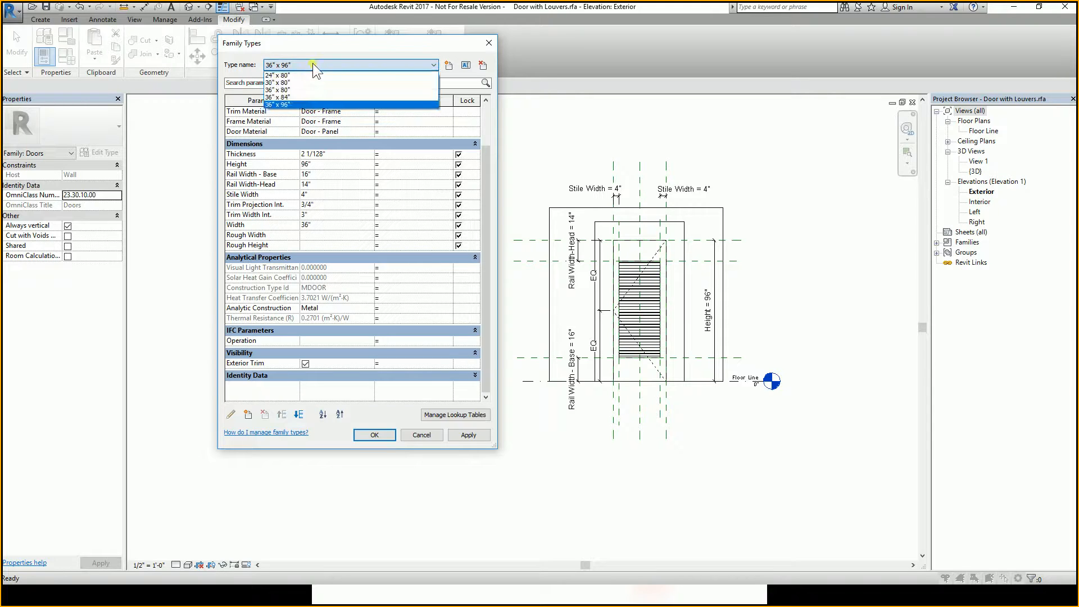
click(286, 89)
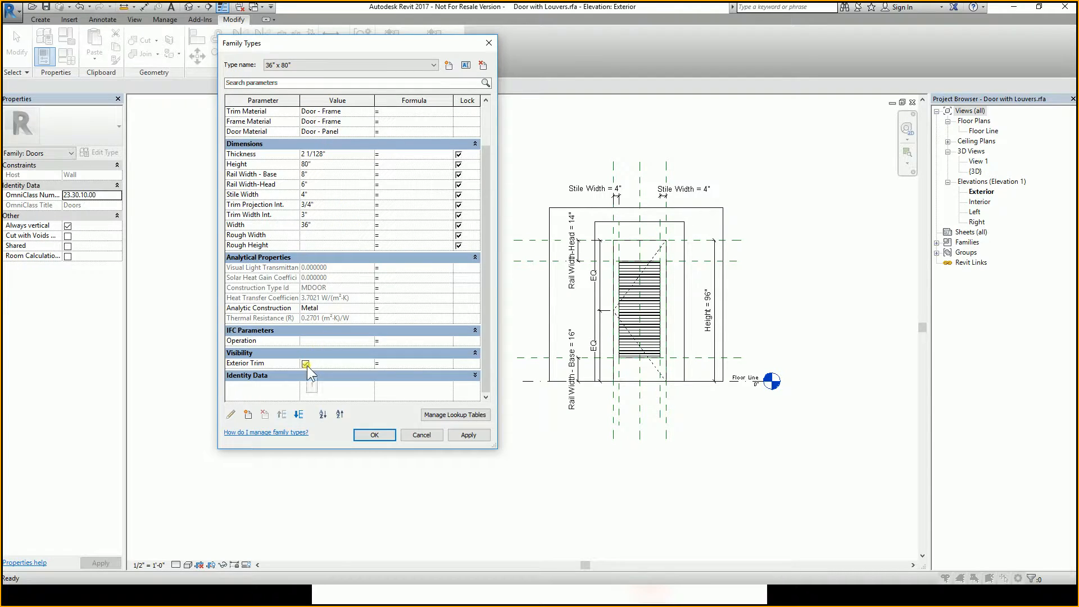
Turn off Exterior Trim for the 30" x 80" and 24" x 80" types.
click(324, 65)
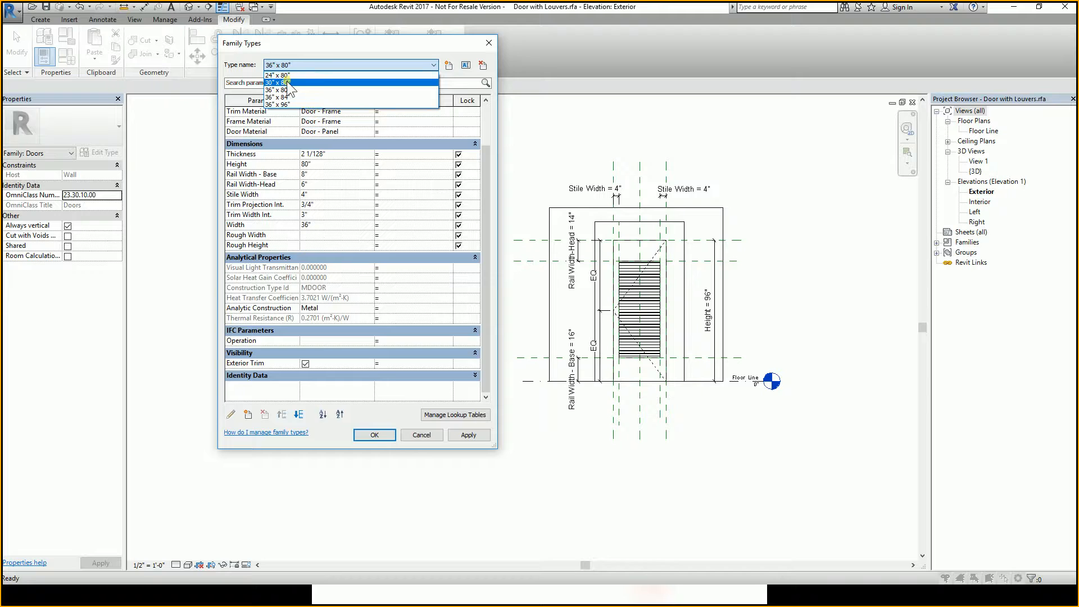
click(286, 83)
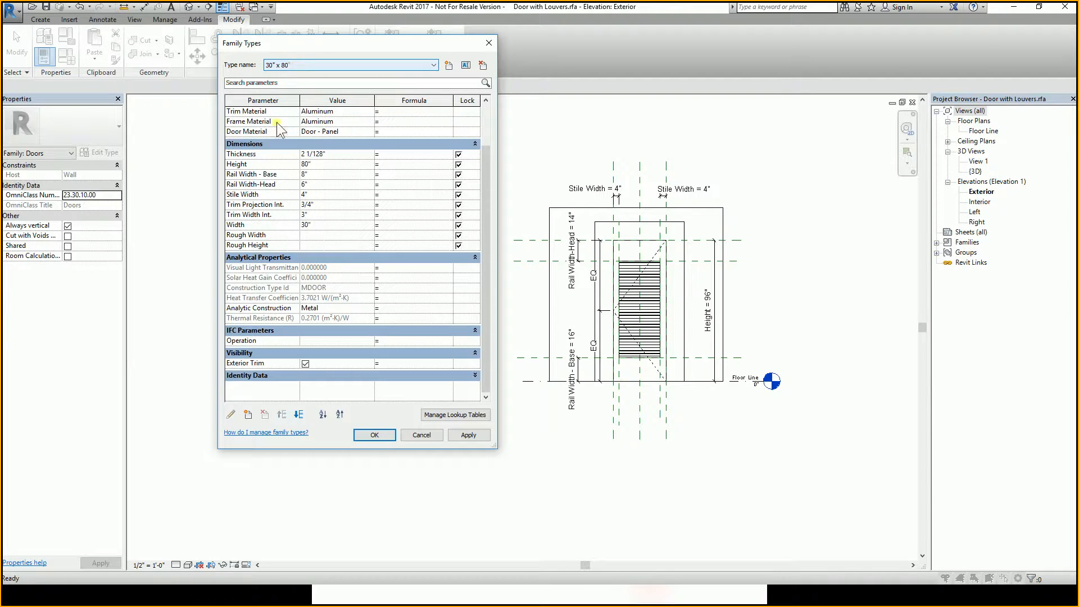
click(305, 363)
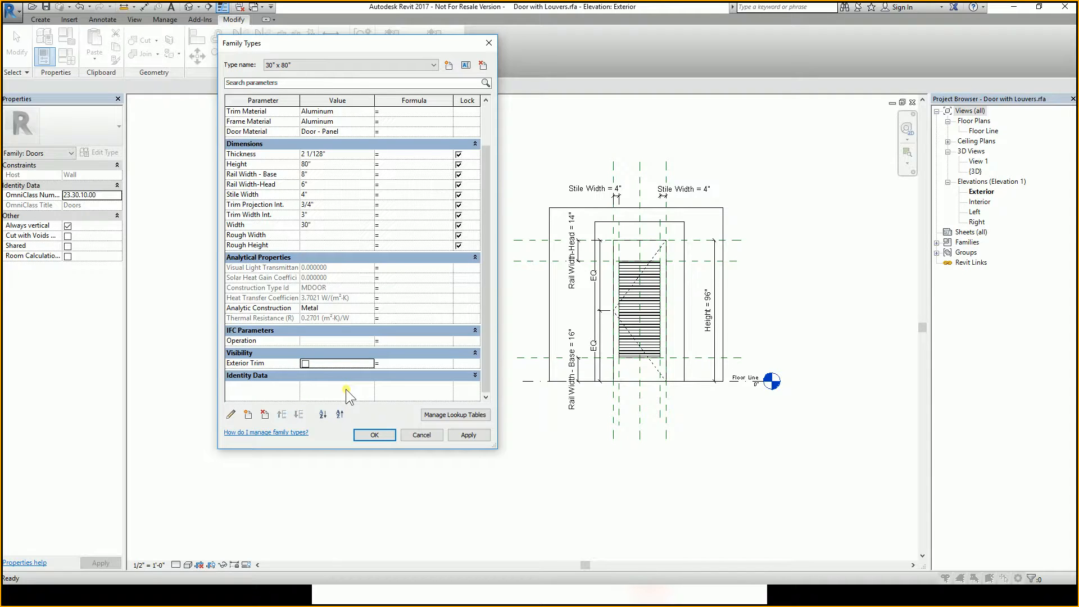
click(292, 65)
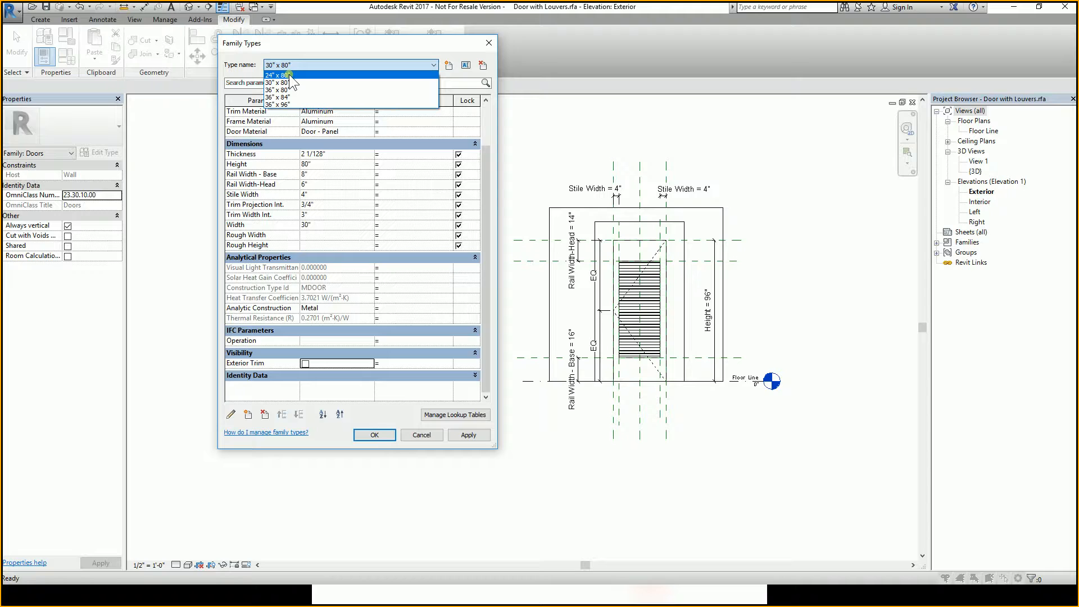
click(284, 76)
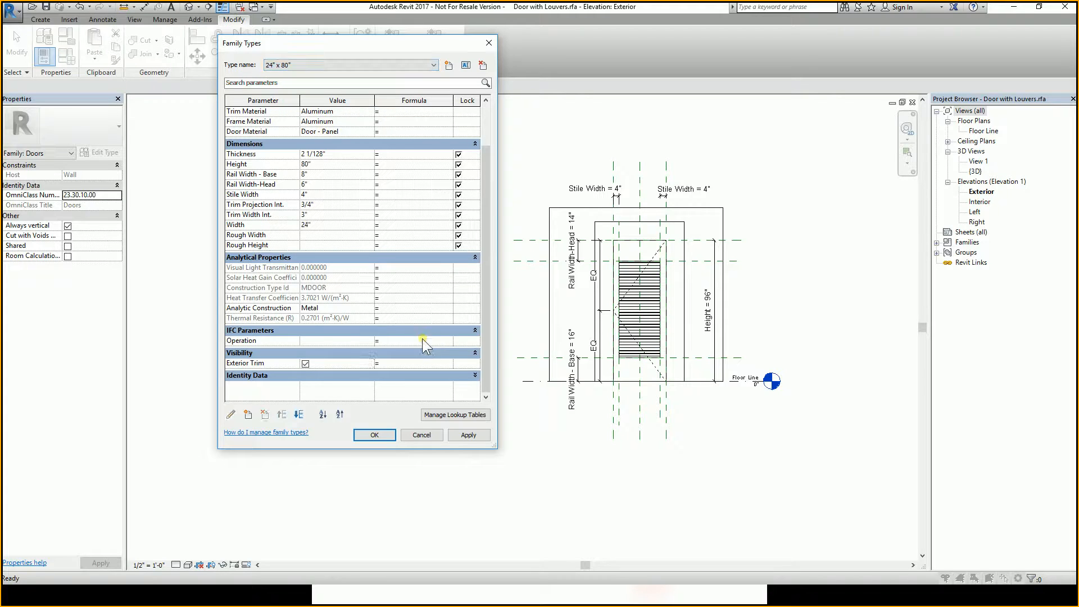
click(306, 364)
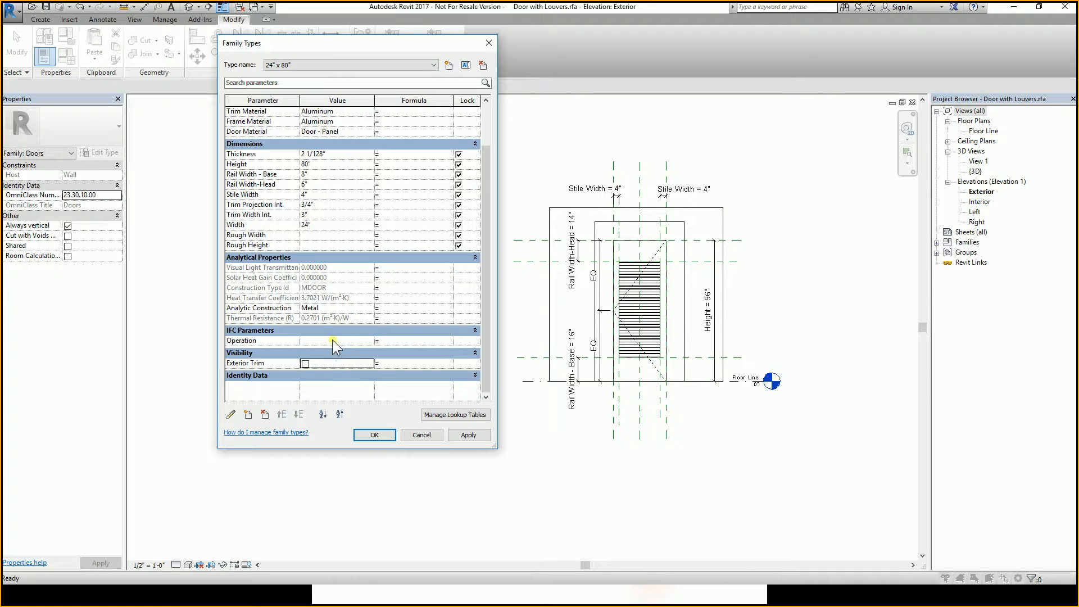
Turn off Exterior Trim for the 36" x 84" and 36" x 96" types.
click(286, 65)
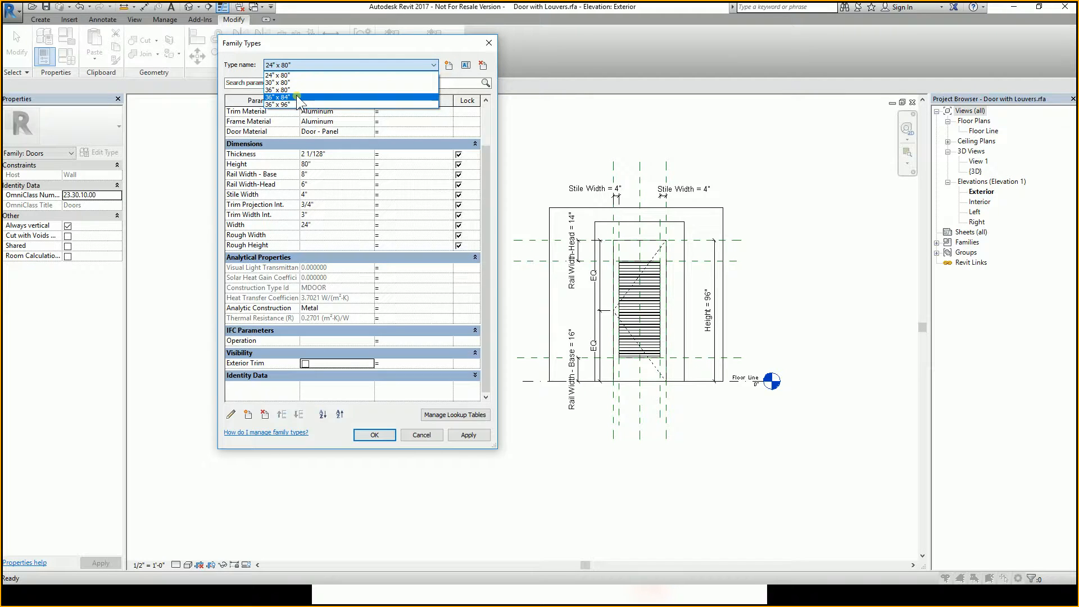
click(298, 97)
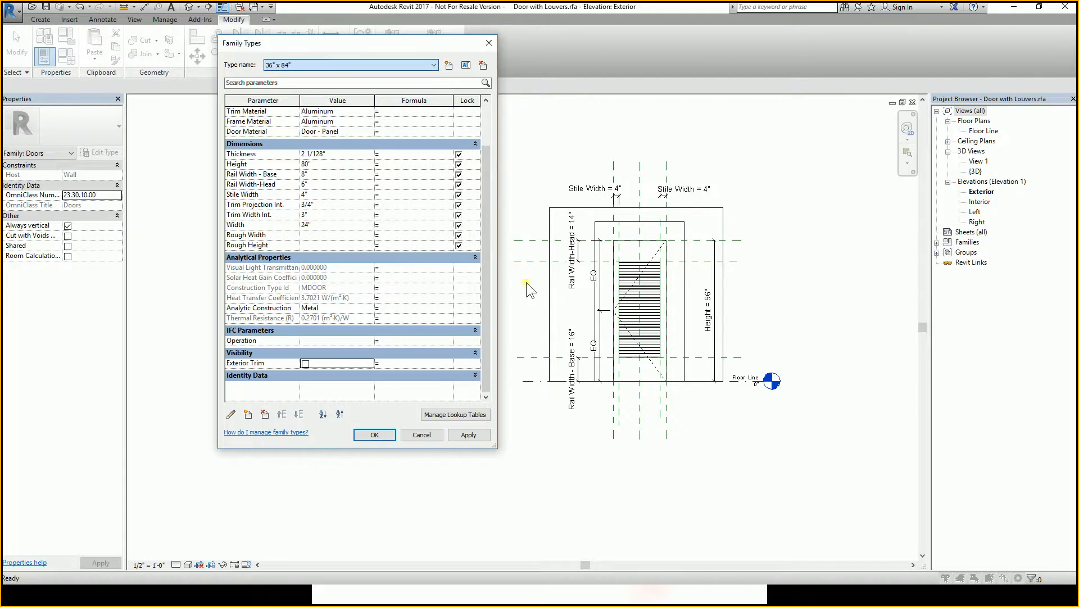
click(306, 365)
click(304, 66)
click(288, 108)
click(308, 364)
click(328, 402)
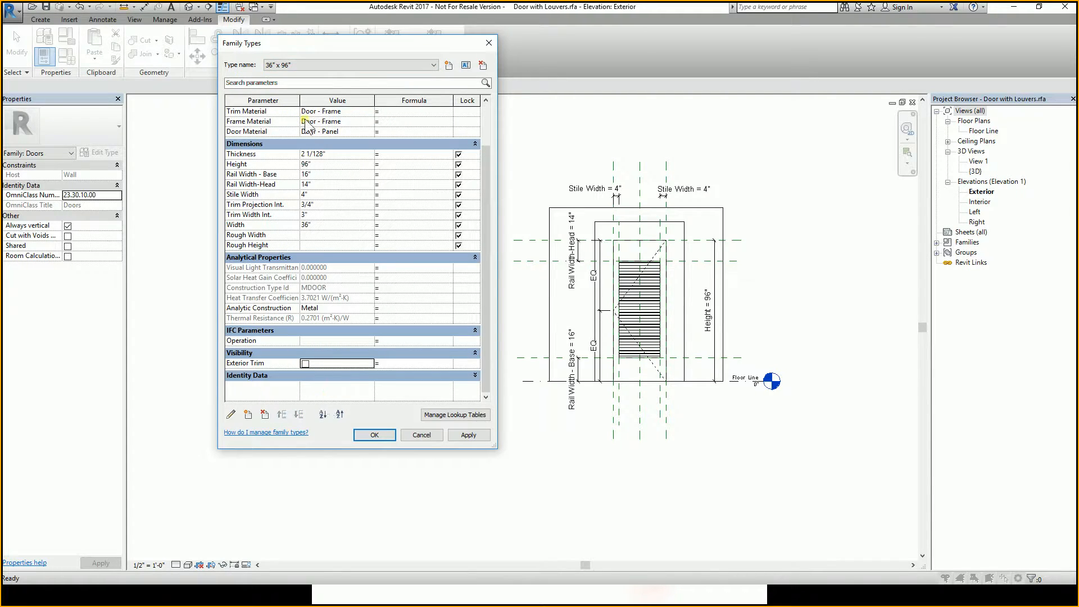
Switch between the door types to check each type's Exterior Trim setting.
click(290, 66)
click(292, 67)
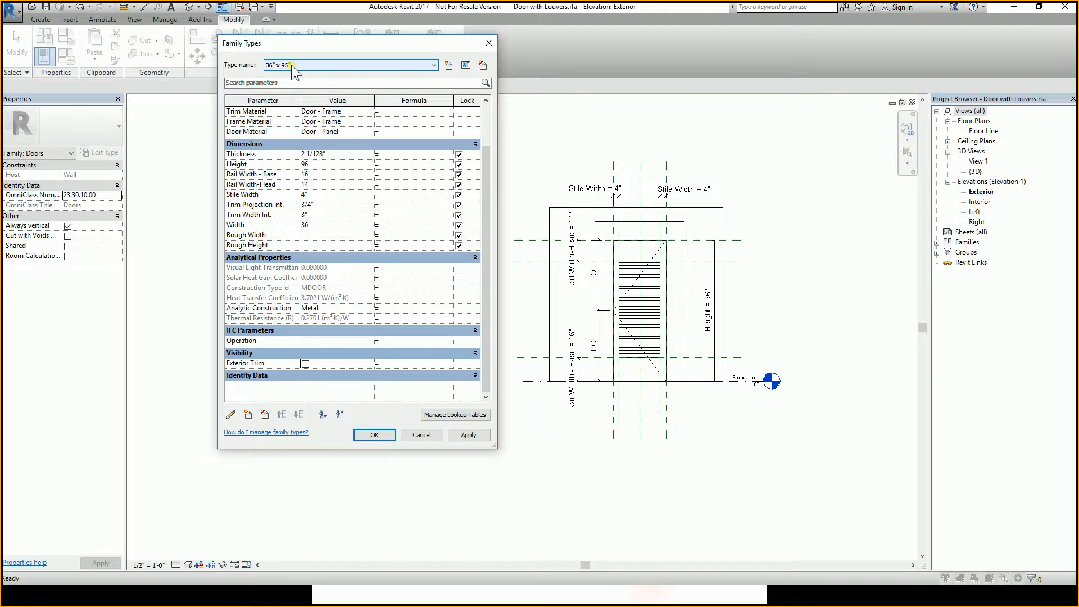
scroll(292, 65, up, 3)
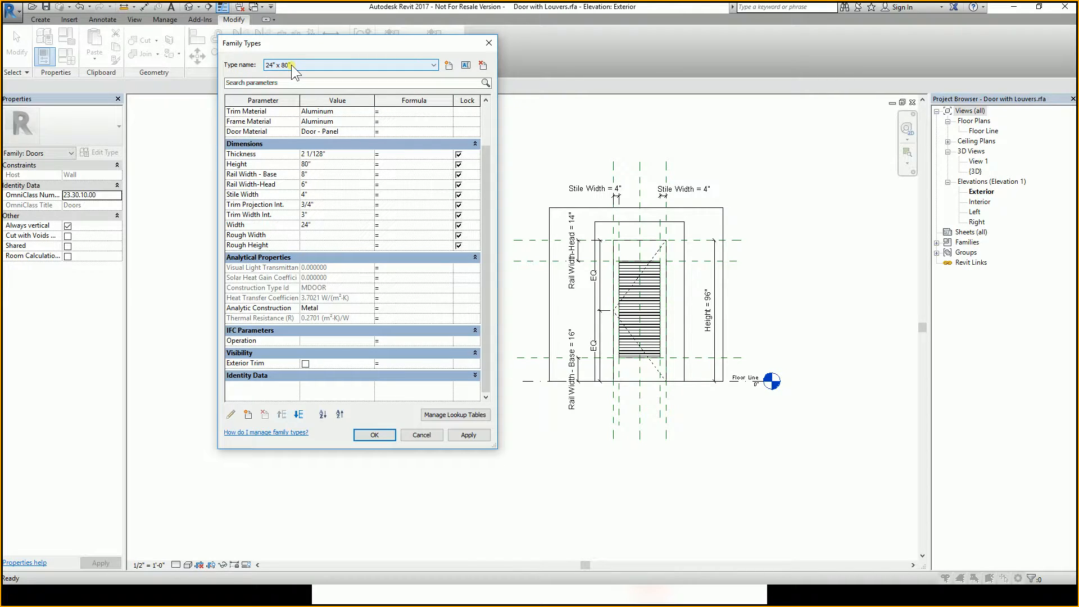
scroll(292, 66, down, 1)
scroll(292, 66, down, 1)
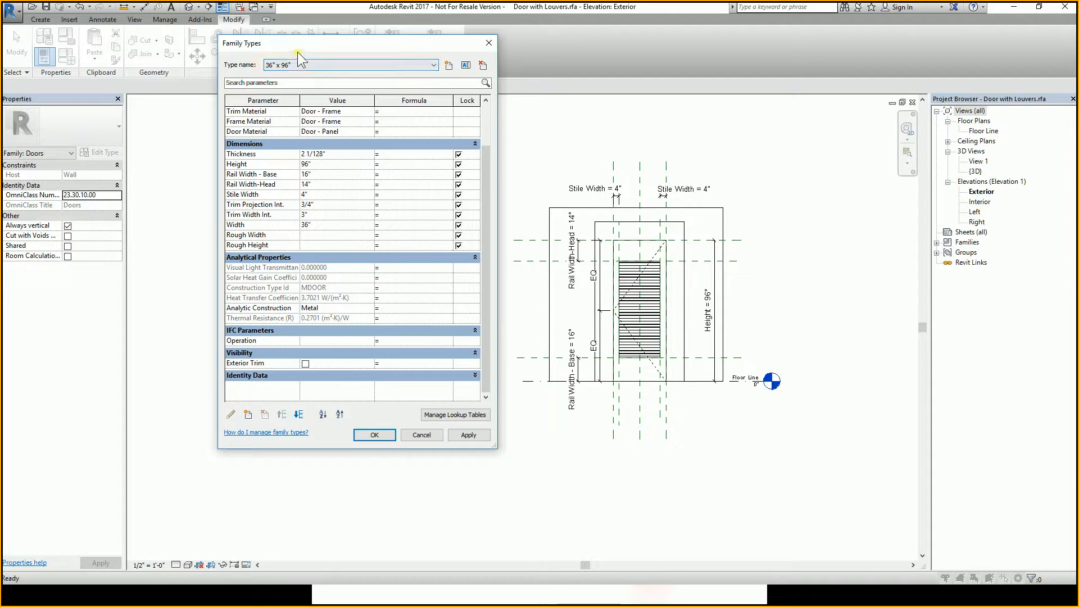
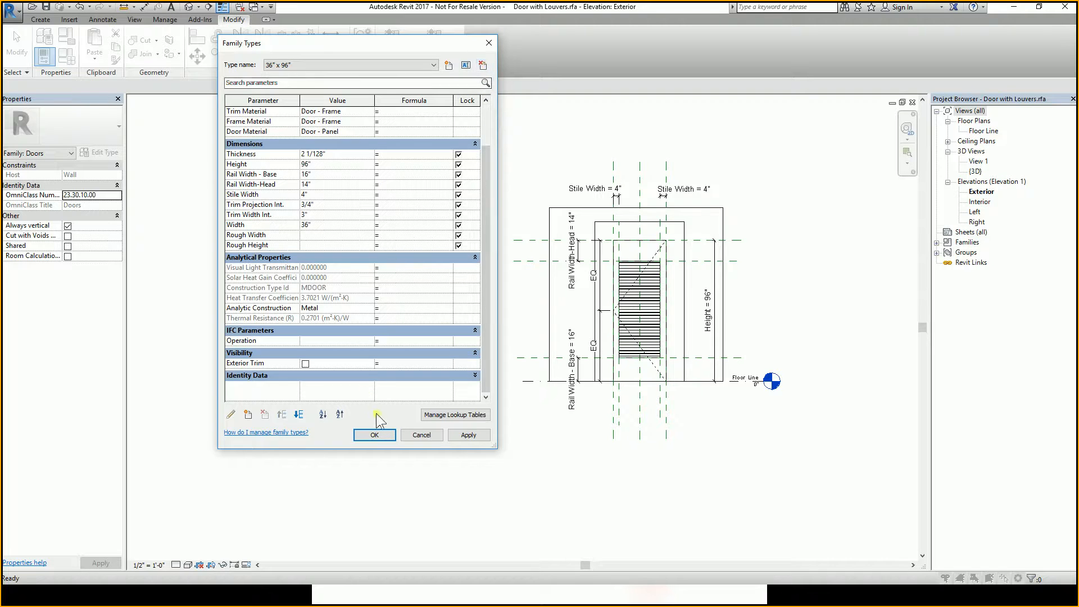
Close Family Types and save the Door with Louvers family, replacing the existing file.
click(374, 435)
click(46, 7)
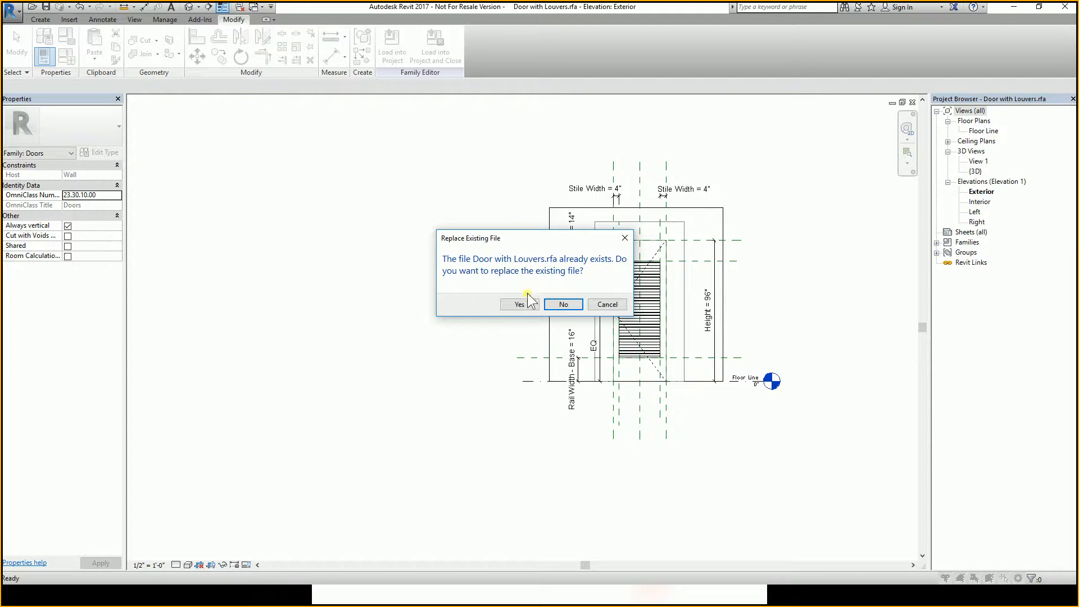
click(515, 305)
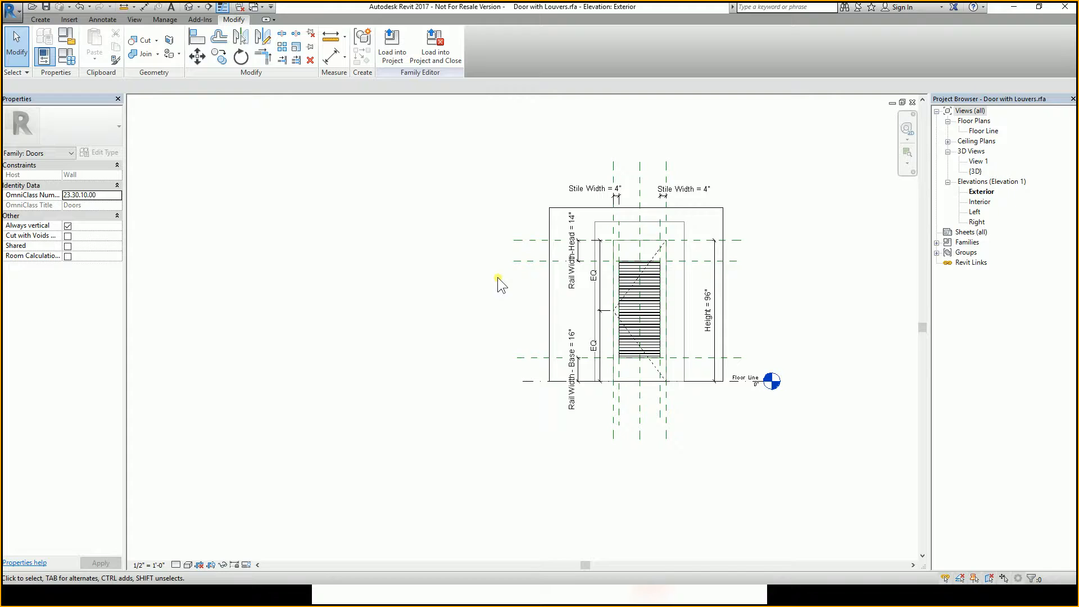
click(597, 222)
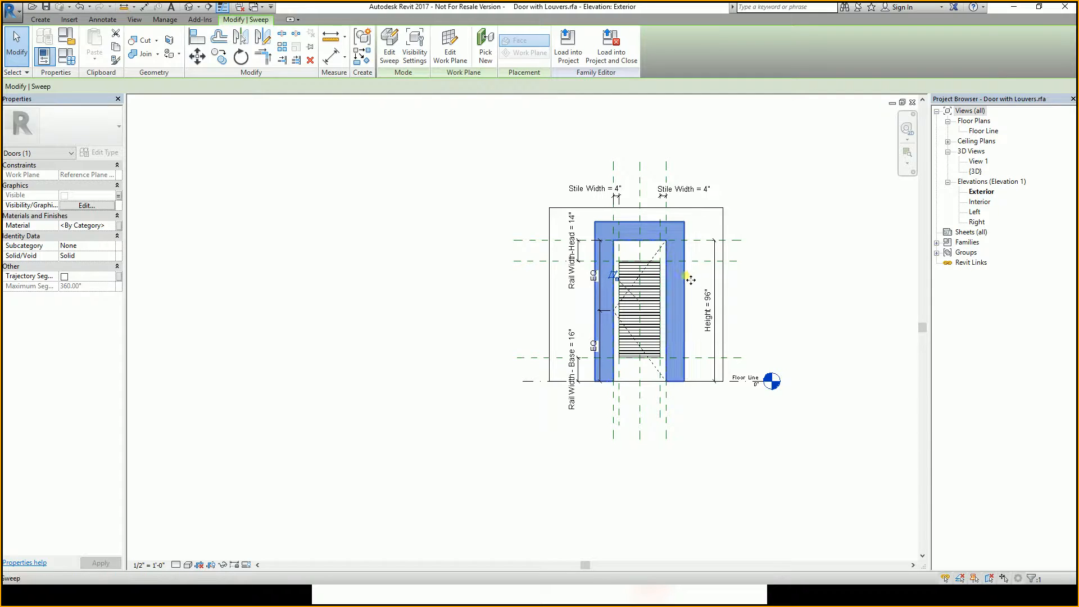
click(119, 196)
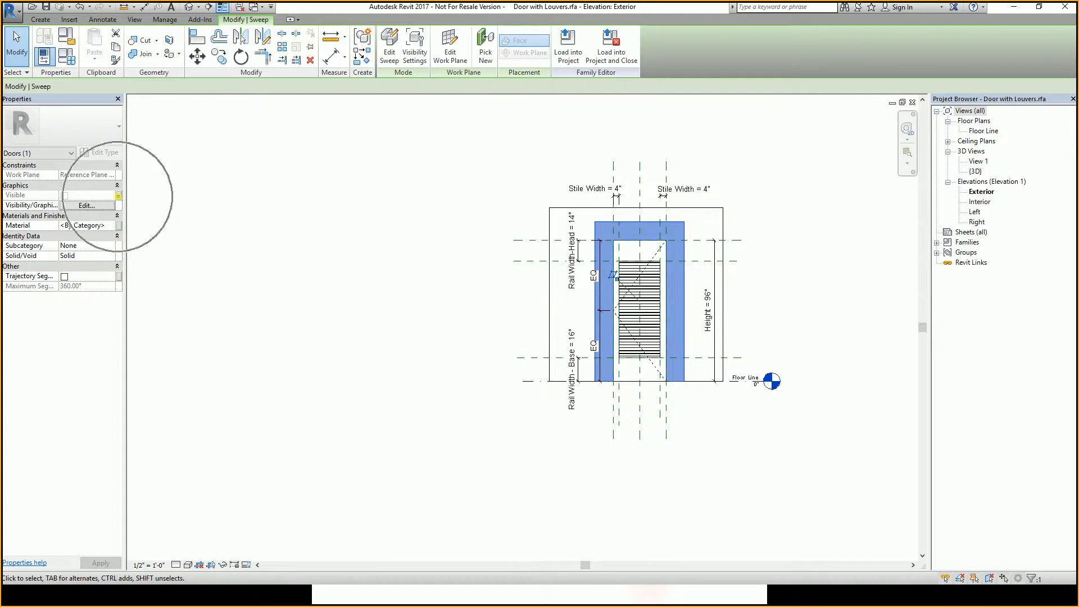
click(117, 196)
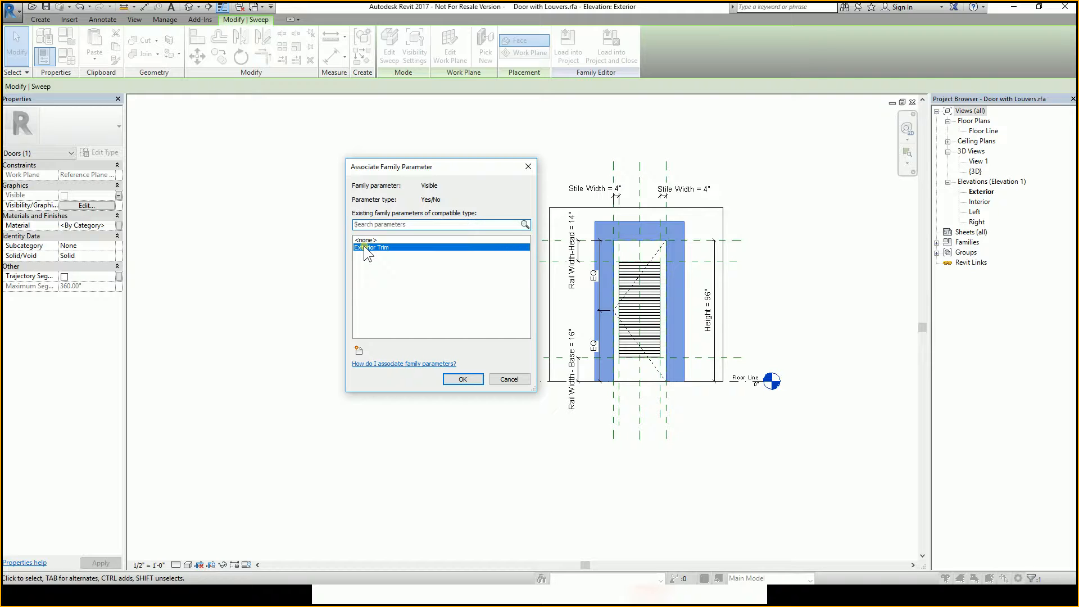
click(509, 378)
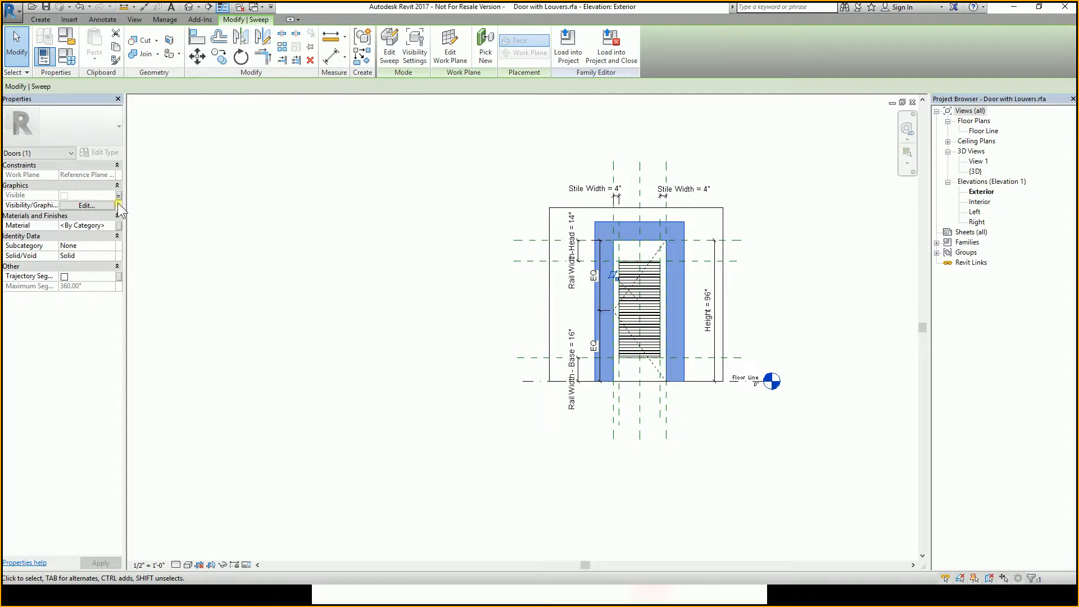
click(347, 238)
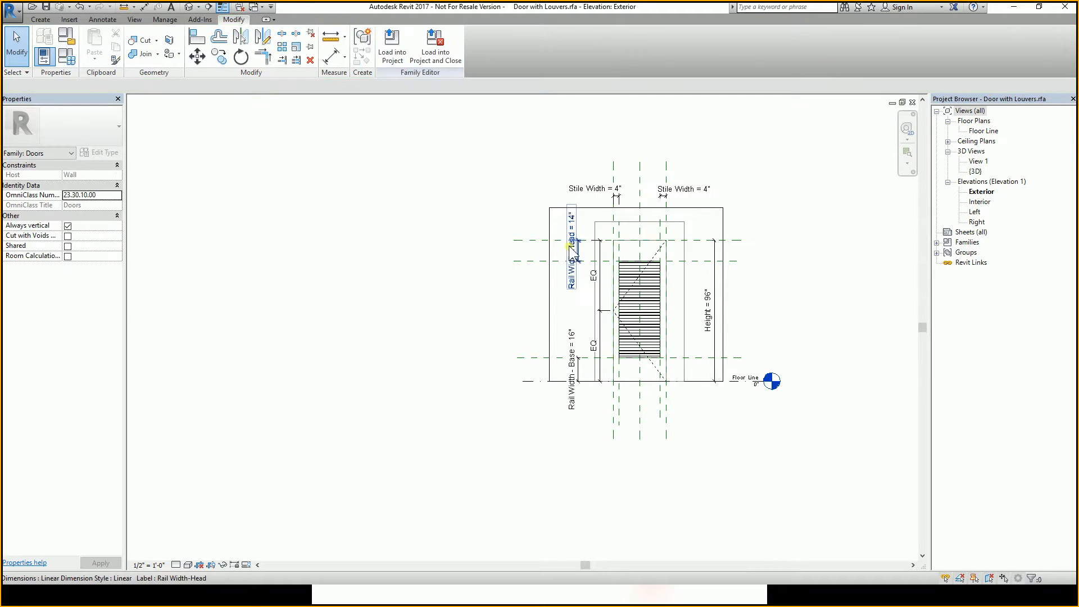
Select the trim sweep and pick Exterior Trim as the family parameter for its Visible property.
click(630, 224)
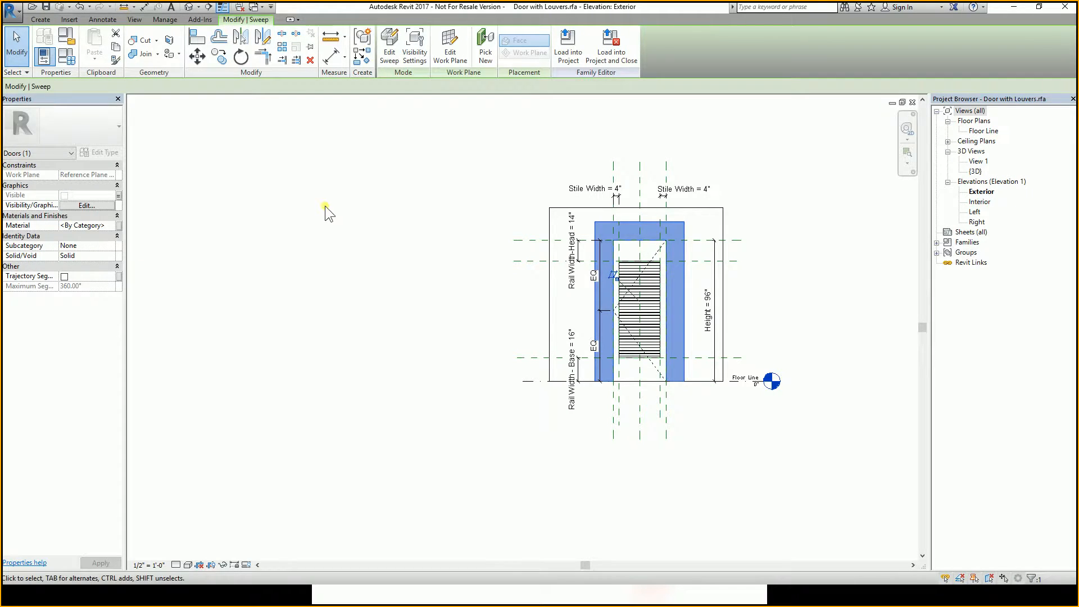
click(120, 195)
click(119, 195)
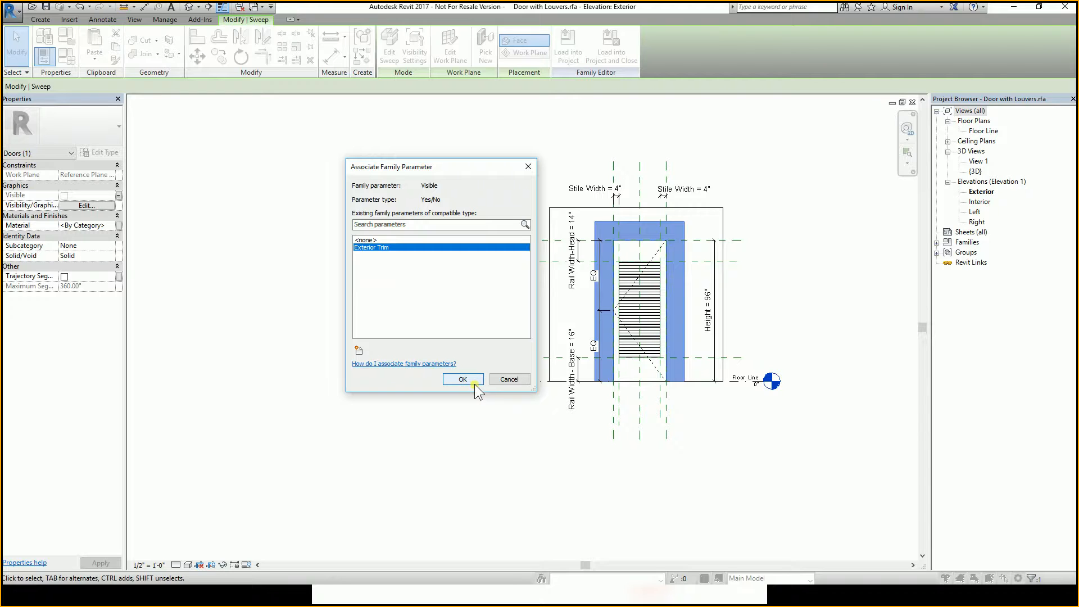
click(385, 248)
click(361, 347)
click(359, 348)
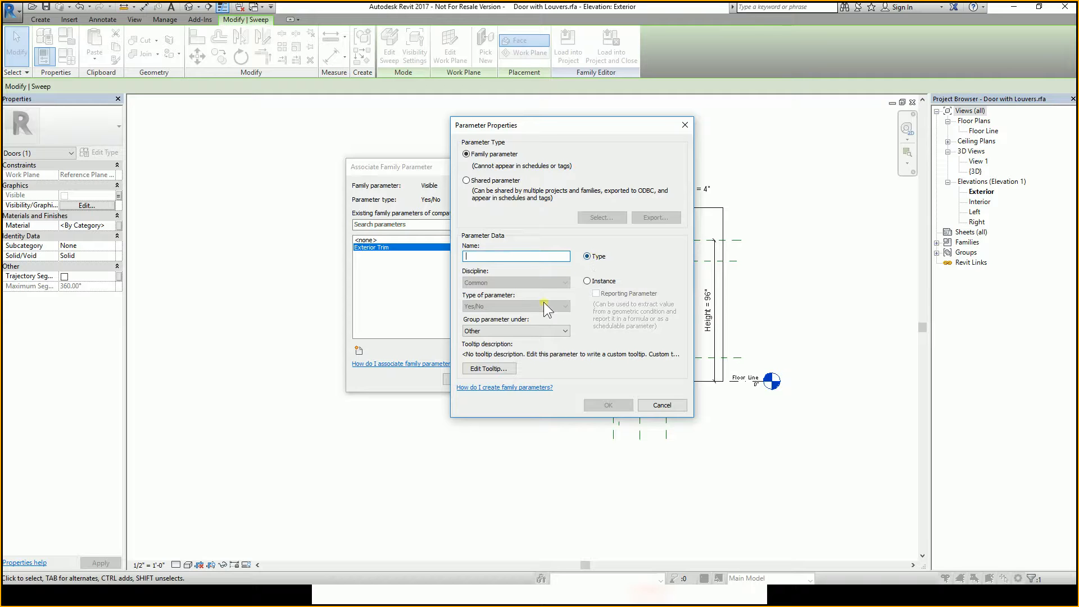
click(516, 330)
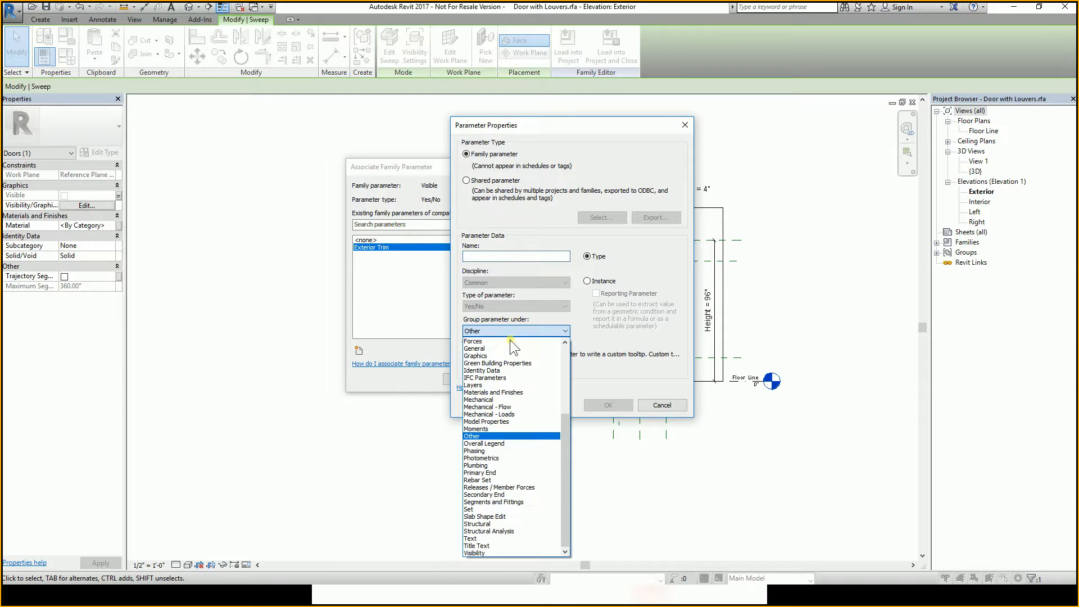
click(473, 553)
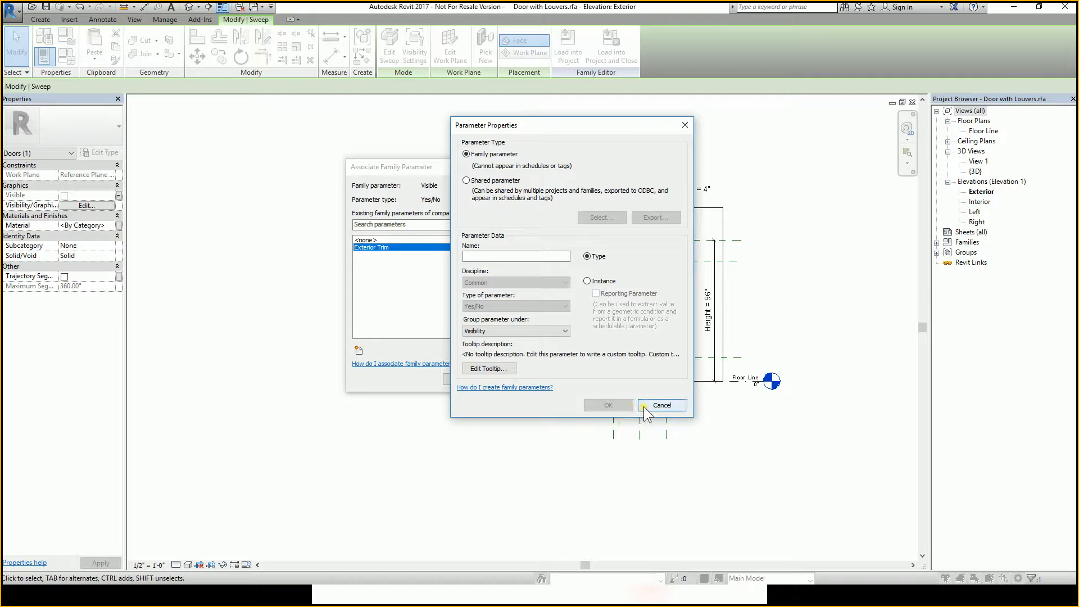
click(662, 405)
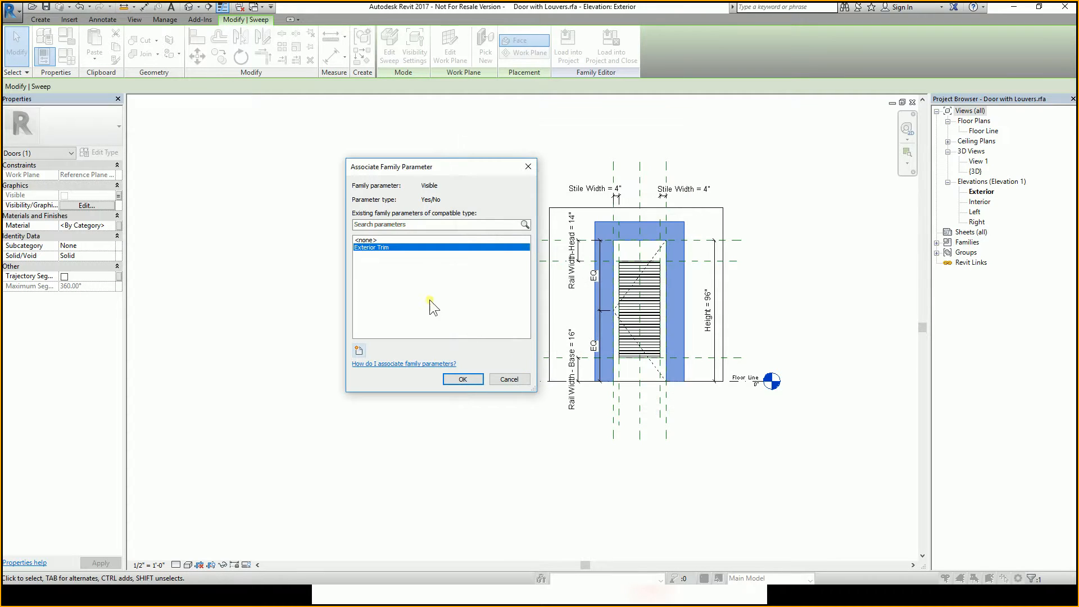
Confirm Exterior Trim as the parameter controlling the sweep's visibility and deselect the sweep.
click(385, 250)
click(462, 380)
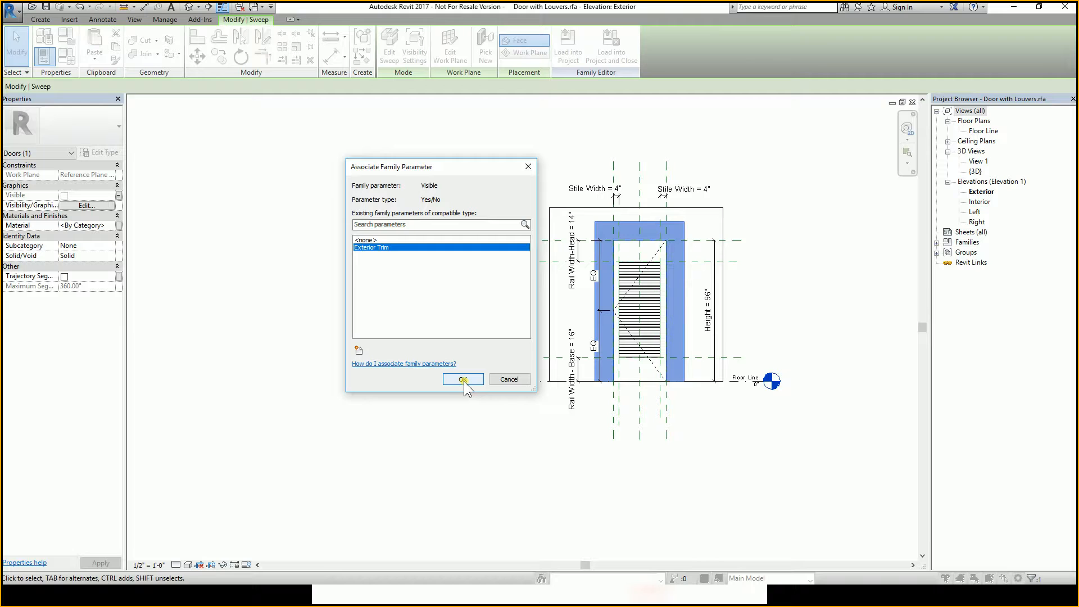
click(460, 451)
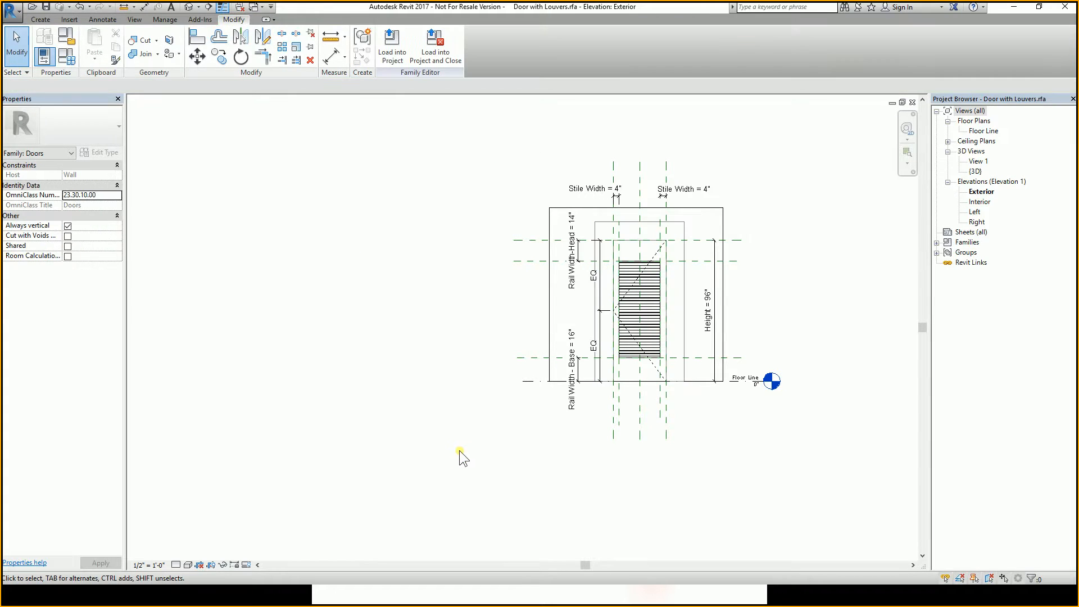
click(631, 229)
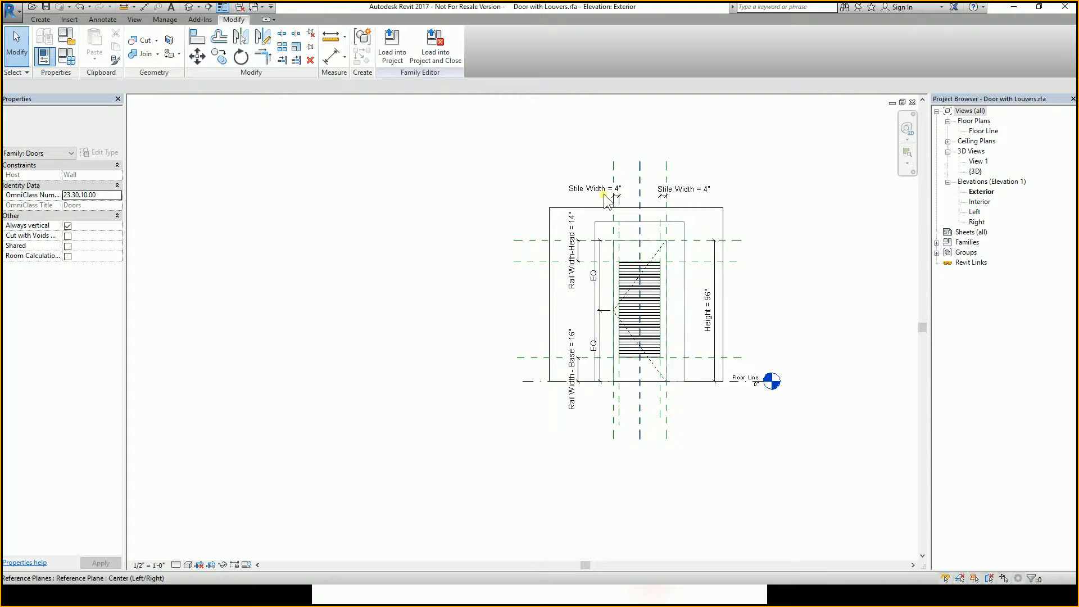
Load the family into Apartment project.rvt, overwriting the existing version.
click(392, 45)
click(503, 385)
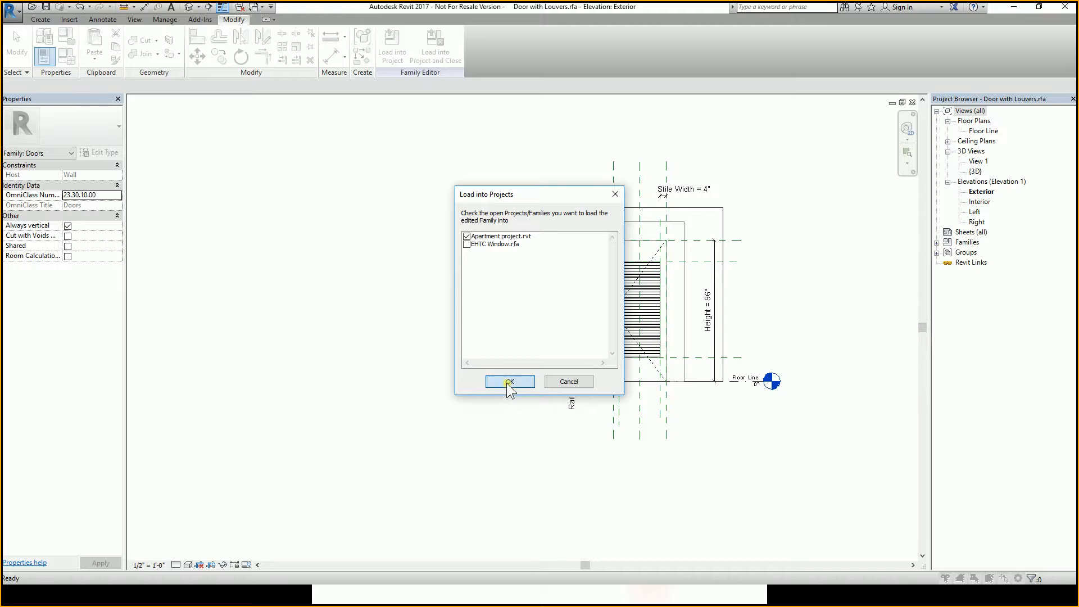
click(522, 294)
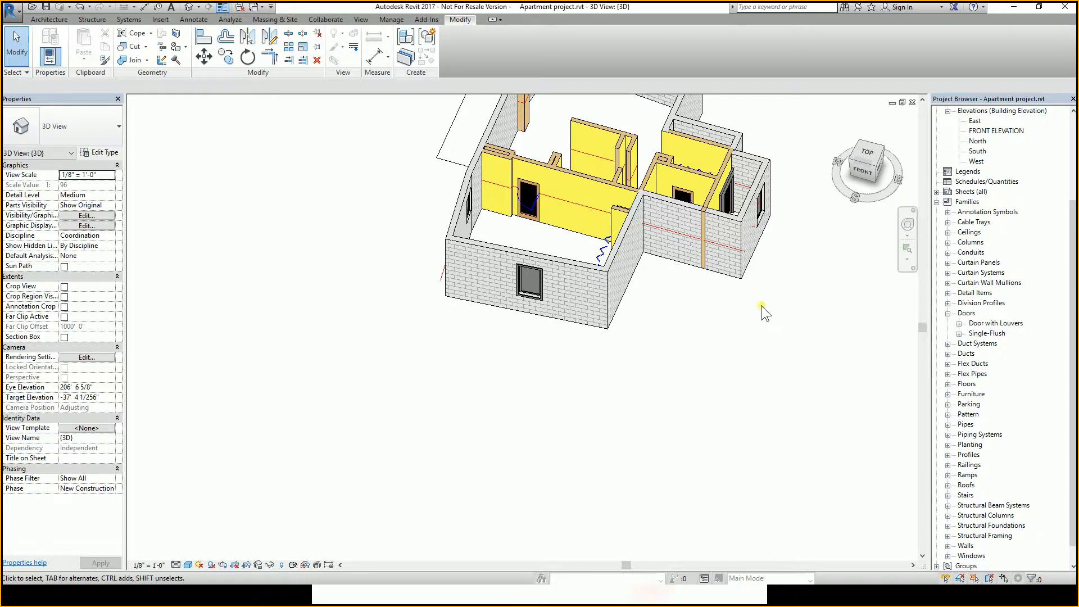
Orbit around the apartment model and select each Door with Louvers instance to check its exterior trim.
shift+middle_drag(788, 304, 646, 331)
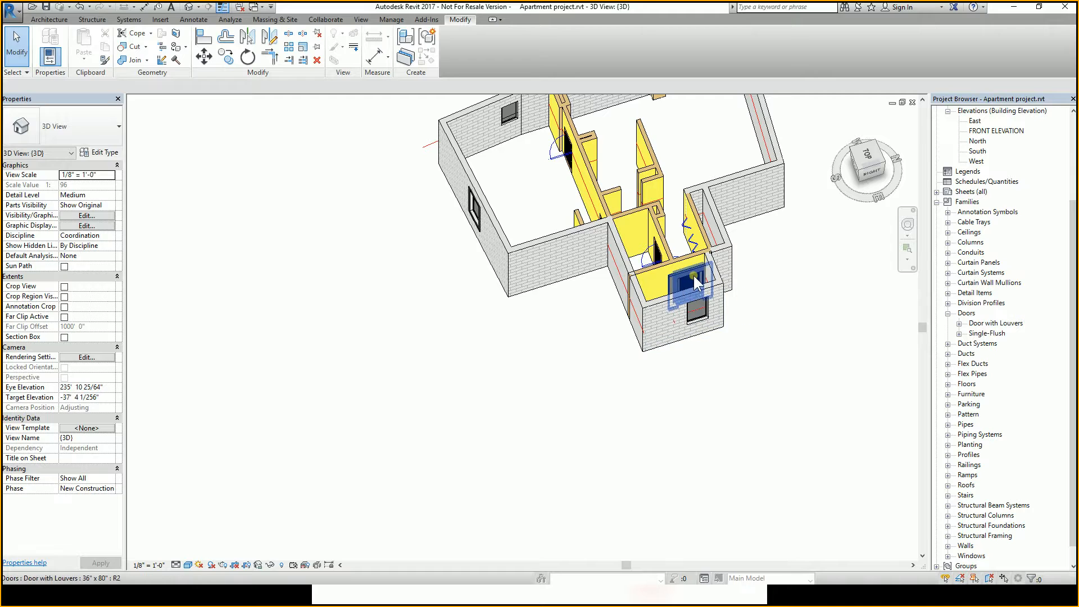
click(801, 318)
shift+middle_drag(690, 269, 656, 327)
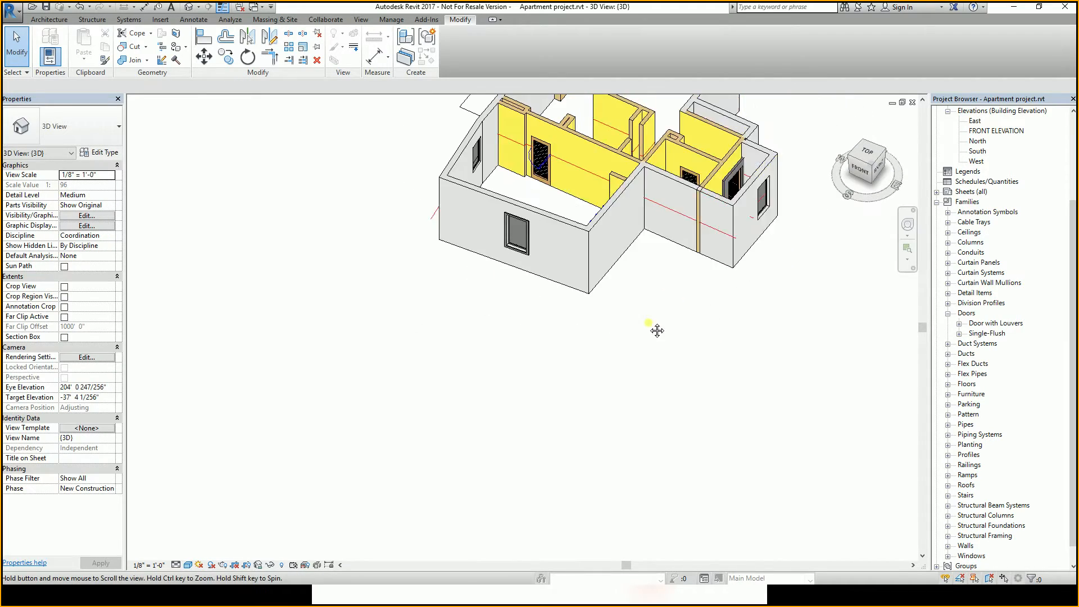
scroll(742, 321, up, 6)
scroll(742, 321, down, 5)
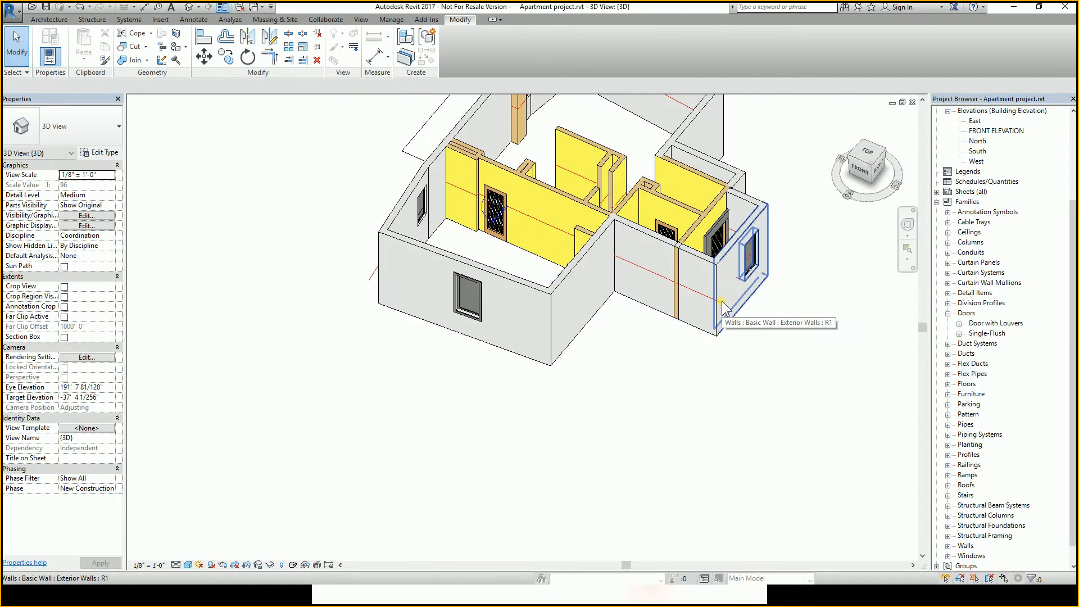
shift+middle_drag(742, 323, 754, 270)
scroll(679, 325, up, 4)
scroll(678, 325, up, 2)
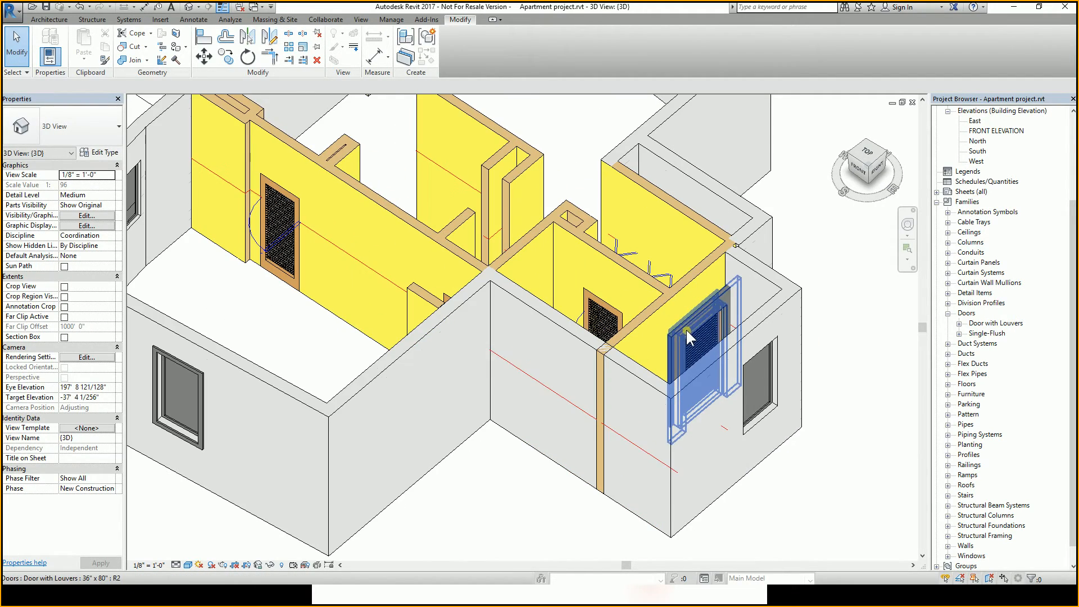
click(686, 328)
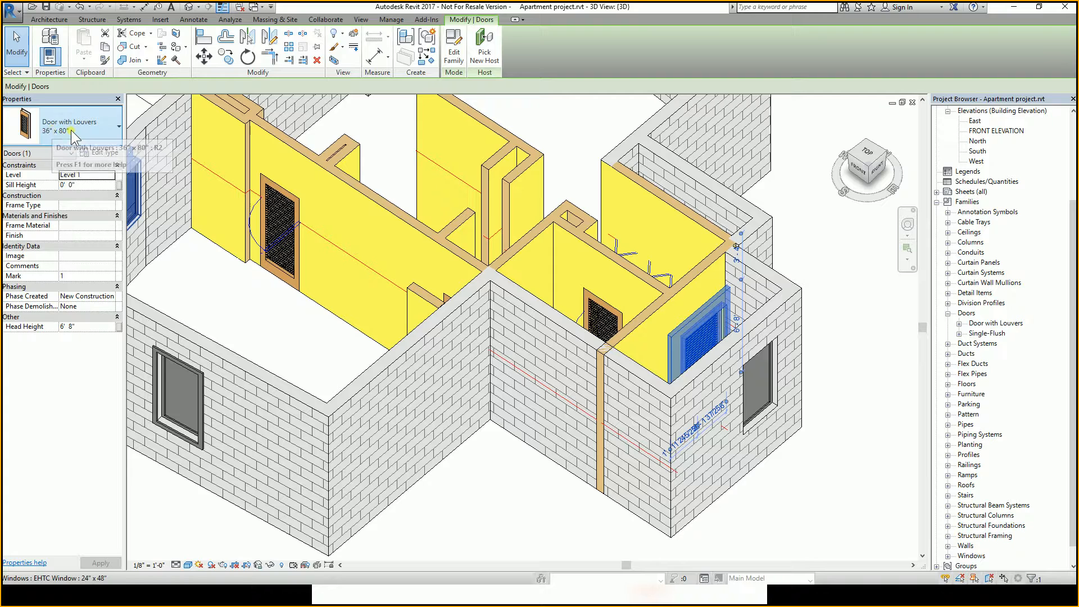
click(597, 304)
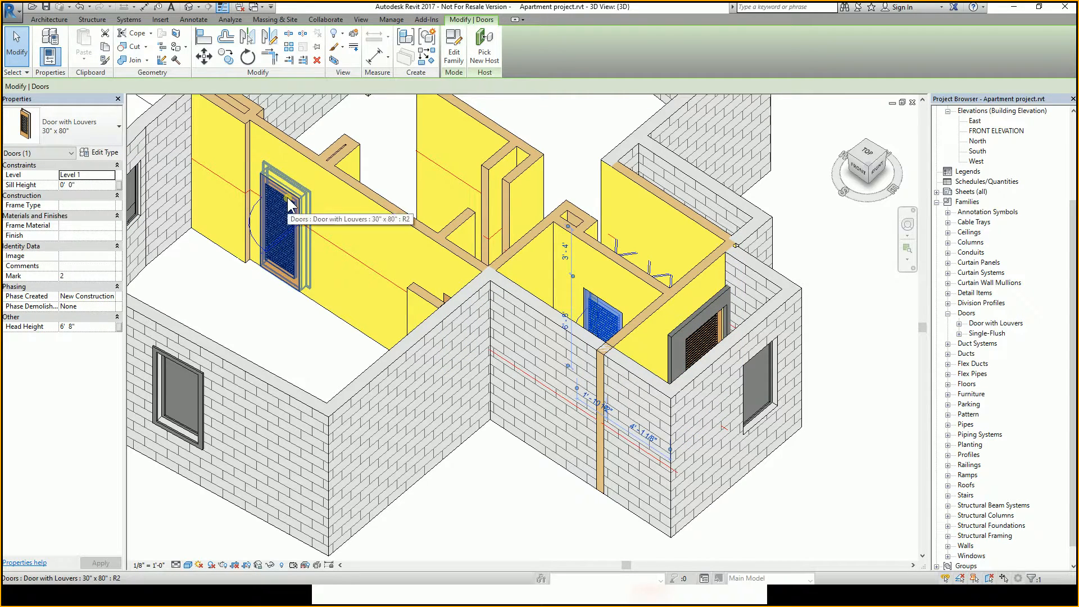
click(288, 198)
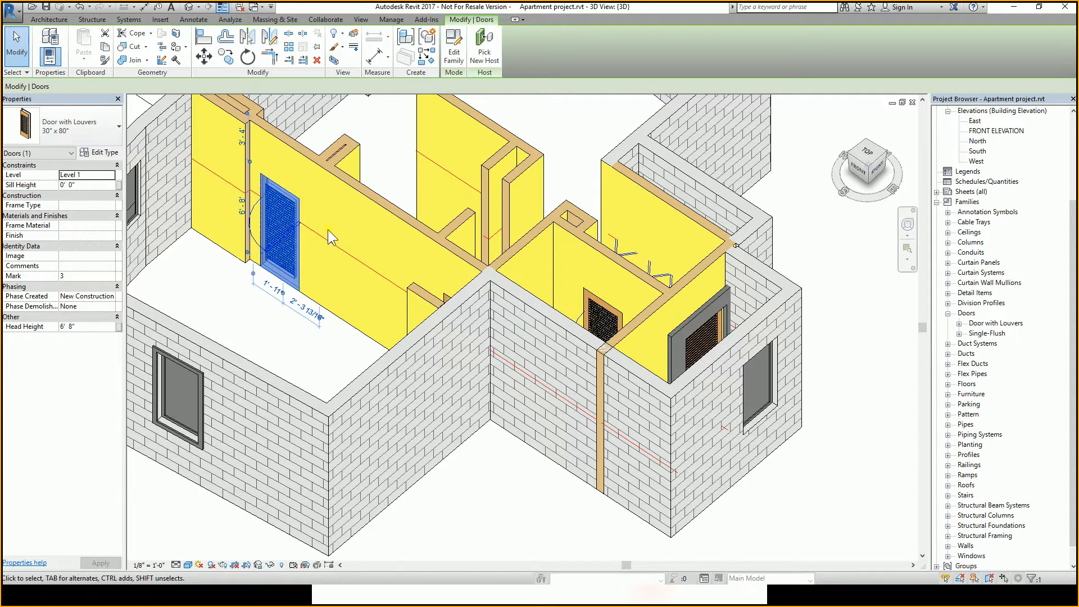
key(Escape)
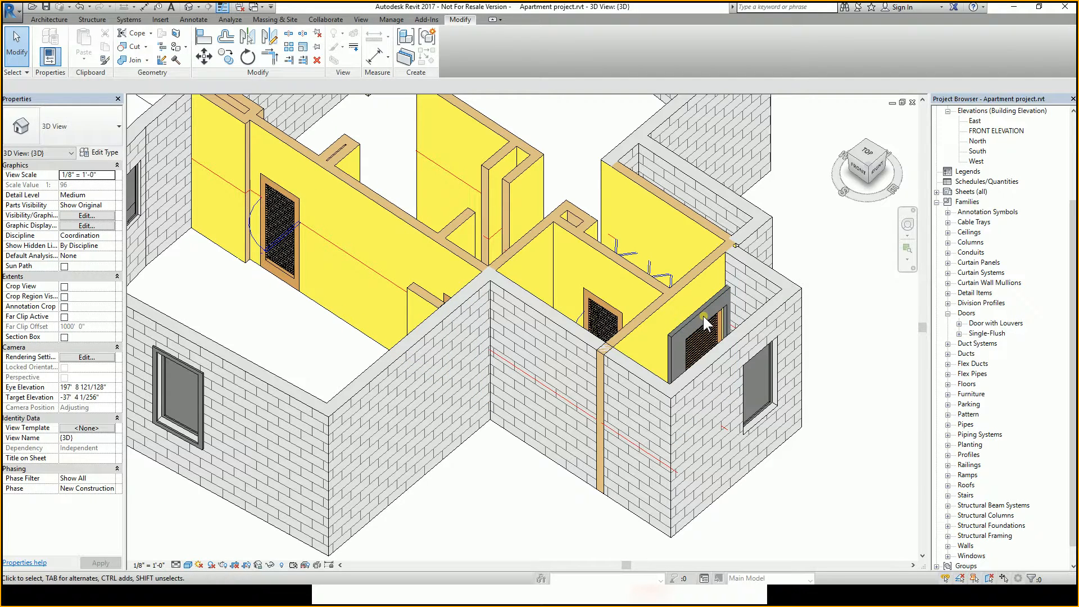
Place a 36" x 80" Door with Louvers in the exterior wall near the front corner.
scroll(707, 315, down, 3)
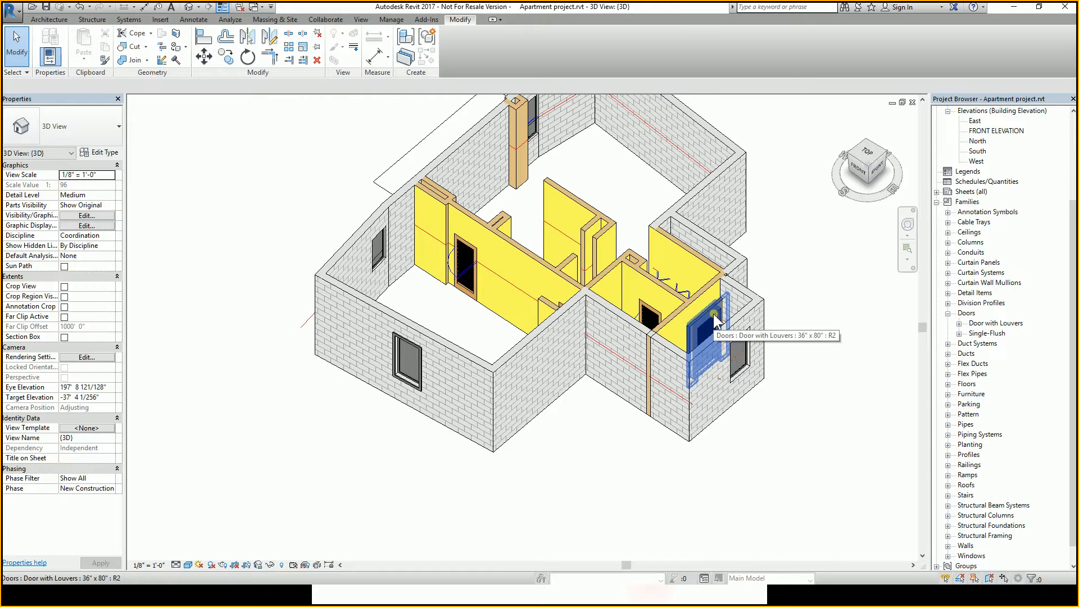
click(49, 19)
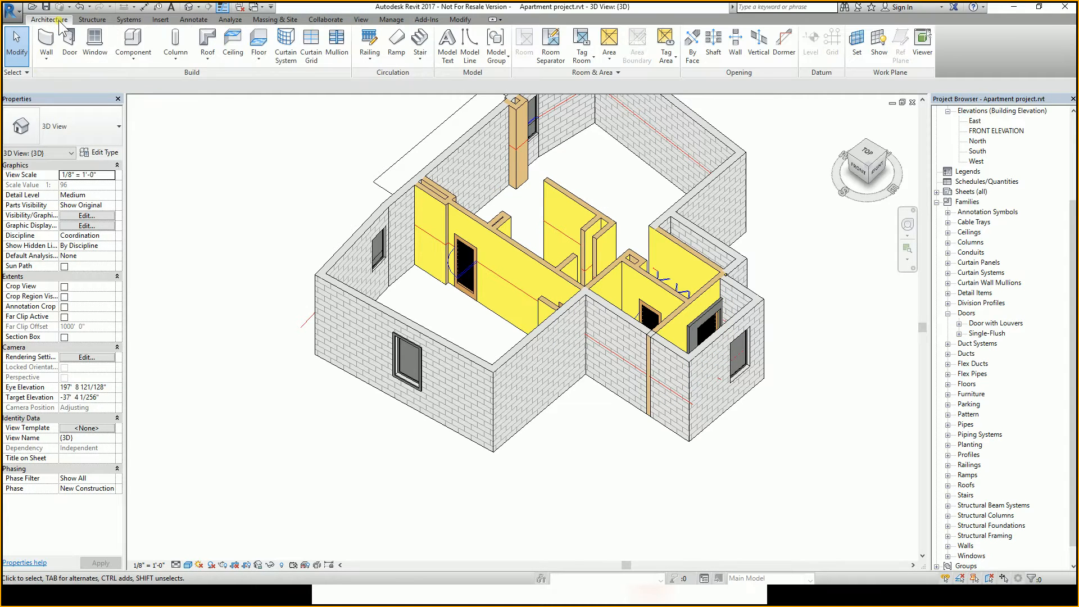
click(78, 56)
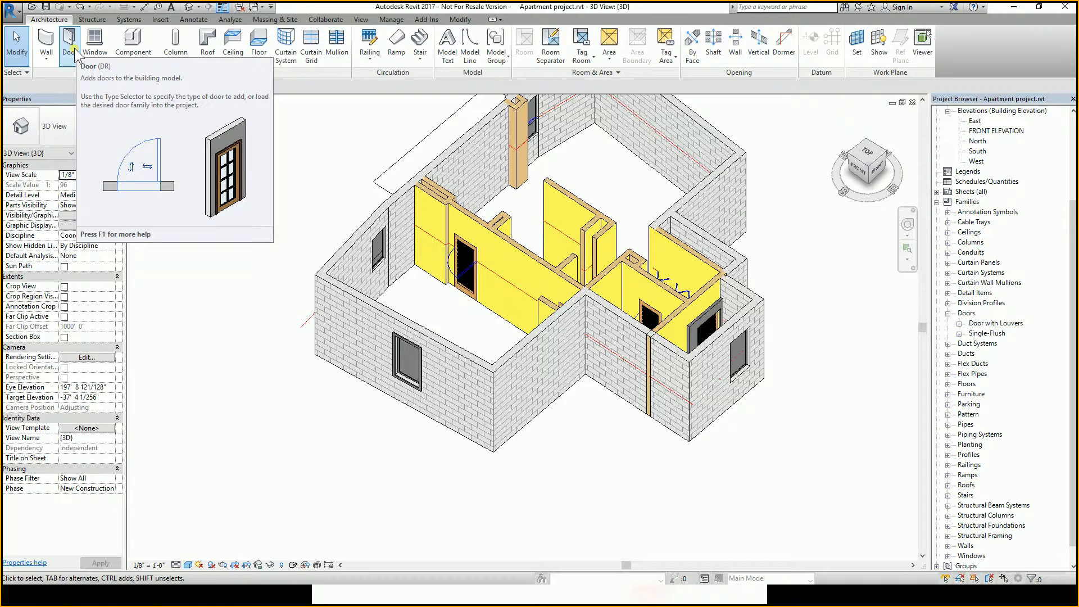
click(75, 49)
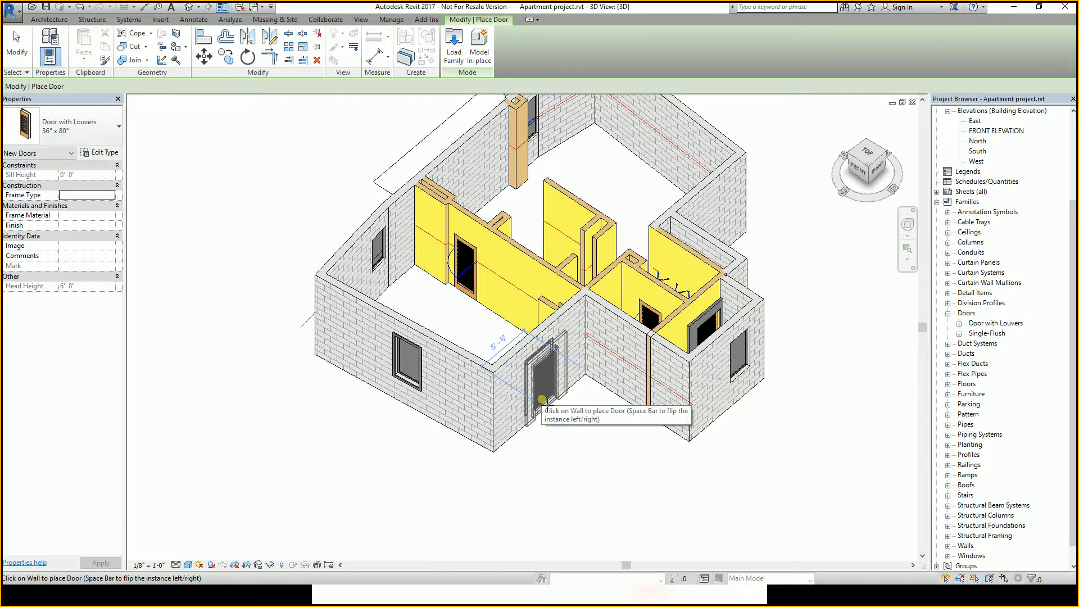
click(542, 400)
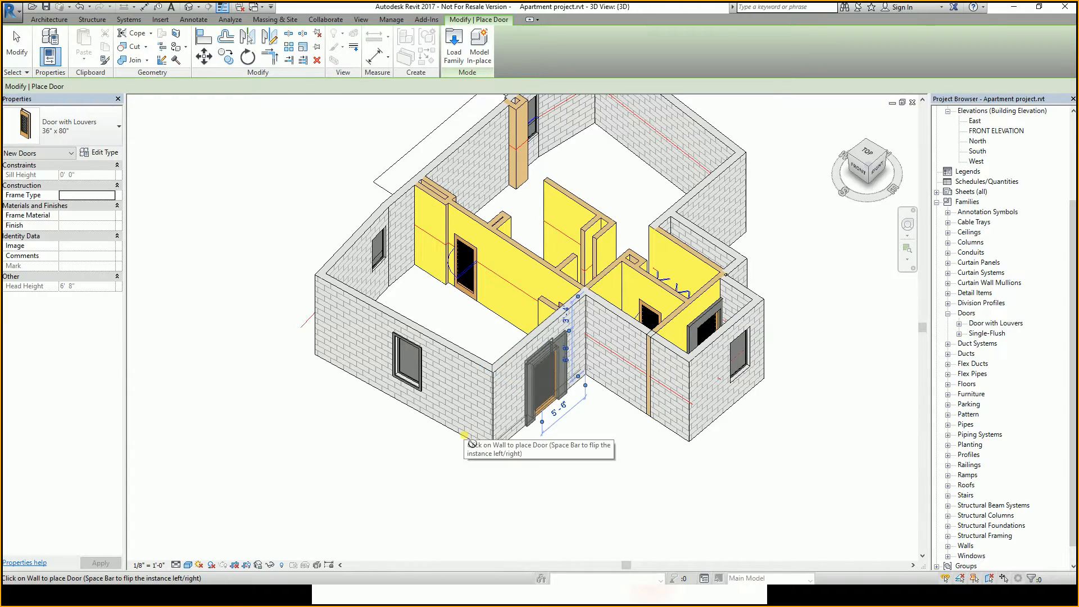
key(Escape)
key(Escape)
shift+middle_drag(541, 400, 505, 422)
middle_drag(481, 392, 536, 323)
scroll(536, 323, up, 5)
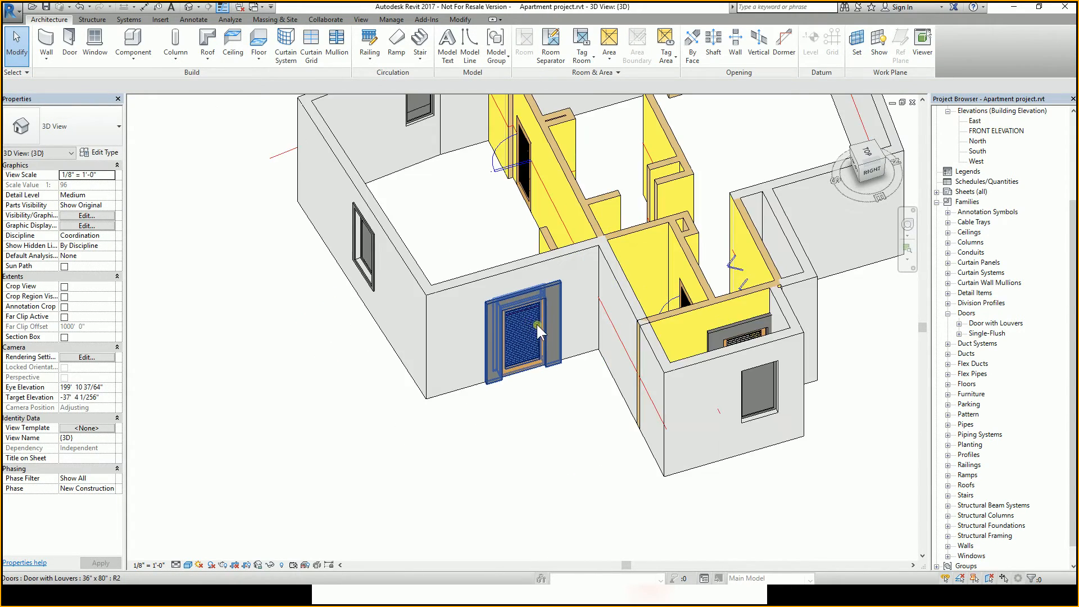
scroll(567, 278, down, 3)
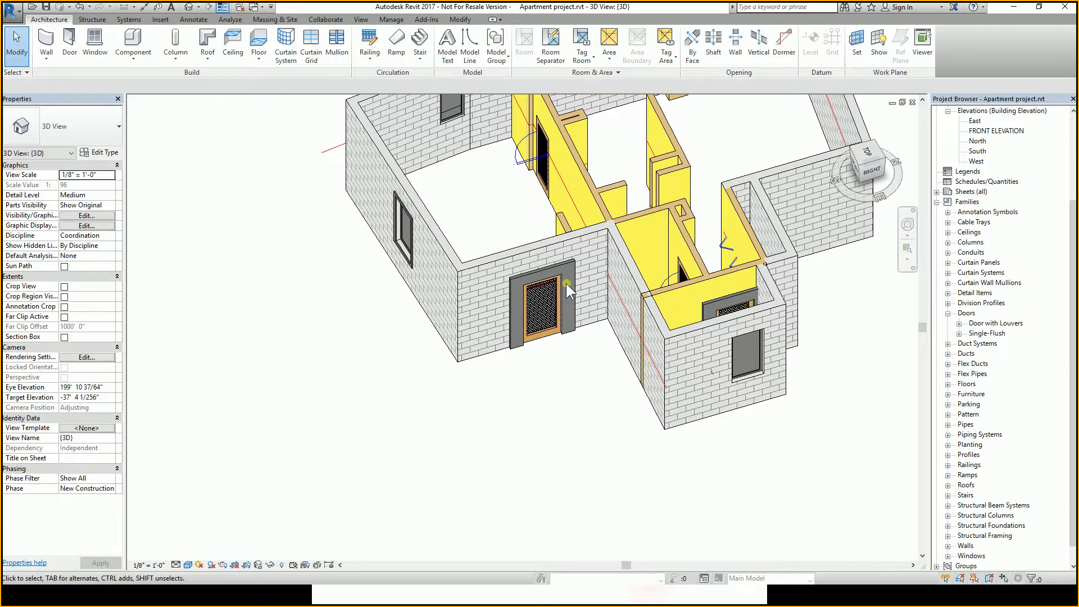
scroll(565, 283, down, 2)
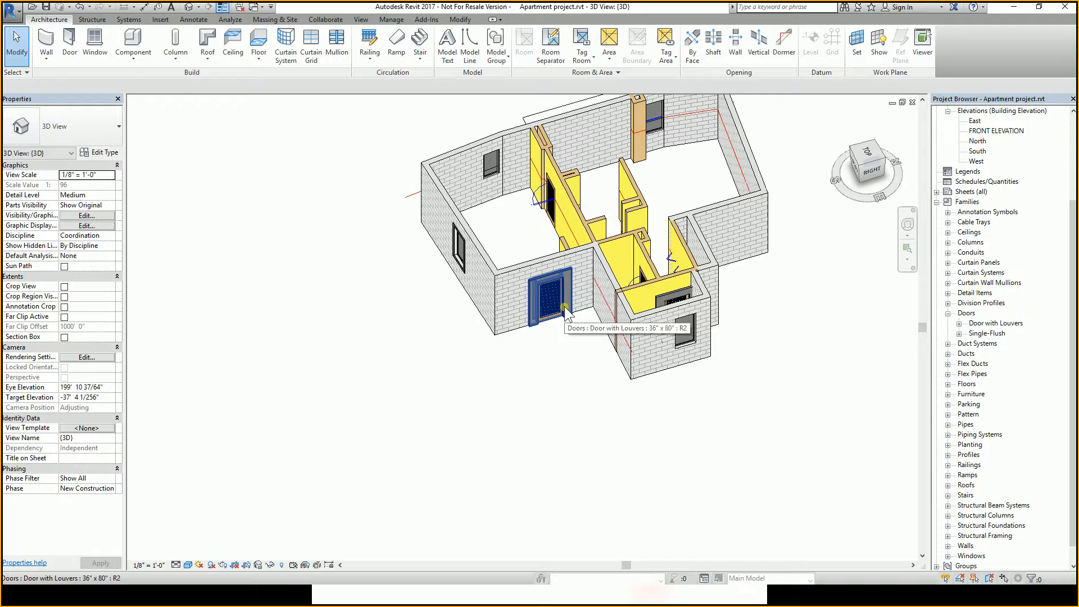
Orbit and zoom around the apartment, selecting the Door with Louvers instances and a window to inspect their trims.
shift+middle_drag(494, 345, 461, 406)
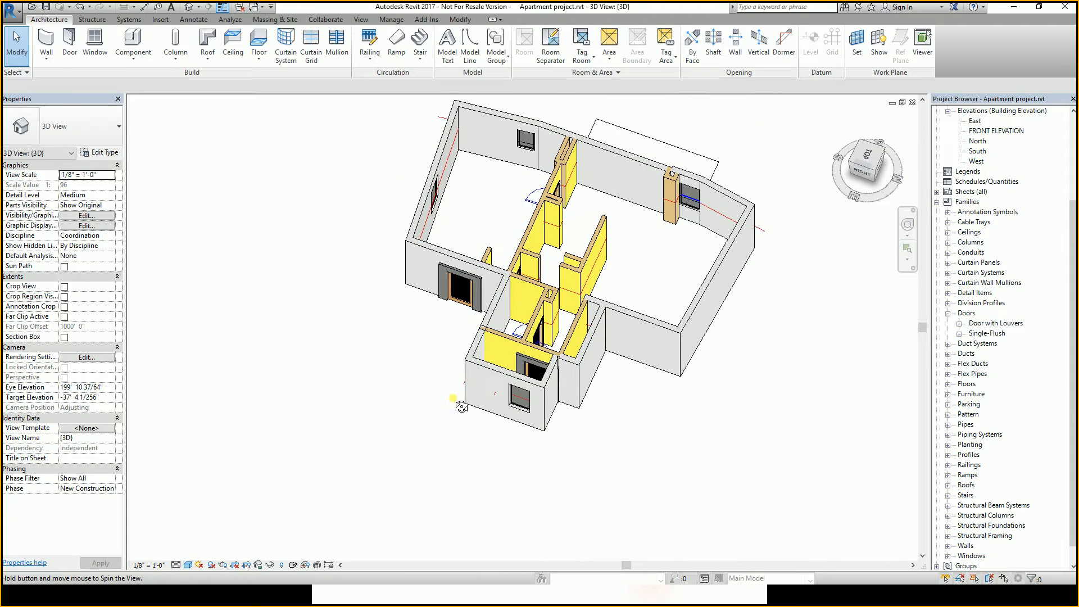
click(476, 292)
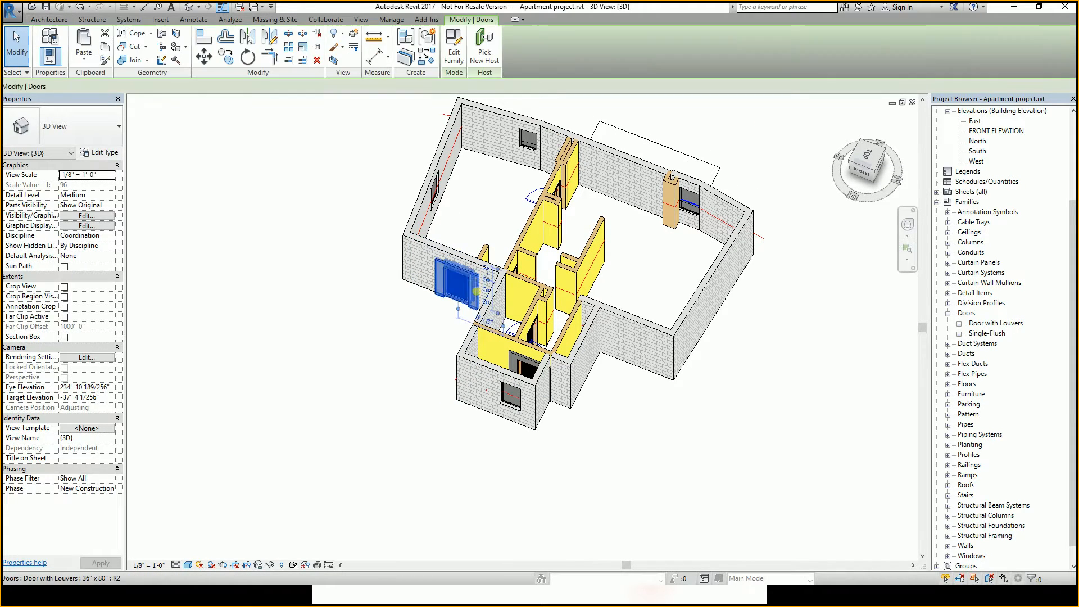
shift+middle_drag(509, 349, 570, 327)
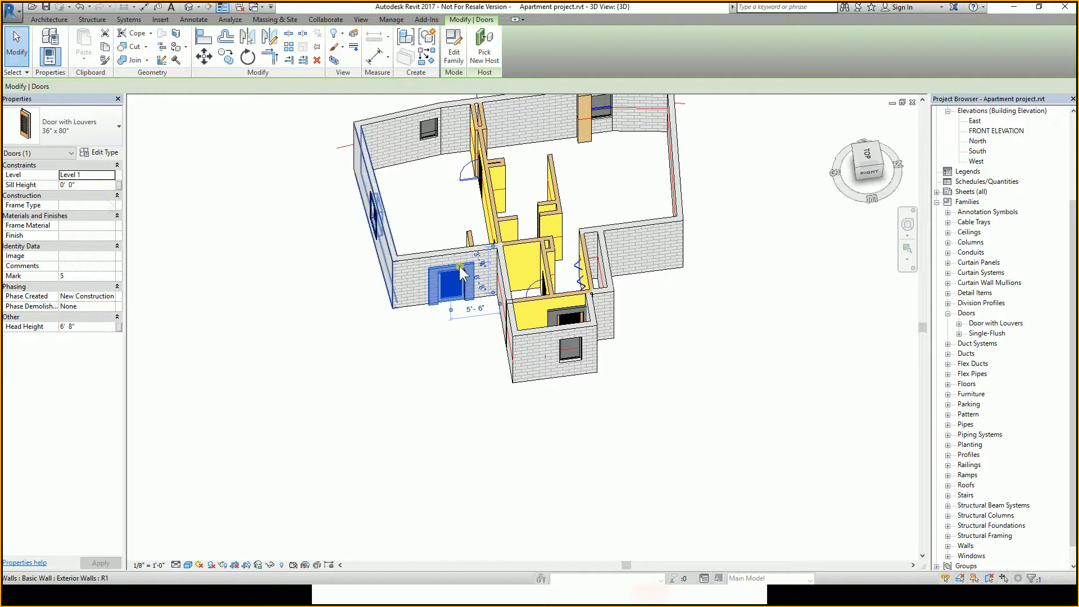
shift+middle_drag(579, 343, 652, 338)
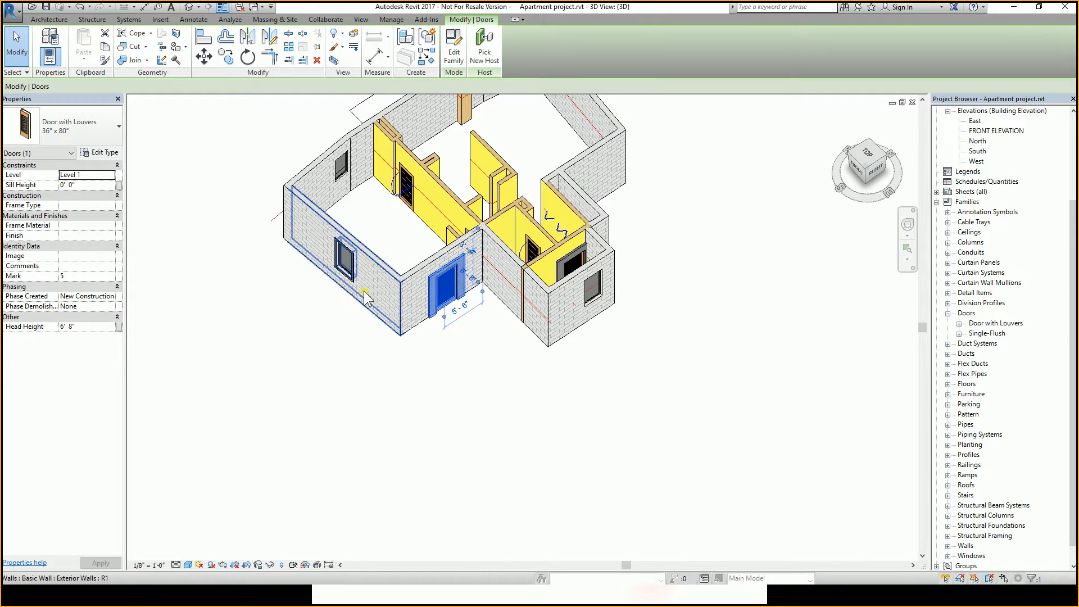
click(597, 304)
scroll(597, 303, up, 3)
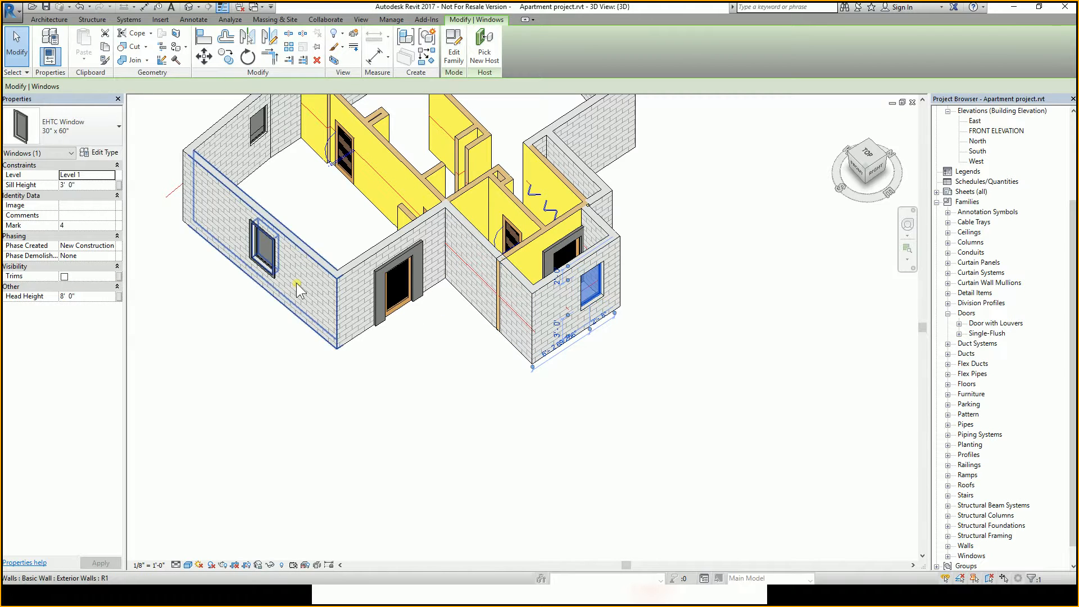
middle_drag(484, 291, 482, 327)
click(415, 315)
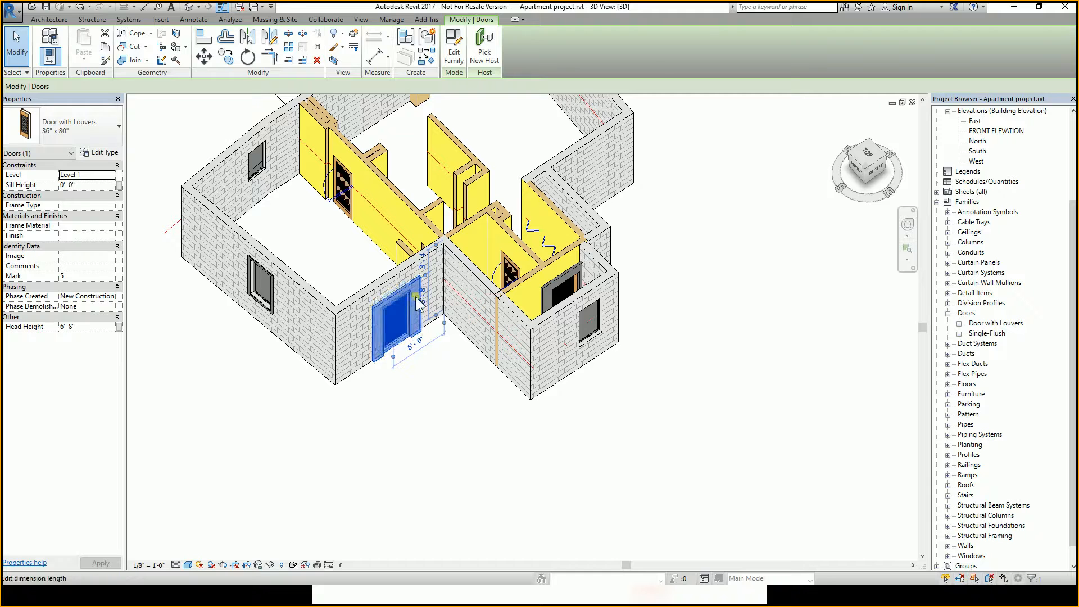
click(562, 274)
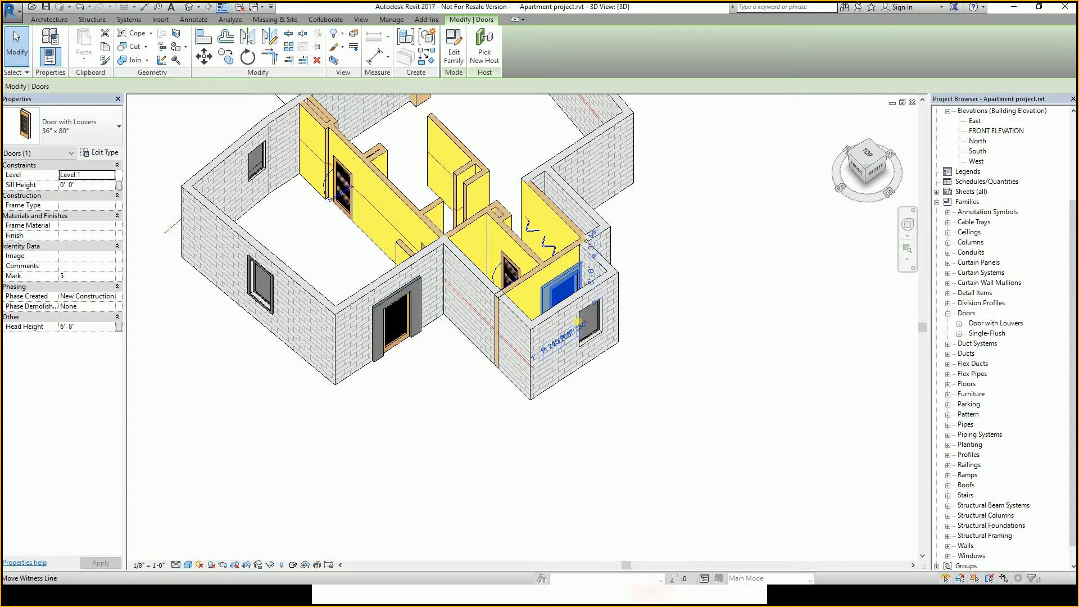
click(402, 298)
ctrl+click(536, 297)
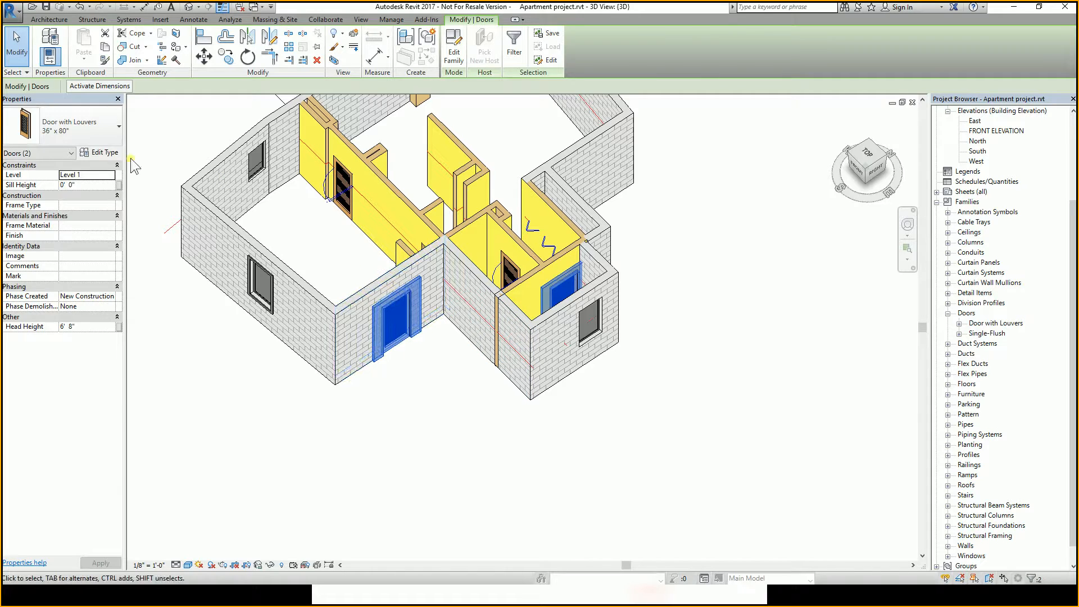
Turn off Exterior Trim in the type properties of the 36" x 80" Door with Louvers type.
click(380, 363)
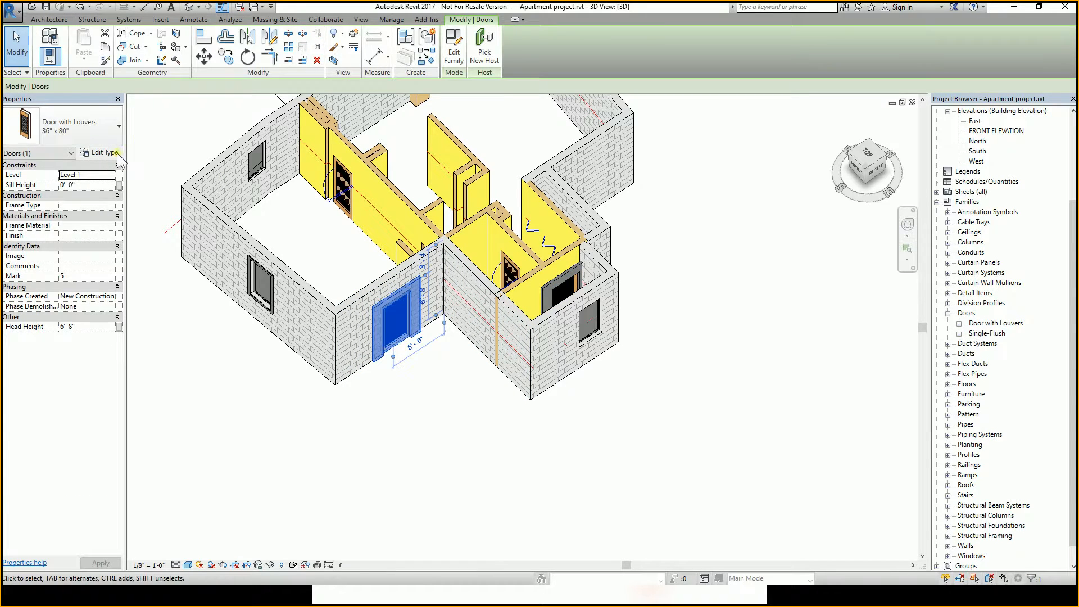
click(100, 153)
drag(713, 280, 702, 396)
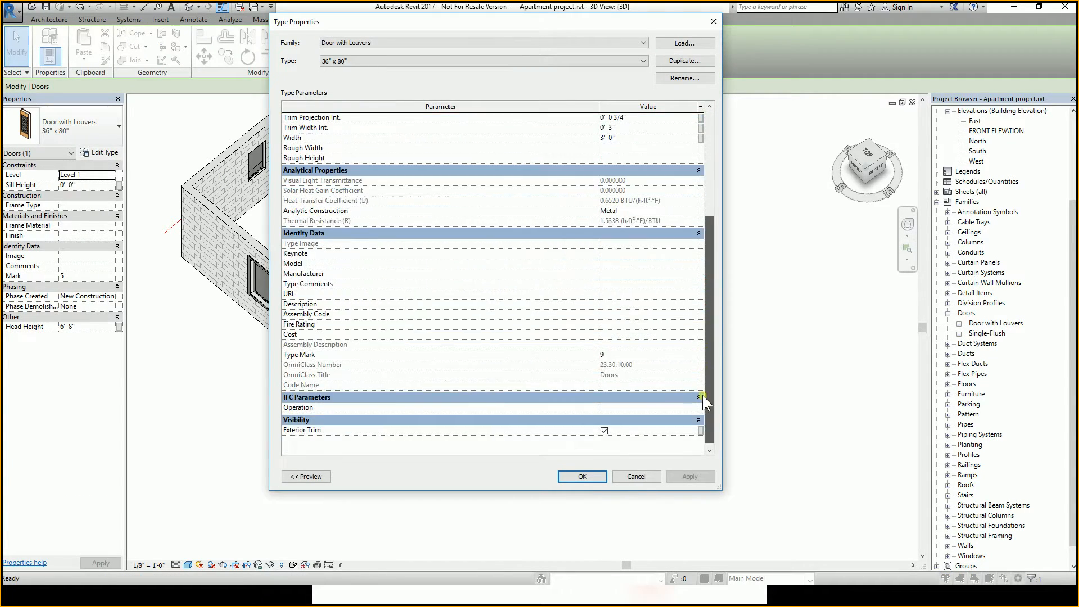
click(603, 430)
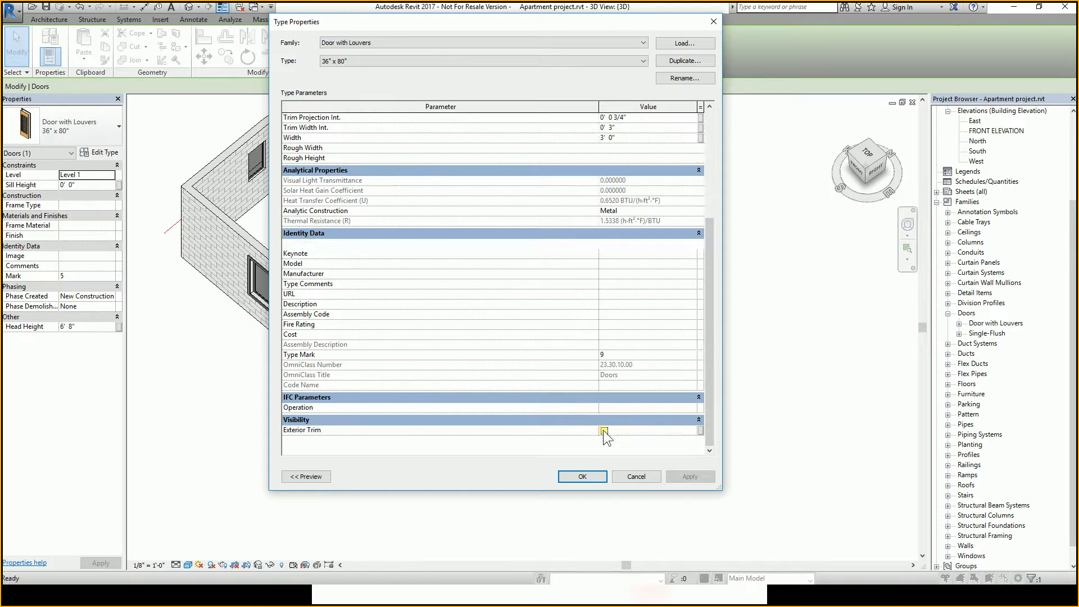
click(587, 476)
click(592, 477)
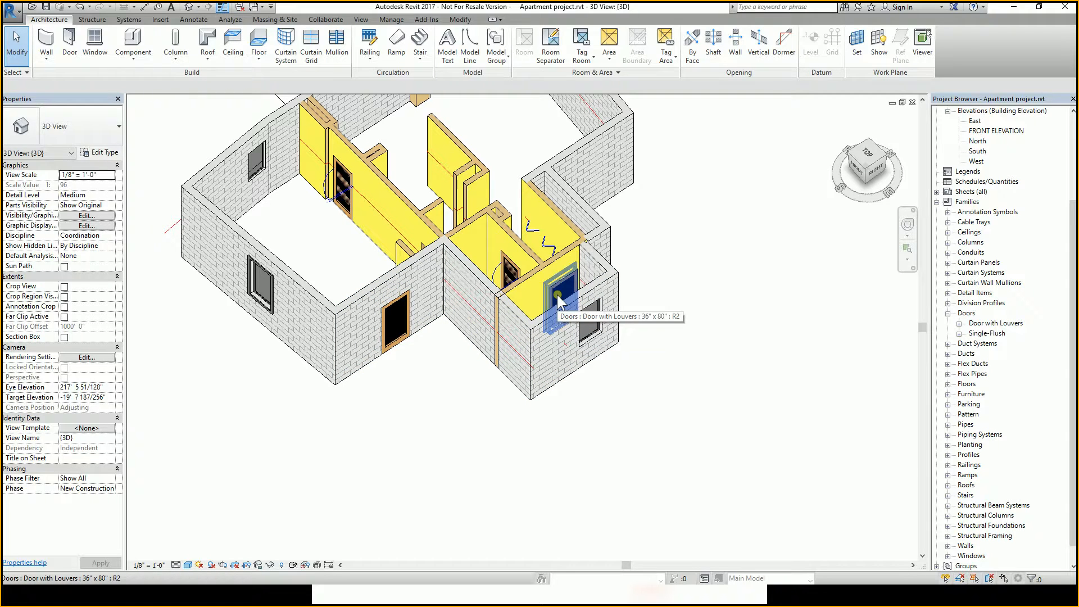
mouse_move(654, 338)
shift+middle_down()
mouse_move(608, 322)
mouse_move(634, 302)
mouse_move(587, 322)
mouse_move(643, 338)
shift+middle_up()
scroll(634, 301, down, 1)
scroll(602, 288, up, 2)
scroll(640, 282, down, 2)
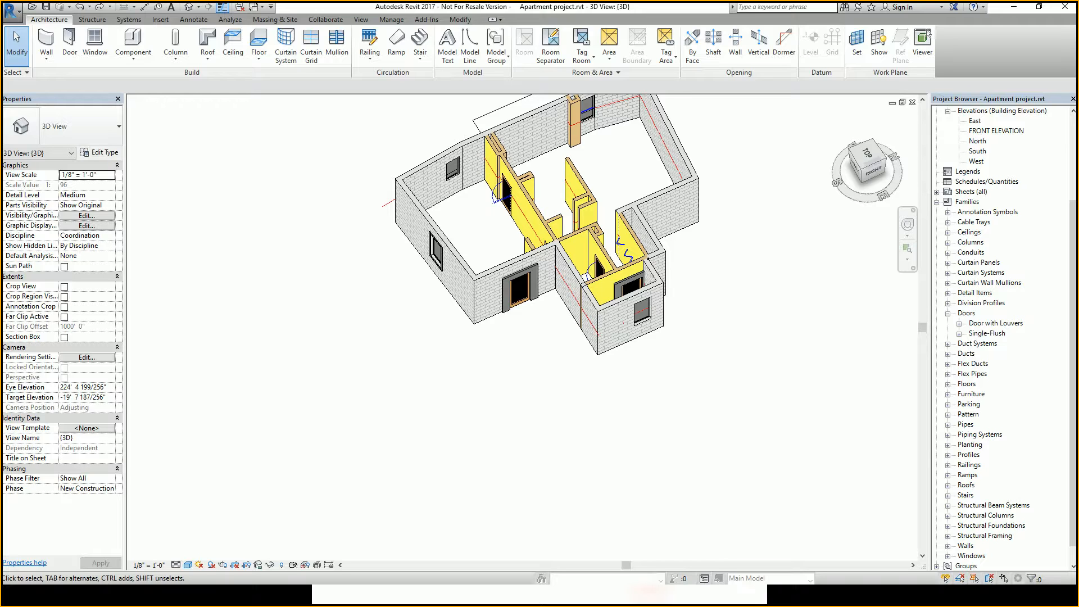
Switch to the class presentation and page through the practice exercise slides, then return to the model.
key(alt+Tab)
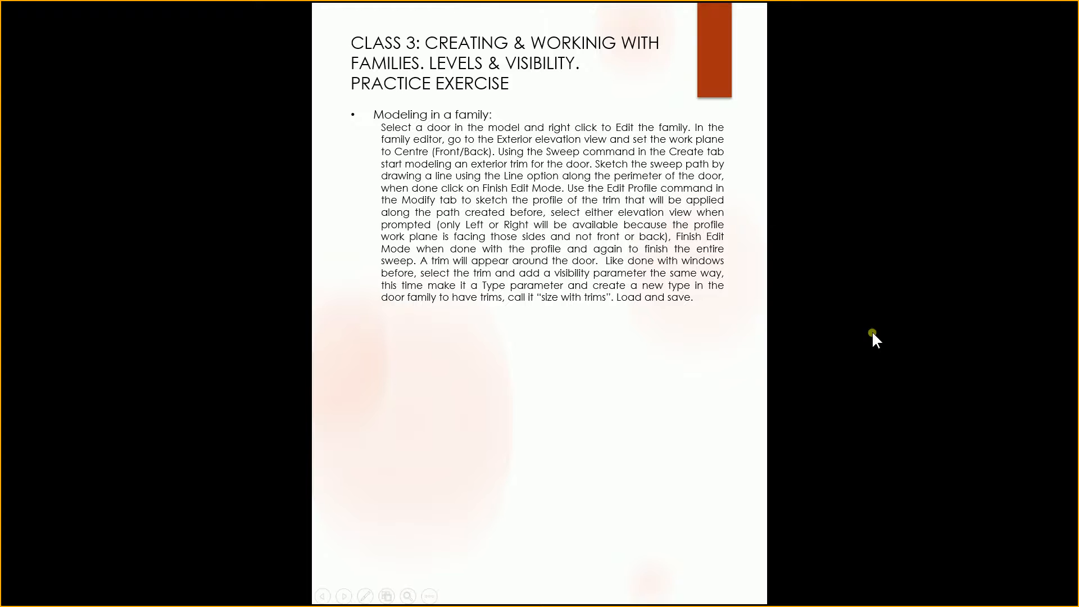
click(720, 319)
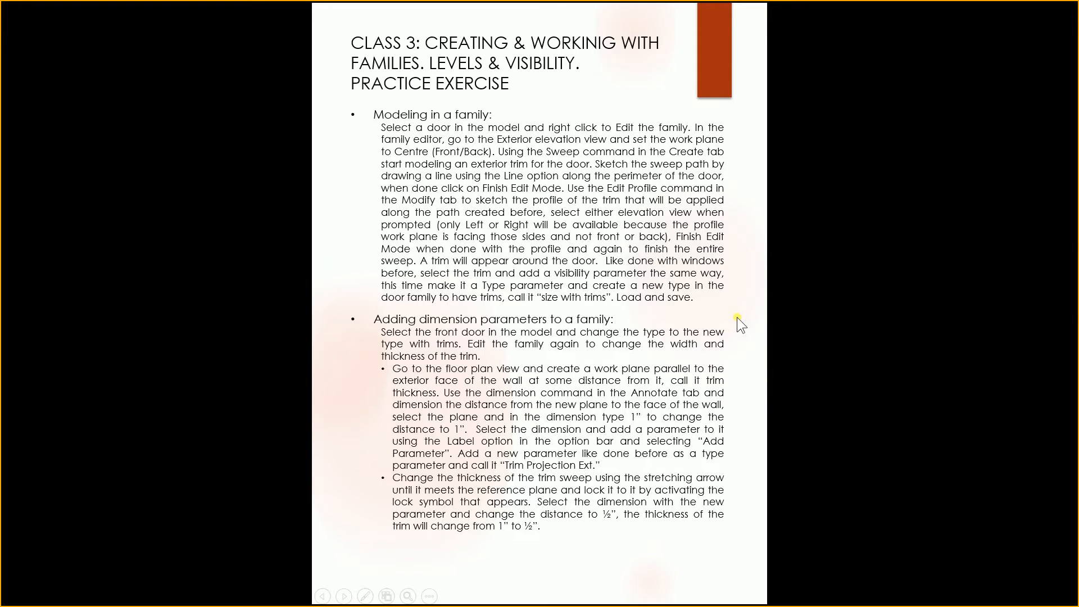
click(735, 316)
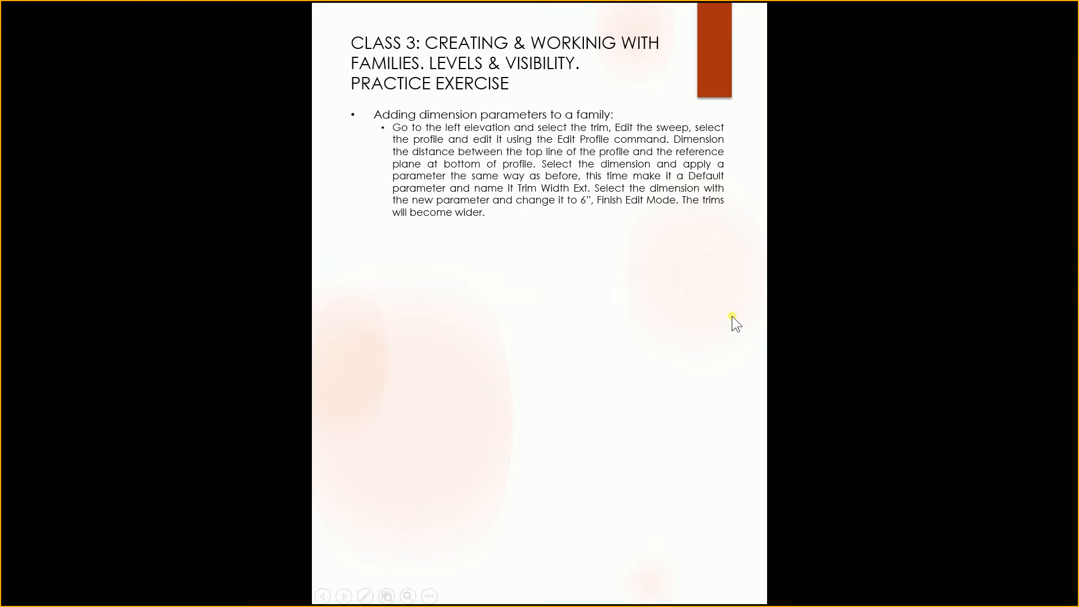
key(Left)
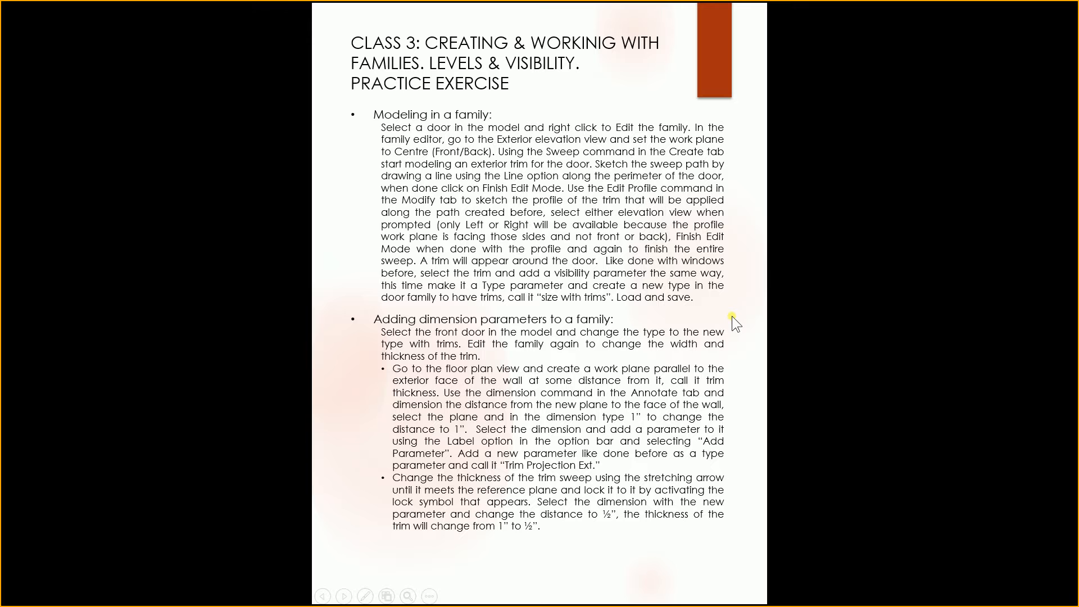
key(Right)
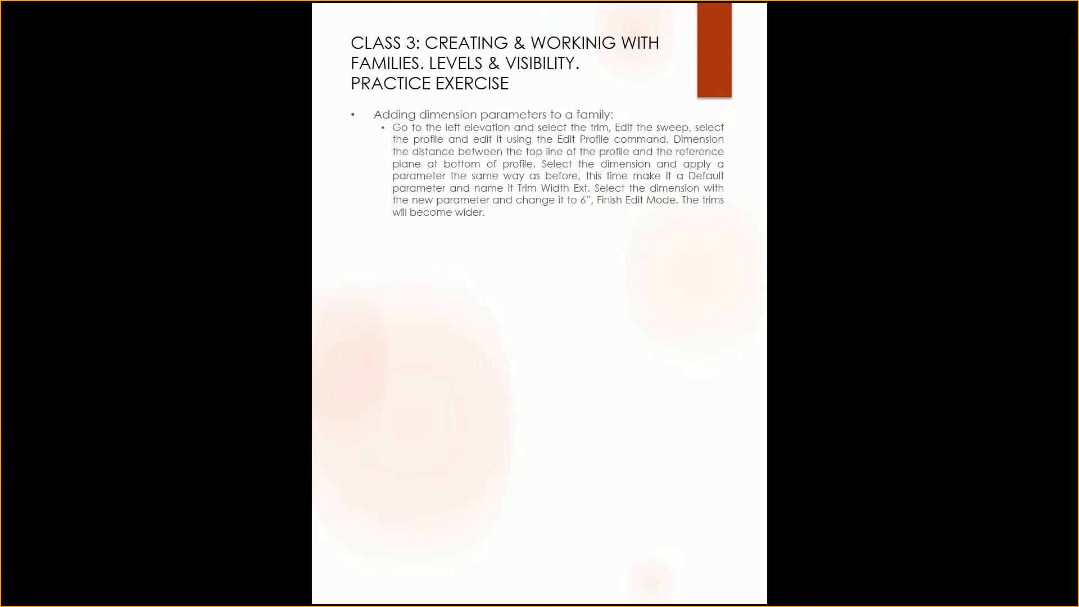
key(Right)
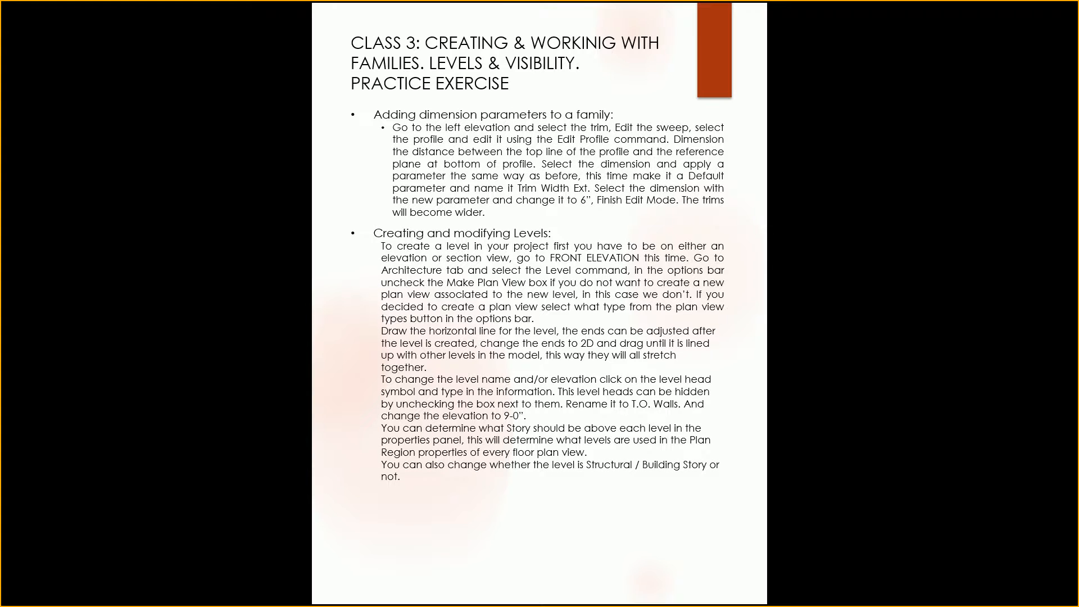
key(Right)
key(Right)
key(Right)
key(Right)
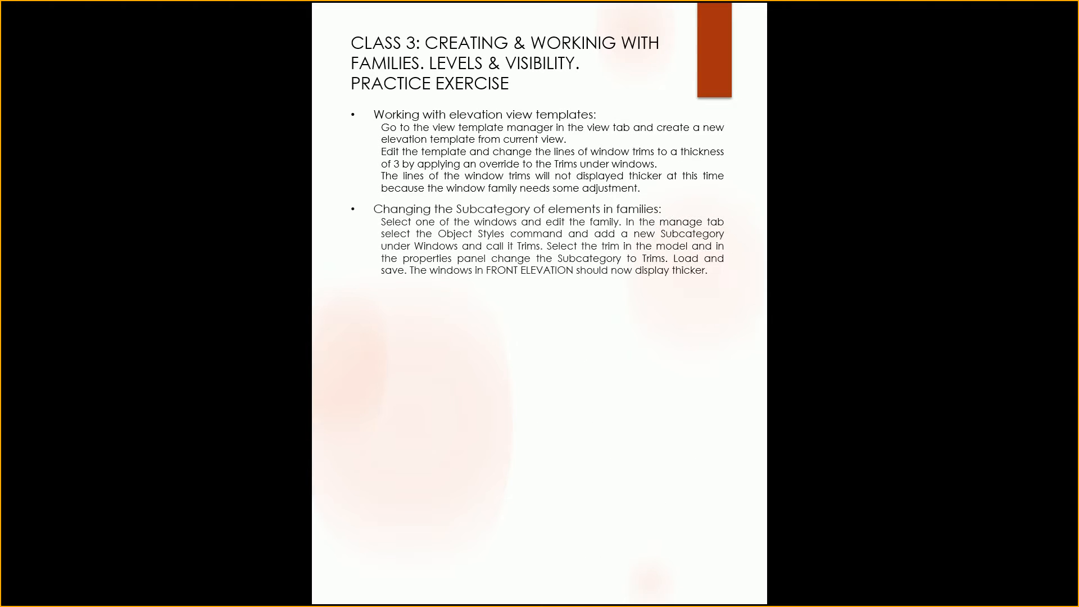
key(Right)
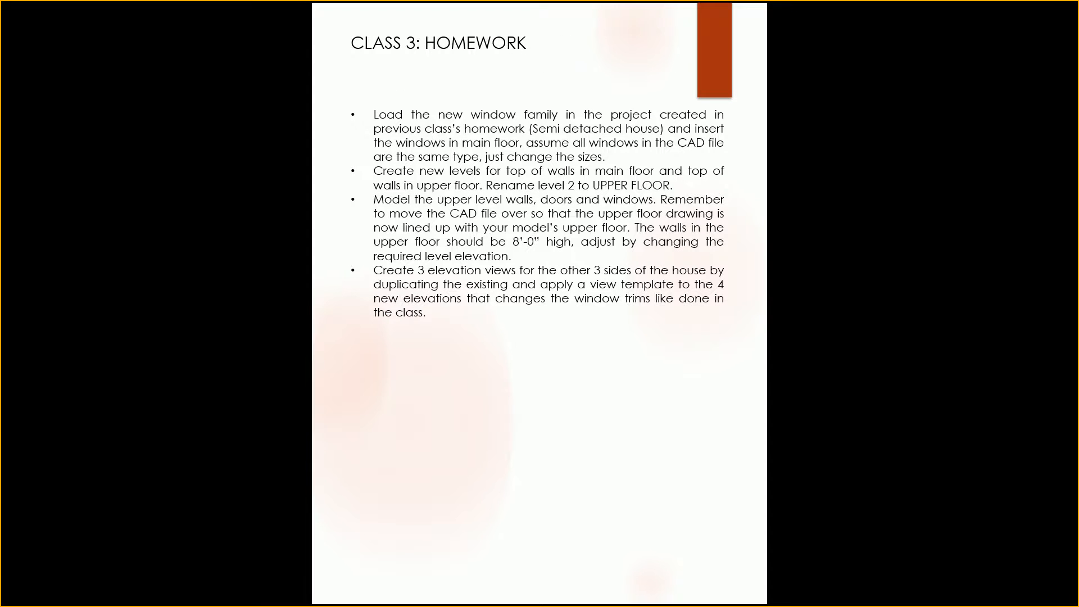
key(Left)
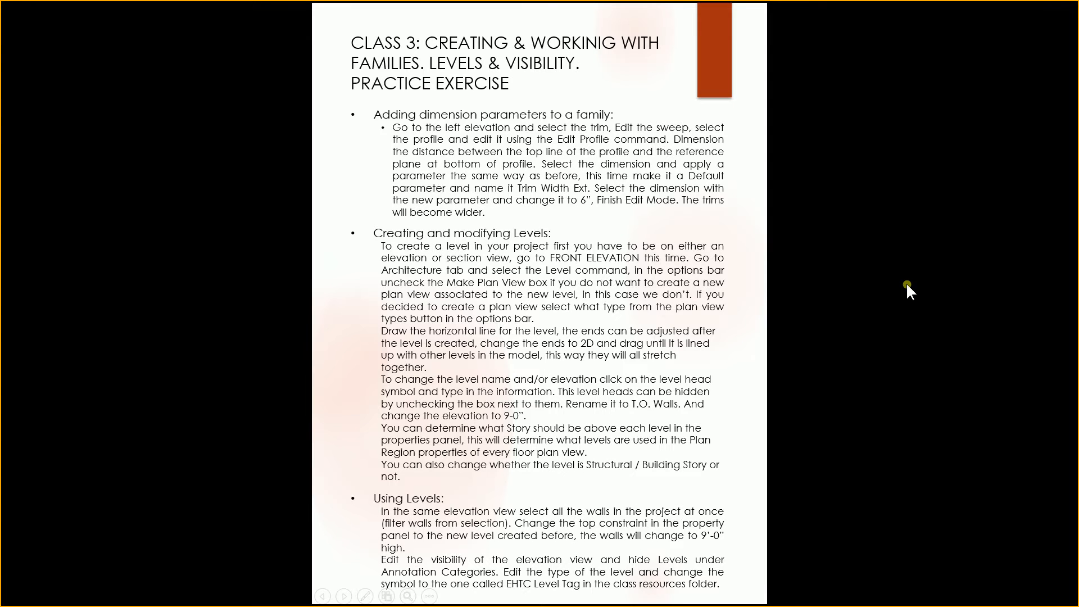
key(Left)
key(Left)
key(Left)
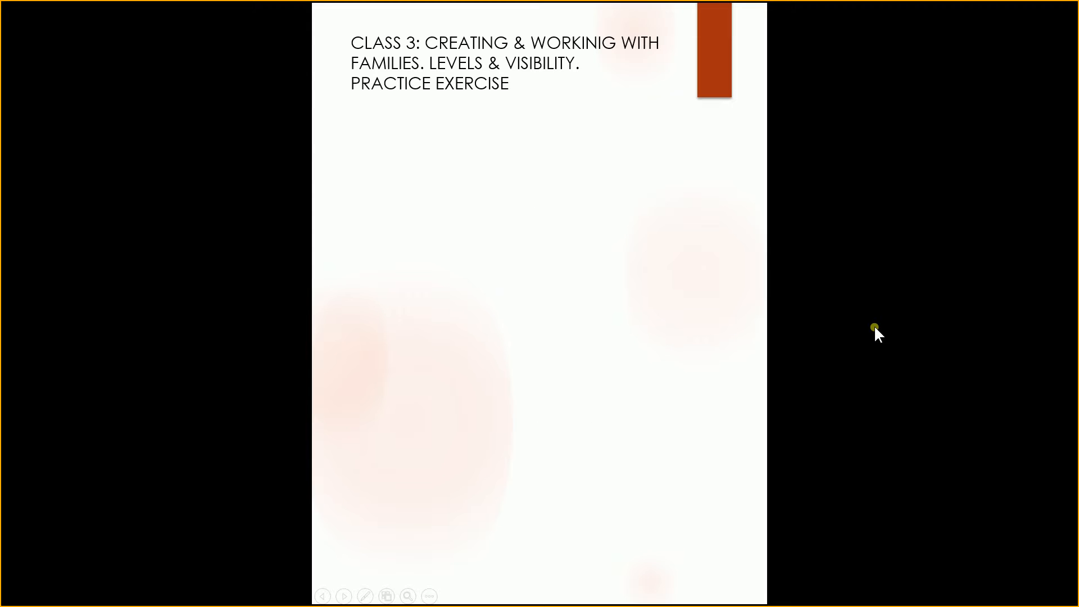
key(Left)
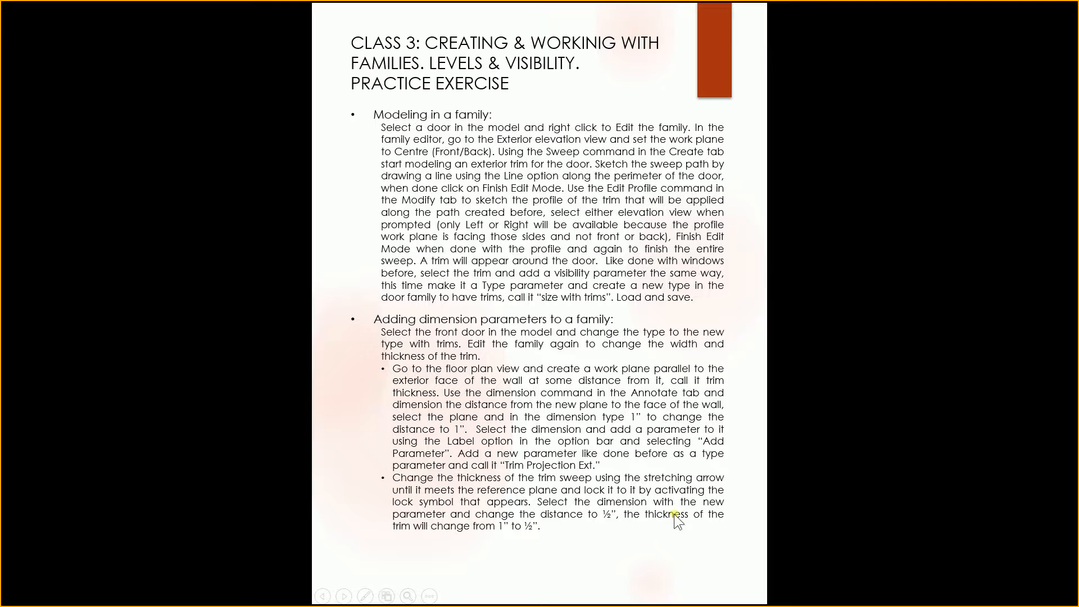
key(alt+Tab)
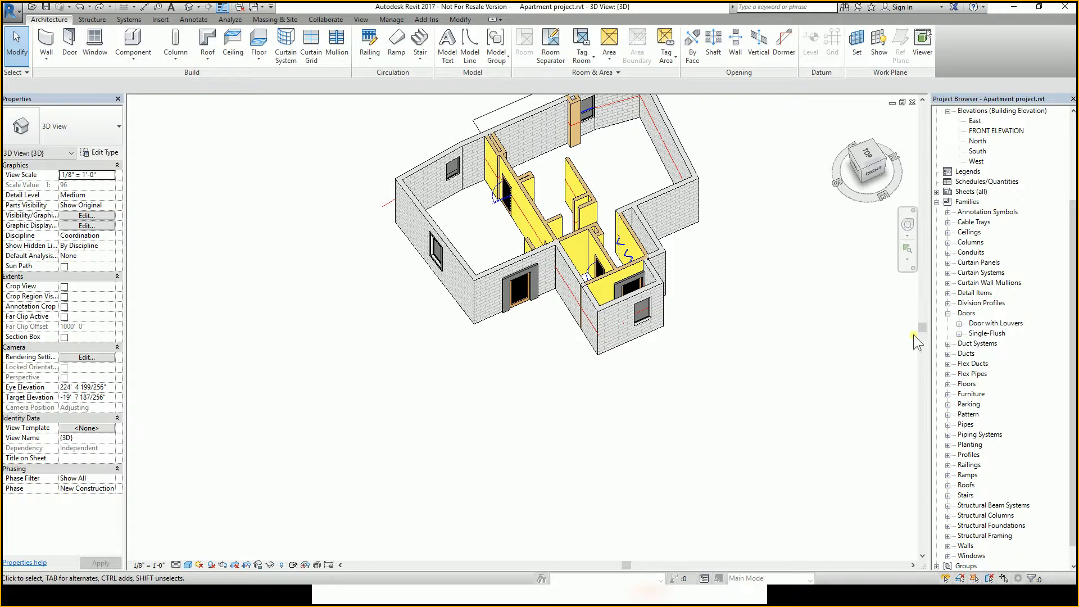
Orbit and zoom in to examine the front Door with Louvers and its surrounding wall up close.
click(527, 291)
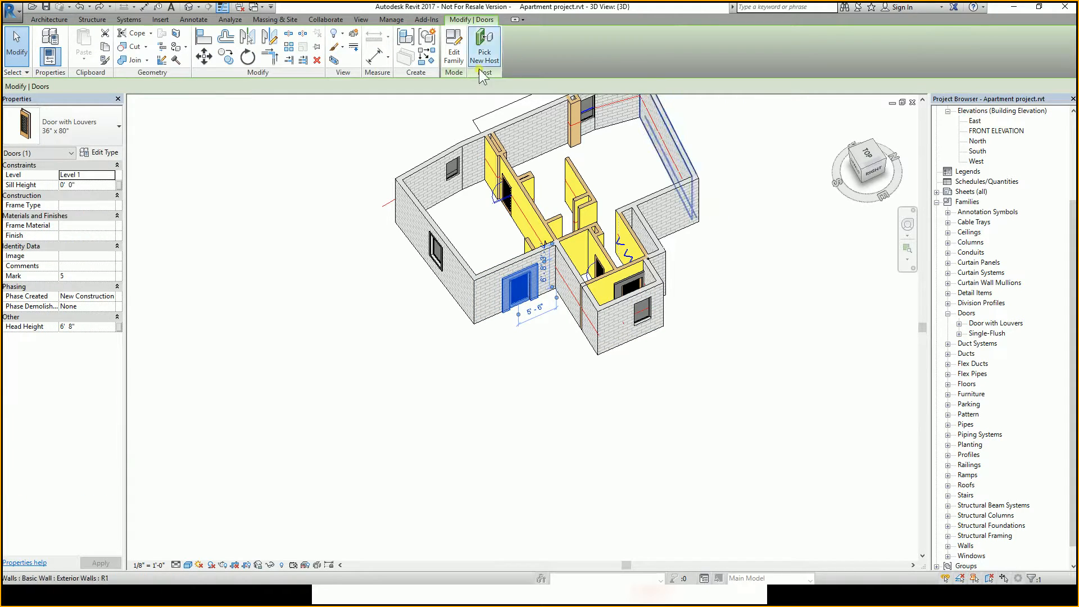
click(565, 348)
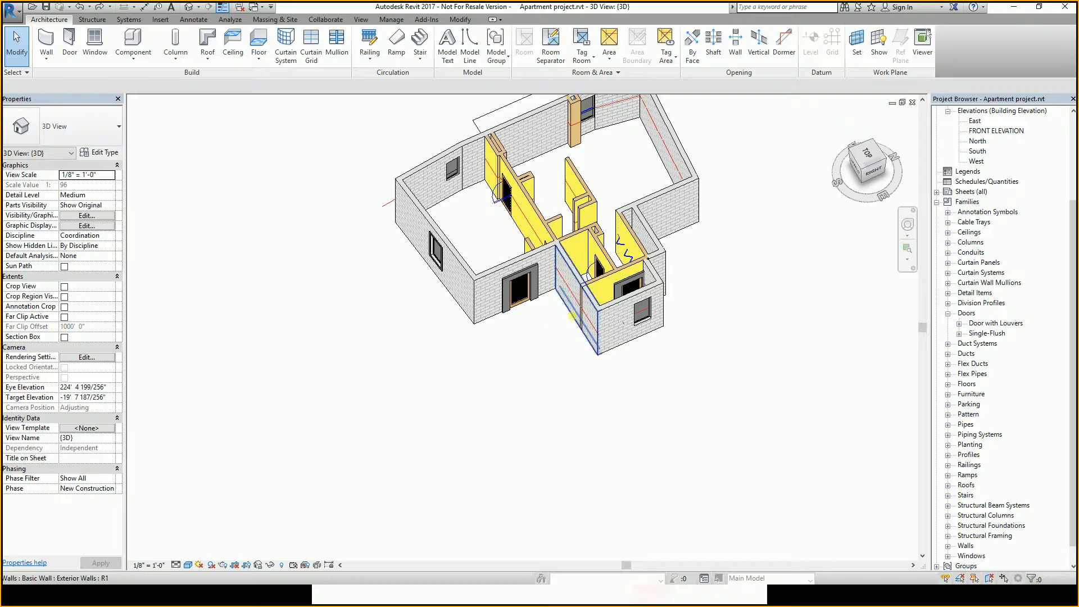
shift+middle_drag(564, 309, 513, 231)
scroll(509, 316, up, 2)
scroll(509, 318, up, 1)
shift+middle_drag(509, 318, 498, 248)
scroll(504, 310, up, 2)
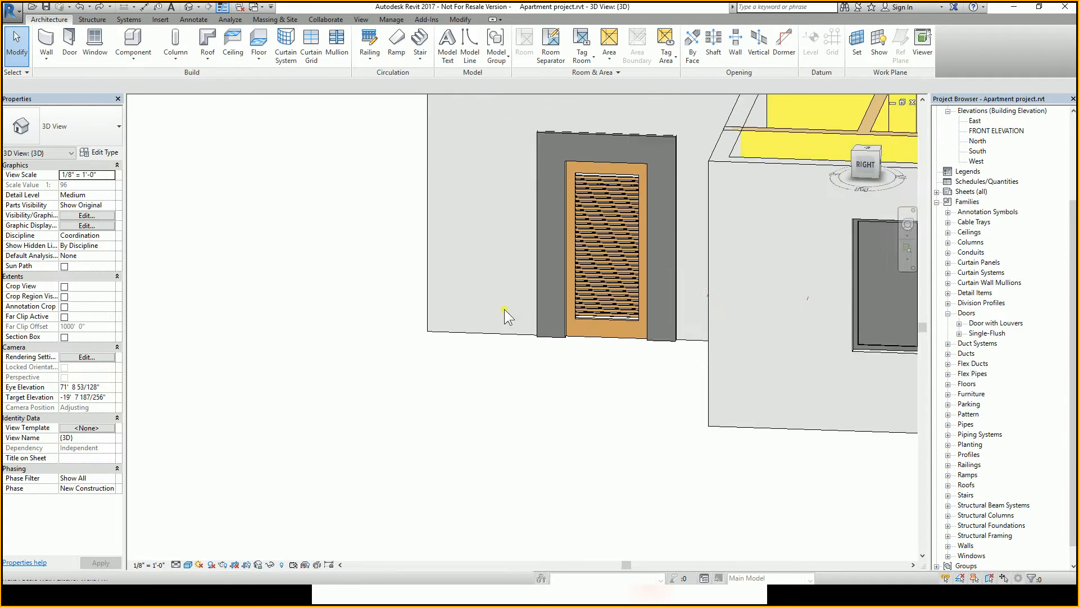
shift+middle_drag(504, 309, 569, 301)
scroll(568, 299, down, 1)
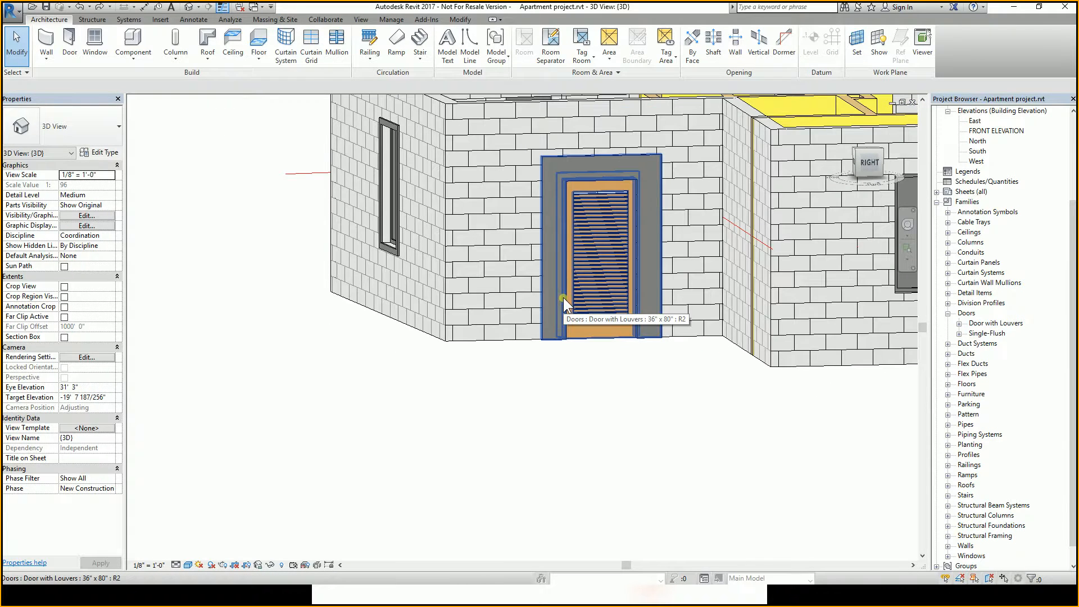
mouse_move(570, 235)
shift+middle_down()
mouse_move(618, 224)
mouse_move(551, 228)
shift+middle_up()
scroll(329, 162, up, 1)
scroll(329, 161, up, 3)
scroll(328, 146, down, 6)
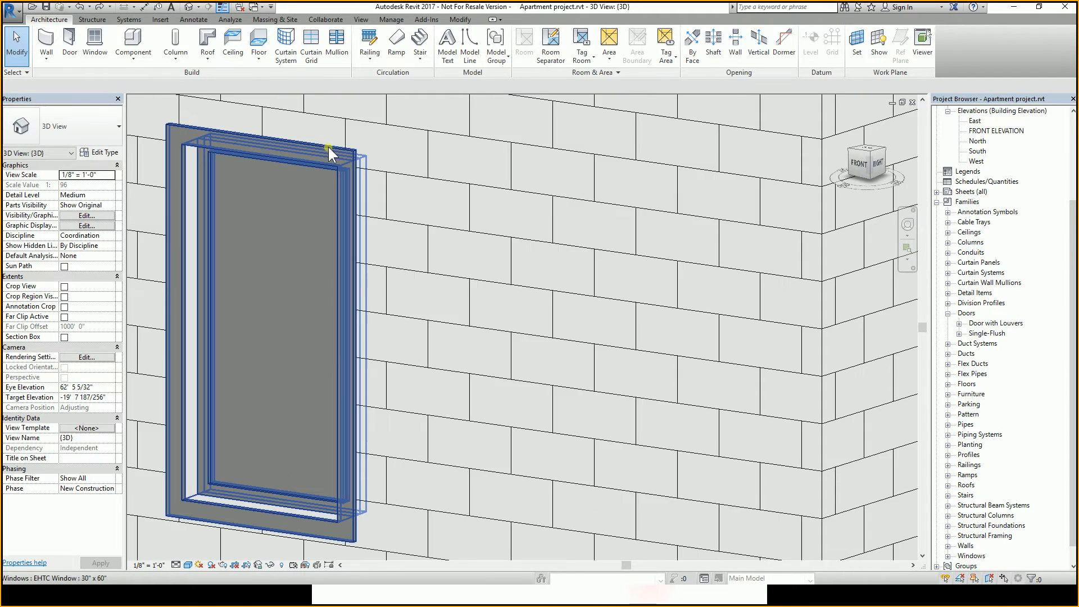
shift+middle_drag(553, 228, 510, 372)
Open the Door with Louvers family for editing, select the trim sweep, and enter Edit Sweep mode.
click(506, 261)
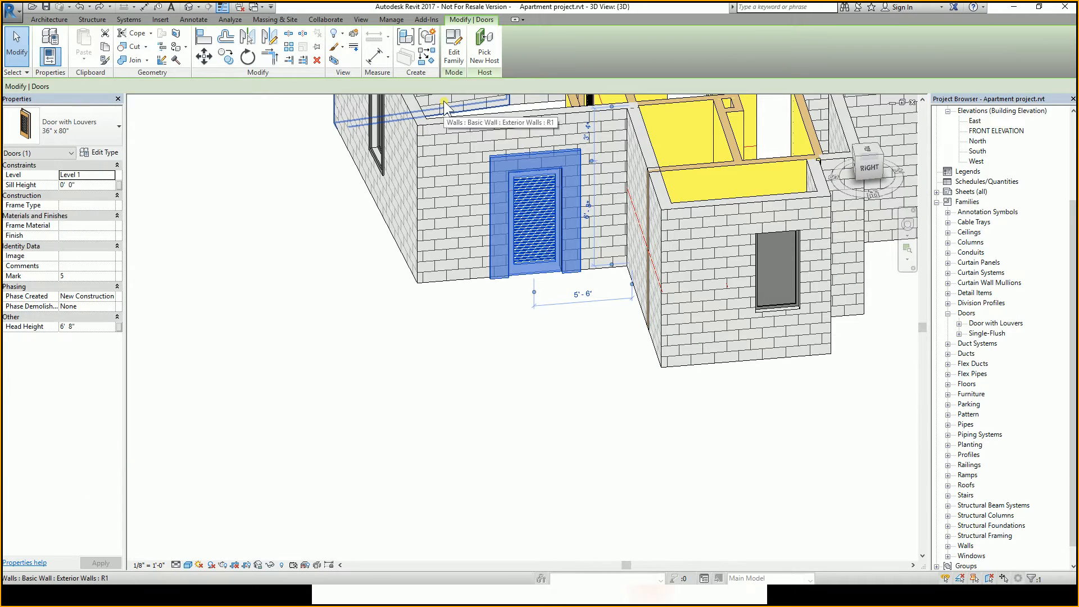
click(456, 56)
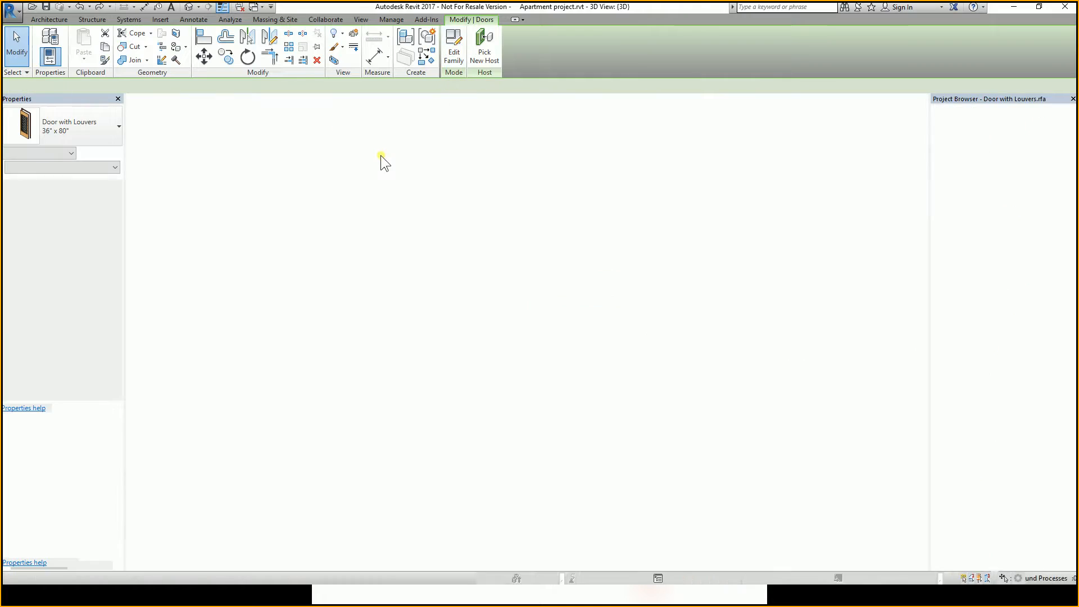
click(655, 230)
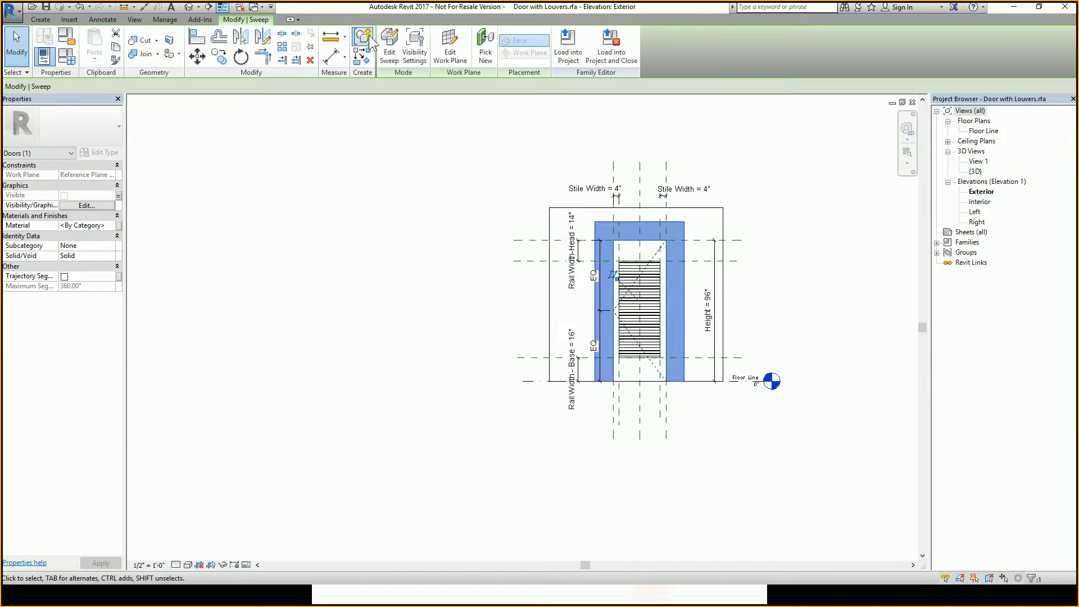
click(395, 56)
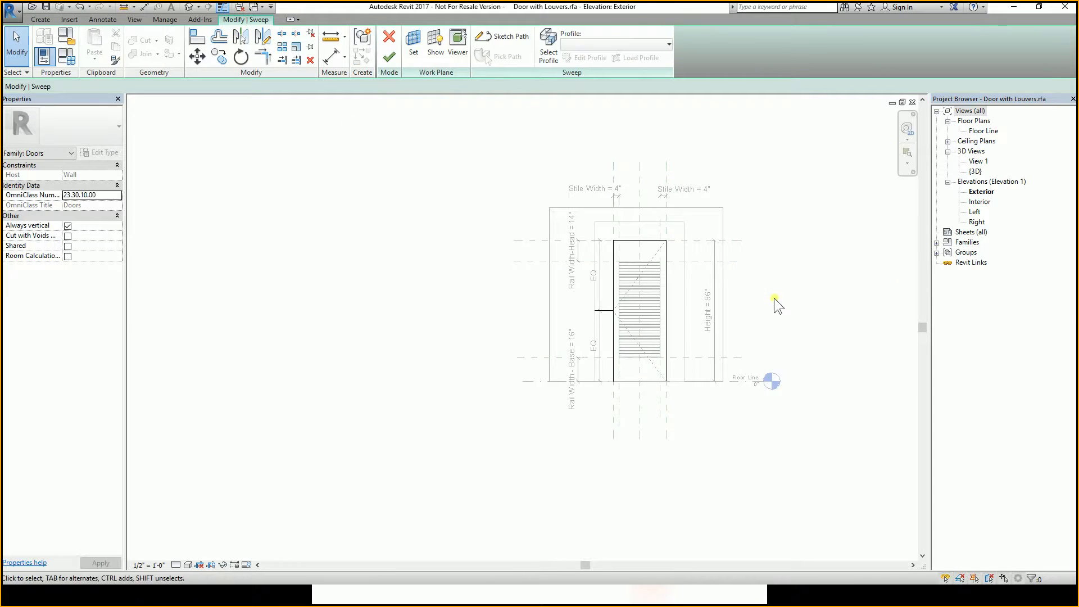
scroll(639, 323, up, 5)
scroll(582, 255, down, 2)
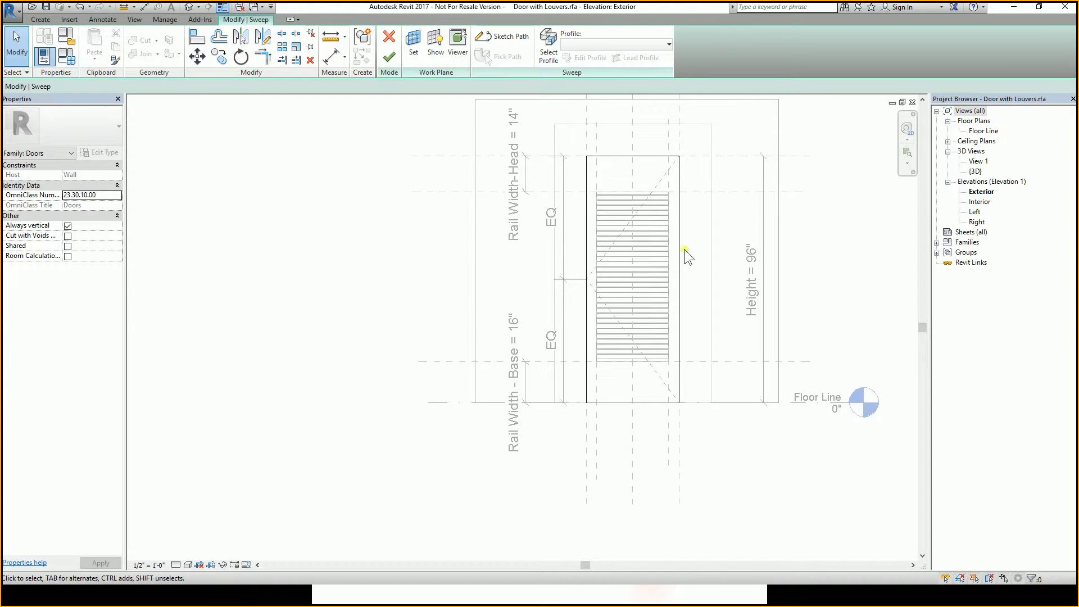
Start editing the sweep's sketched profile, opening the Floor Line floor plan to draw it in.
click(574, 279)
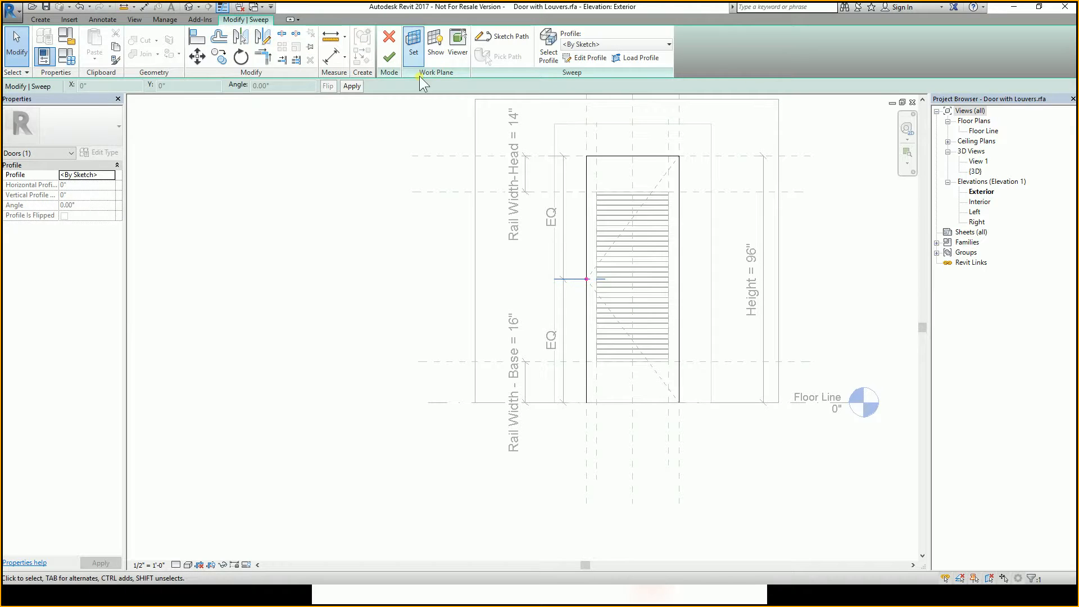
click(586, 59)
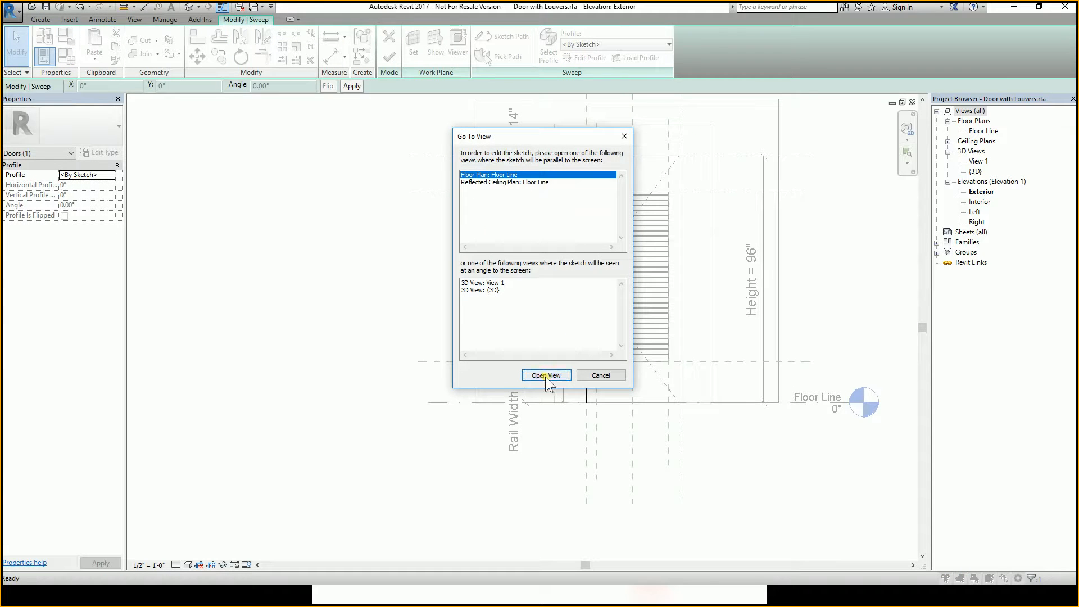
click(545, 375)
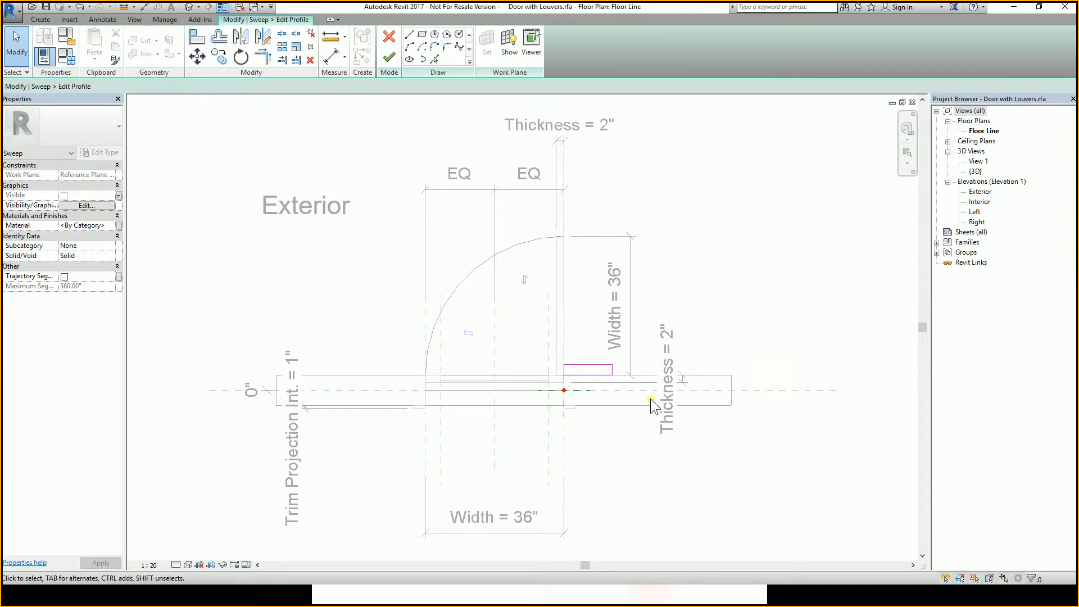
Dimension the distance between the trim profile's outer edge and the wall's exterior face.
scroll(691, 340, up, 2)
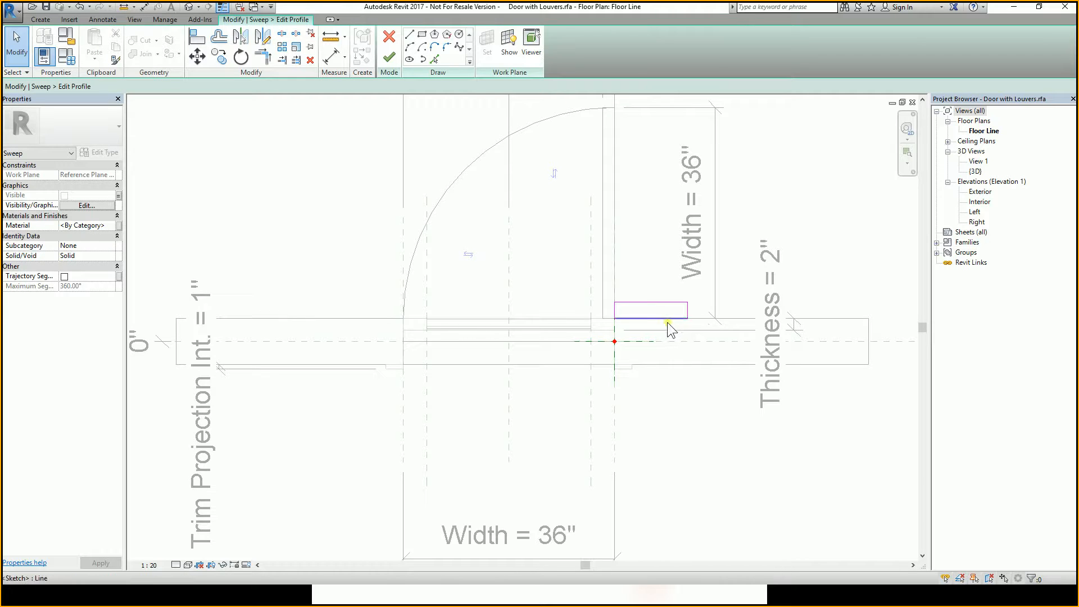
click(336, 57)
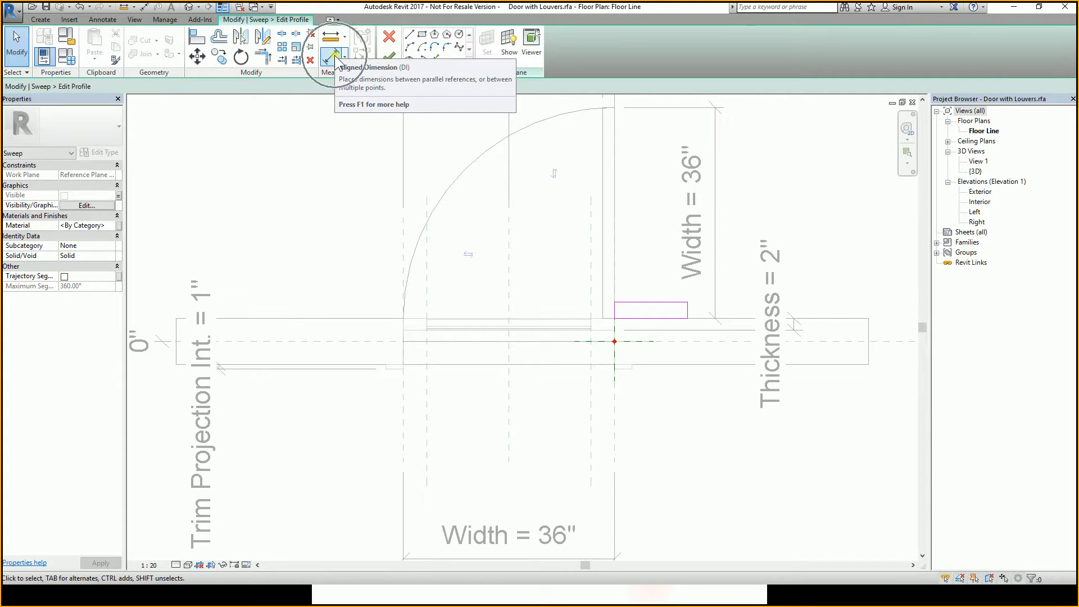
click(649, 303)
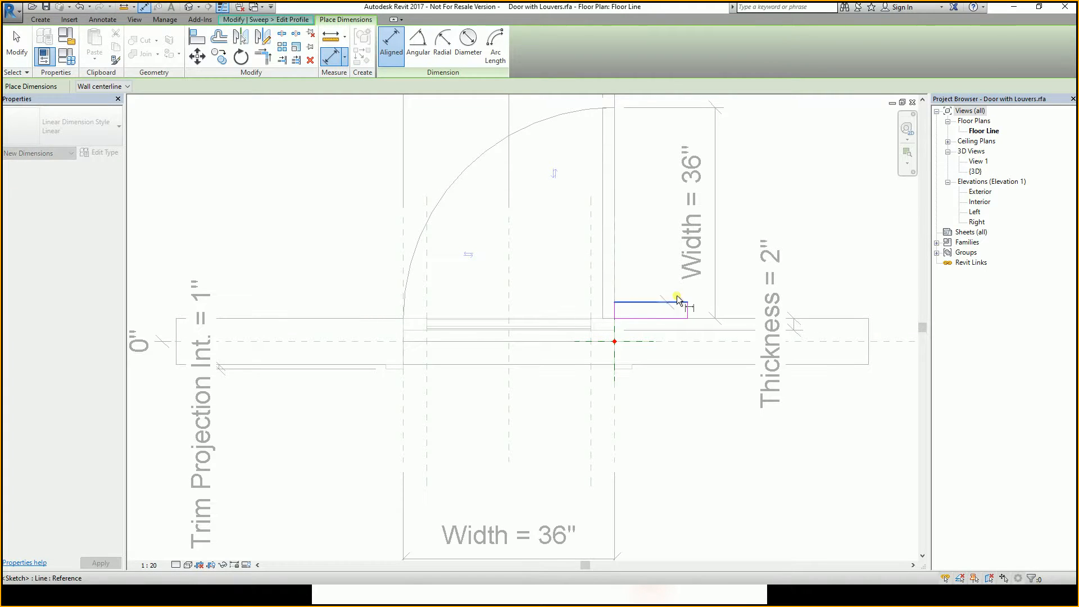
key(Tab)
click(828, 316)
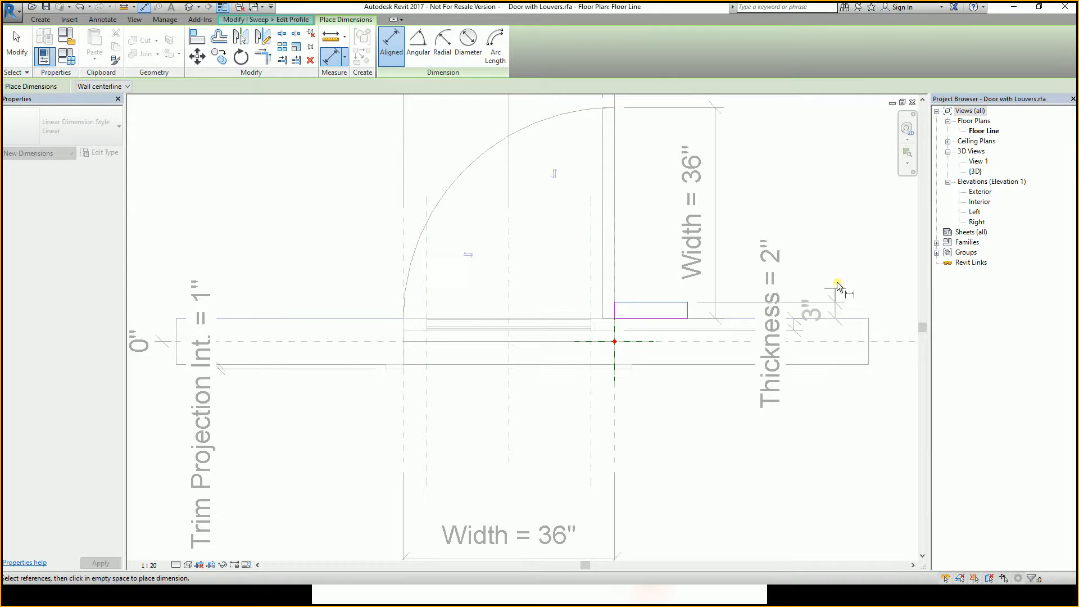
click(843, 254)
key(Escape)
key(Escape)
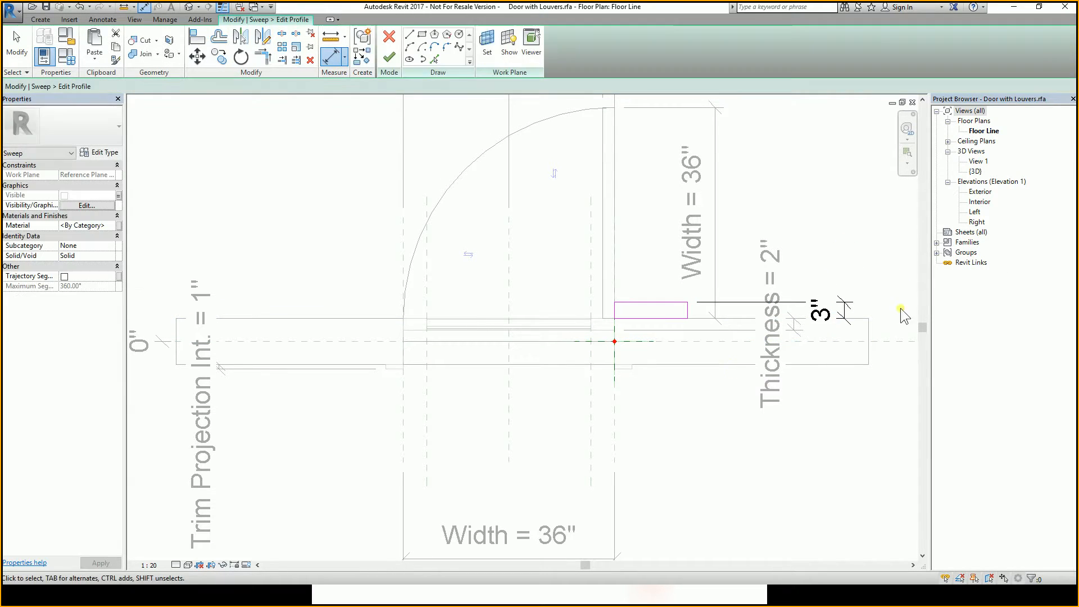
Check the practice exercise instructions in the class presentation, then return to the family editor.
click(821, 310)
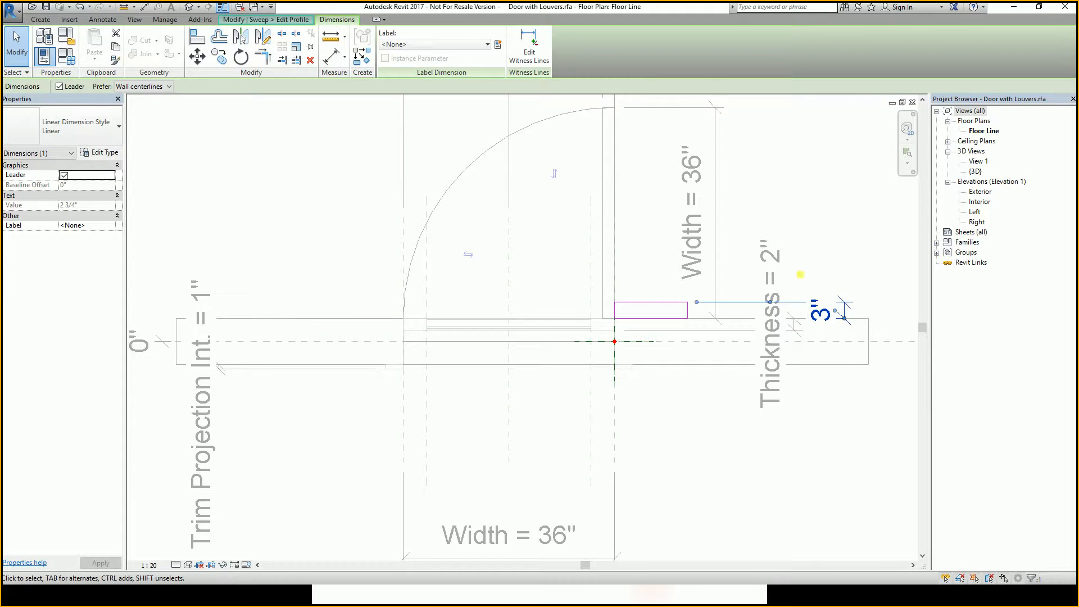
click(848, 265)
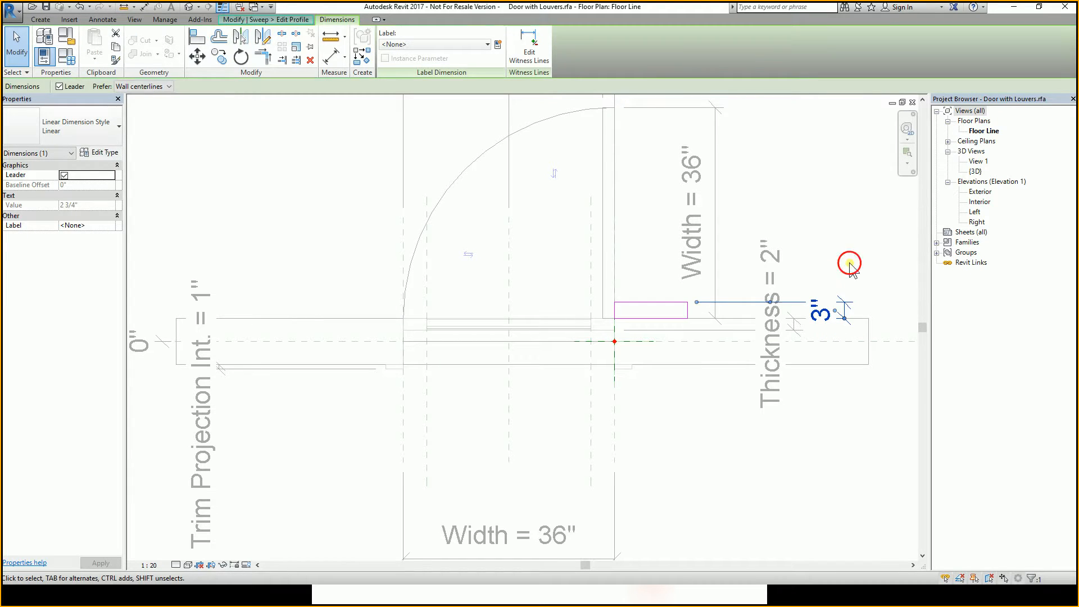
click(673, 303)
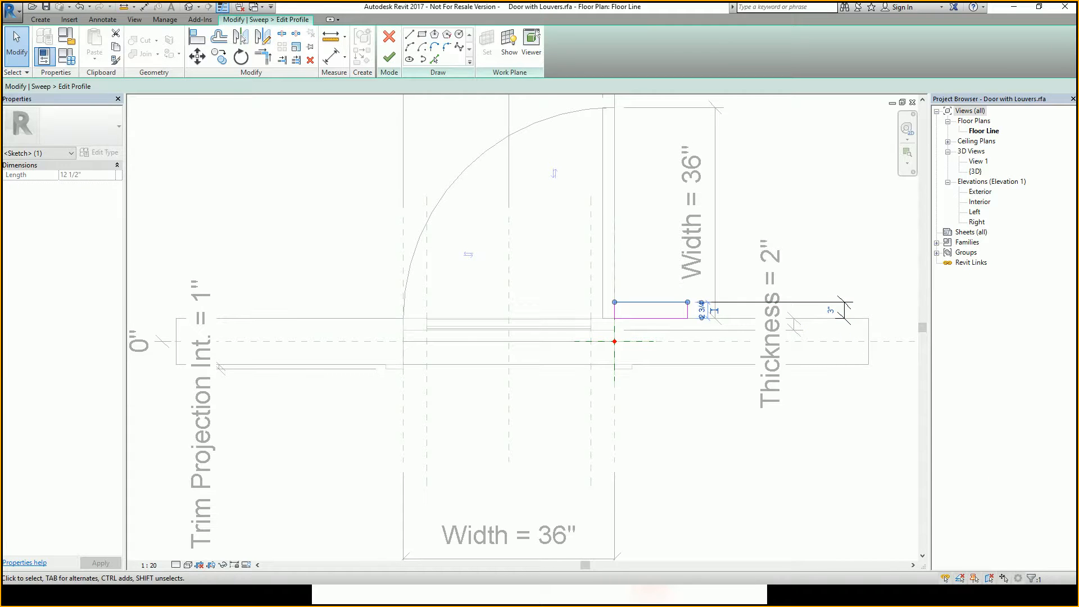
key(alt+Tab)
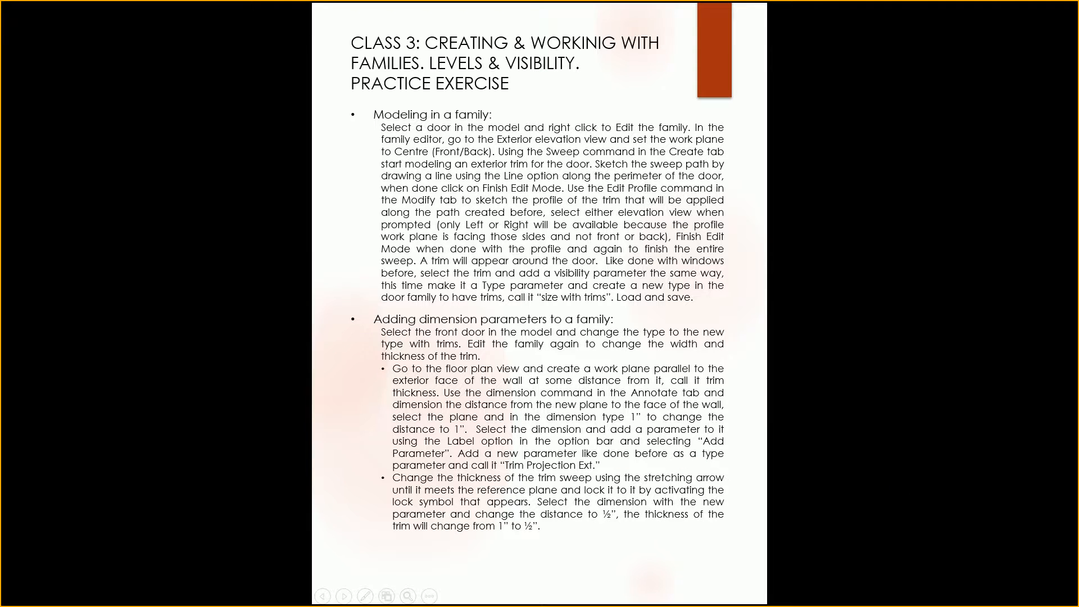
key(alt+Tab)
Move the trim profile's outer edge to 1" from the wall's exterior face.
scroll(768, 322, up, 2)
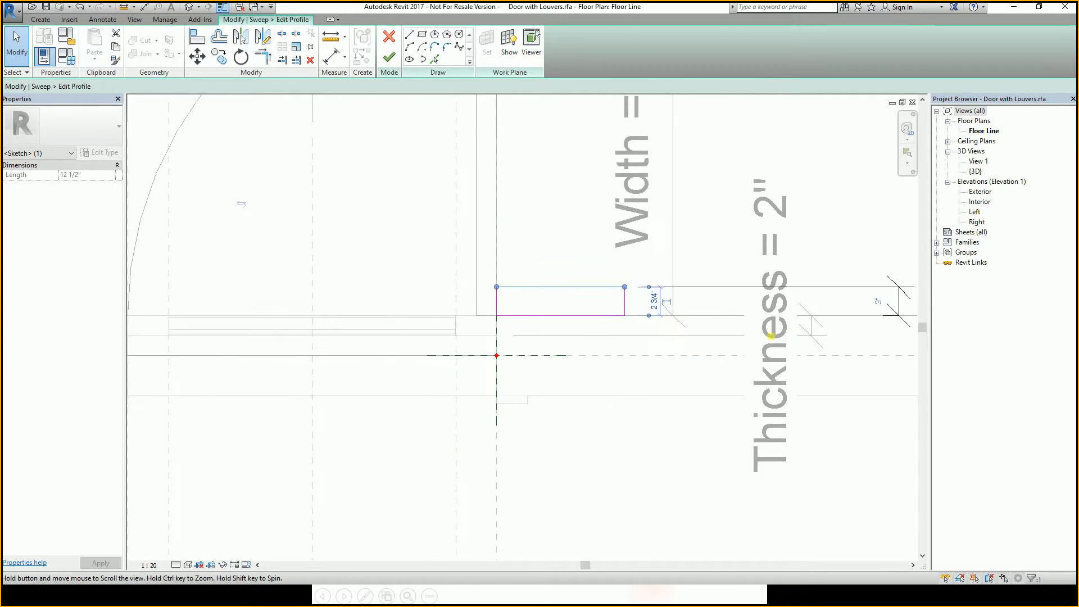
middle_drag(769, 322, 502, 324)
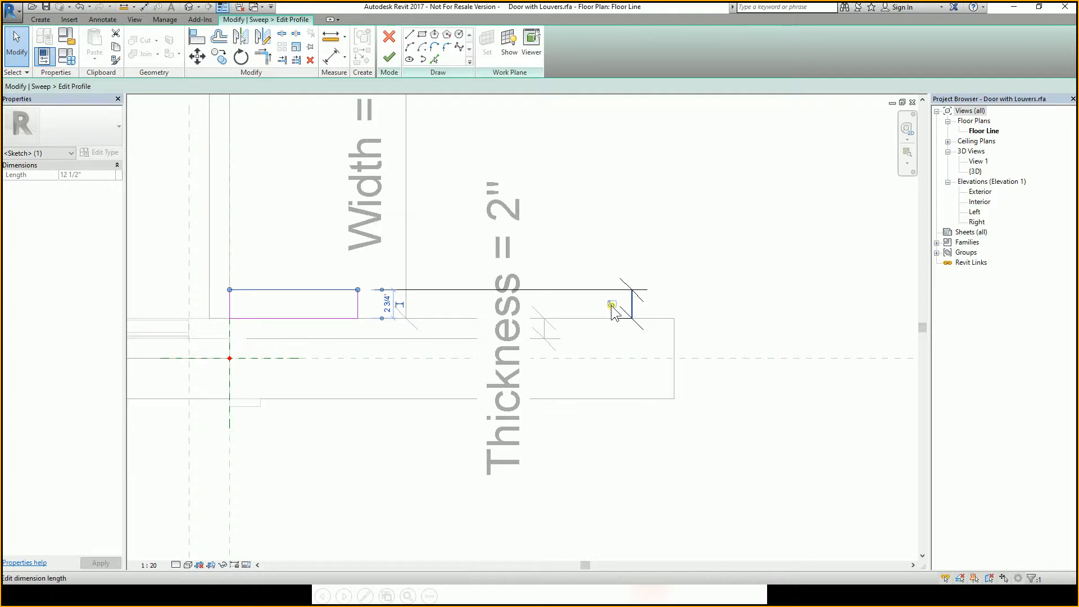
click(441, 304)
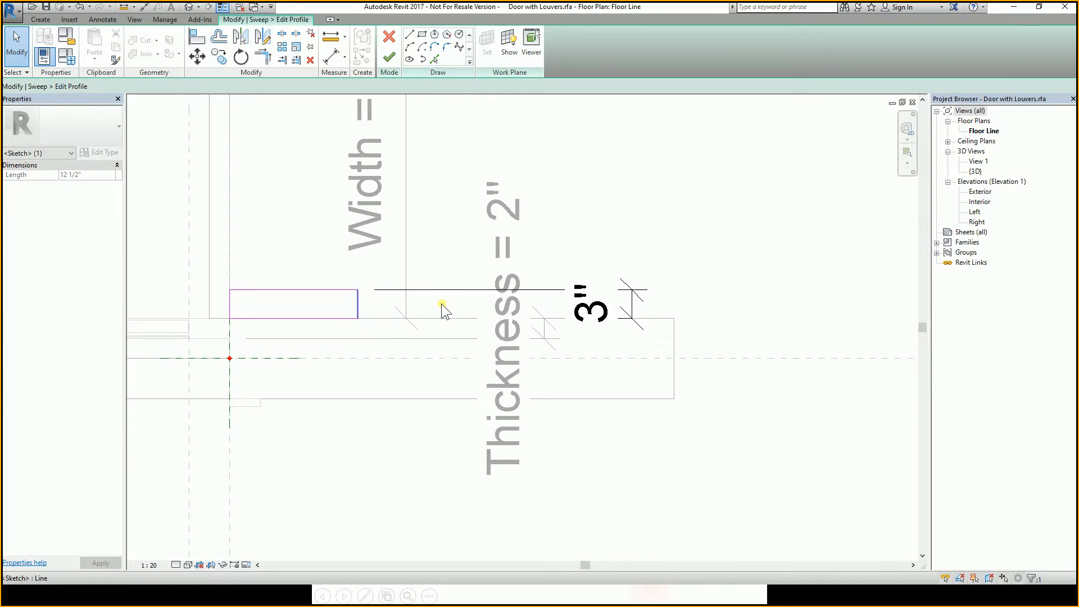
click(478, 293)
click(700, 295)
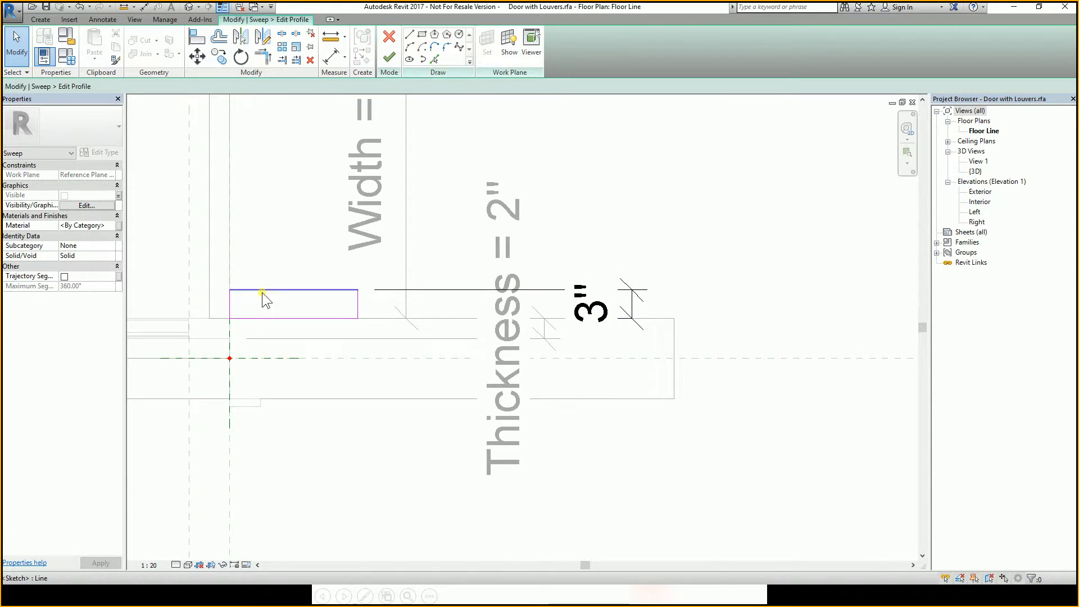
click(303, 291)
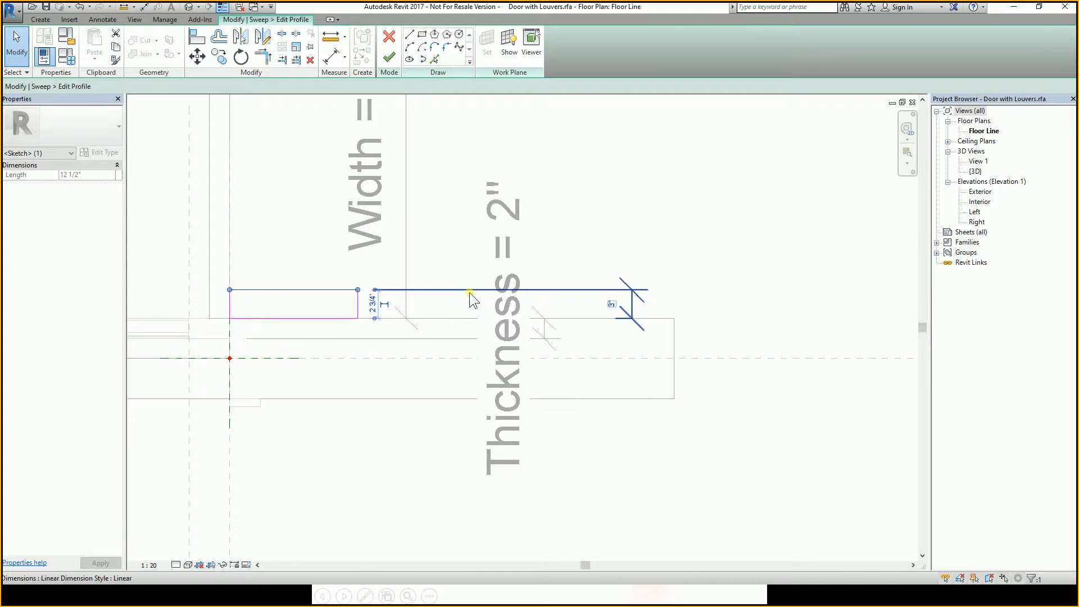
click(614, 307)
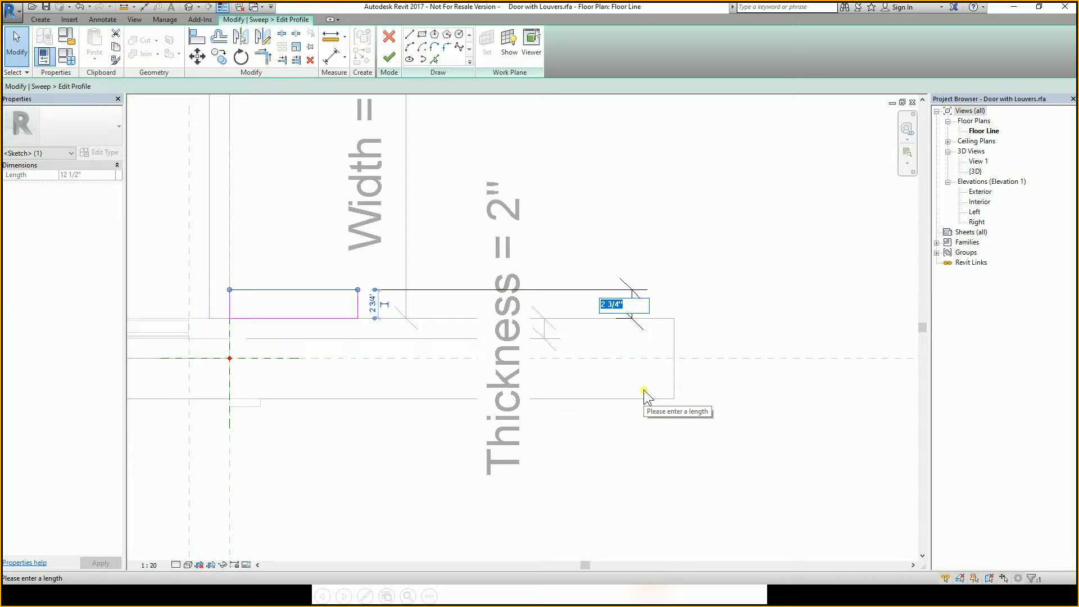
text(1")
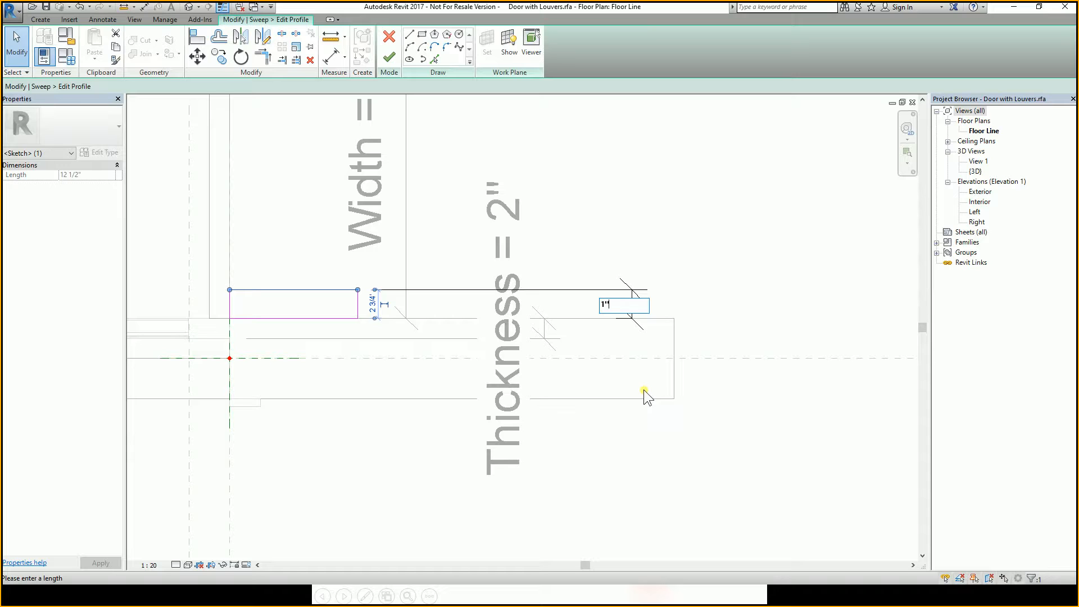
key(Return)
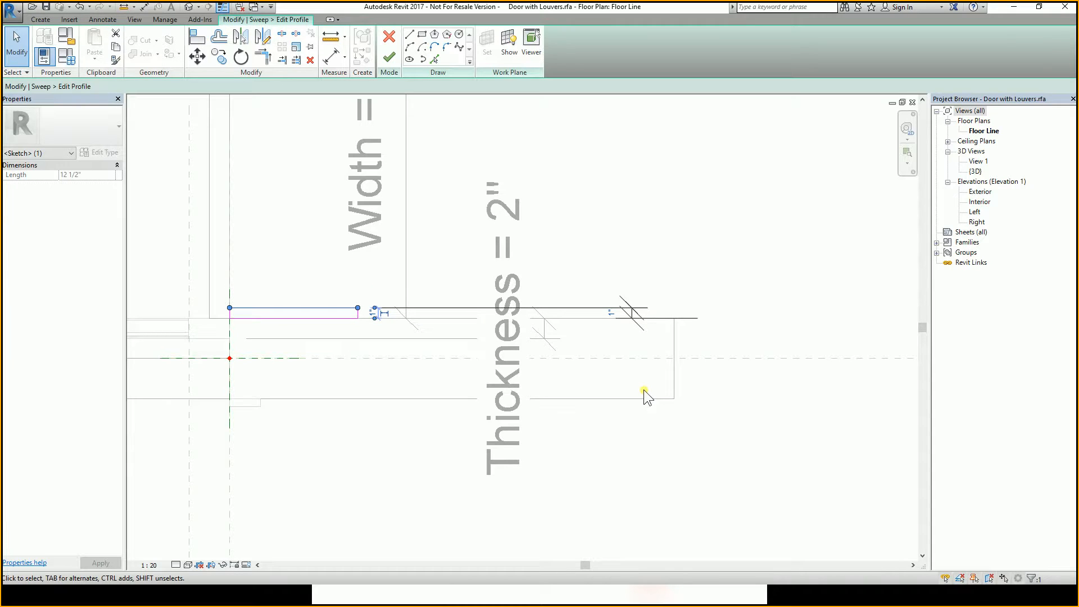
Select the 1" trim projection dimension and review the labels available for it.
click(672, 257)
scroll(574, 296, down, 1)
middle_drag(576, 297, 663, 315)
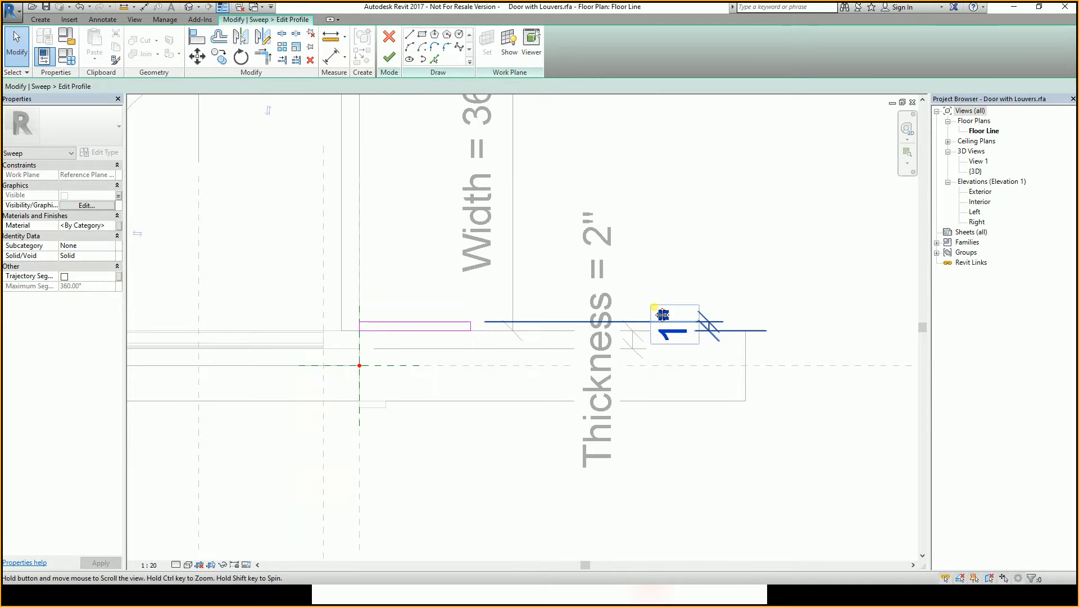
scroll(662, 314, down, 1)
click(687, 317)
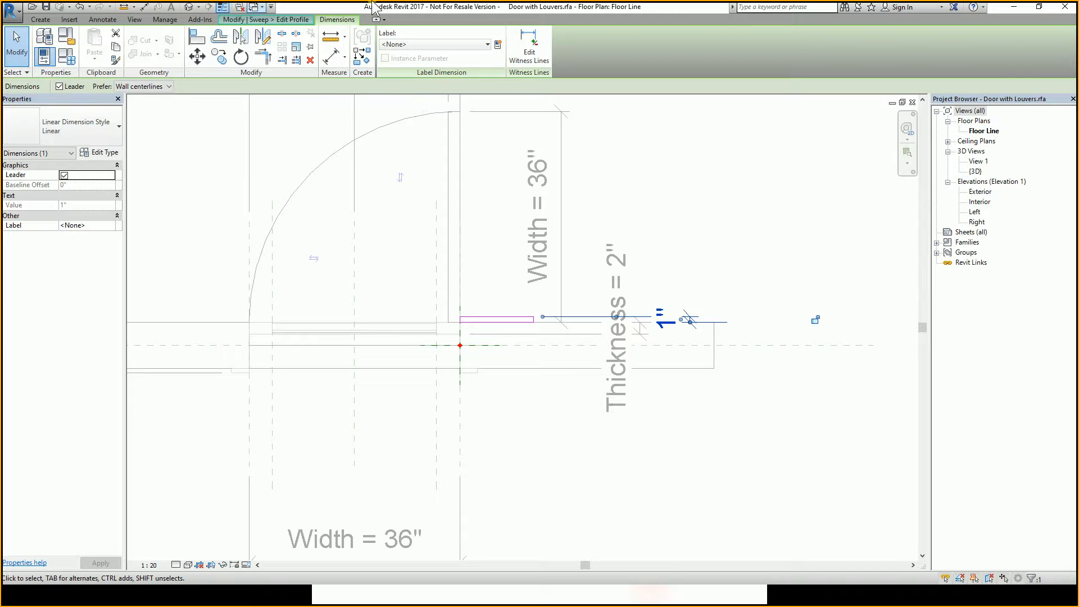
click(730, 308)
click(710, 322)
click(414, 45)
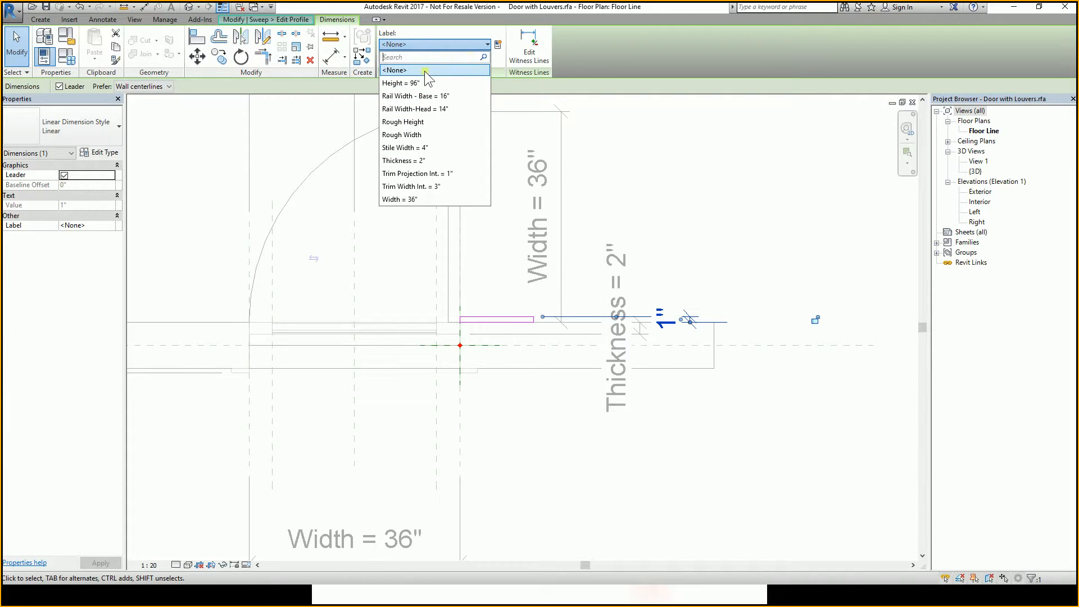
click(428, 45)
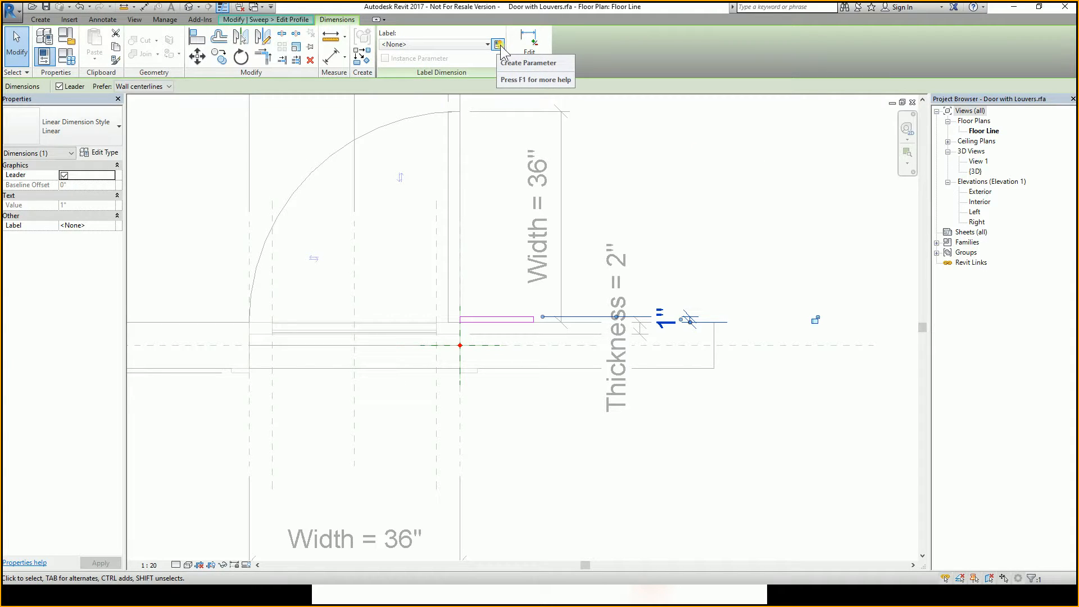
click(469, 44)
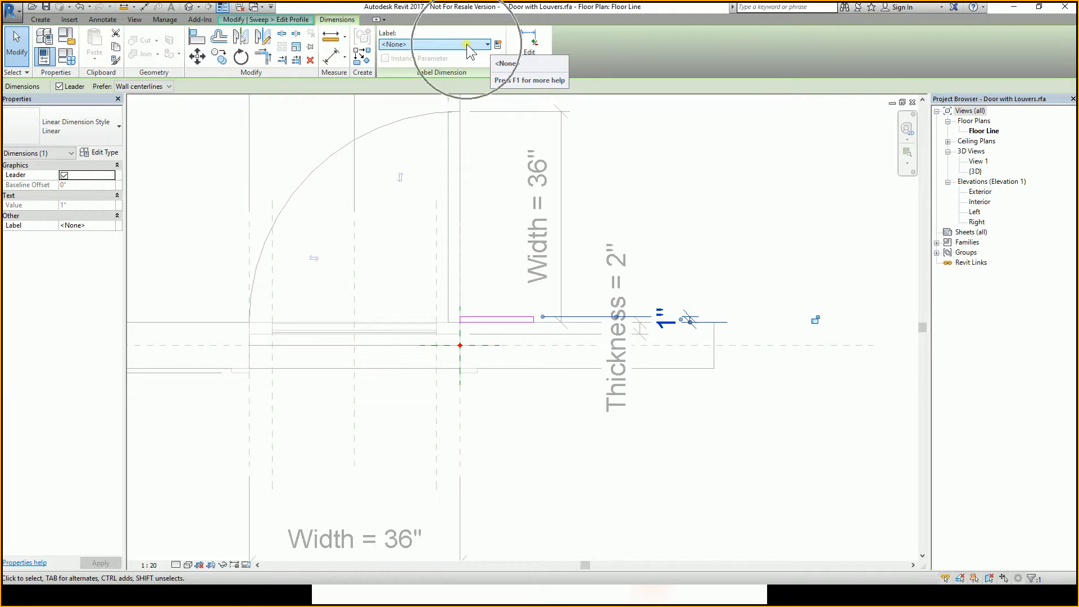
click(471, 43)
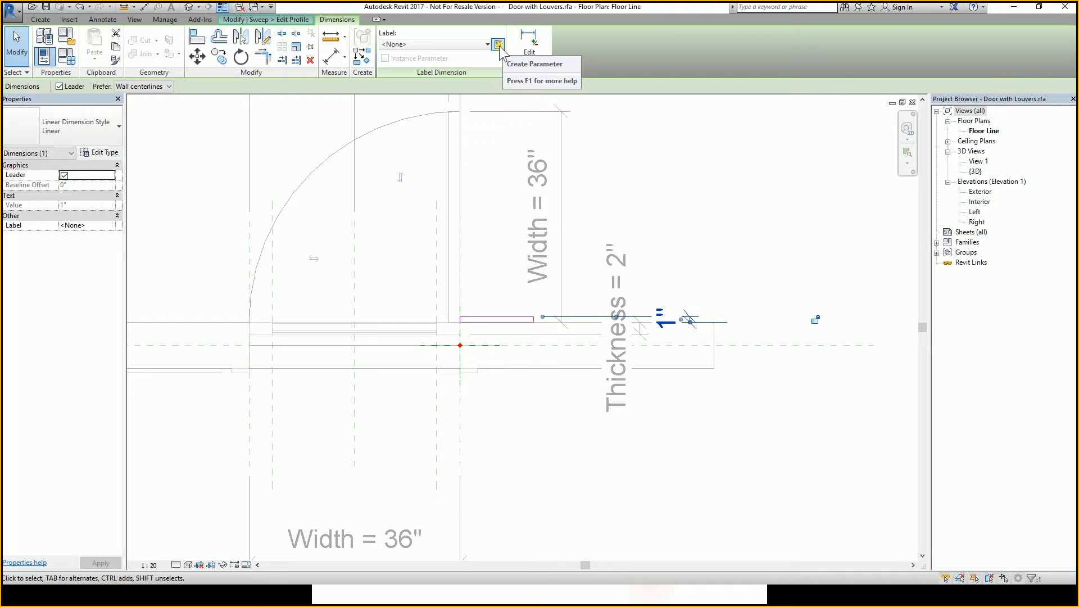
Create a family type parameter named Trim Projection Ext. as the label of the 1" projection dimension.
click(498, 45)
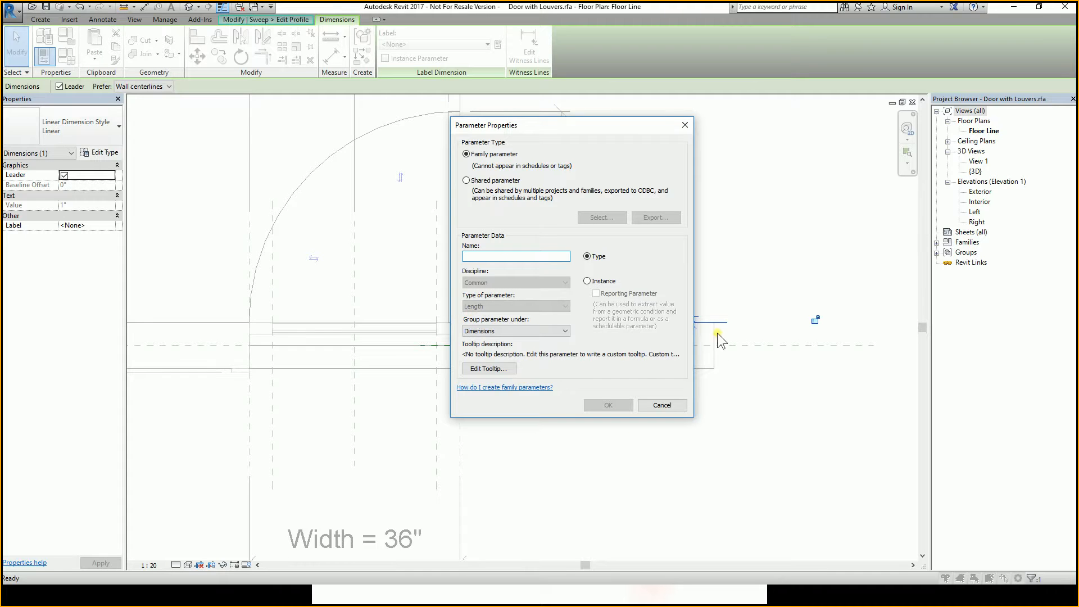
drag(583, 121, 375, 106)
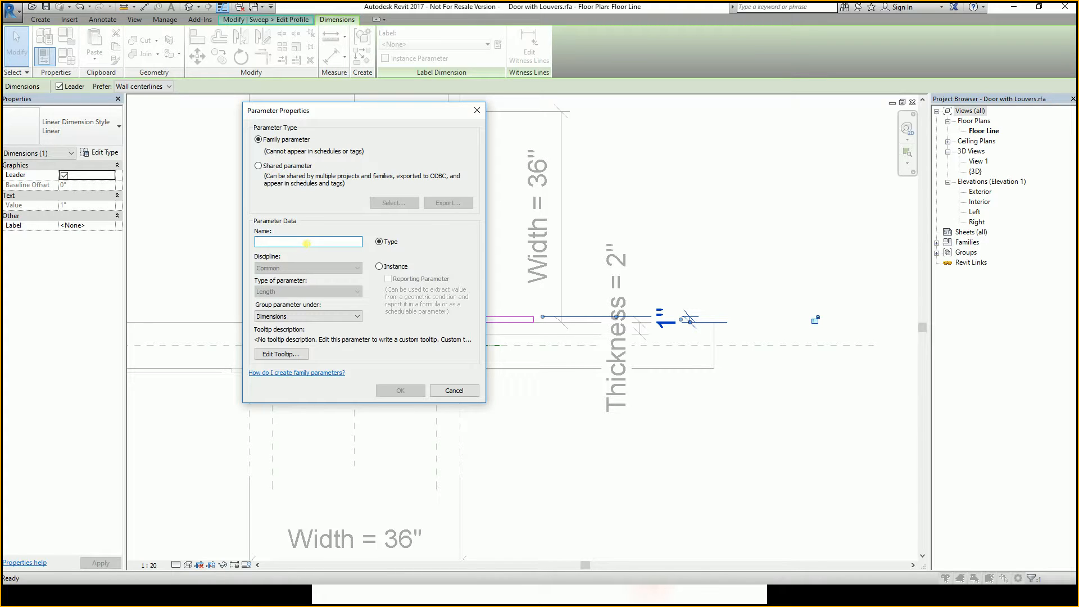
text(t)
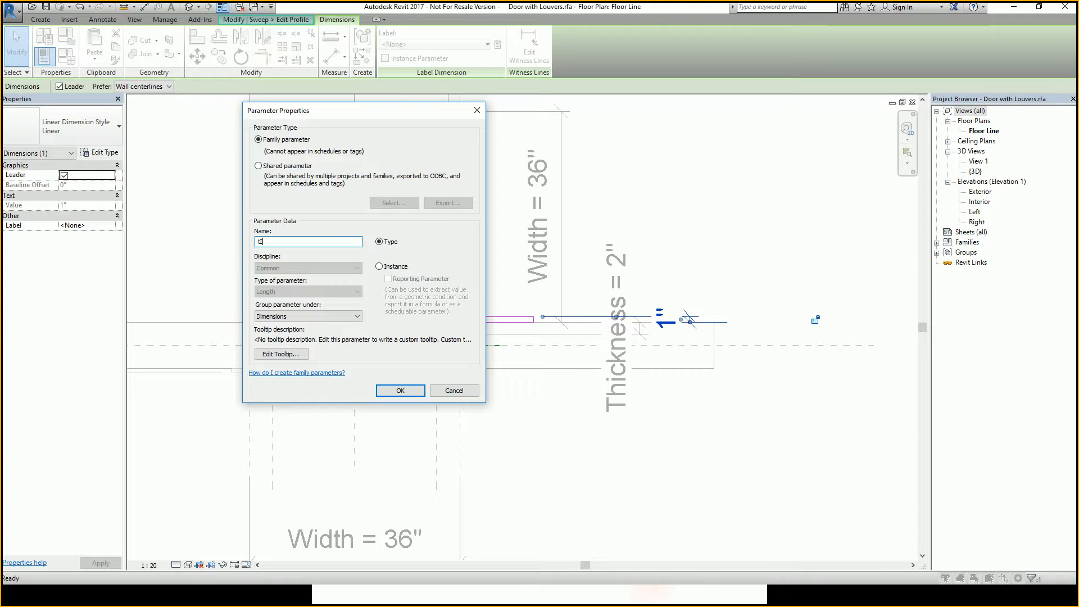
key(BackSpace)
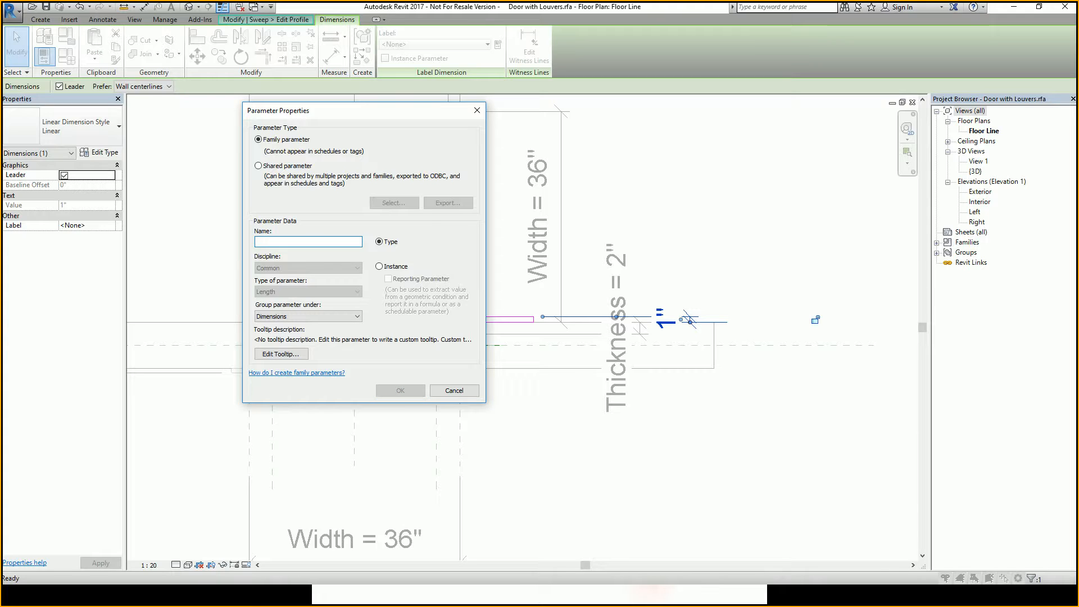
text(tRIM=)
key(BackSpace)
key(BackSpace)
key(BackSpace)
key(BackSpace)
key(BackSpace)
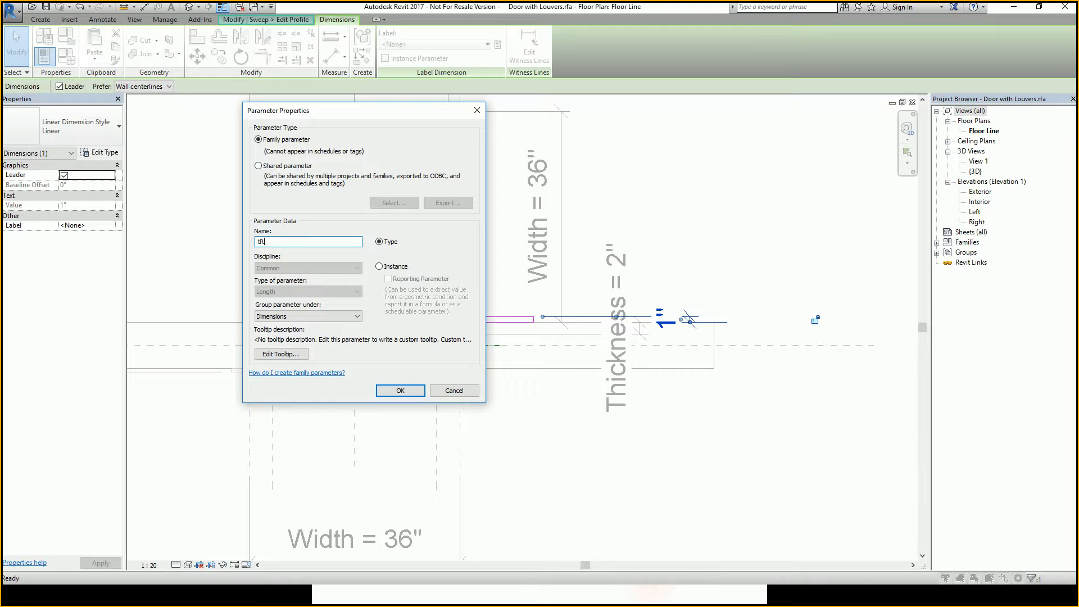
text(Trim Projection Ext.)
mouse_move(406, 111)
mouse_down()
mouse_move(779, 227)
mouse_move(632, 177)
mouse_up()
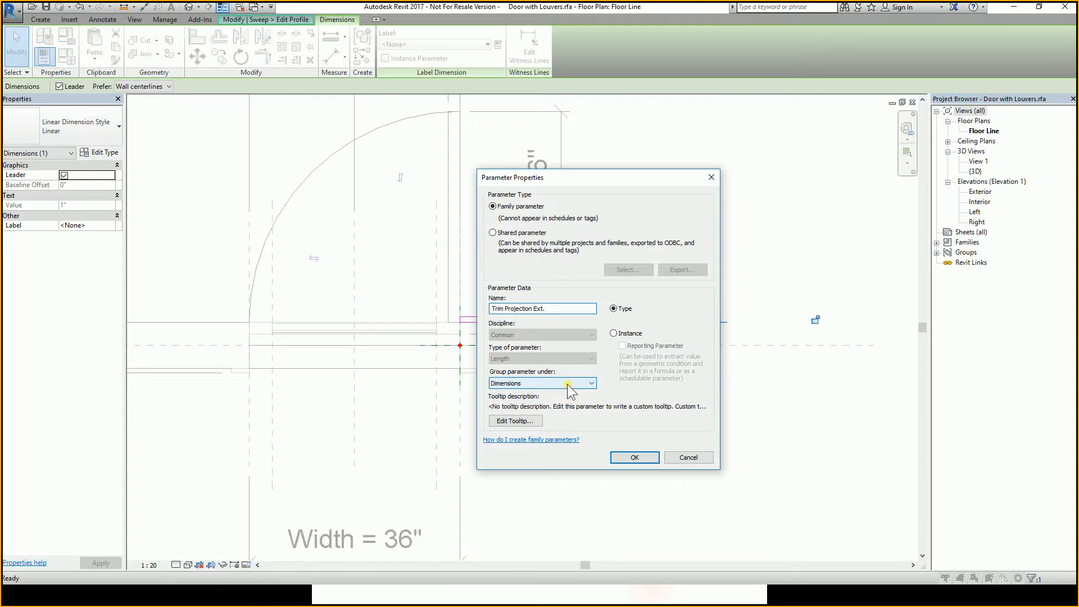
click(642, 457)
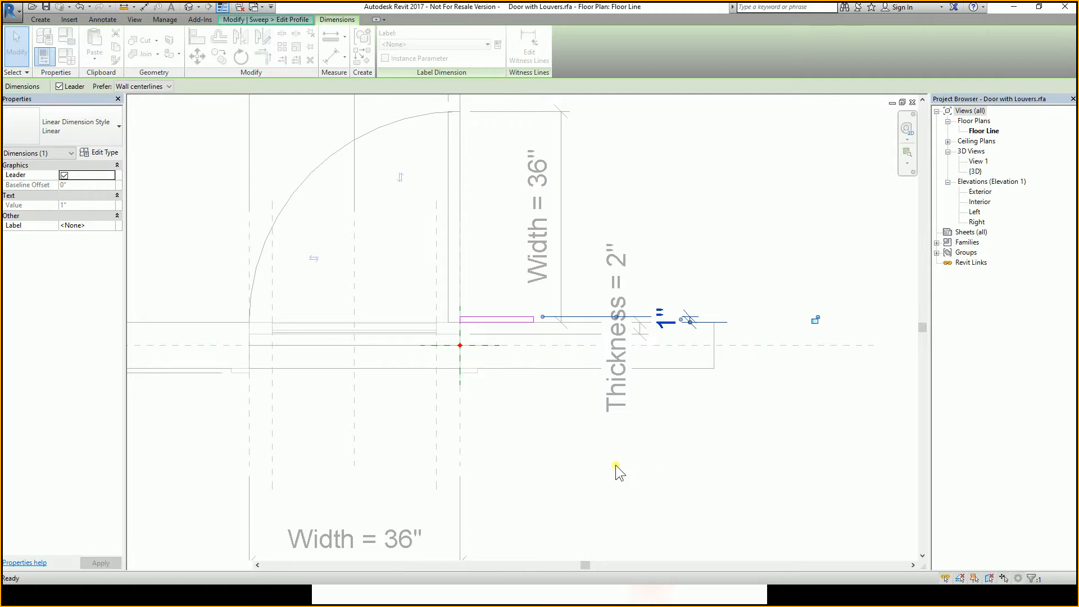
Select the labelled projection dimension to check its Trim Projection Ext. label.
click(760, 433)
scroll(706, 417, down, 3)
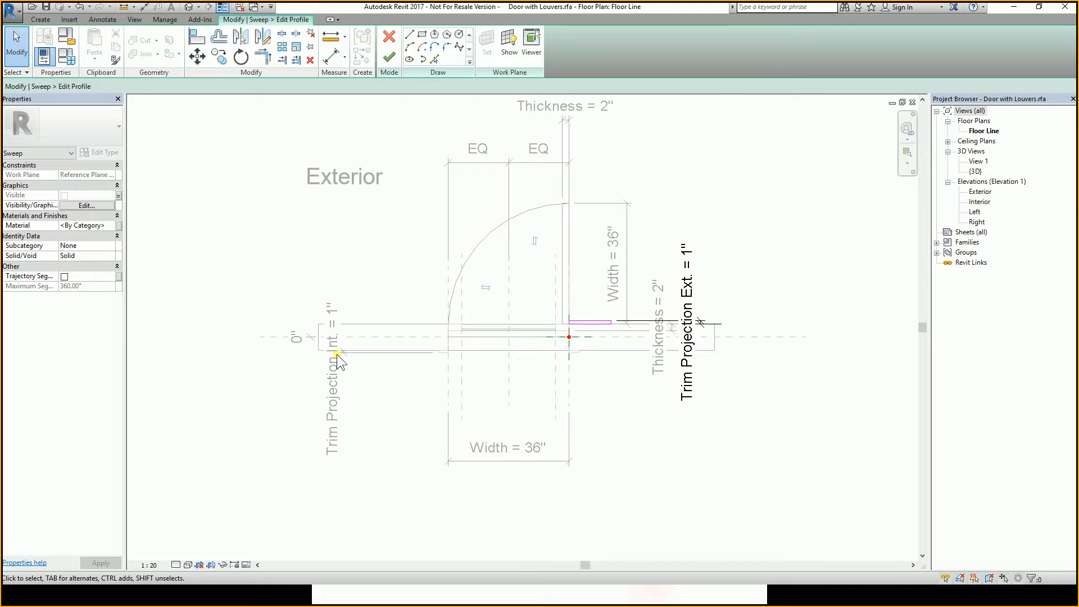
click(692, 325)
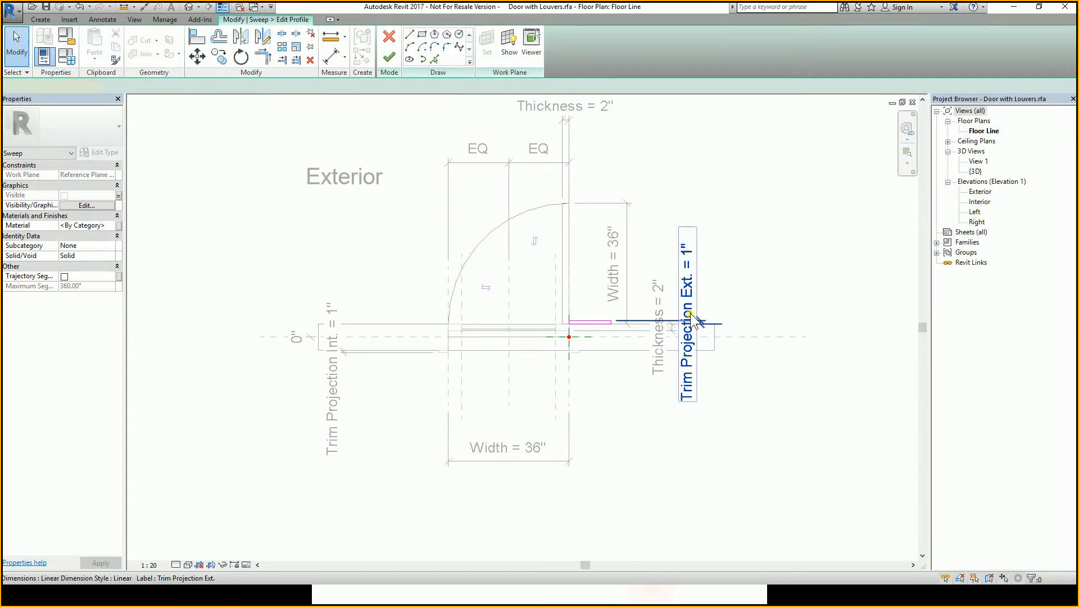
Finish the trim profile sketch and then finish the sweep.
click(736, 309)
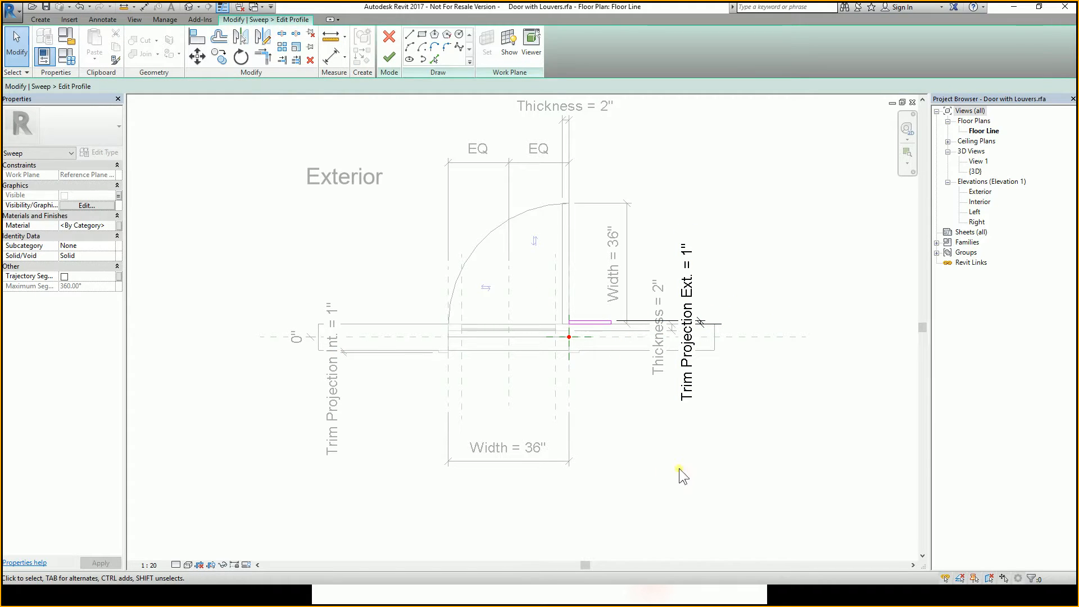
scroll(596, 330, up, 5)
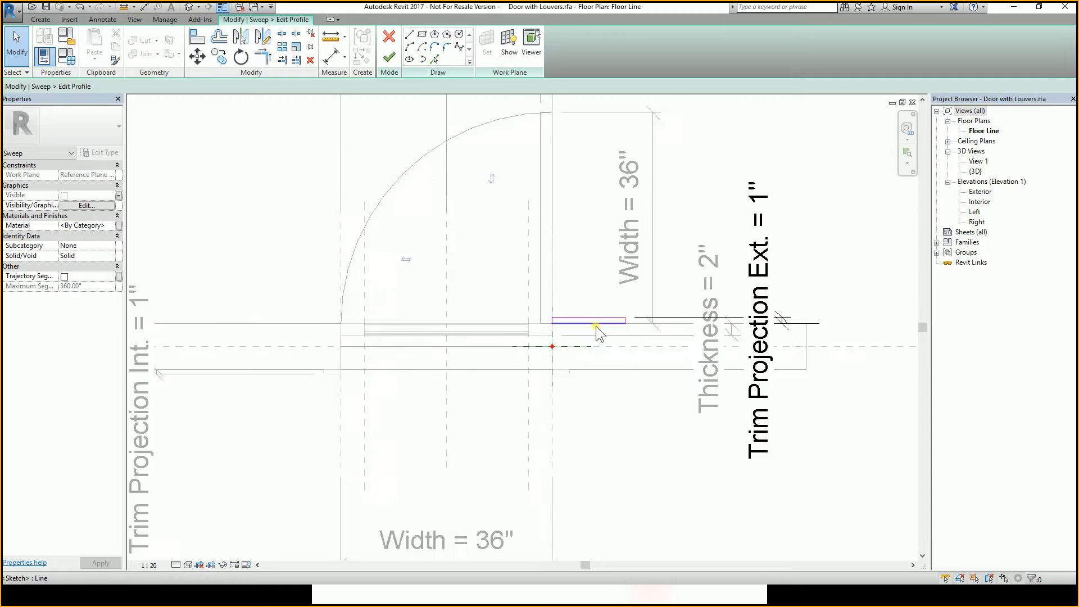
scroll(596, 332, down, 4)
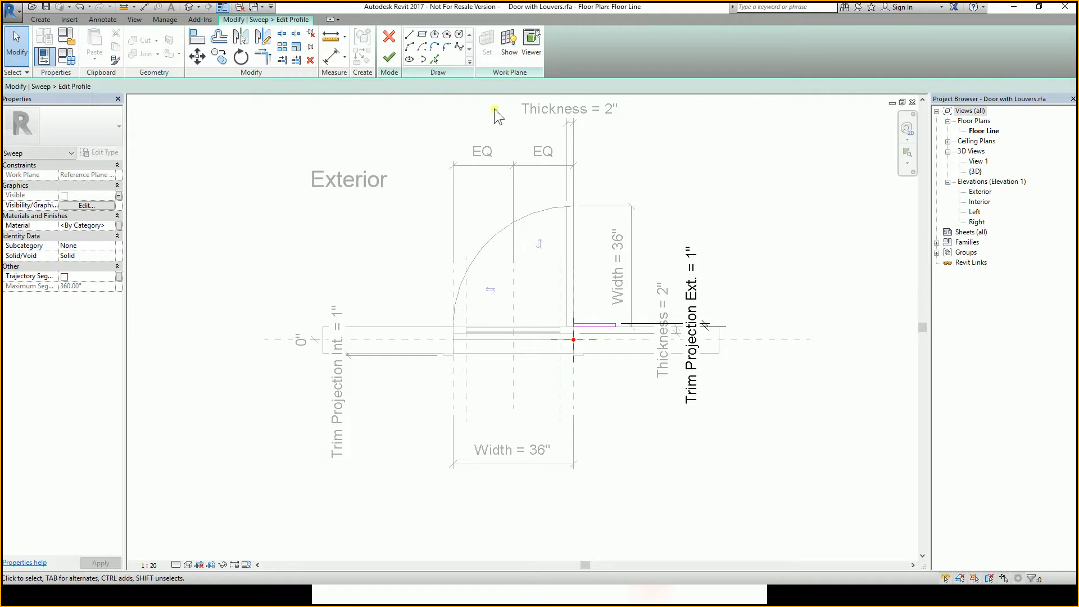
click(389, 57)
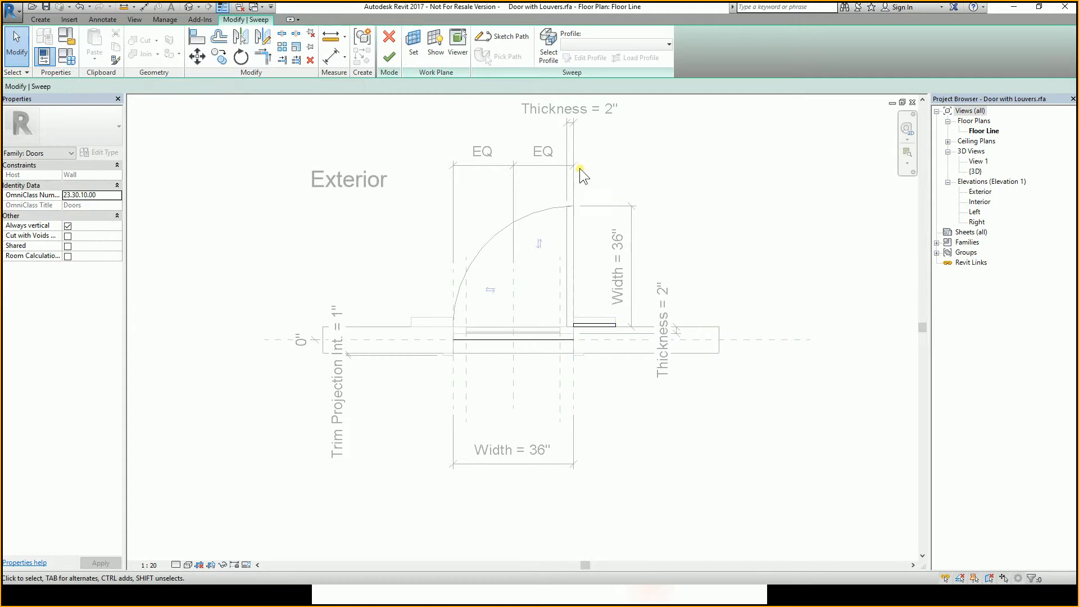
click(390, 57)
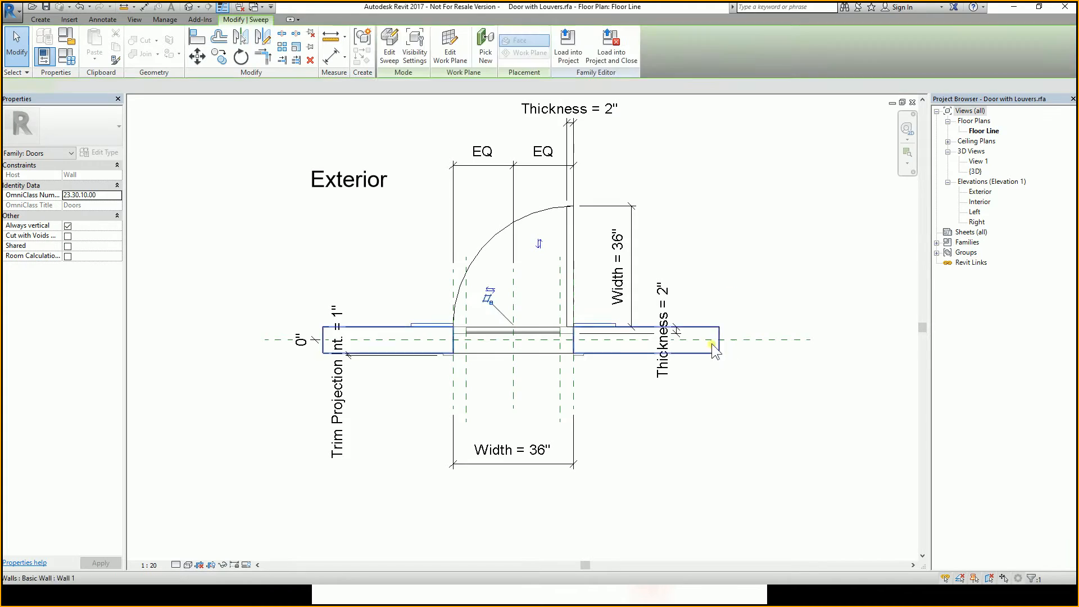
Open 3D View 1 and flex the trim by setting Trim Projection Ext. to 5" in Family Types.
click(978, 162)
double_click(980, 166)
shift+middle_drag(809, 323, 616, 255)
scroll(600, 242, up, 6)
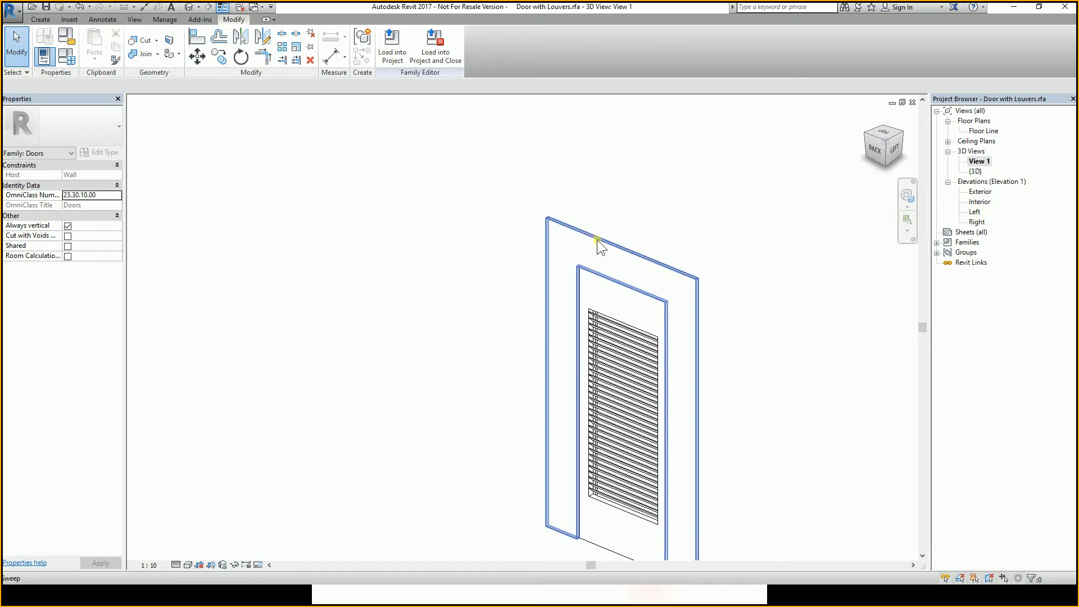
shift+middle_drag(559, 229, 535, 244)
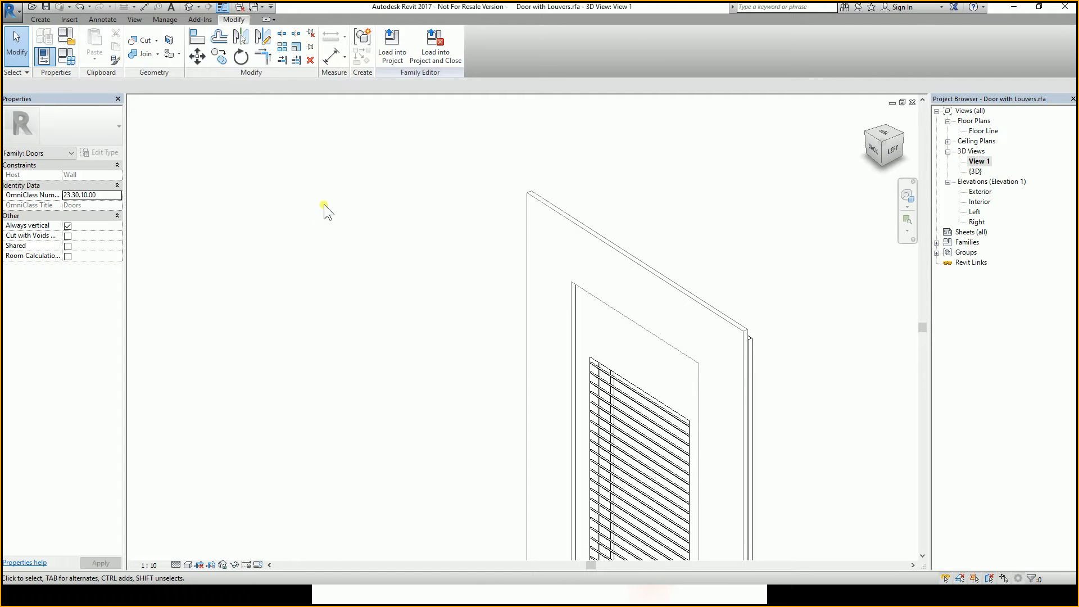
click(67, 56)
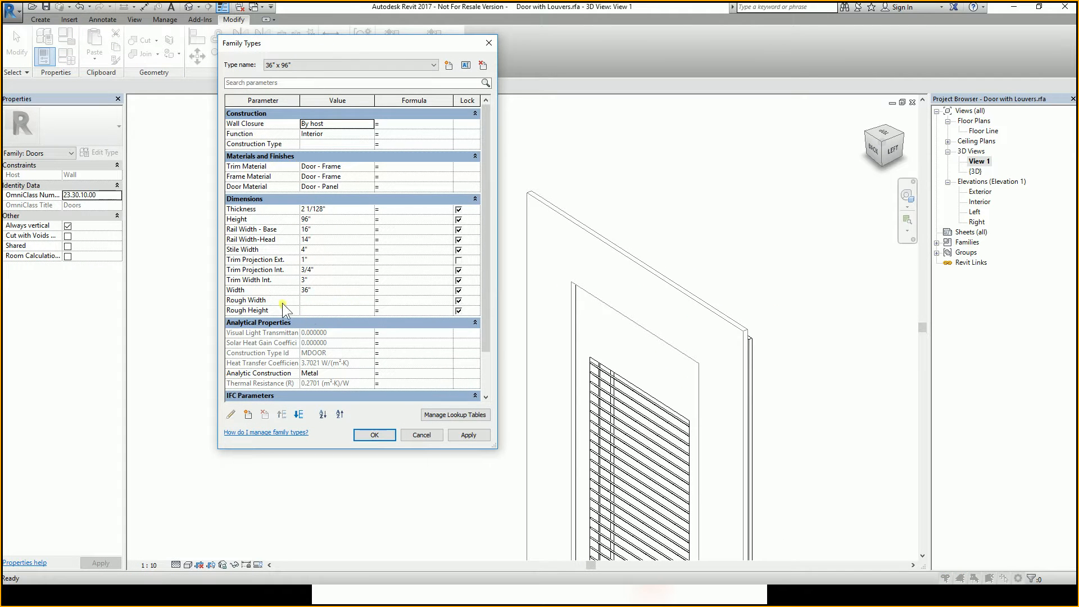
click(309, 260)
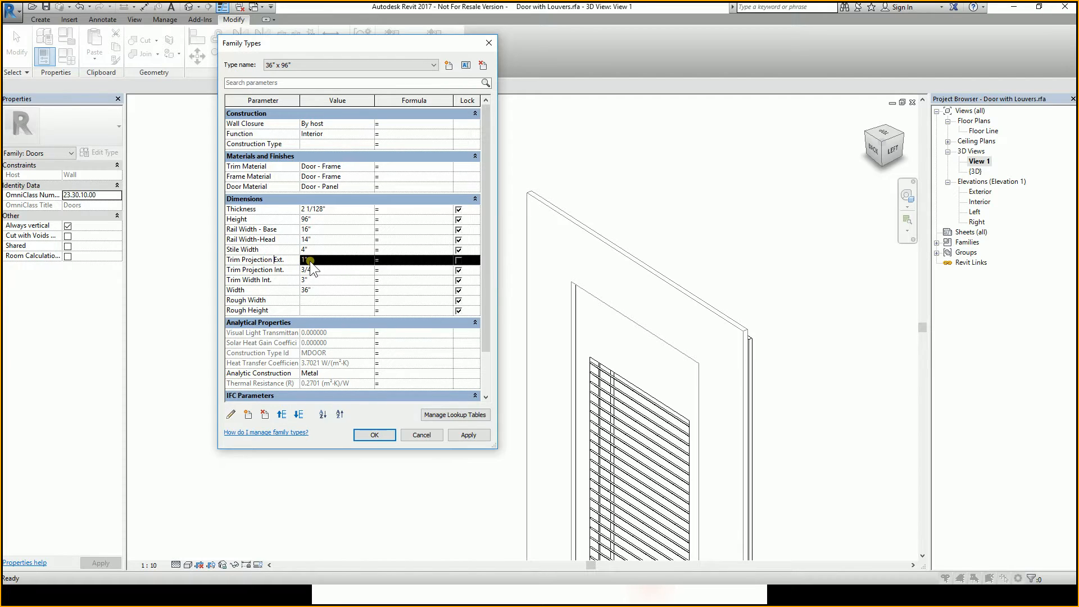
click(309, 260)
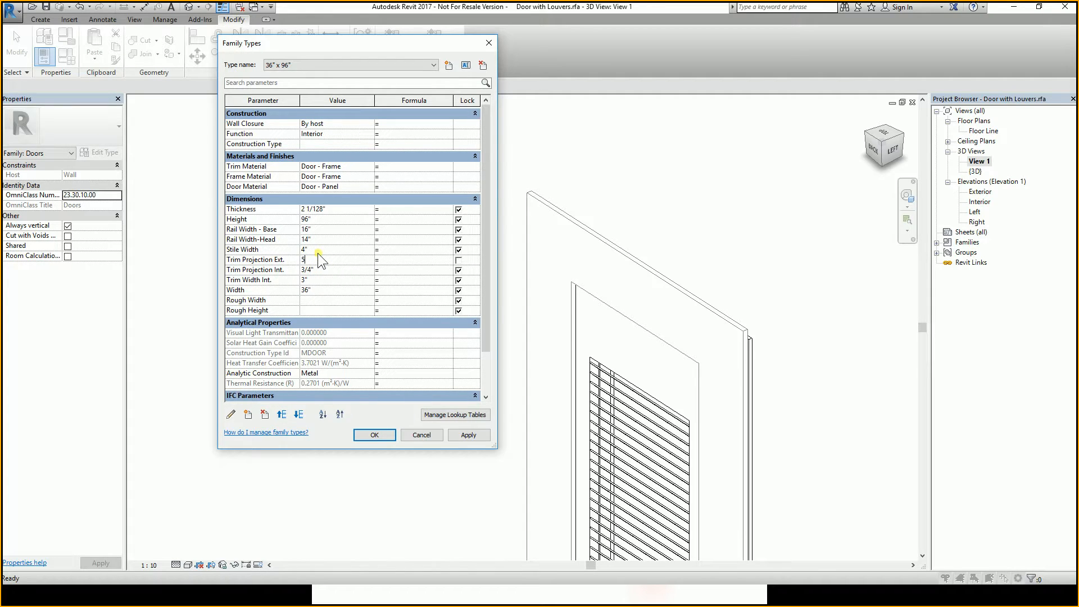
key(Tab)
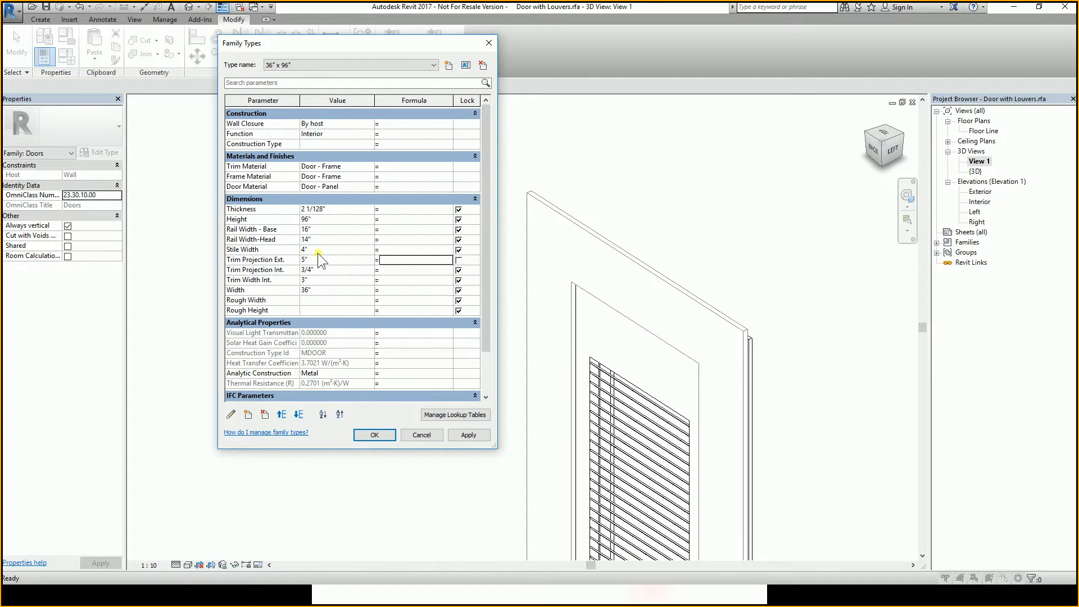
click(459, 431)
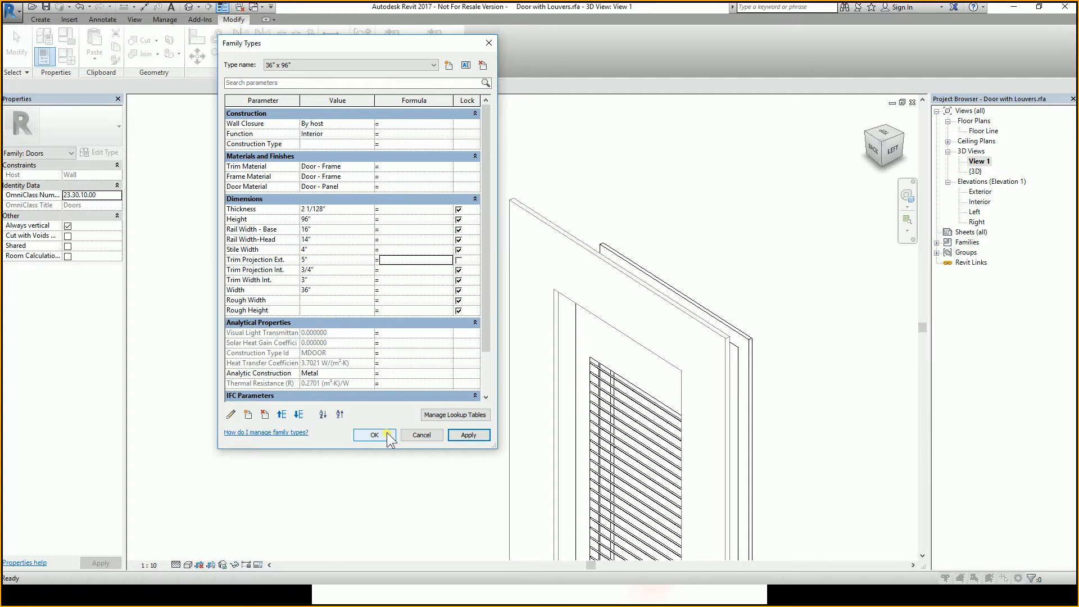
click(386, 432)
Reopen the trim sweep's profile for editing in the Floor Line plan.
click(580, 246)
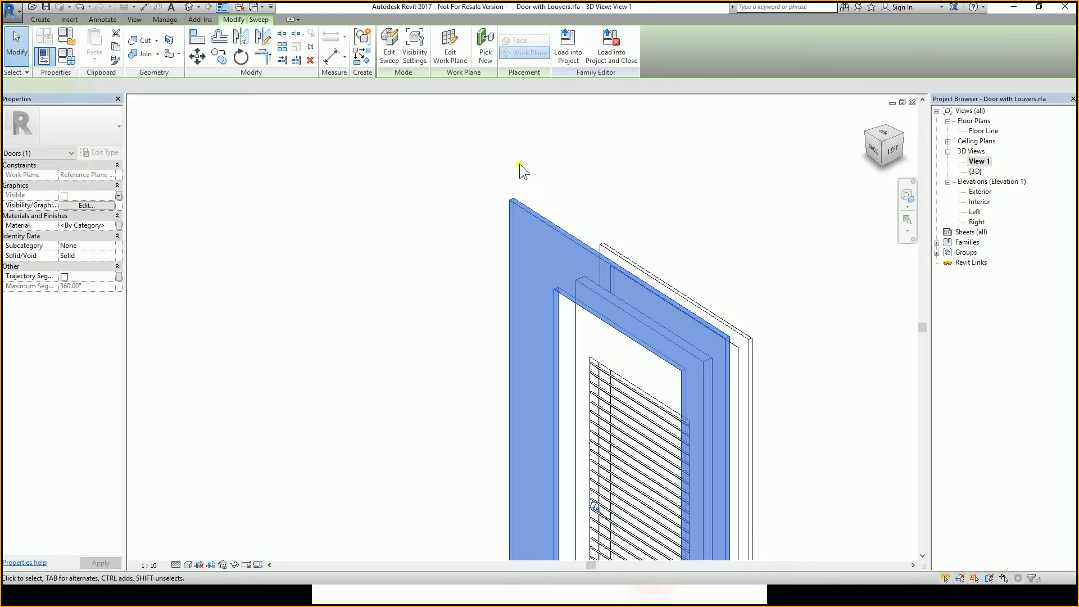
click(388, 48)
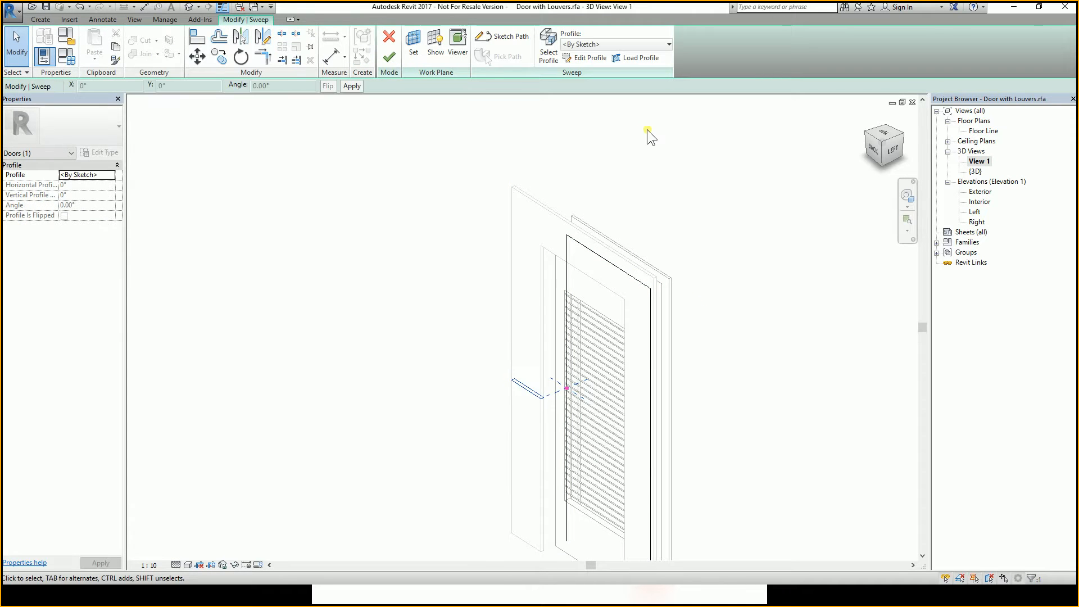
click(507, 36)
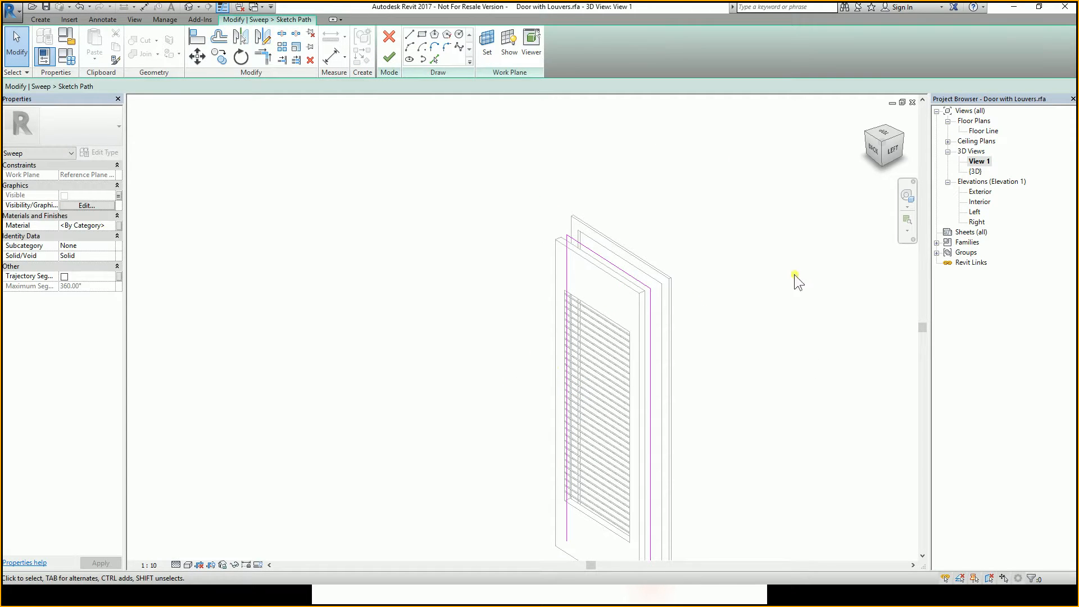
double_click(983, 131)
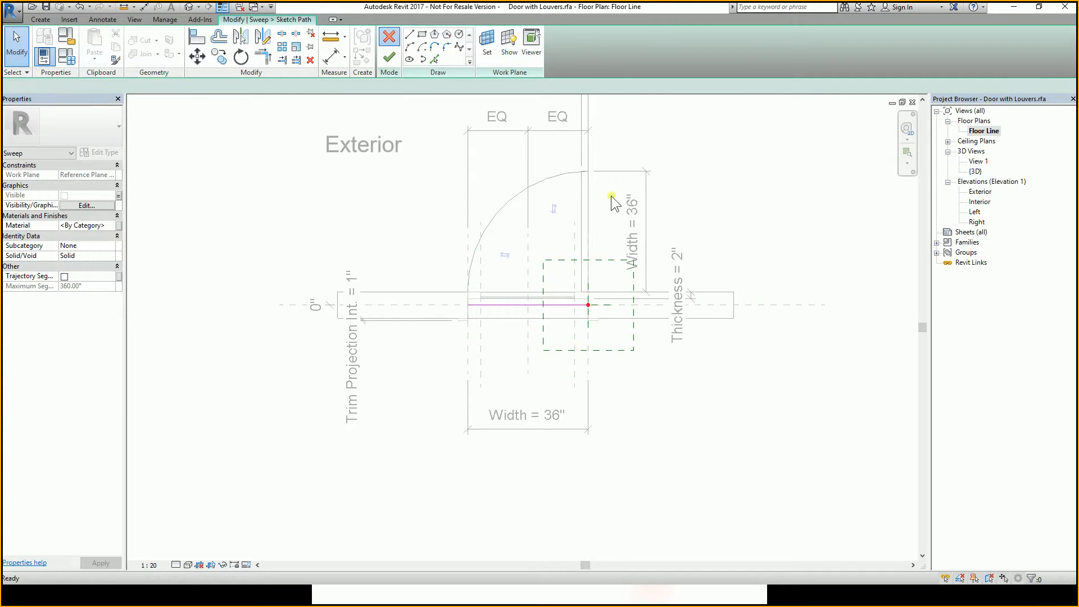
scroll(609, 279, up, 1)
click(609, 279)
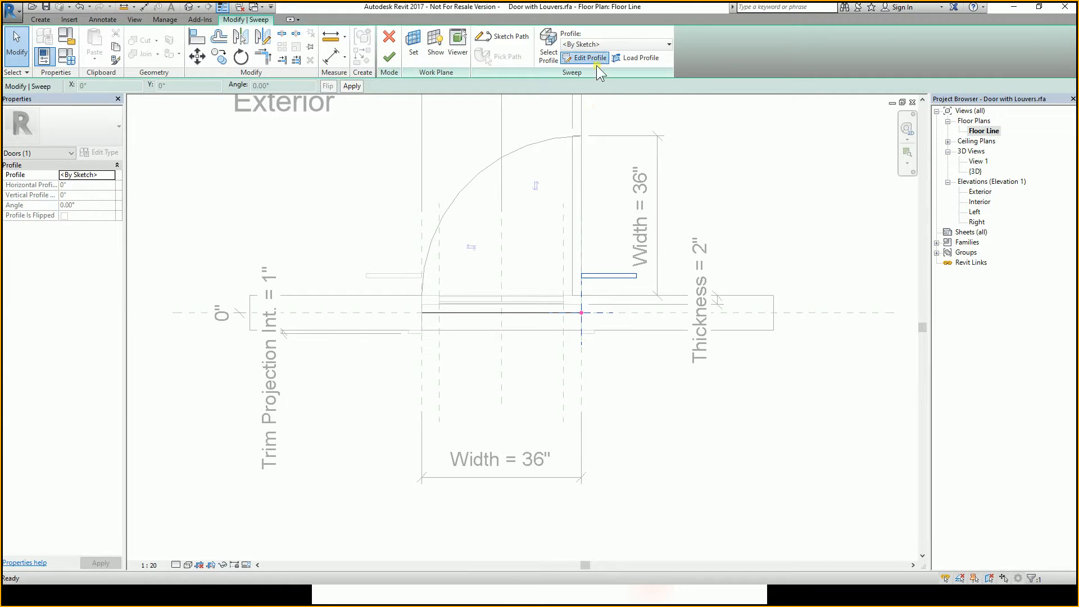
click(589, 58)
scroll(676, 271, up, 3)
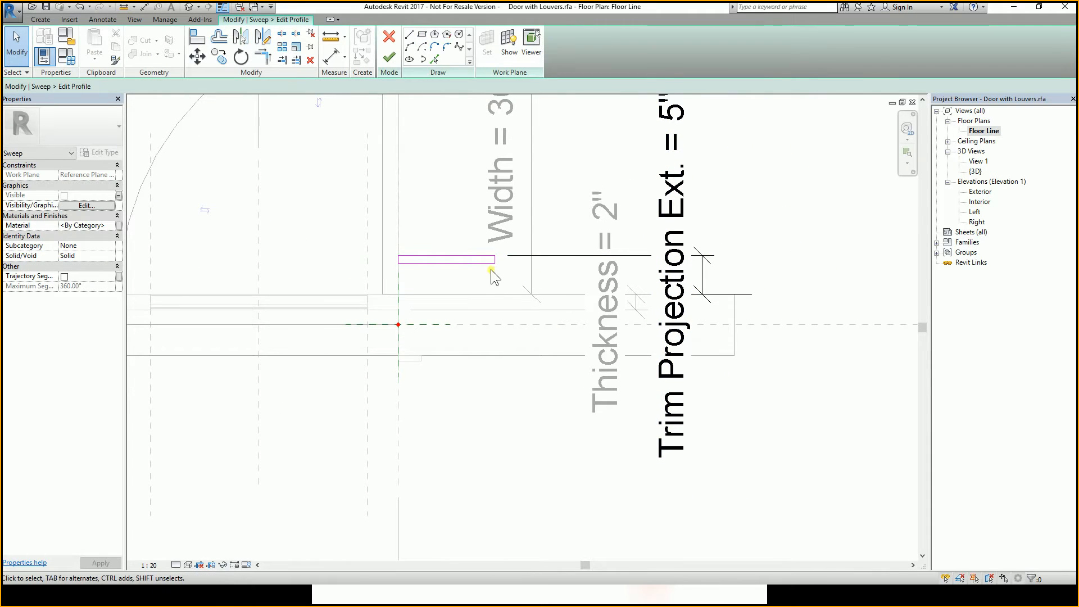
Align the profile's inner edge to the wall's exterior face and lock the alignment.
click(482, 264)
middle_drag(480, 278, 540, 282)
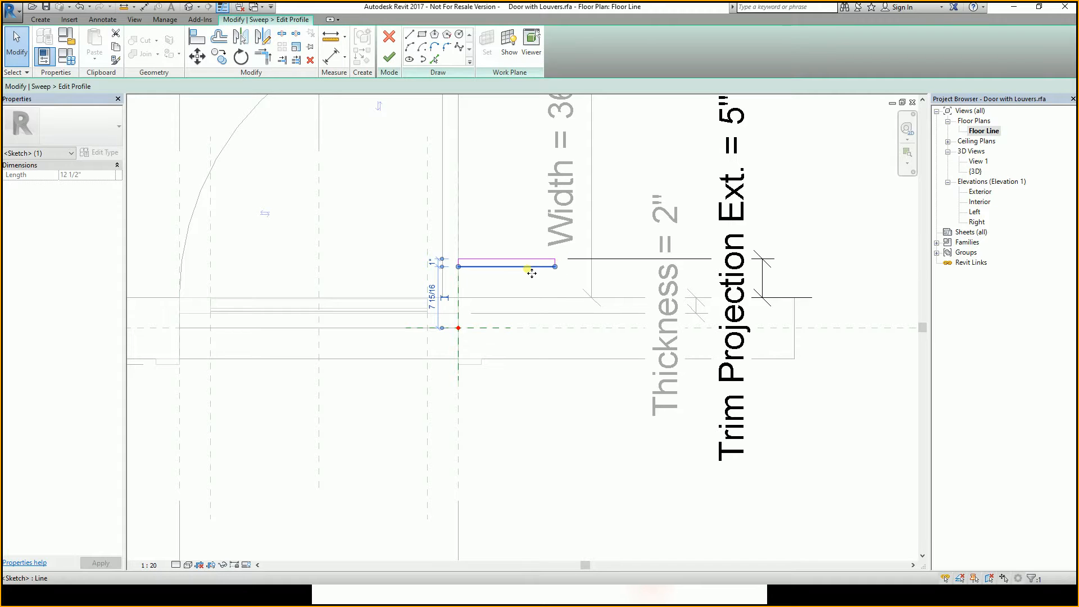
key(l)
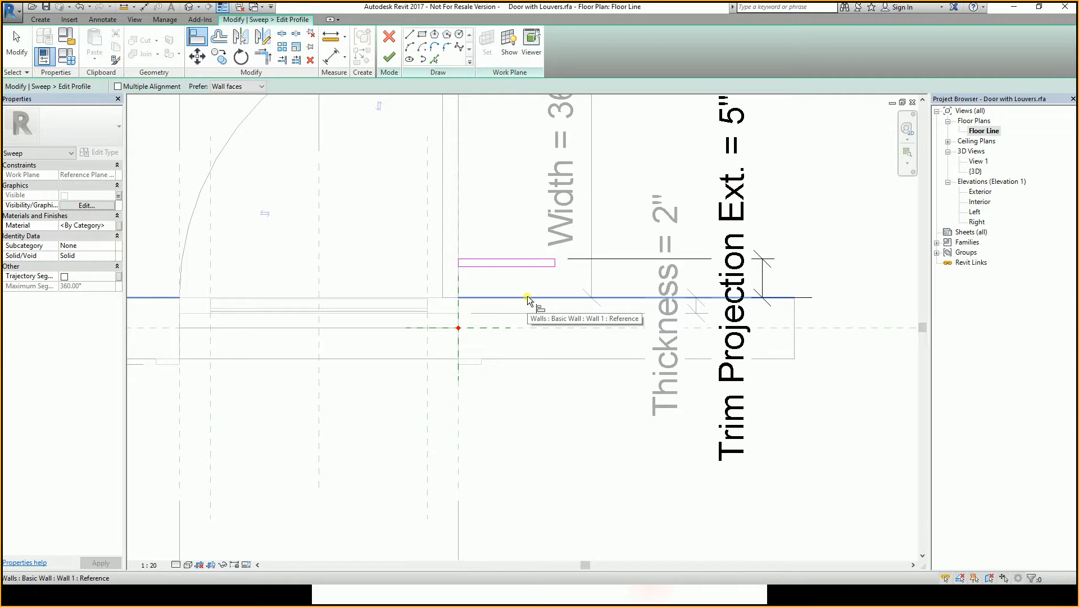
click(527, 296)
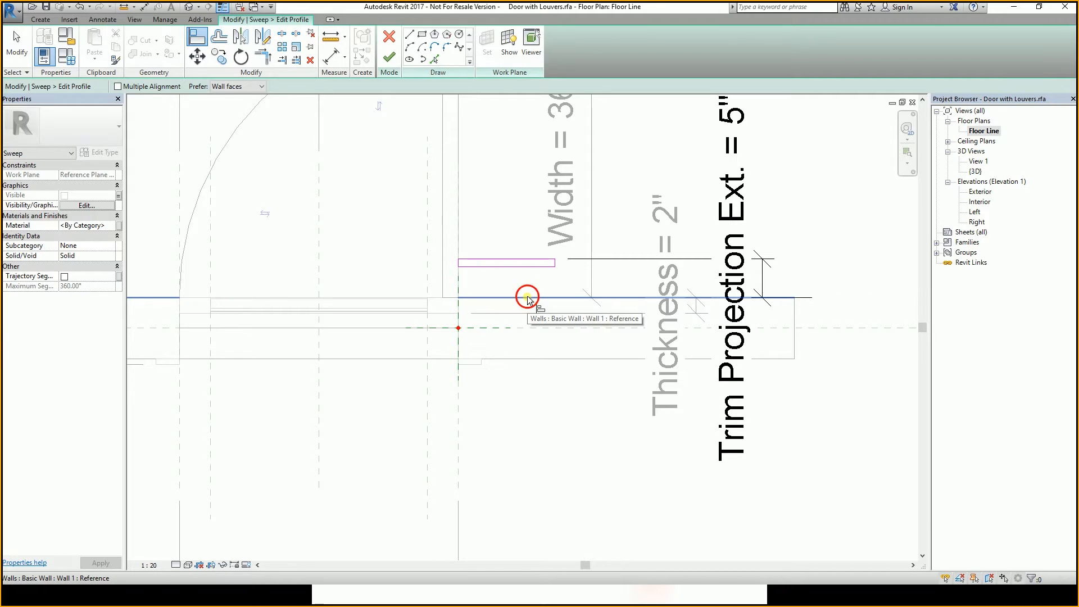
click(513, 267)
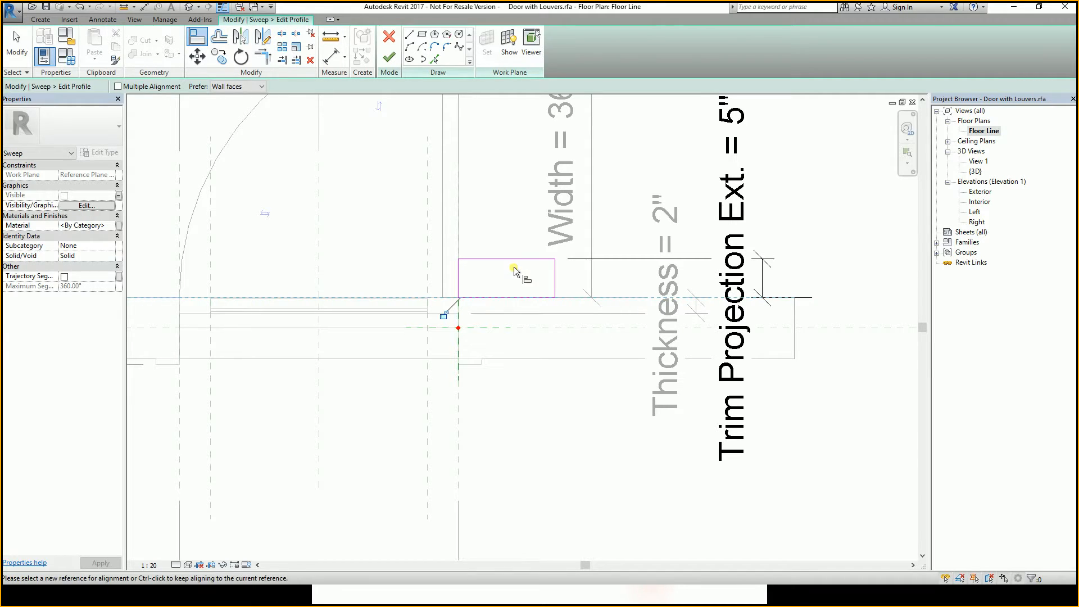
click(446, 318)
scroll(531, 322, down, 3)
scroll(572, 309, up, 3)
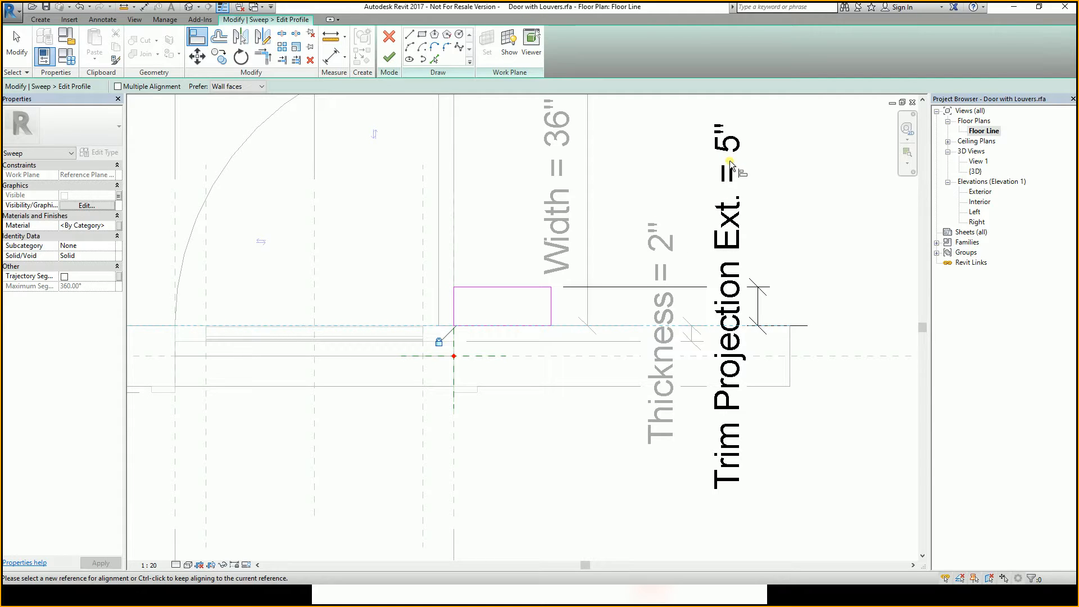
Complete the edited profile and exit the sweep editing mode.
click(504, 326)
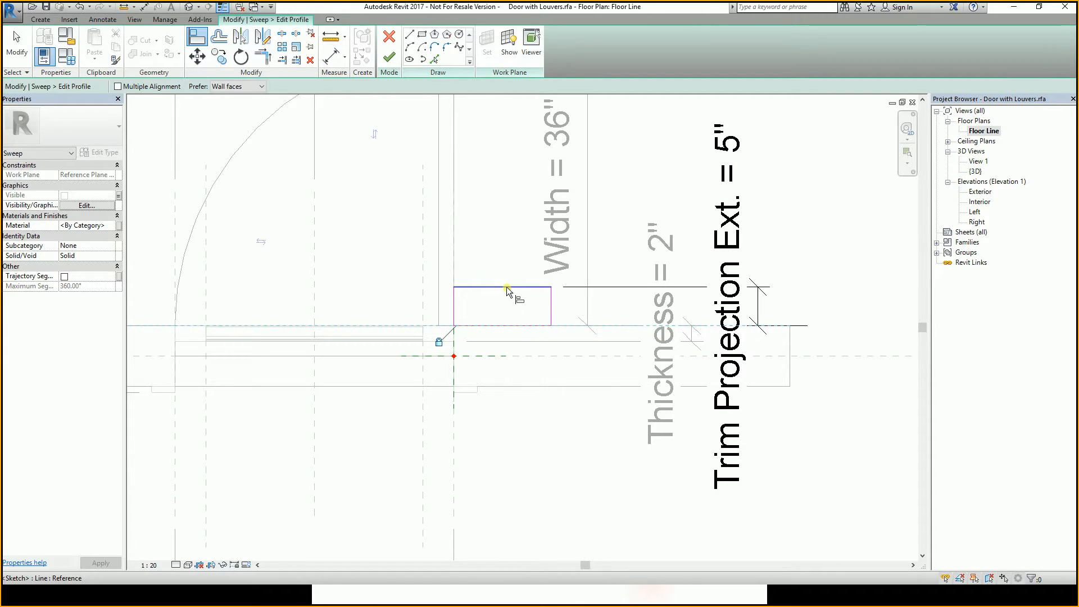
click(389, 57)
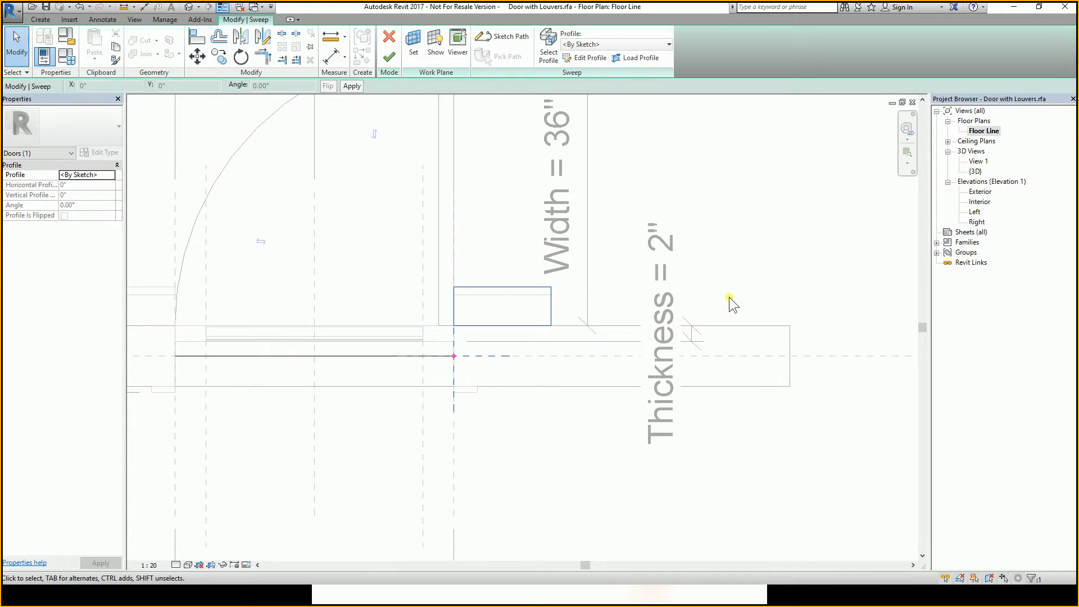
click(394, 59)
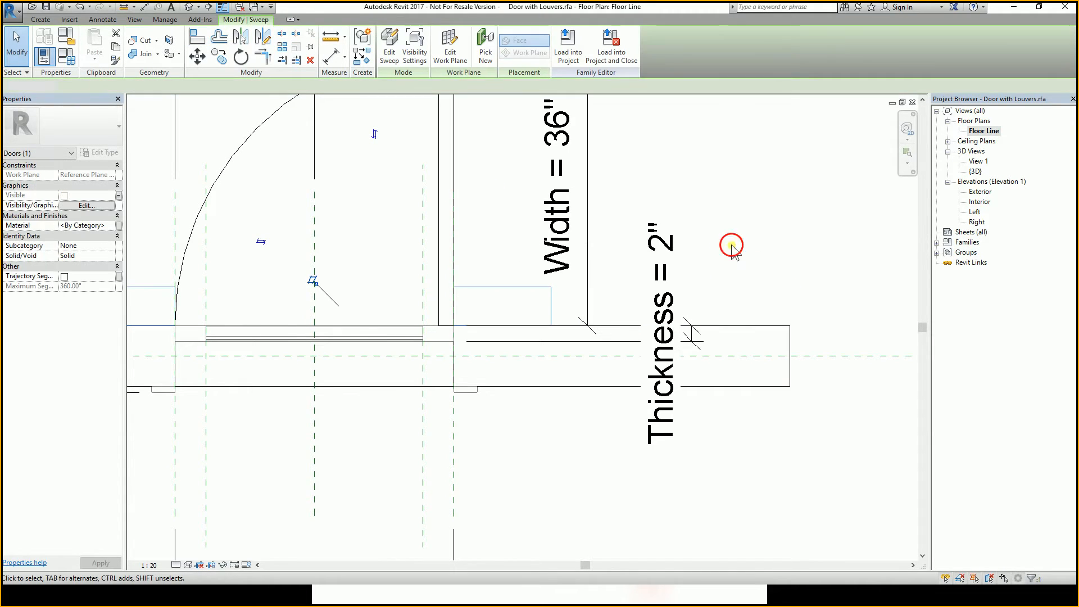
In 3D View 1, set Trim Projection Ext. back to 1" in Family Types and apply it.
double_click(980, 162)
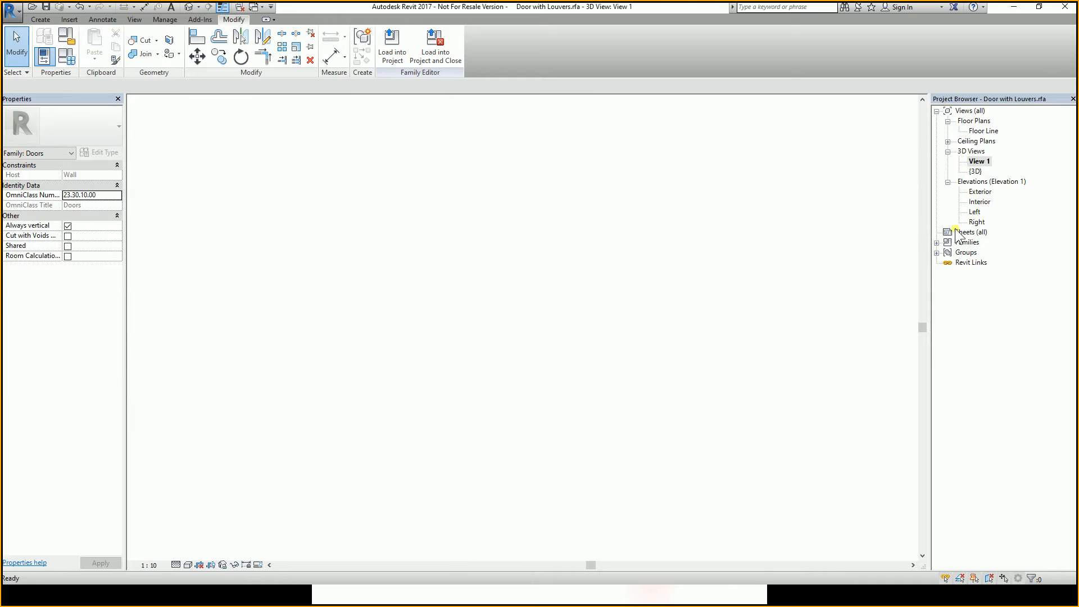
click(678, 294)
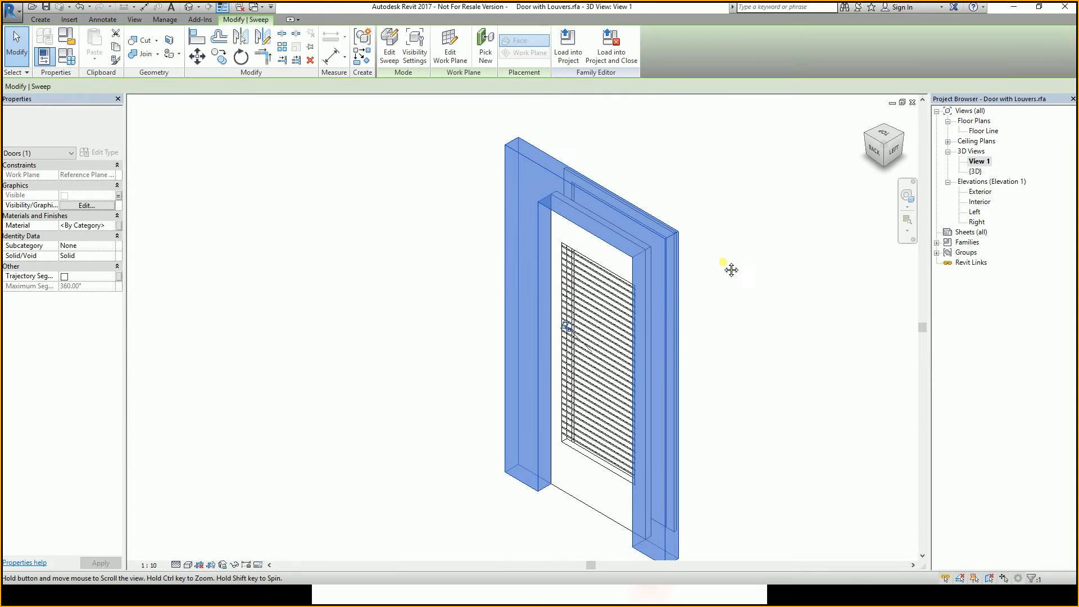
click(72, 61)
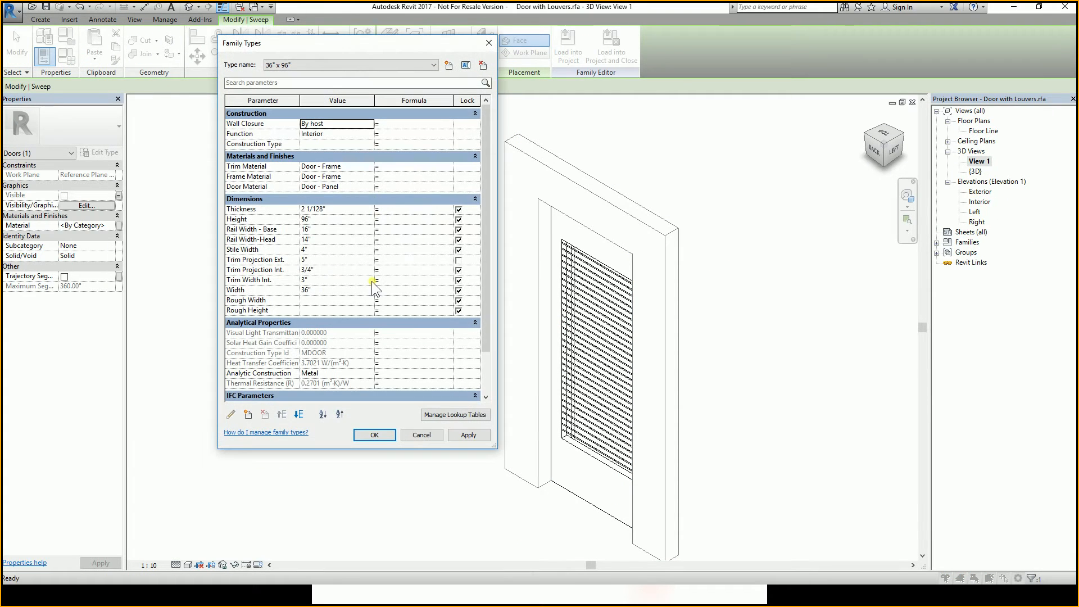
click(318, 259)
key(Tab)
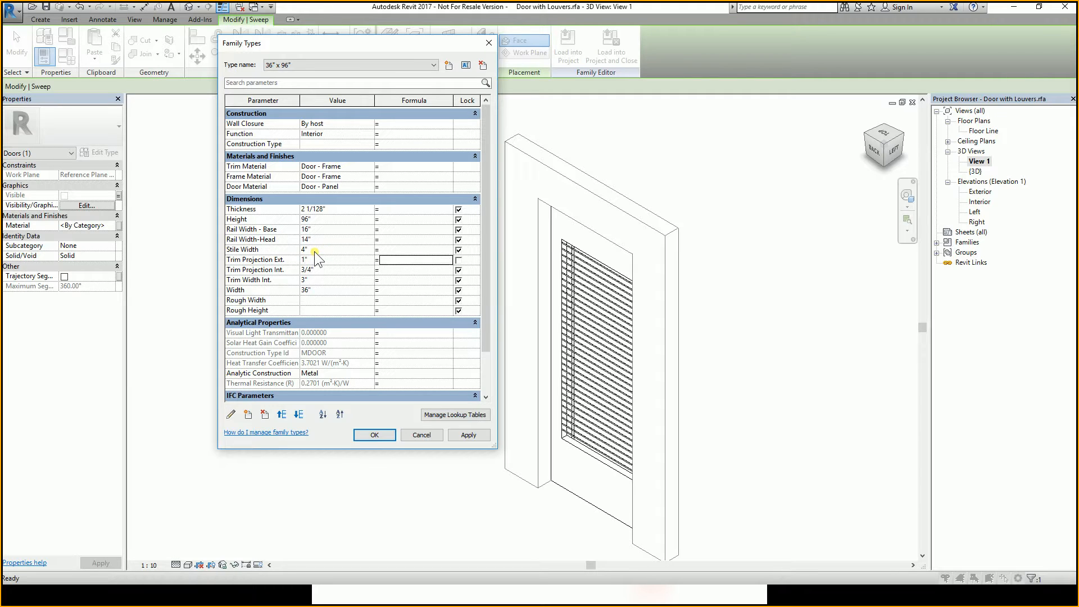
click(468, 436)
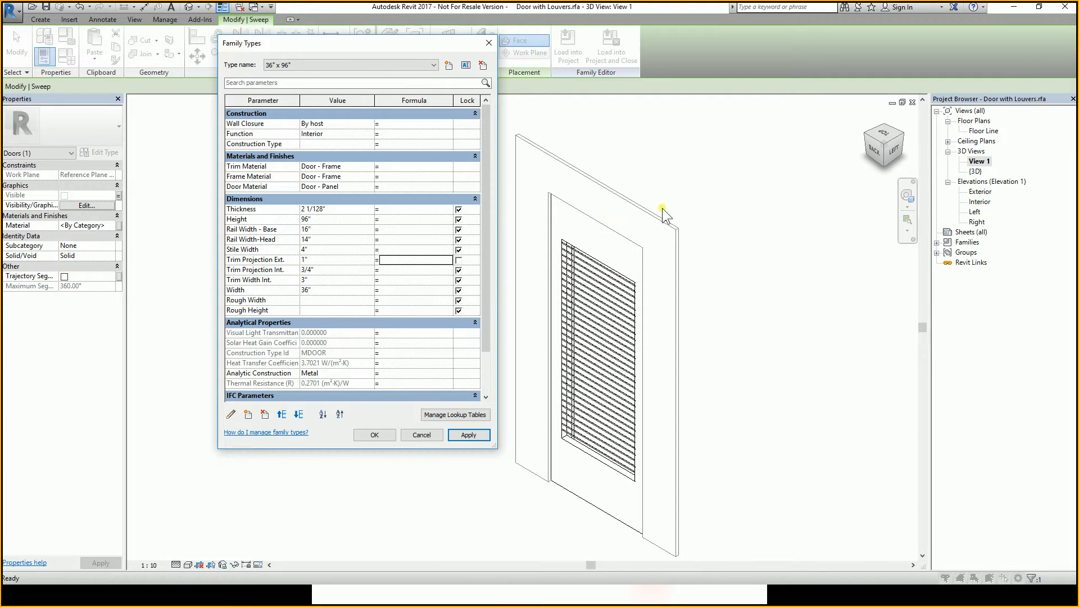
click(375, 435)
Load the door family into Apartment project.rvt and zoom in on the placed door.
click(392, 45)
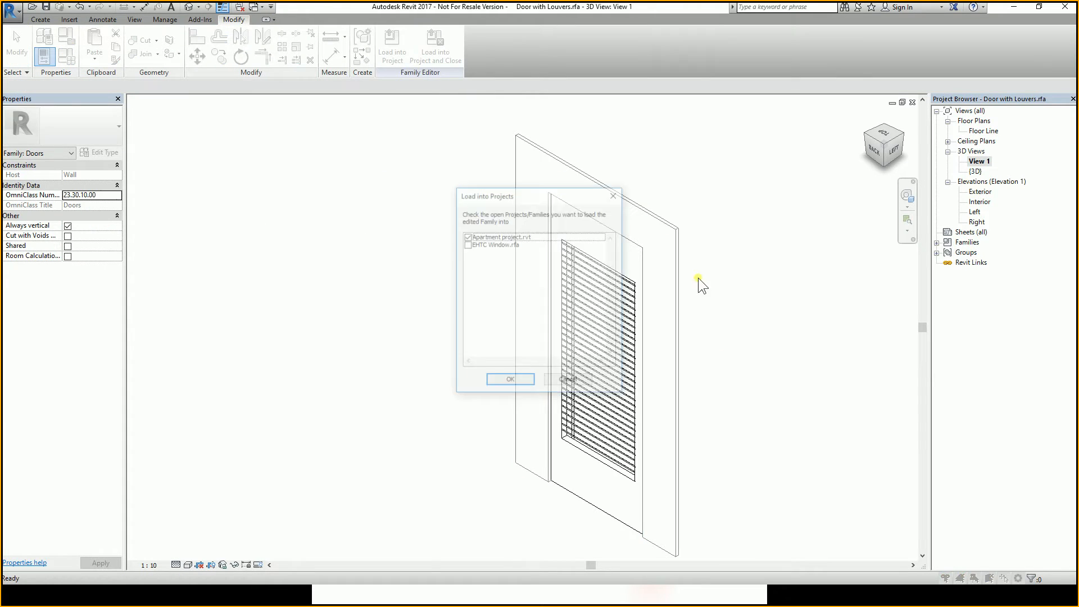
click(511, 379)
click(597, 309)
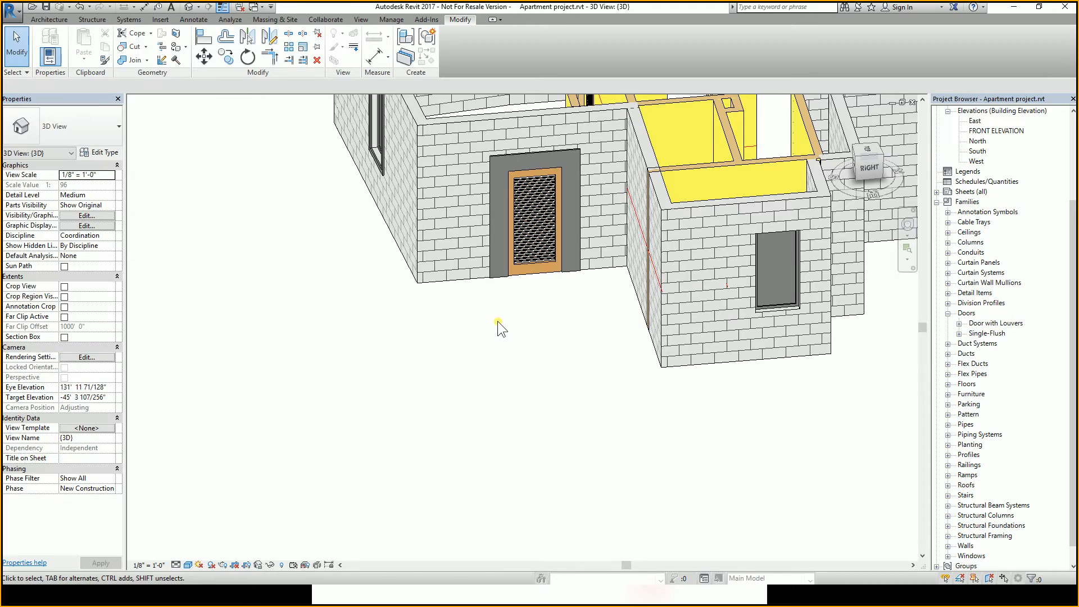
scroll(519, 232, up, 6)
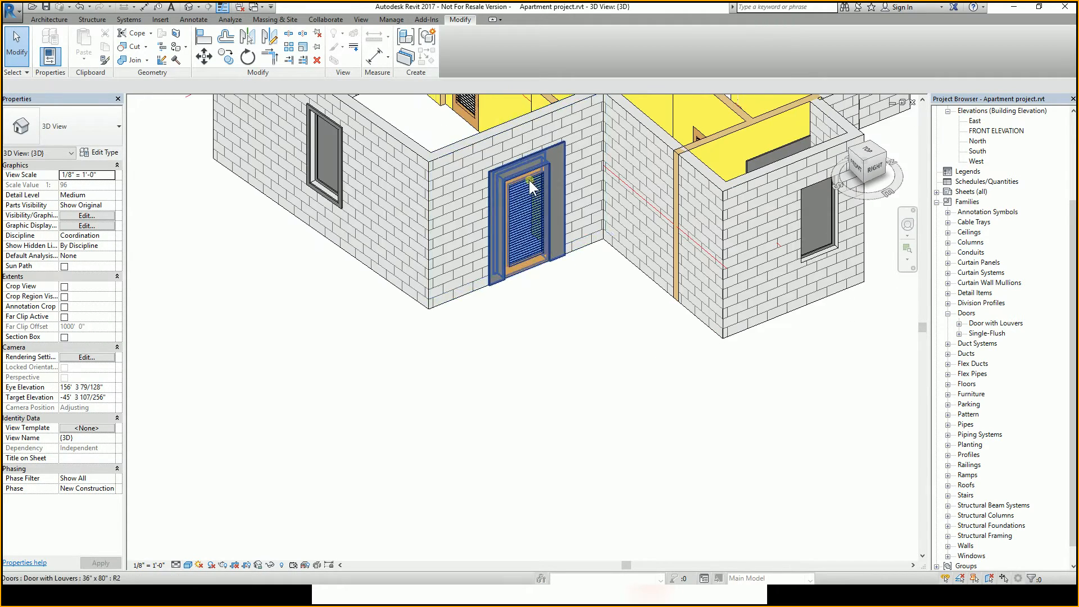
Set the placed door type's Trim Projection Ext. to 3" in its type properties.
click(485, 160)
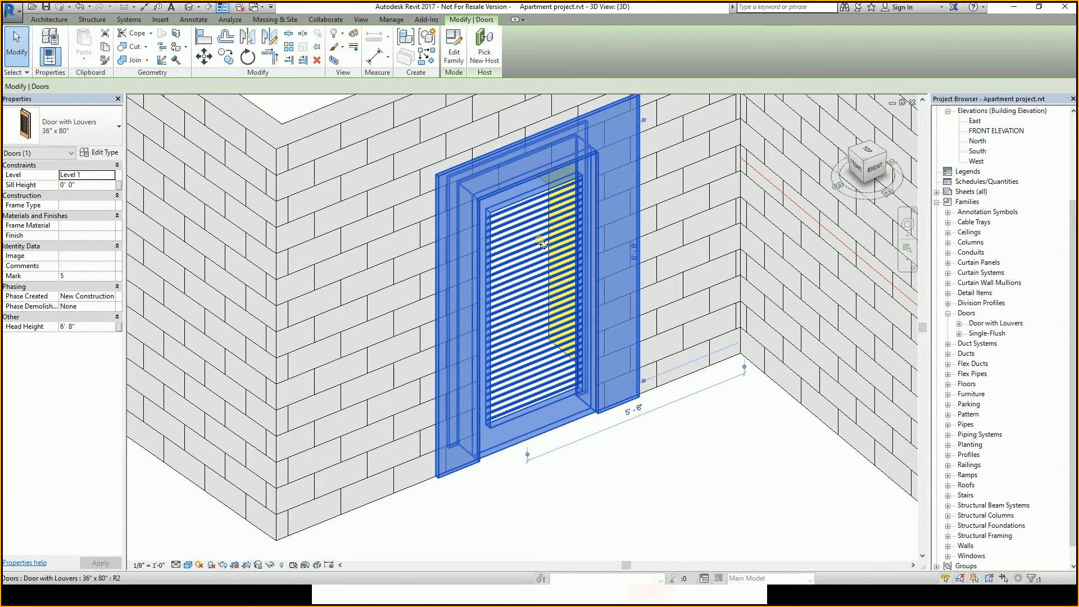
click(90, 153)
drag(483, 25, 184, 22)
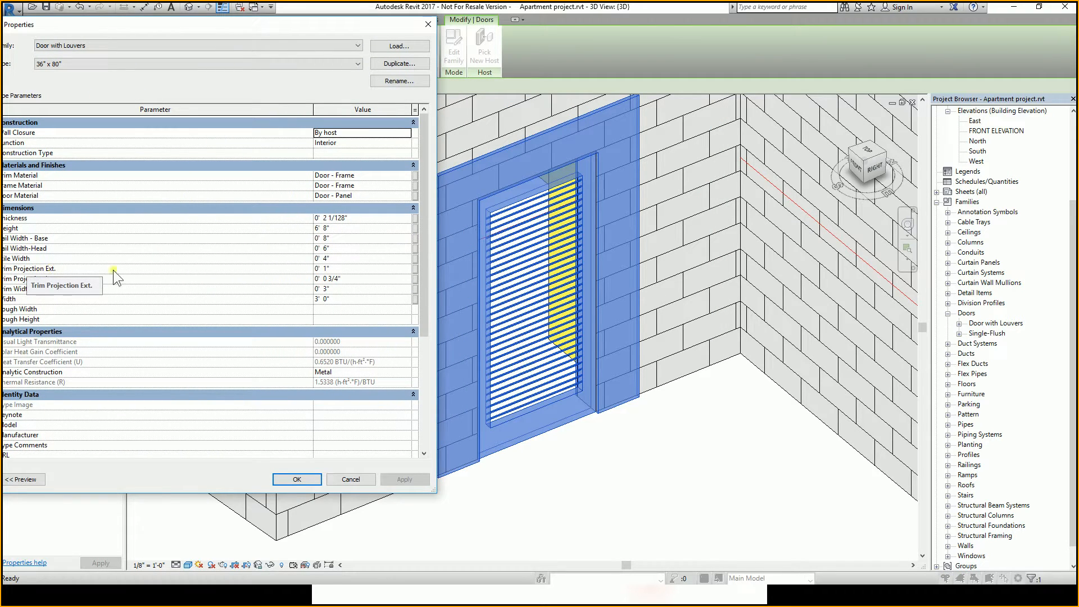
click(336, 271)
text(3")
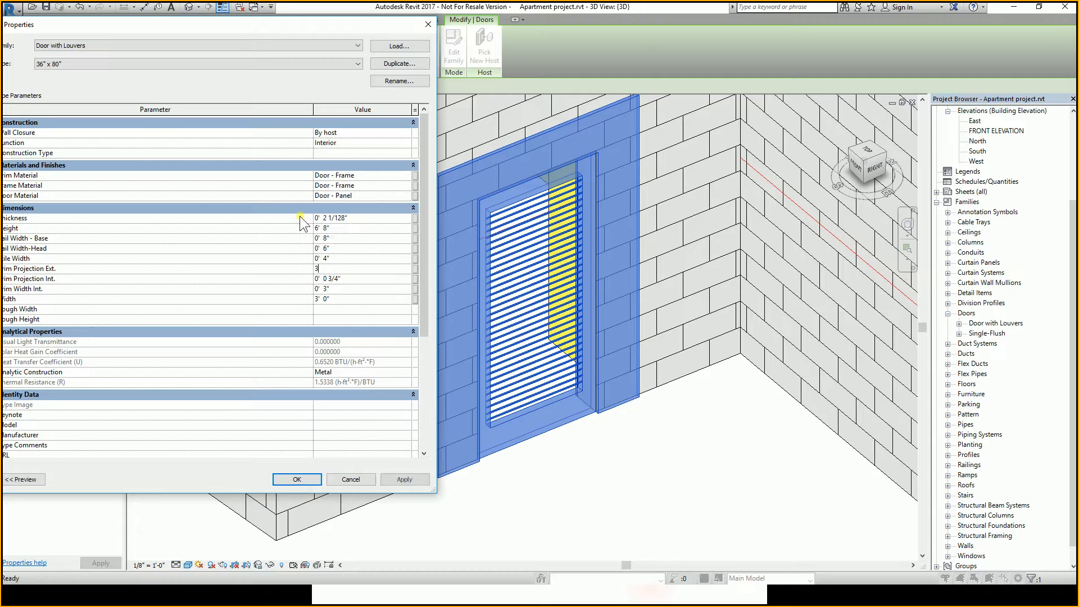
click(300, 480)
Set the door type's Trim Projection Ext. back to 1" in its type properties.
click(544, 499)
scroll(491, 413, down, 5)
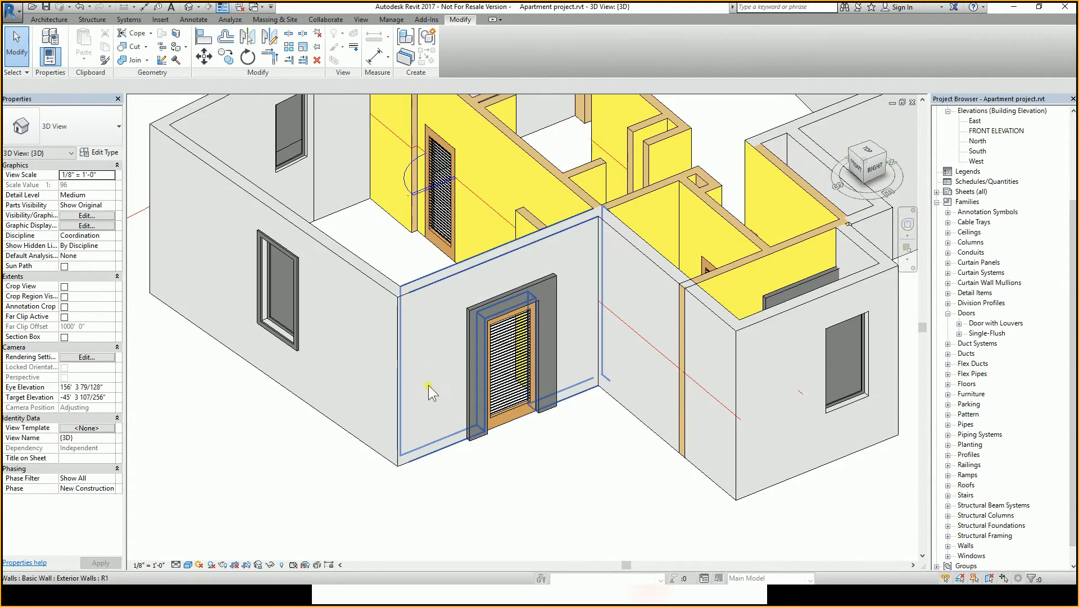
shift+middle_drag(428, 394, 585, 359)
scroll(469, 261, up, 4)
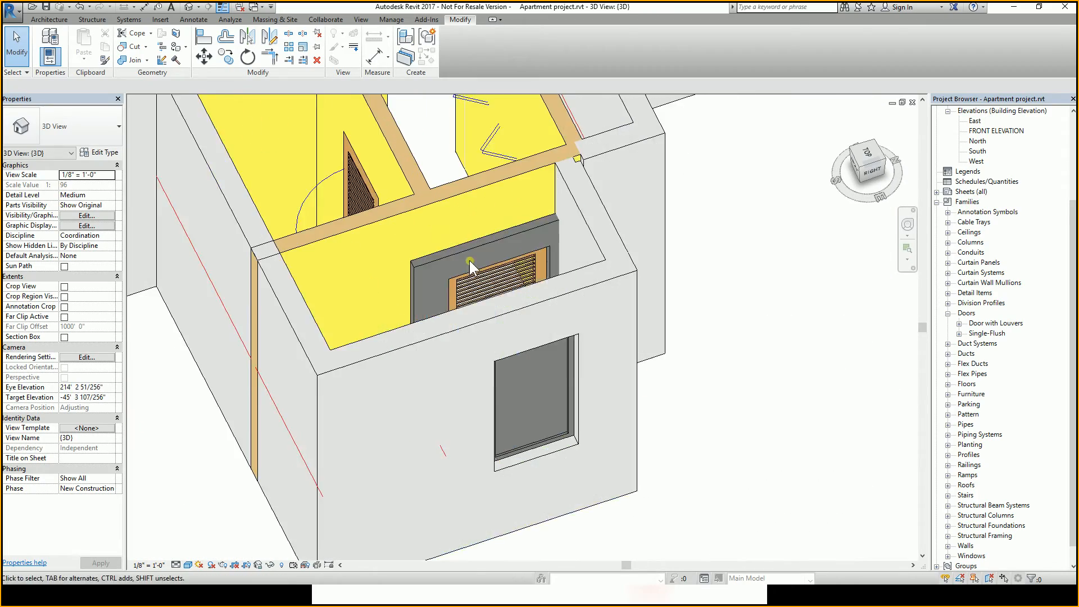
scroll(809, 292, down, 3)
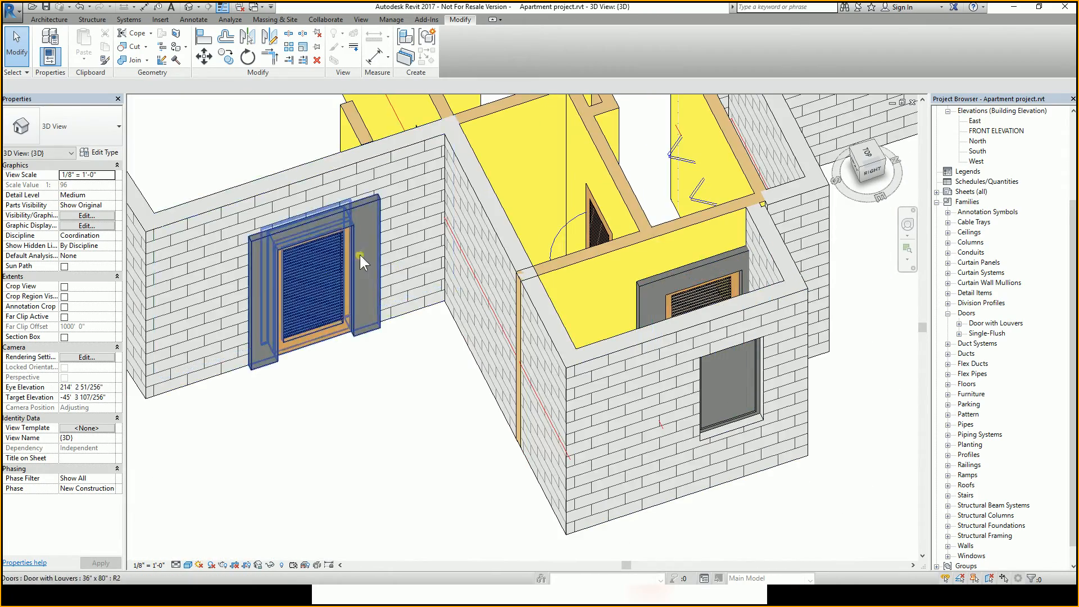
click(666, 276)
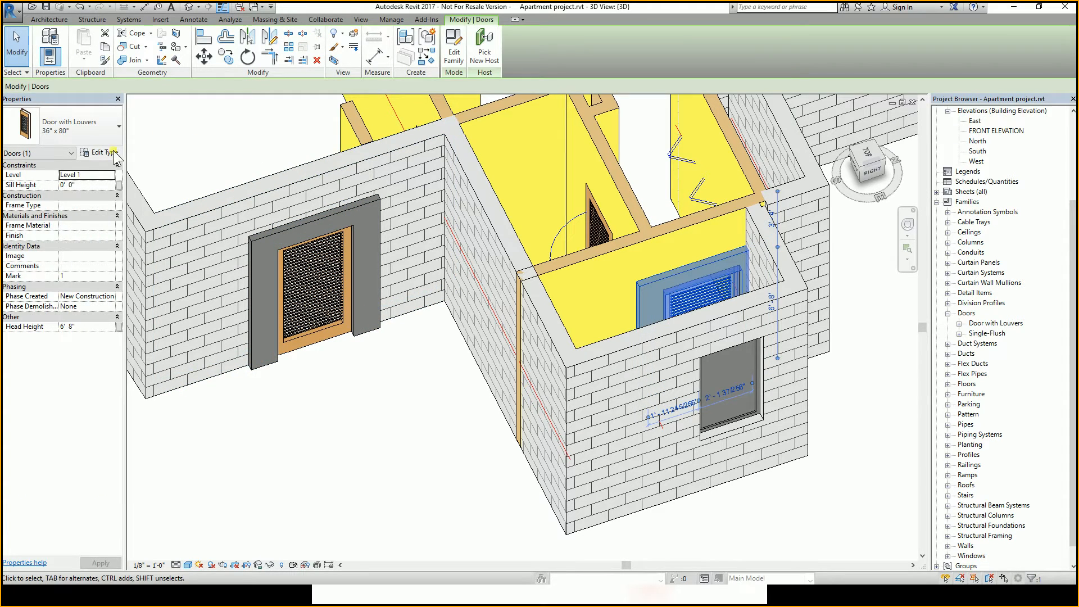
click(113, 152)
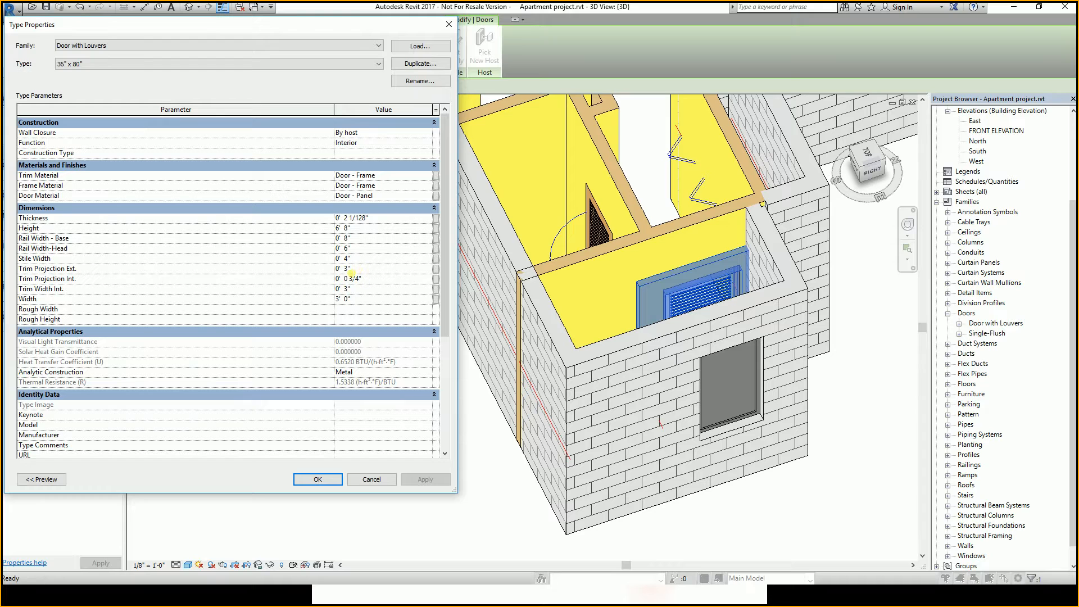
text(1)
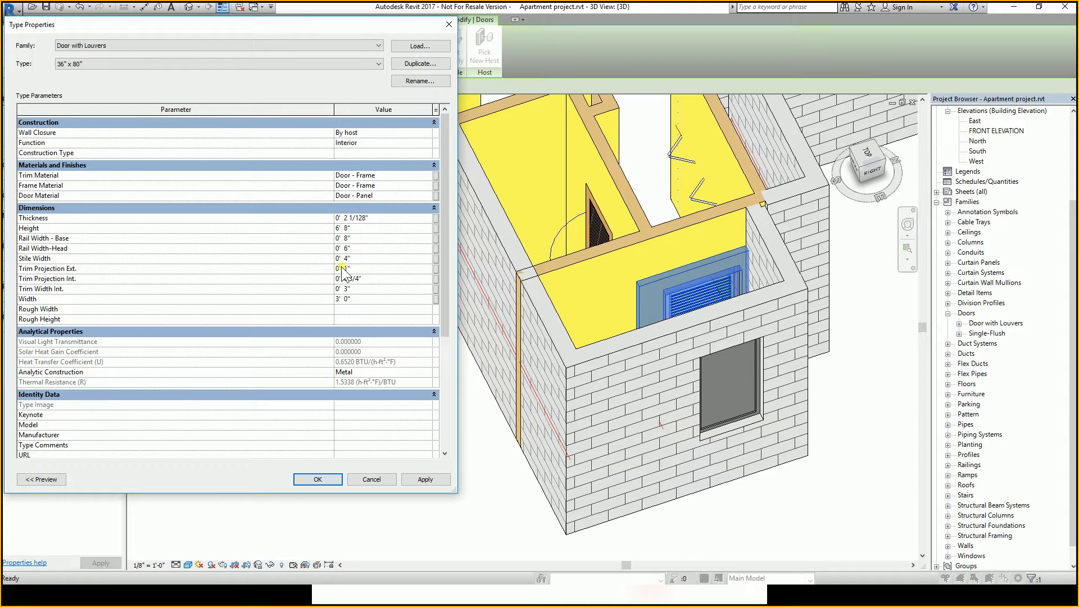
key(Return)
click(420, 417)
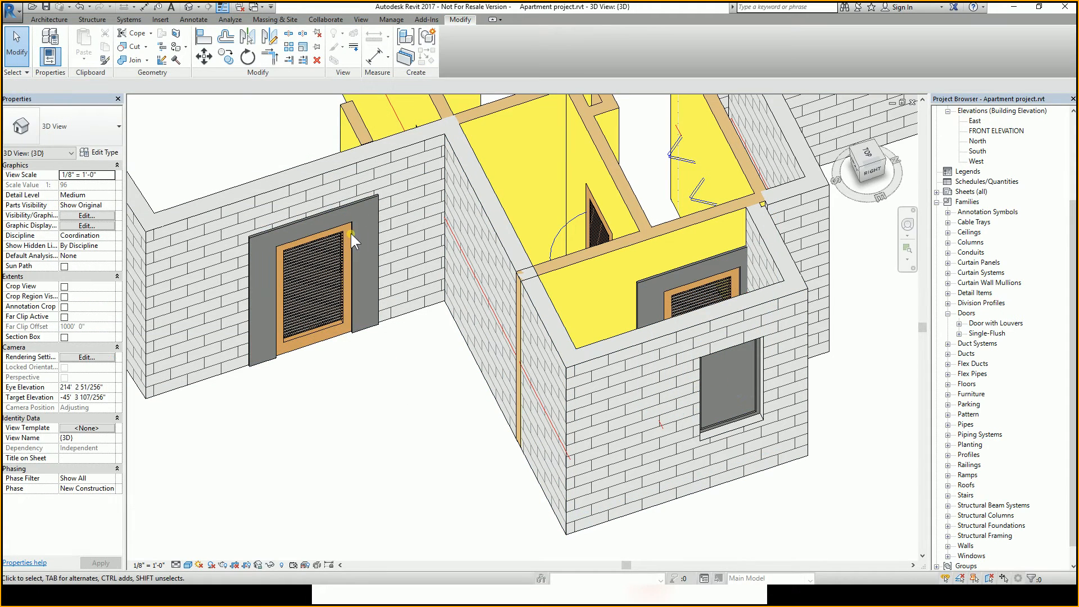
Open the Door with Louvers family for editing from the project and switch to its Exterior elevation.
shift+middle_drag(689, 276, 652, 295)
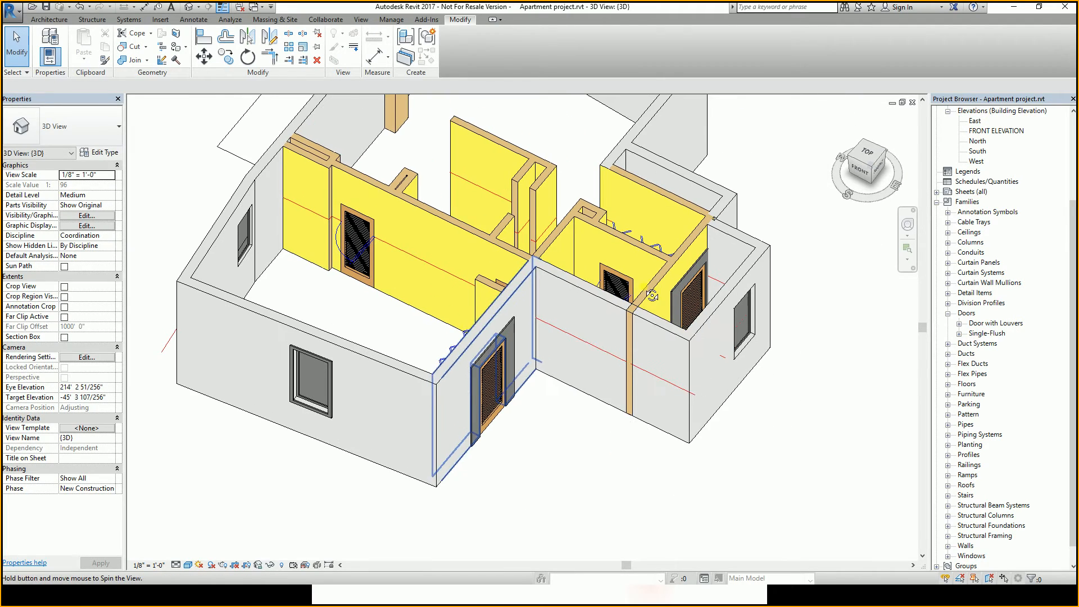
double_click(494, 353)
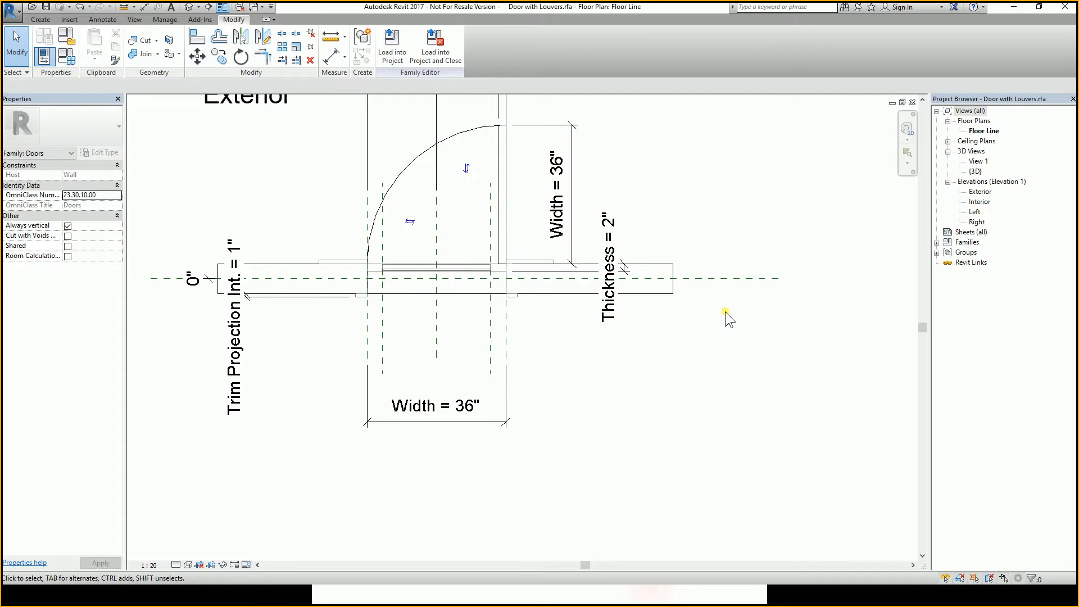
scroll(585, 290, down, 2)
double_click(981, 192)
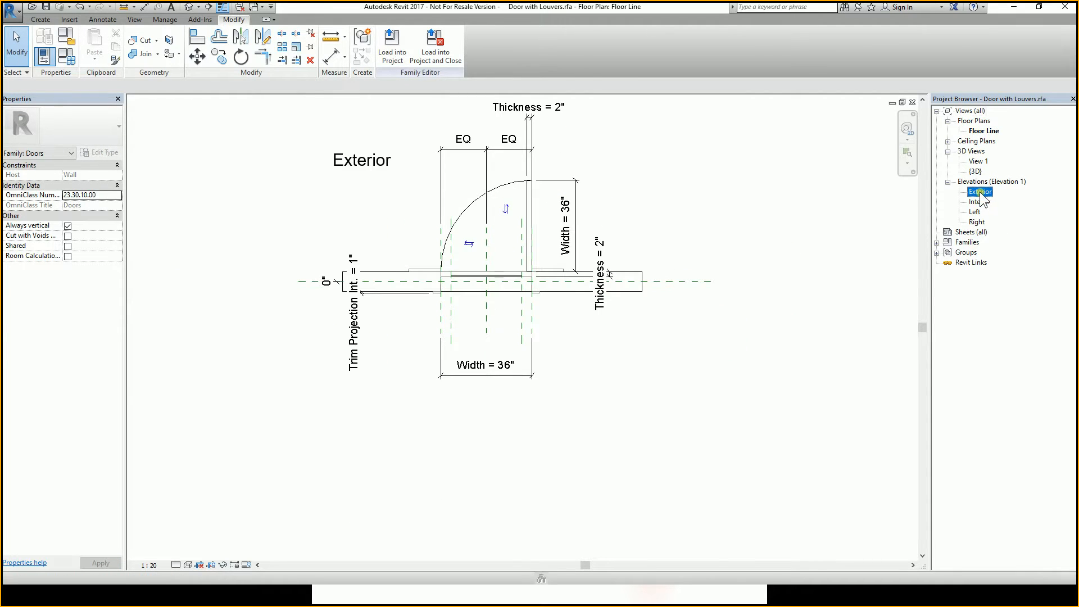
Start editing the trim sweep's profile, opening the Floor Line plan to sketch it.
middle_drag(631, 275, 626, 311)
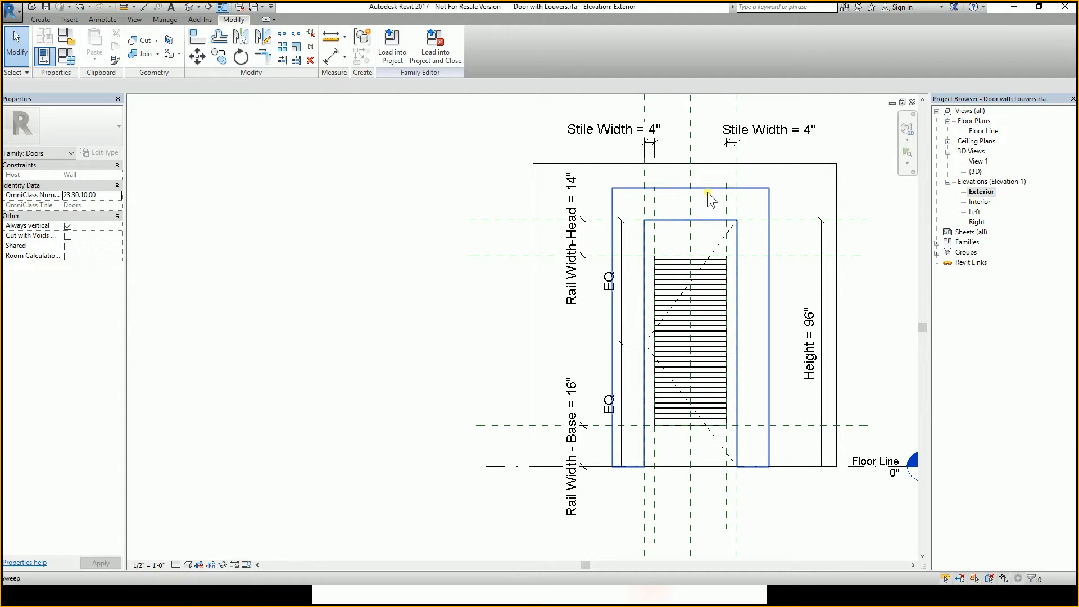
scroll(703, 205, up, 3)
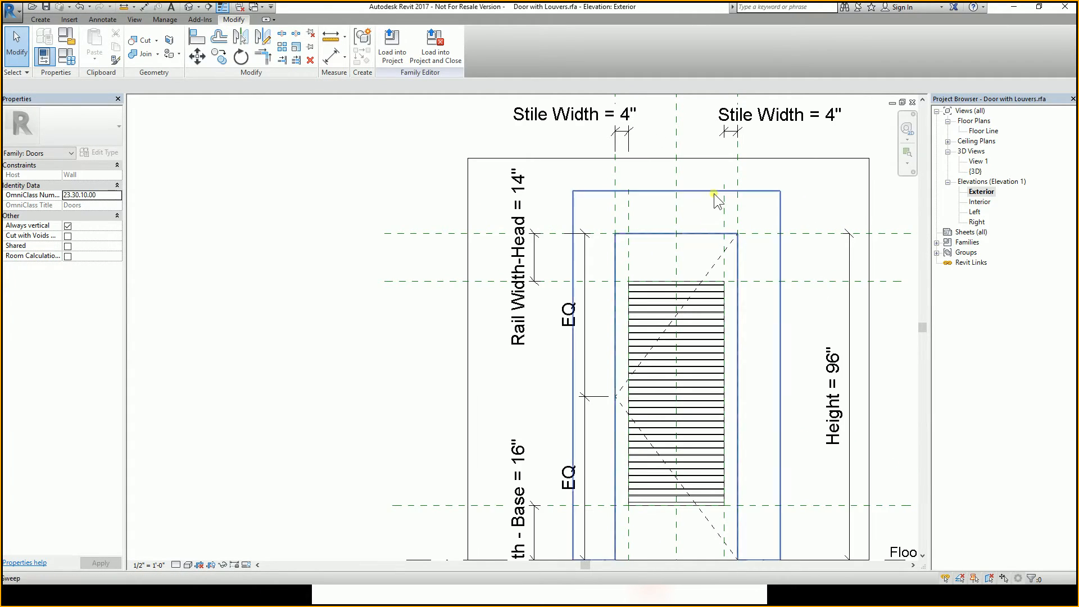
scroll(713, 213, down, 2)
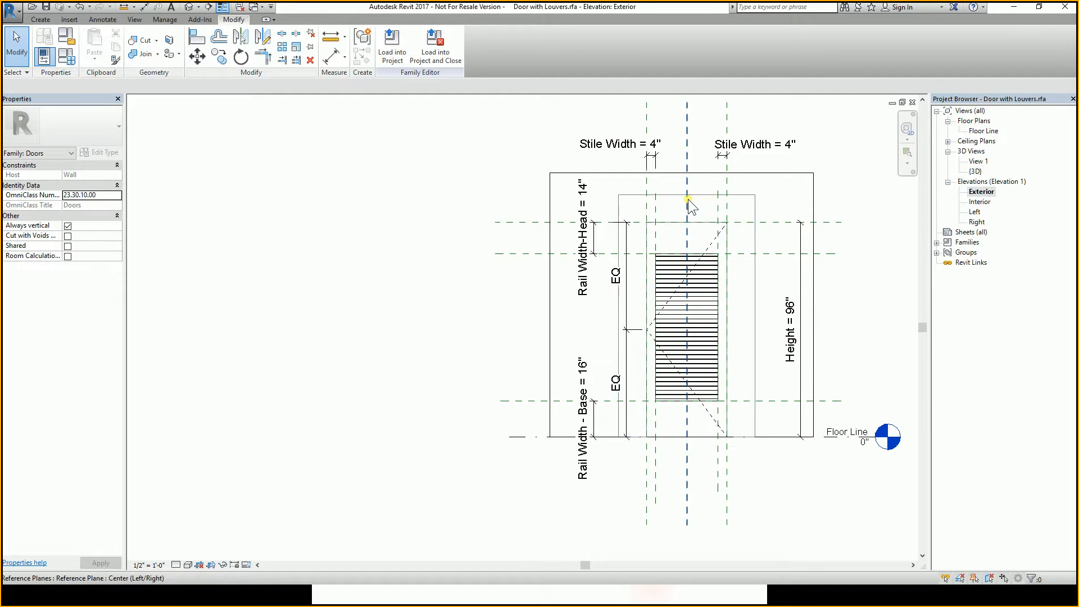
scroll(705, 216, up, 3)
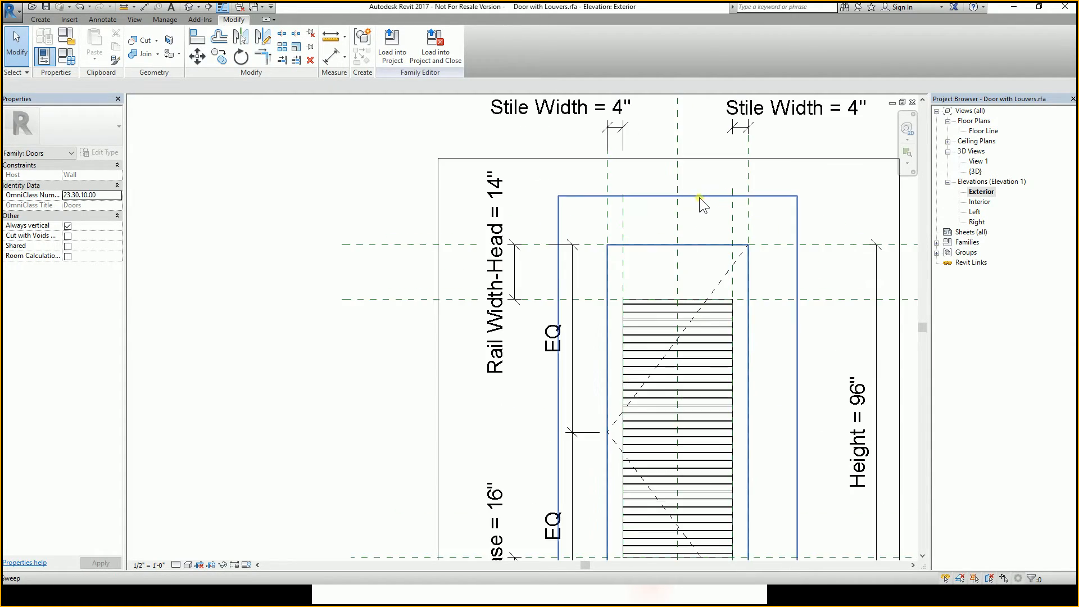
scroll(700, 210, down, 1)
click(703, 200)
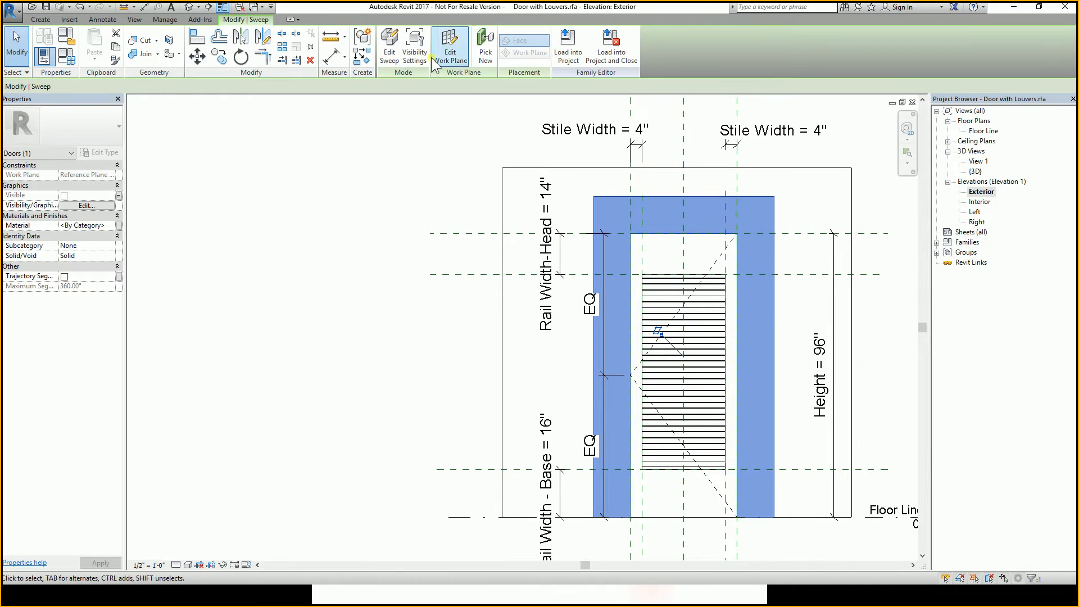
click(390, 57)
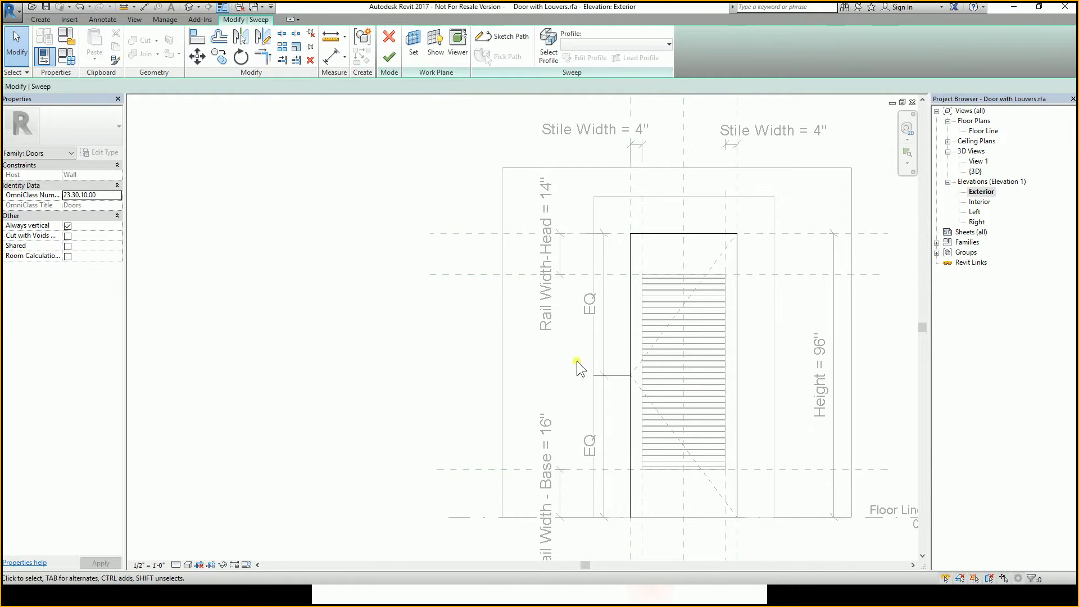
click(619, 375)
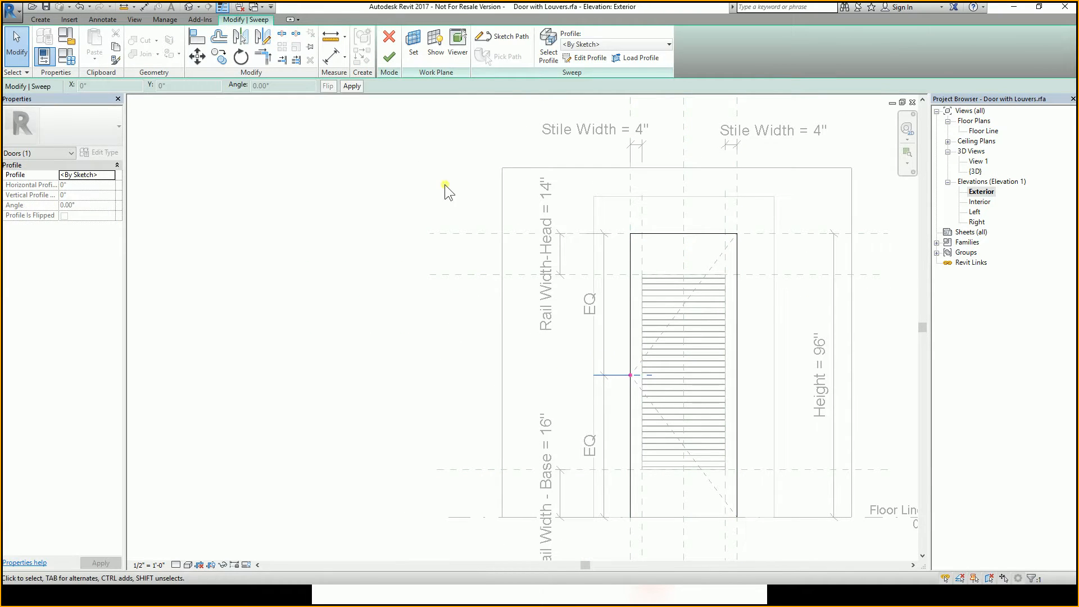
click(593, 59)
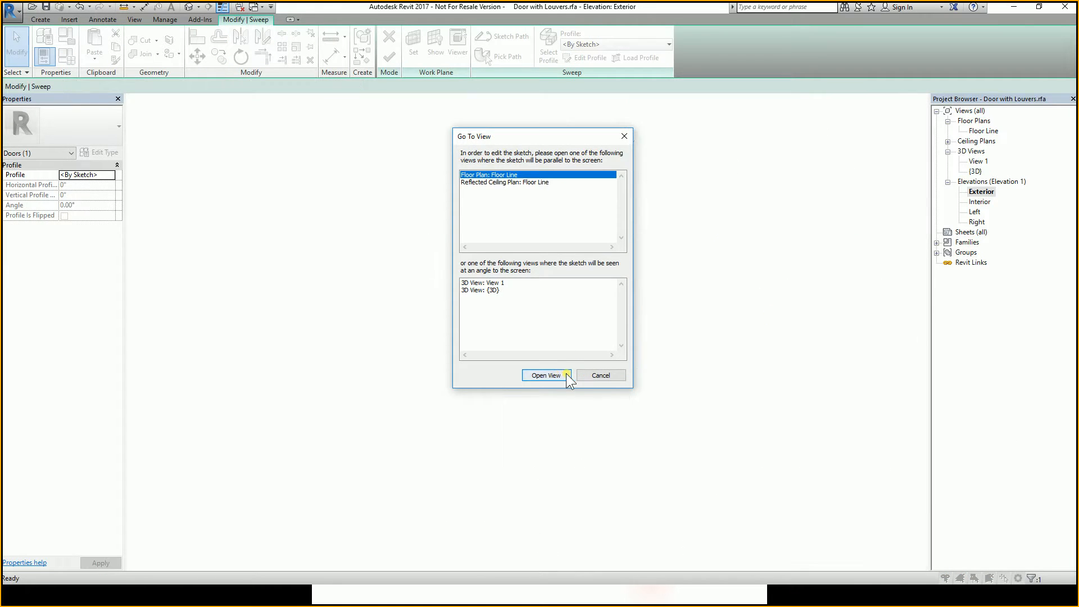
click(566, 374)
Dimension the trim profile's width from the Right reference plane to its outer edge.
scroll(548, 310, down, 2)
scroll(569, 292, up, 4)
scroll(644, 383, up, 2)
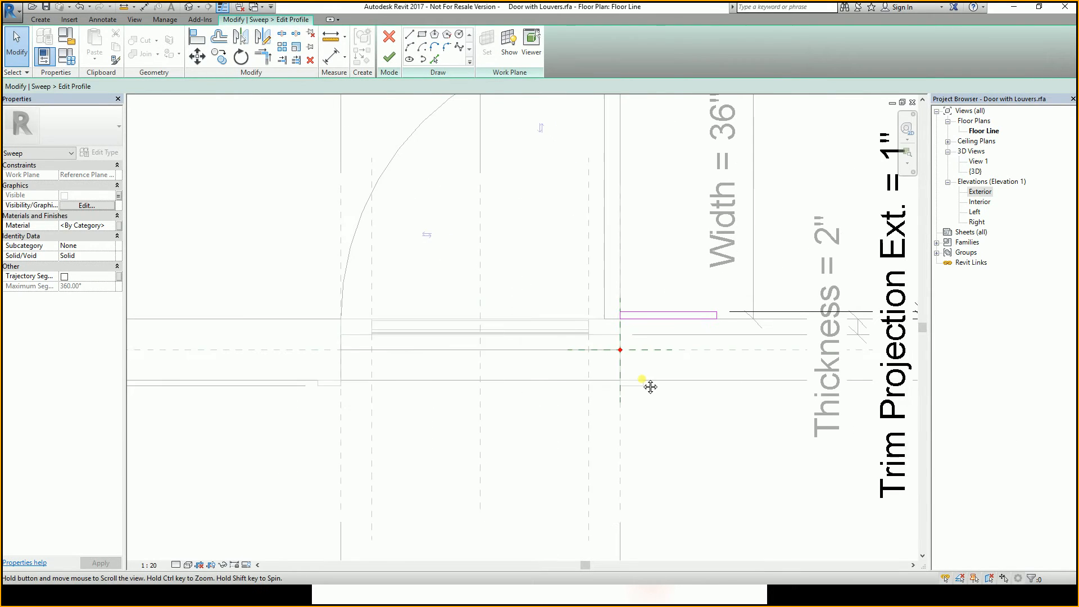
key(d)
key(i)
scroll(680, 349, up, 3)
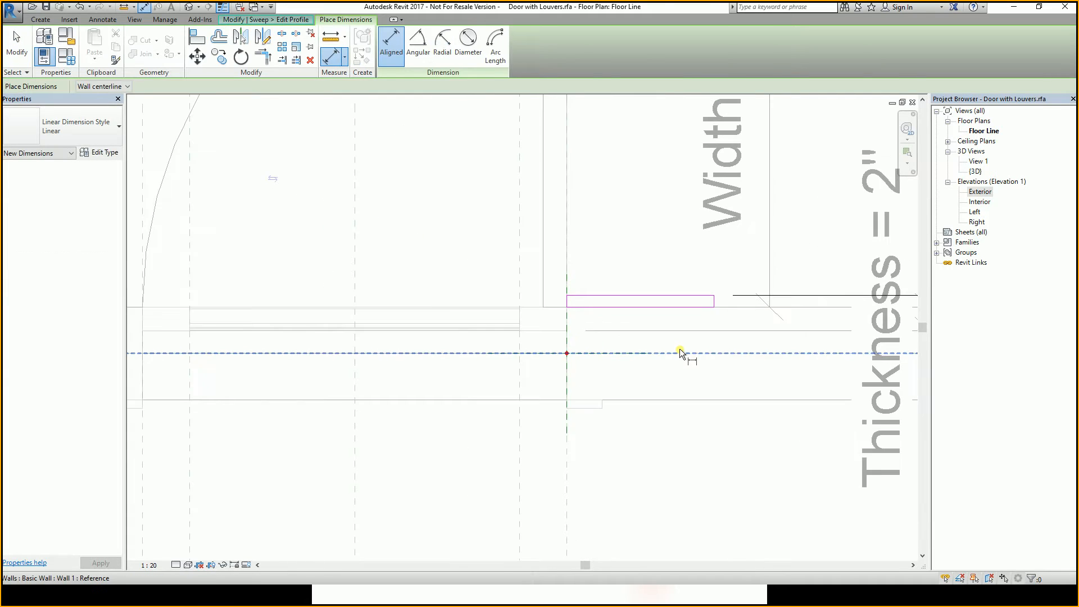
scroll(724, 296, down, 4)
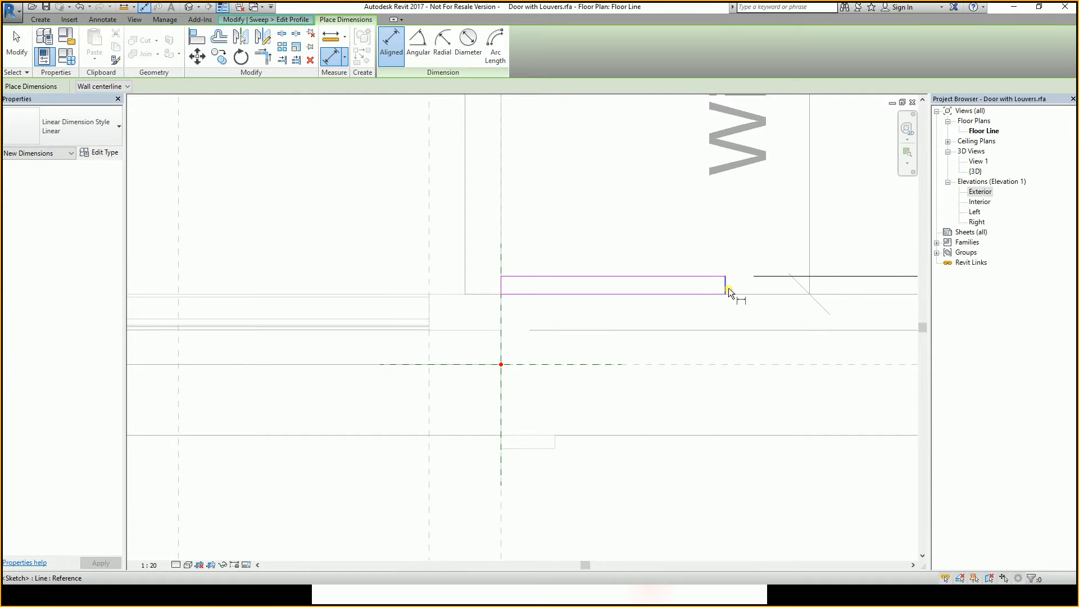
click(704, 408)
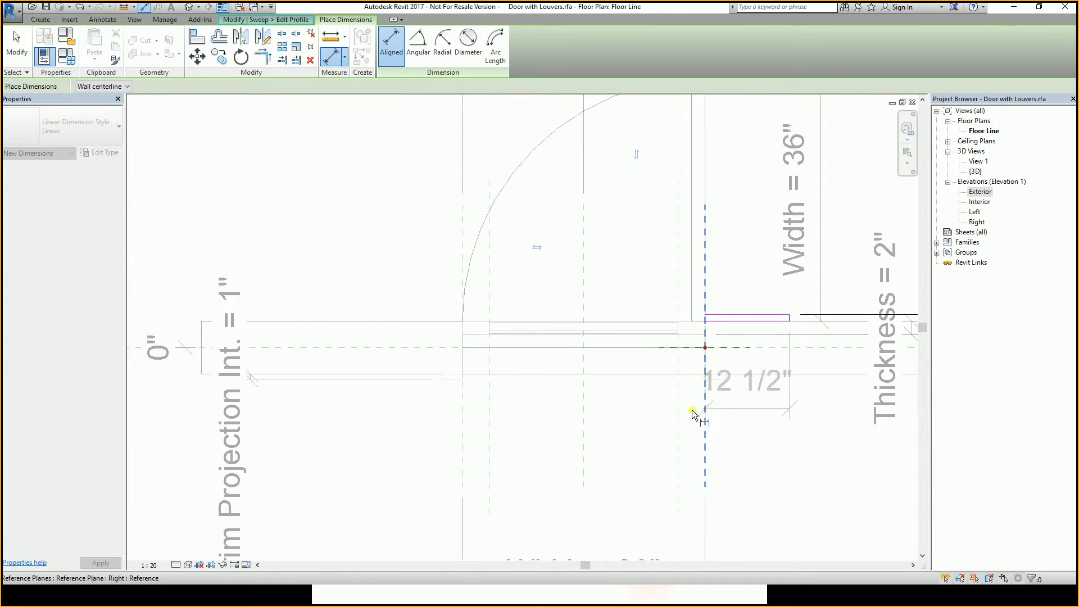
scroll(684, 414, down, 3)
click(730, 437)
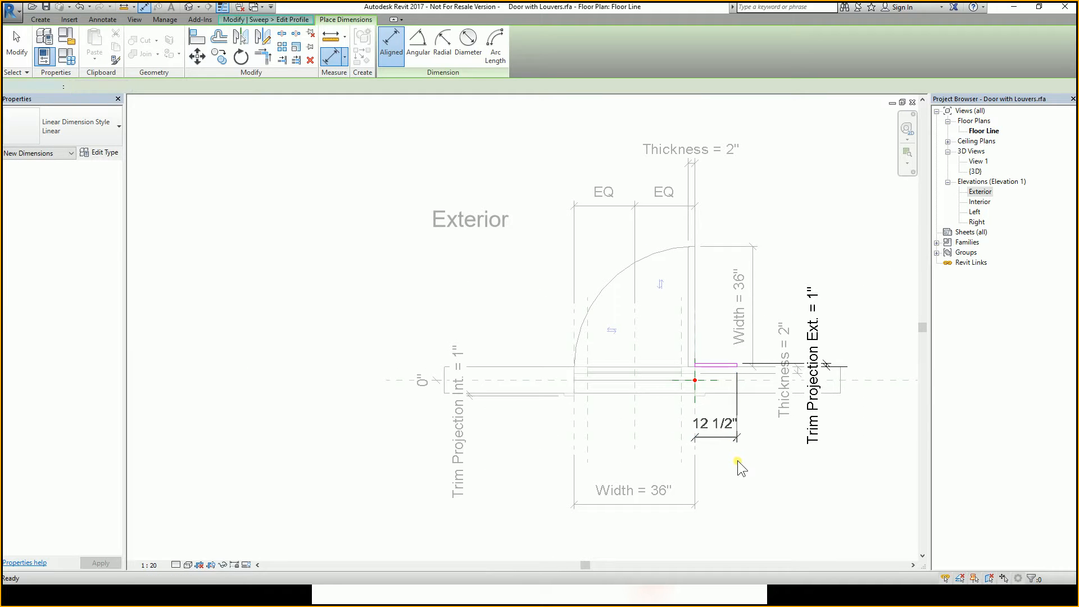
key(Escape)
scroll(731, 293, up, 5)
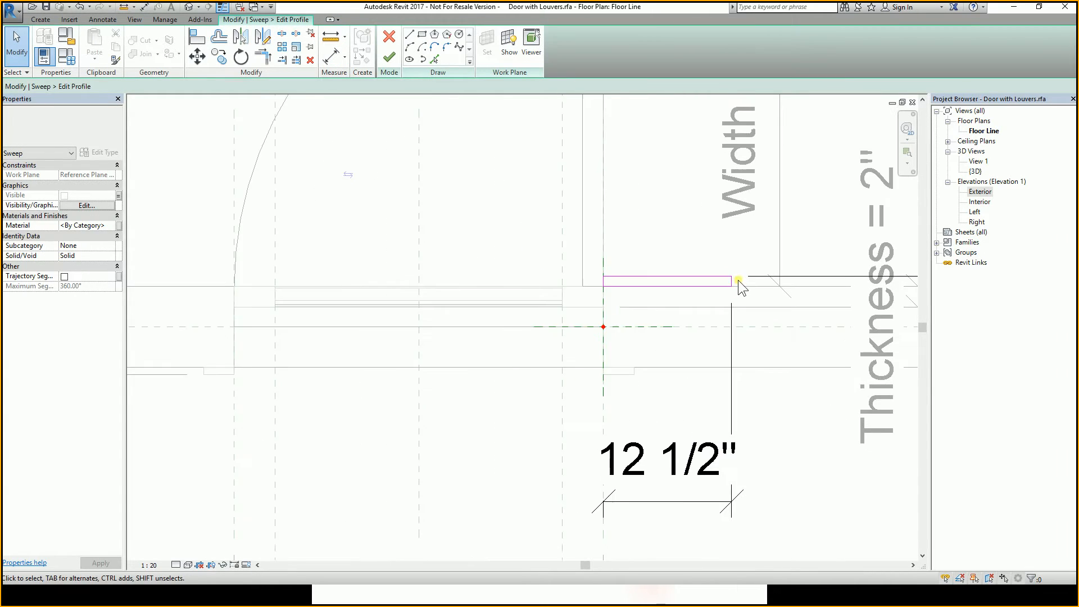
mouse_move(752, 282)
mouse_down()
mouse_move(650, 284)
mouse_move(667, 289)
mouse_move(641, 295)
mouse_up()
scroll(661, 285, down, 4)
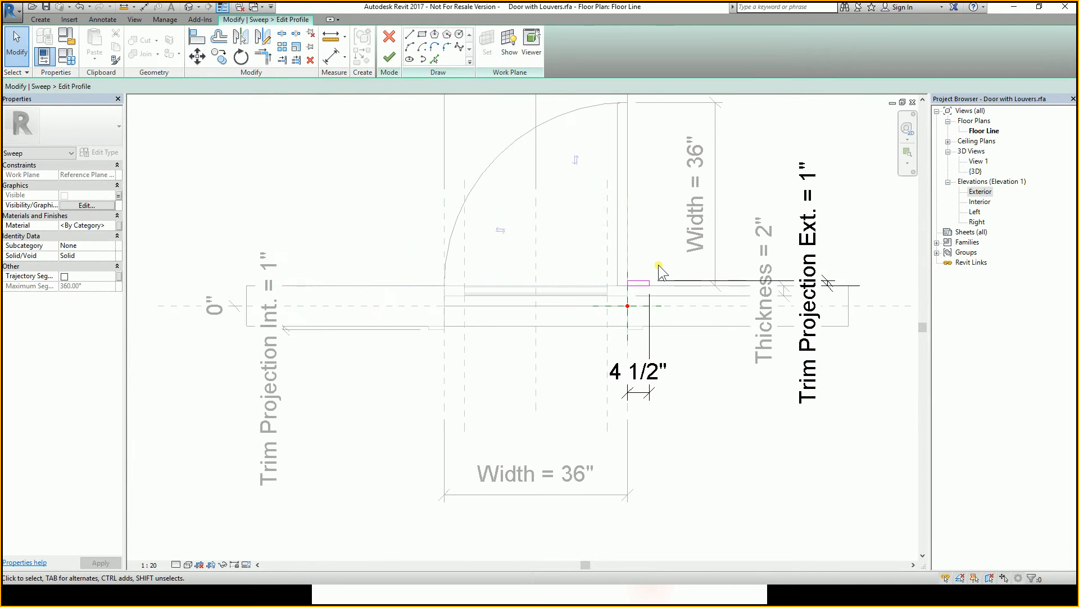
Label the profile width dimension with a new type parameter named Ext Trim Width.
click(637, 378)
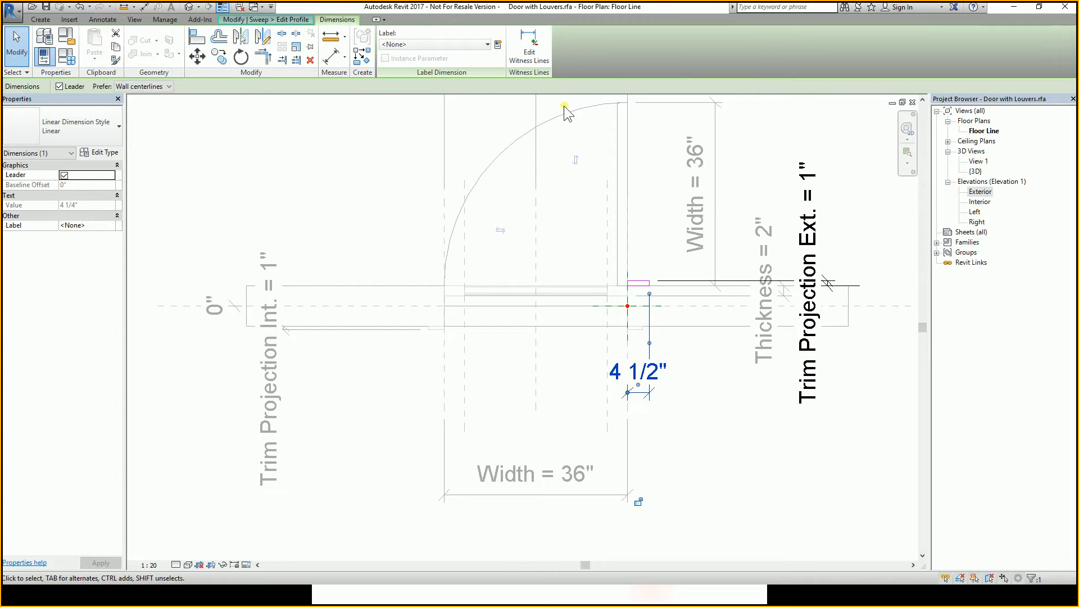
click(431, 45)
click(433, 45)
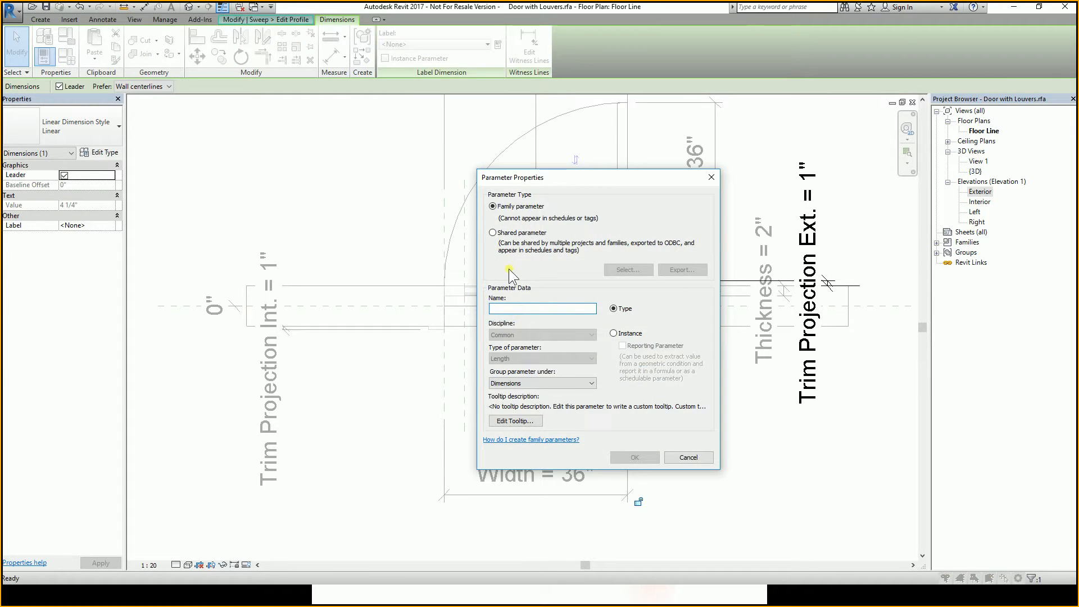
text(Trim)
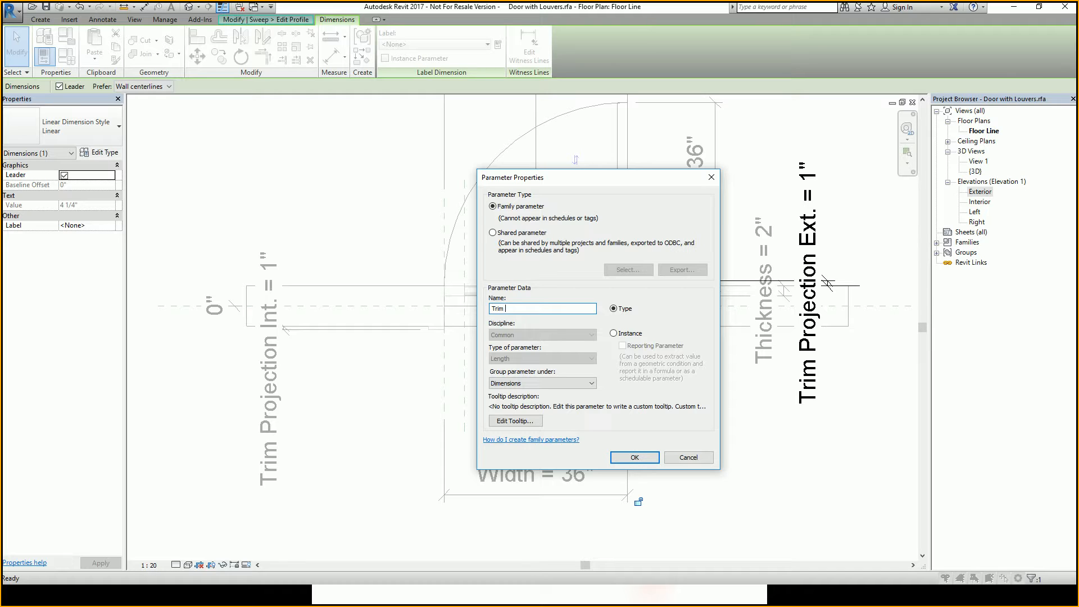
key(BackSpace)
text(Ext)
click(635, 457)
key(Escape)
Align the profile's inner edge to the vertical reference line at the door's side.
scroll(636, 293, up, 3)
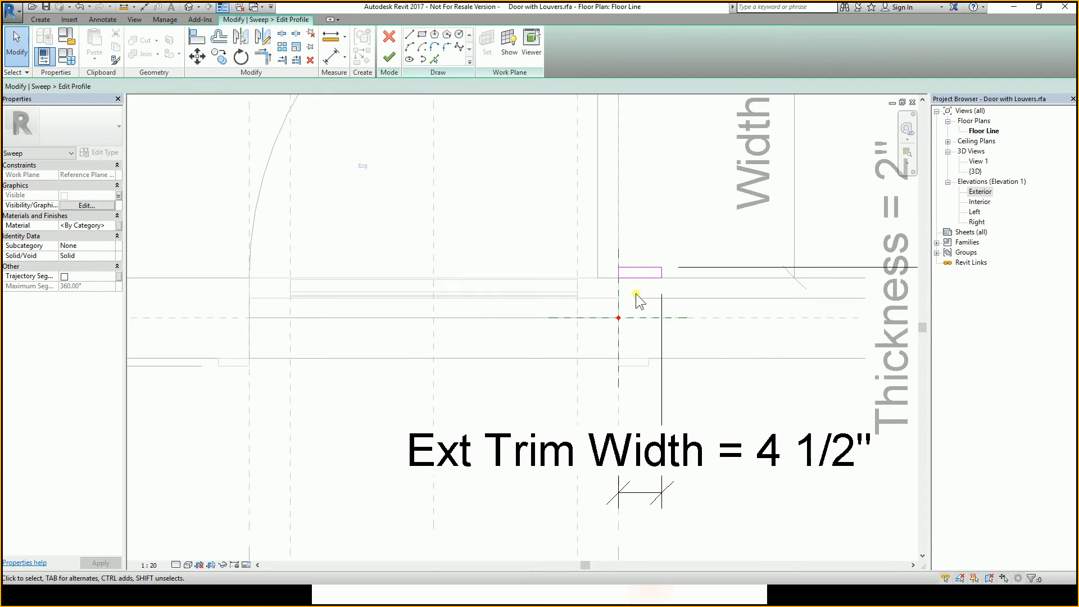
scroll(636, 293, up, 3)
key(a)
key(l)
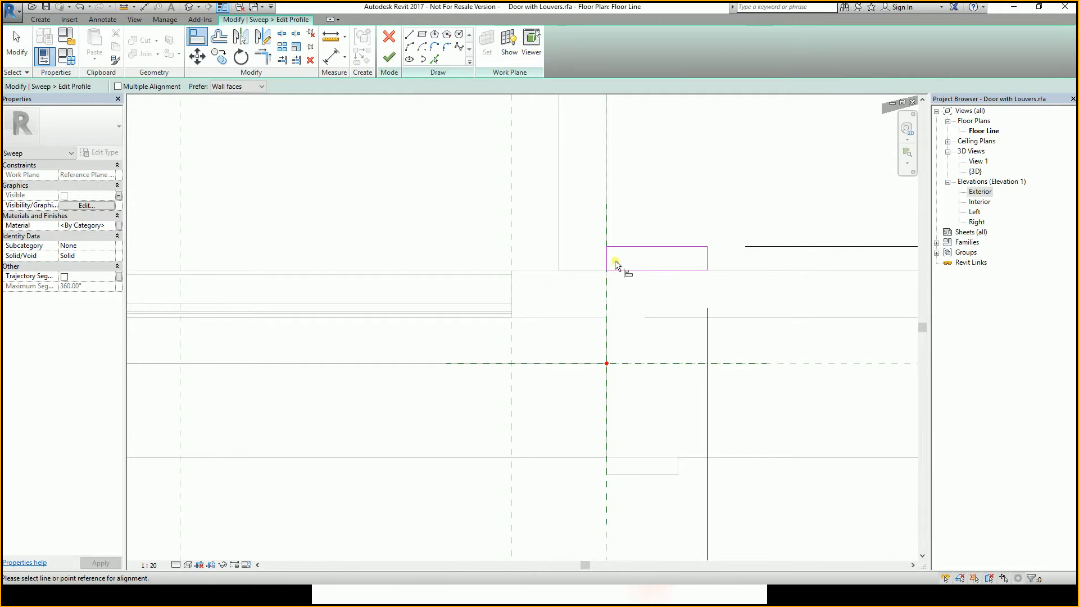
click(608, 174)
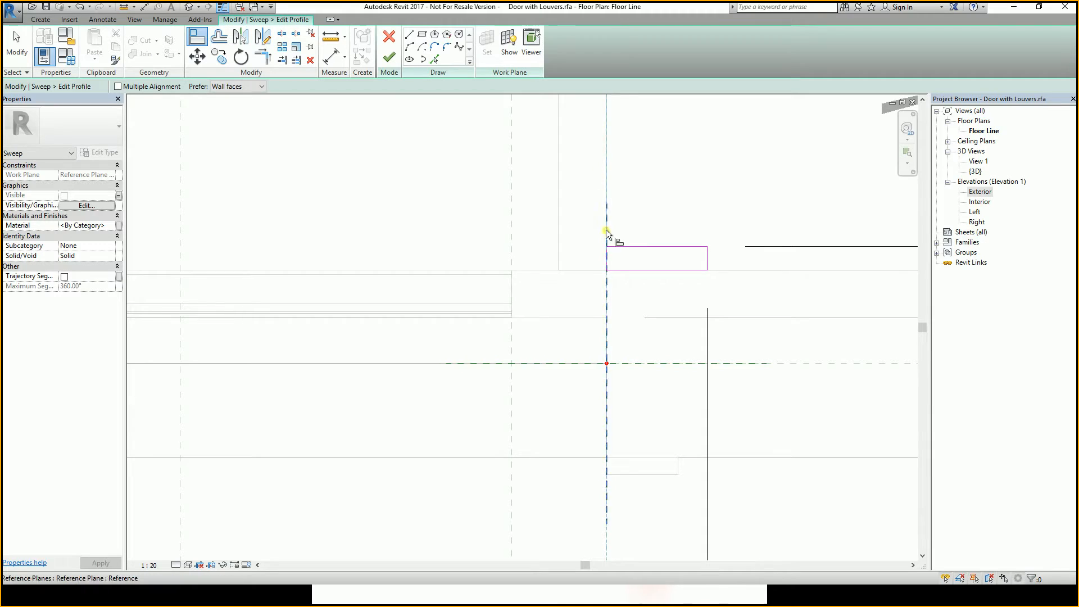
click(604, 260)
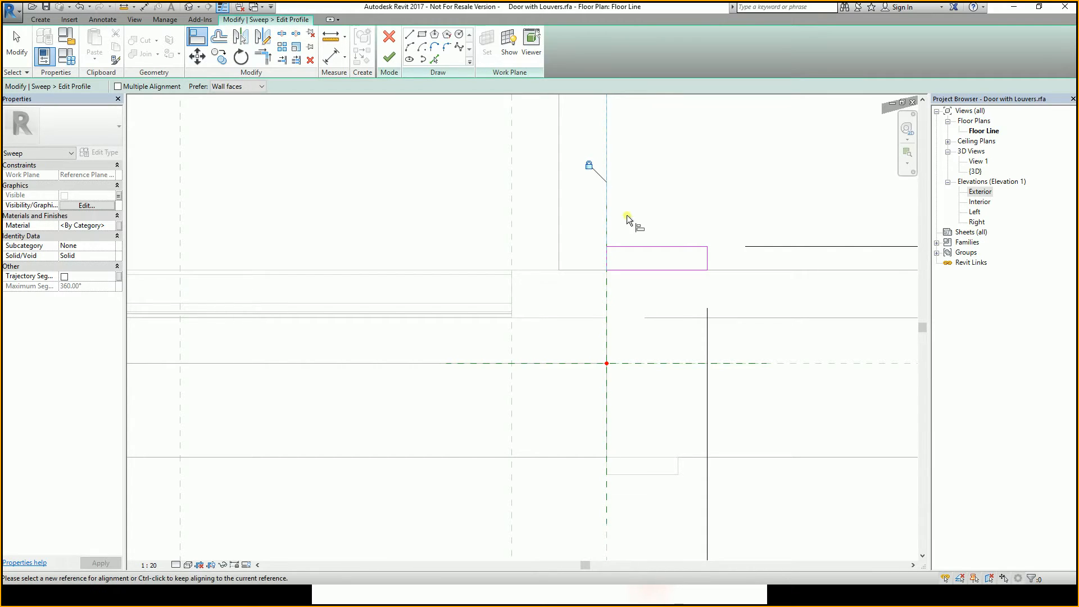
Finish editing the trim profile and complete the exterior trim sweep.
scroll(680, 253, down, 5)
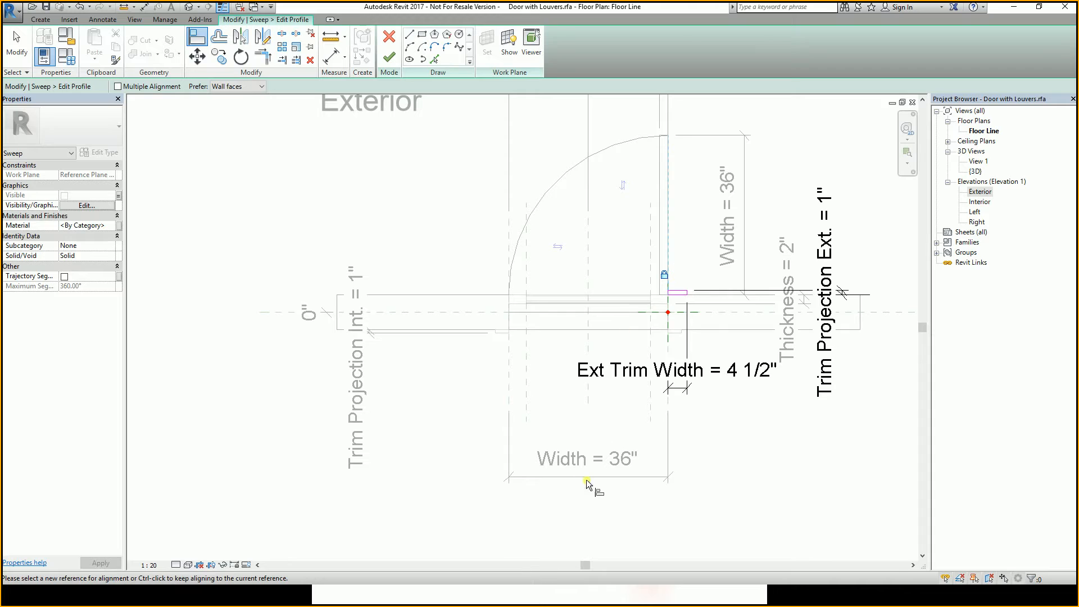
click(667, 294)
scroll(680, 298, up, 3)
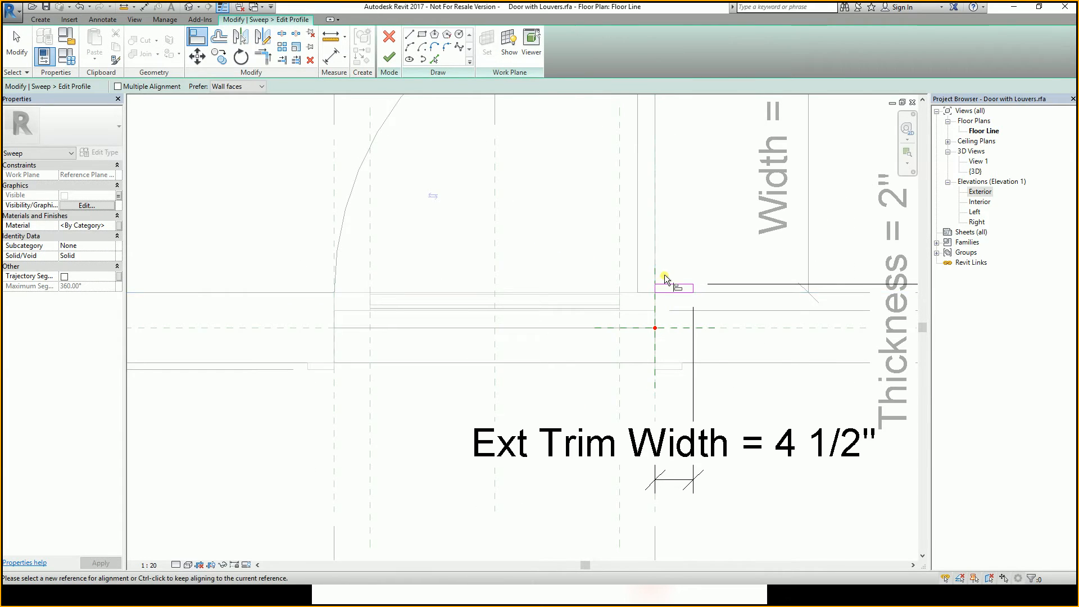
scroll(664, 275, down, 2)
key(Escape)
key(Escape)
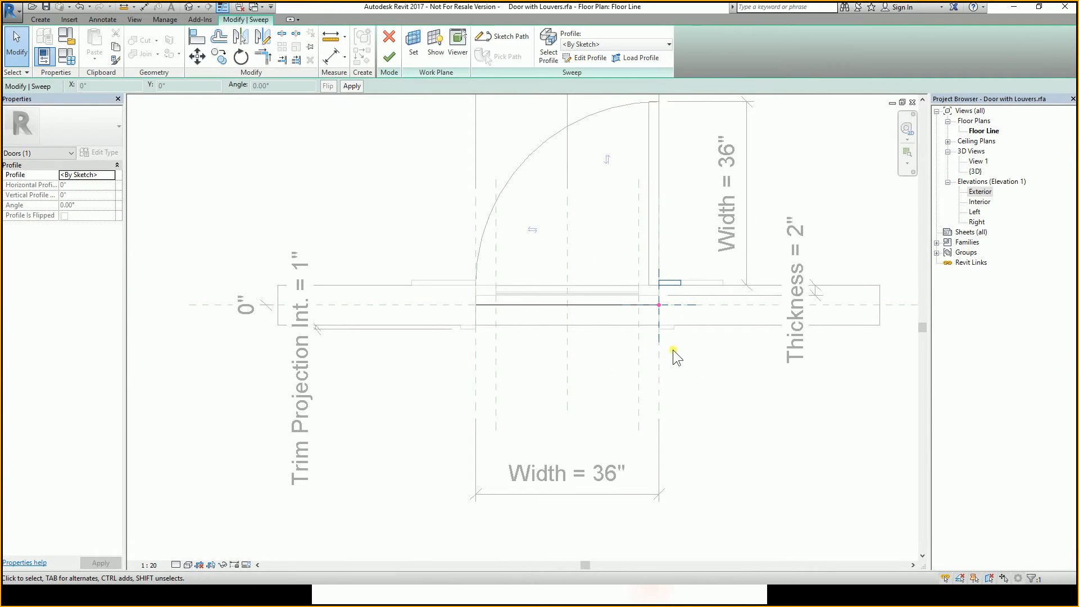
click(673, 350)
click(388, 57)
click(708, 419)
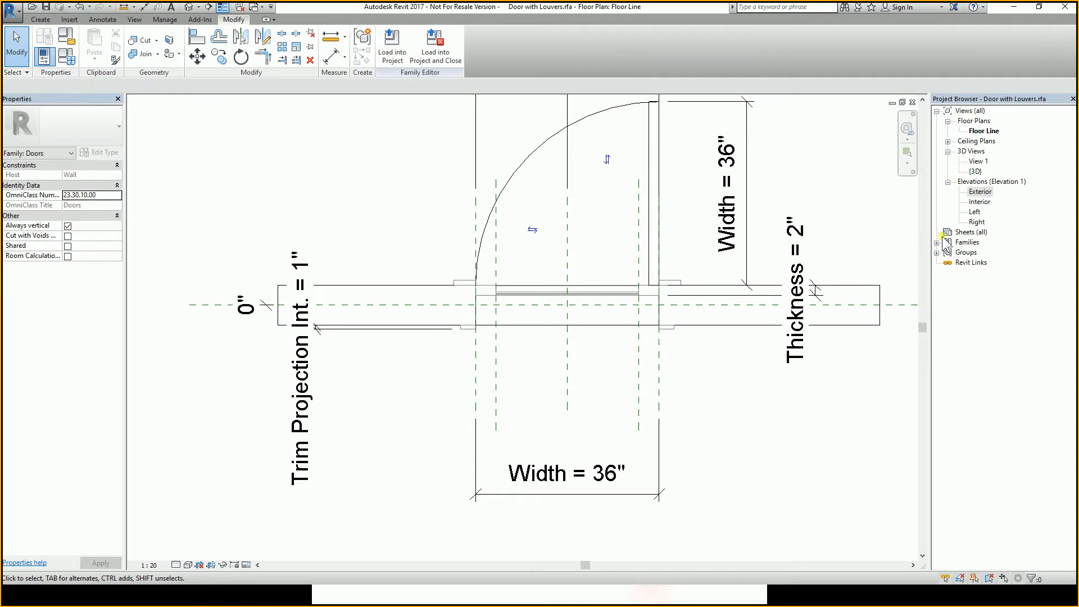
In 3D View 1, set Trim Width Int. to 6" for the 36" x 96" type in Family Types and apply.
double_click(978, 161)
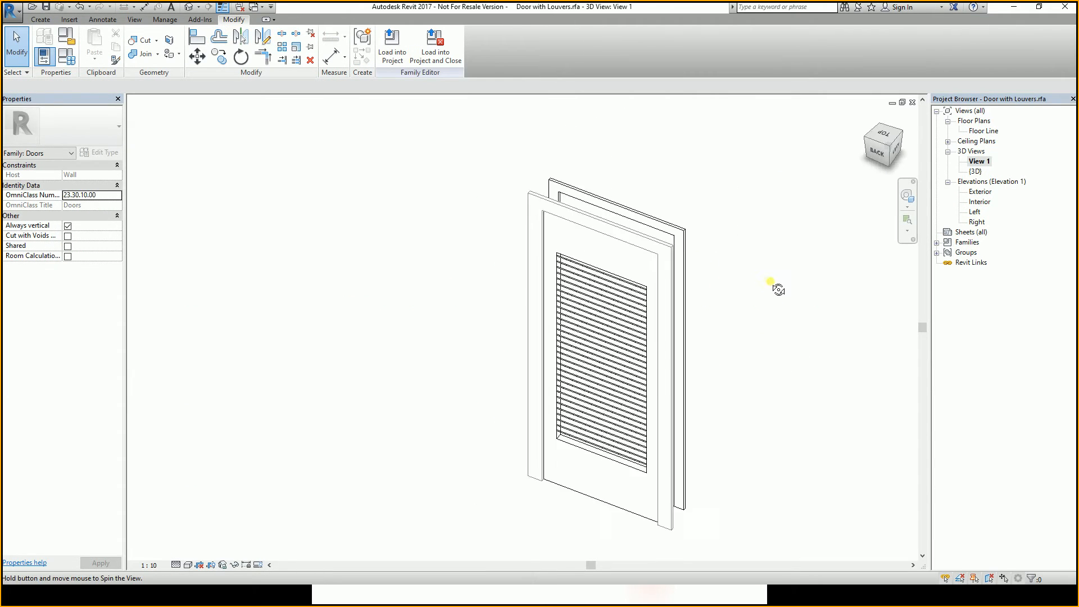
shift+middle_drag(707, 201, 779, 213)
scroll(698, 174, down, 3)
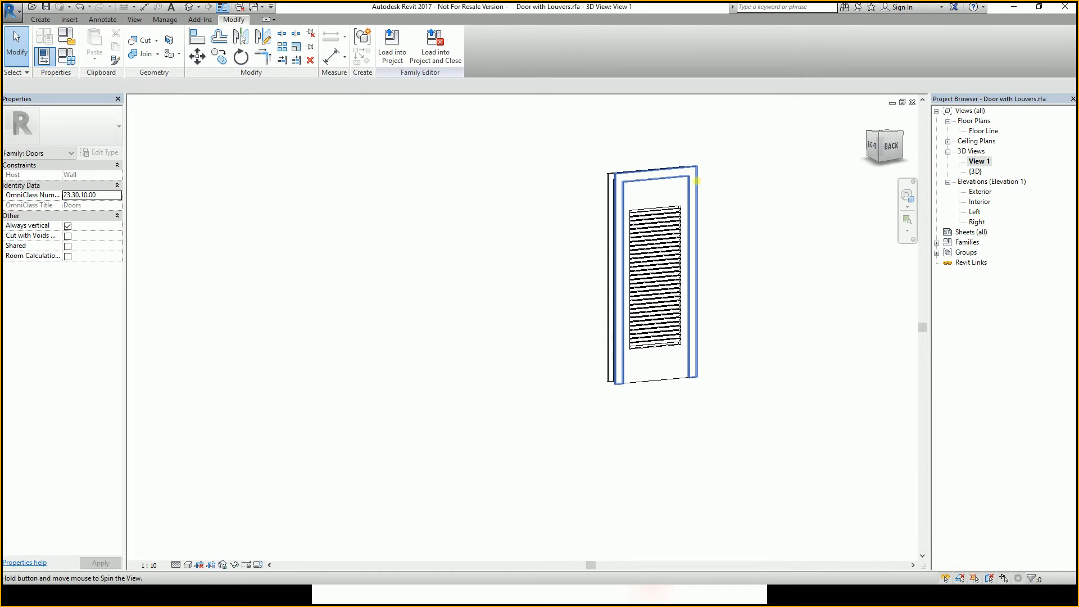
click(73, 58)
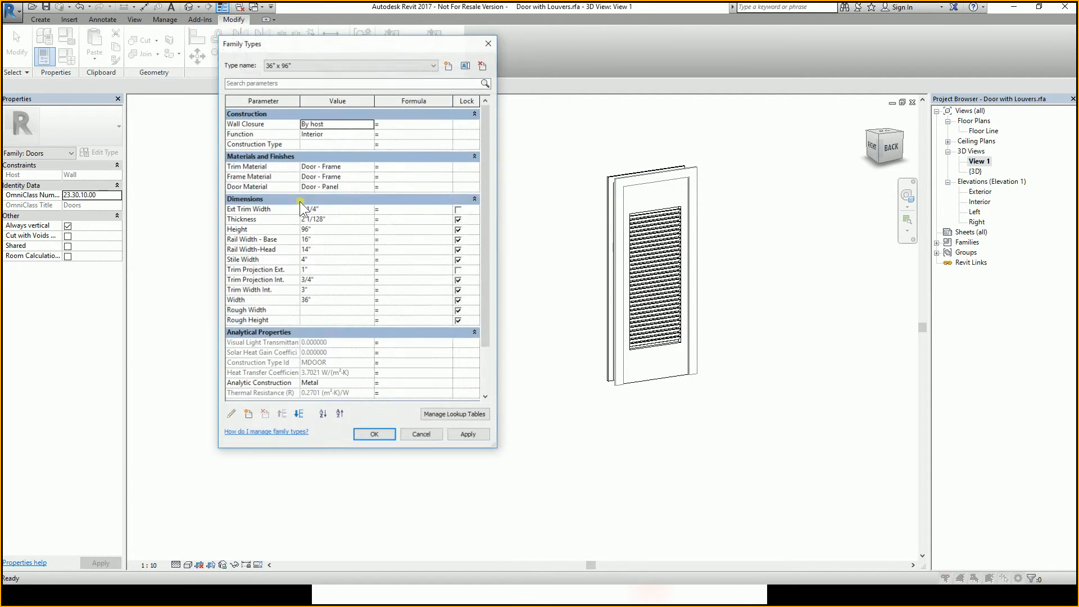
click(320, 289)
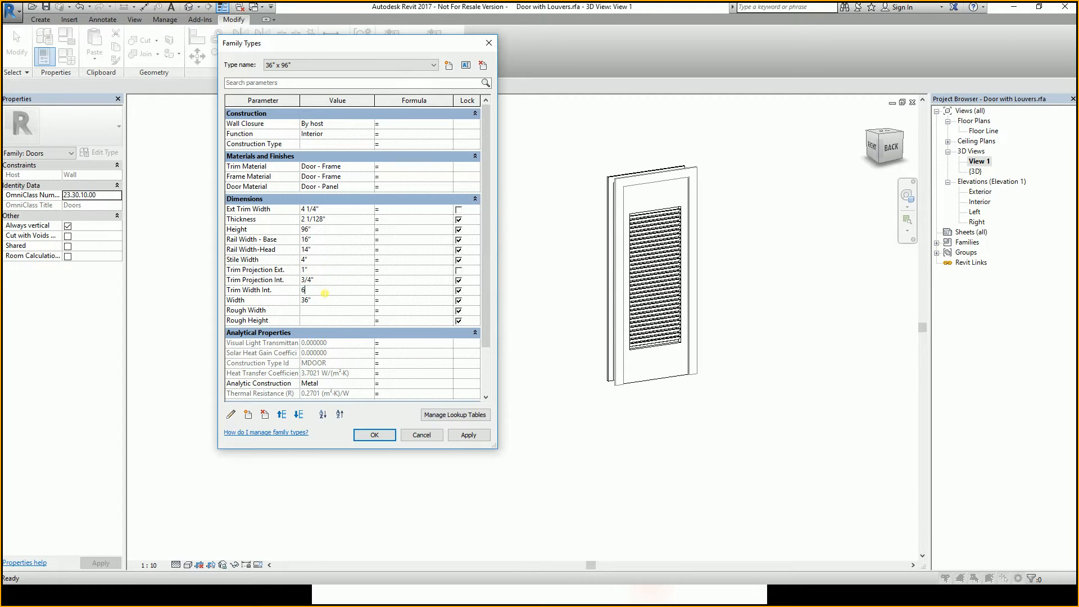
click(456, 432)
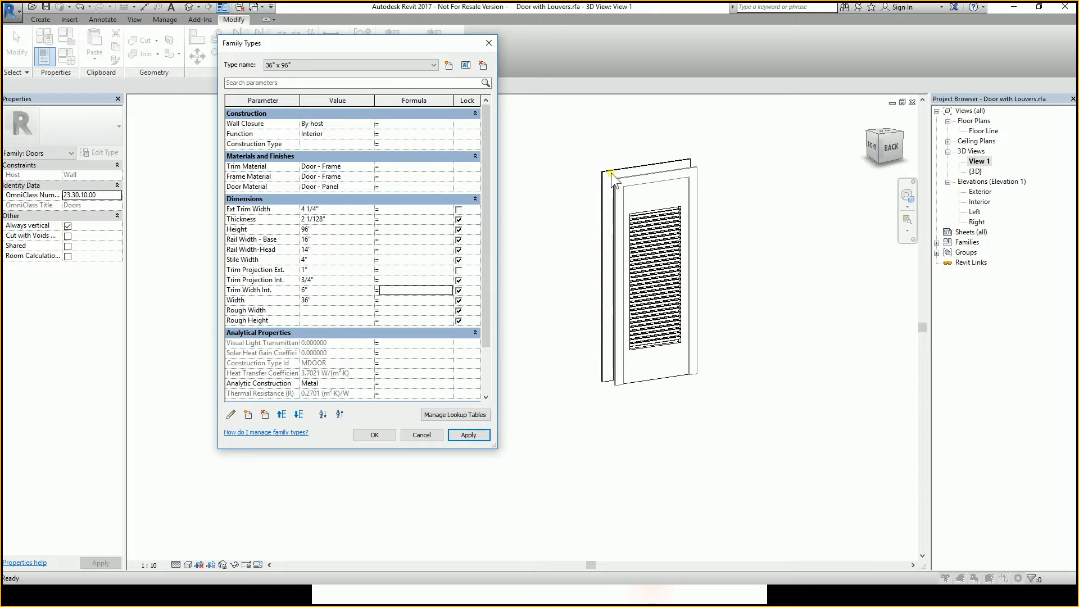
click(374, 434)
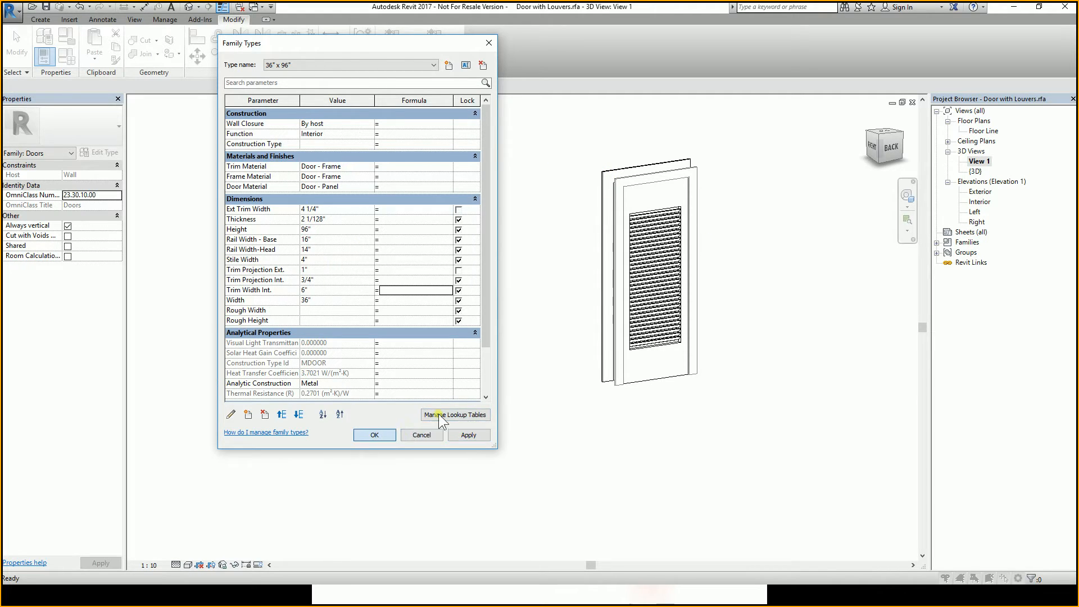
Load the family into Apartment project.rvt, saving the changes to Door with Louvers.rfa.
shift+middle_drag(541, 360, 718, 258)
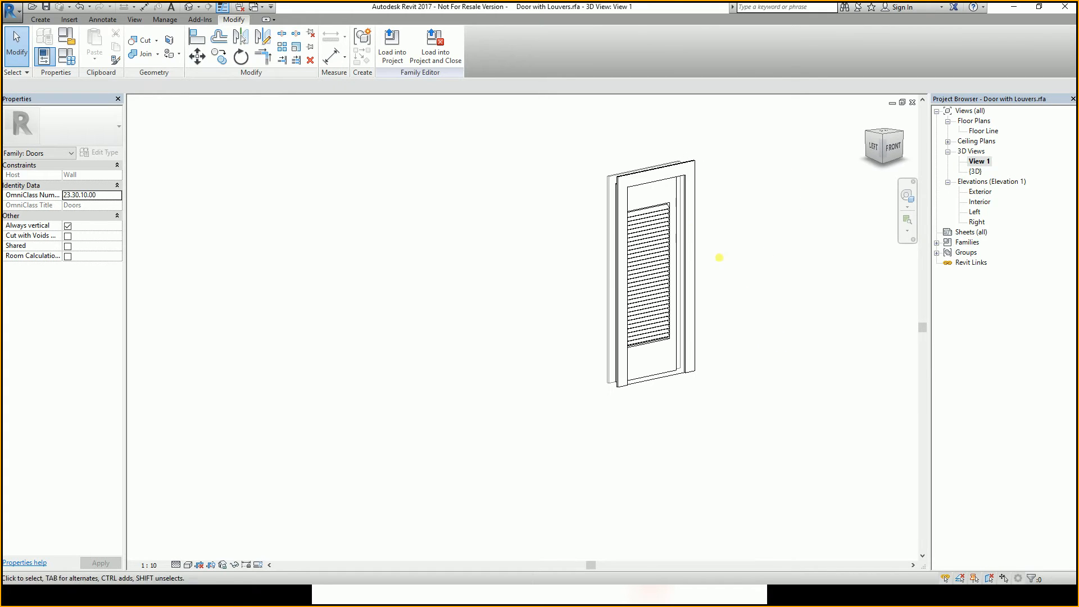
click(393, 48)
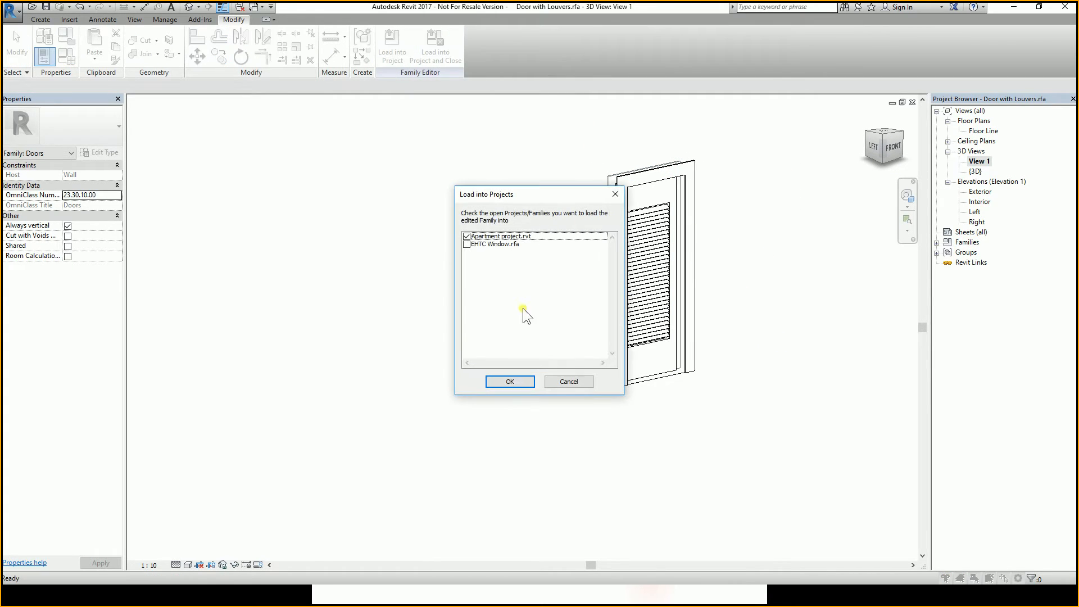
click(511, 382)
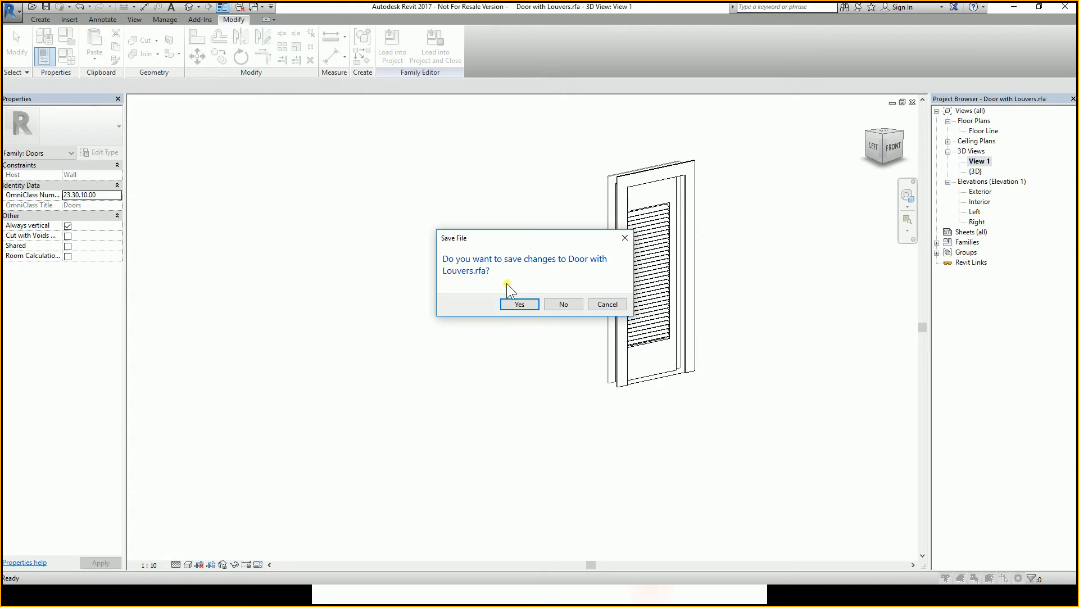
click(514, 304)
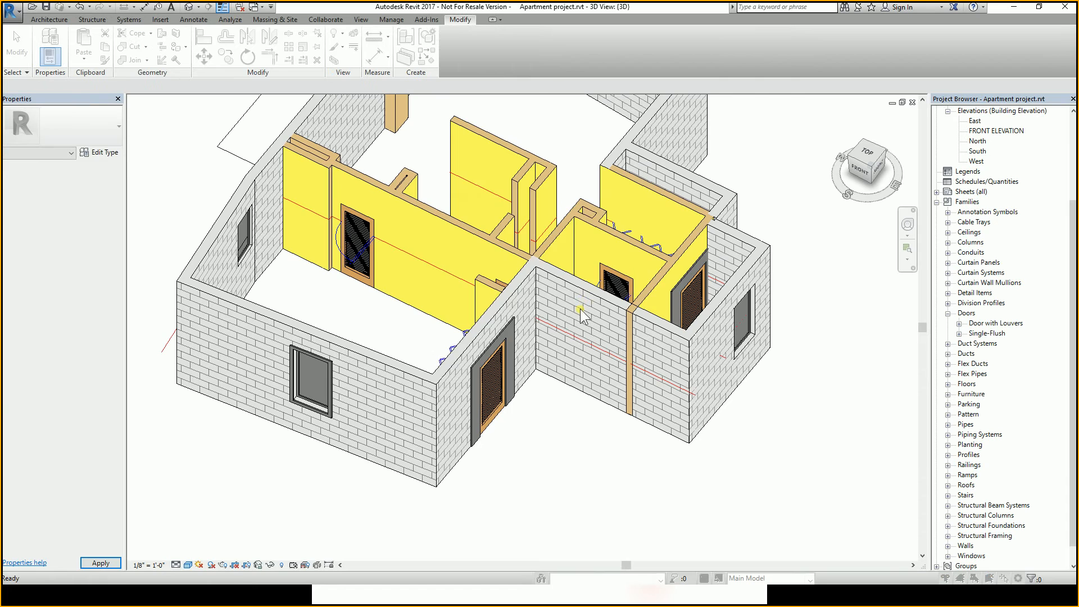
click(528, 301)
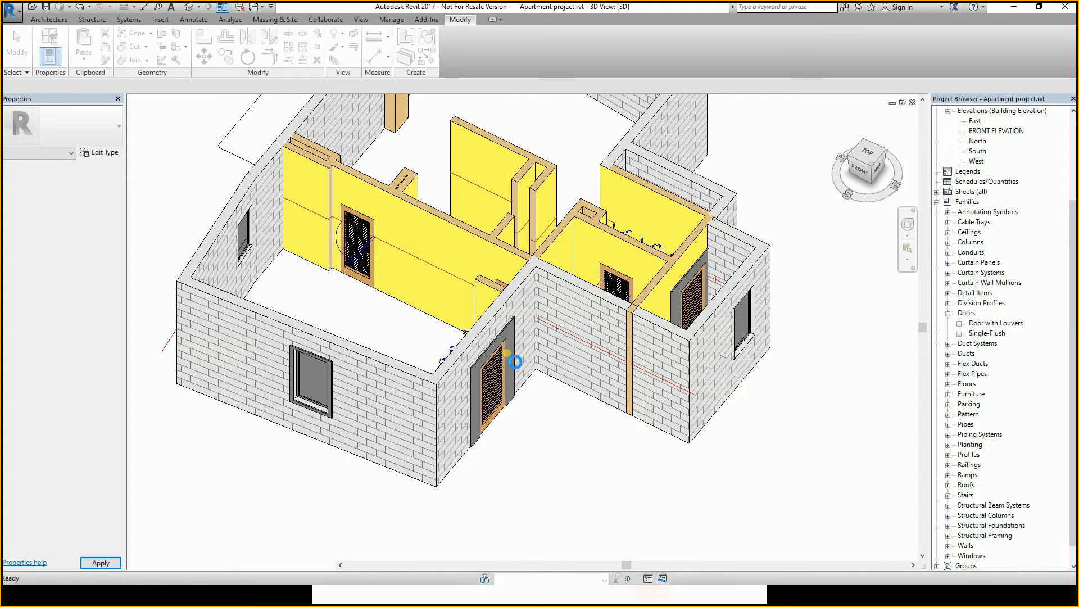
Select the front door and rename its type to 36" x 80" with 3" trims.
shift+middle_drag(517, 341, 484, 290)
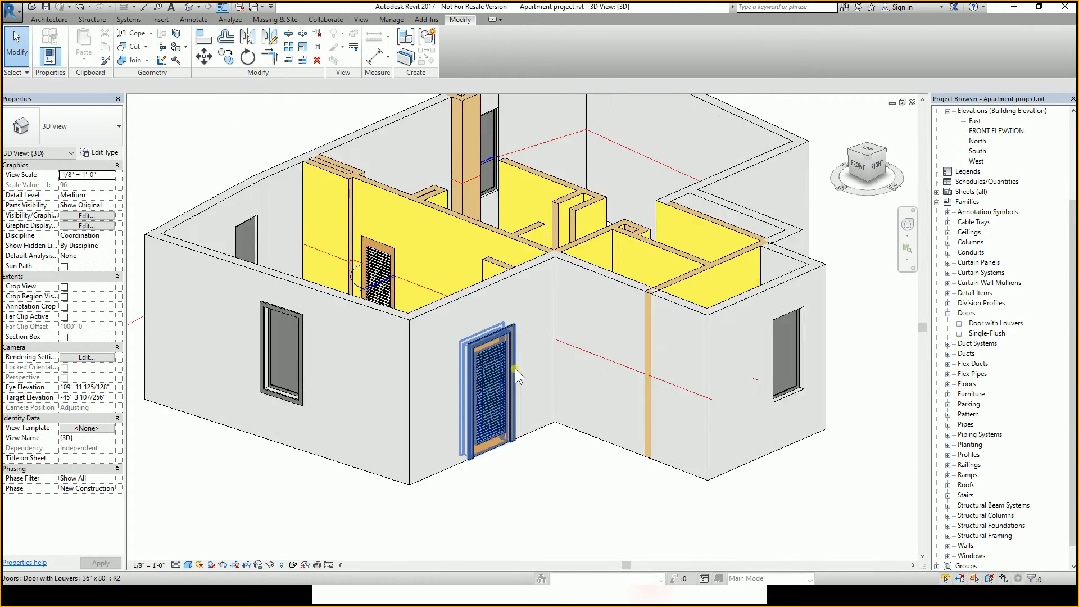
scroll(516, 366, up, 3)
middle_drag(516, 366, 571, 303)
scroll(526, 374, down, 3)
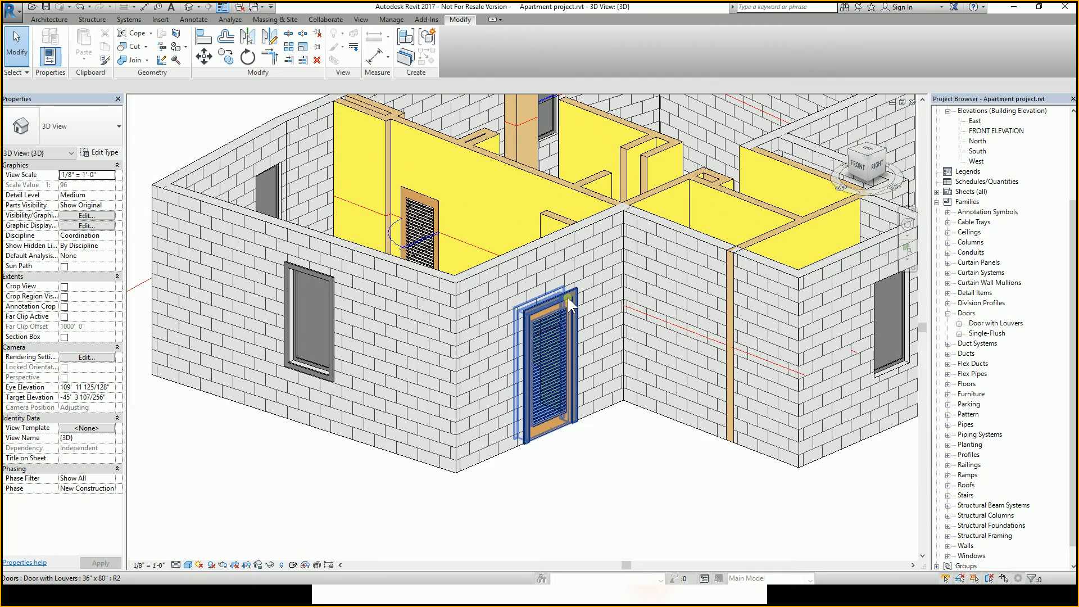
click(564, 301)
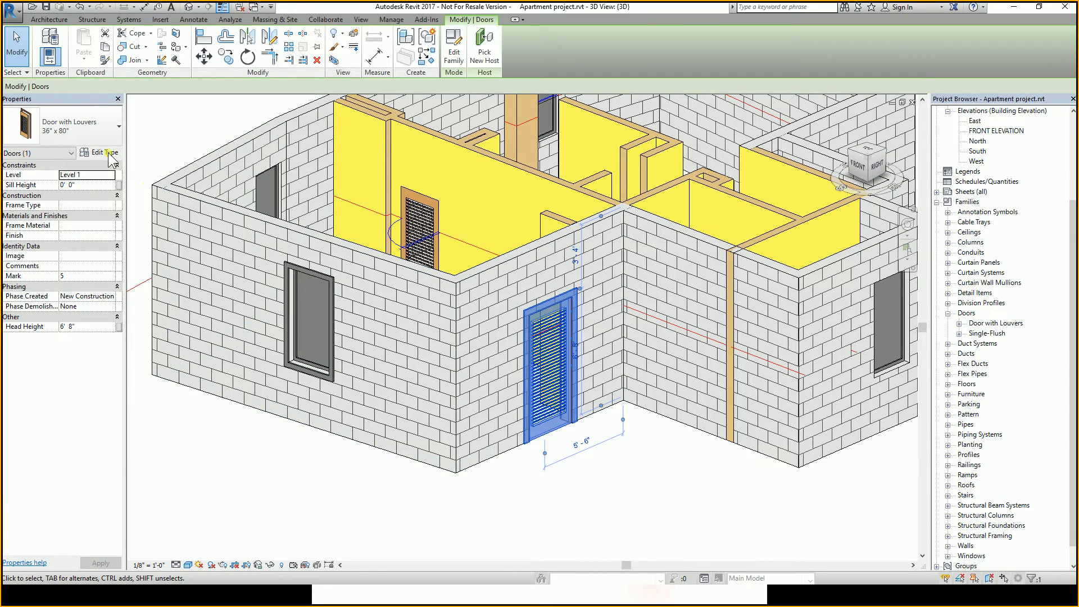
click(101, 153)
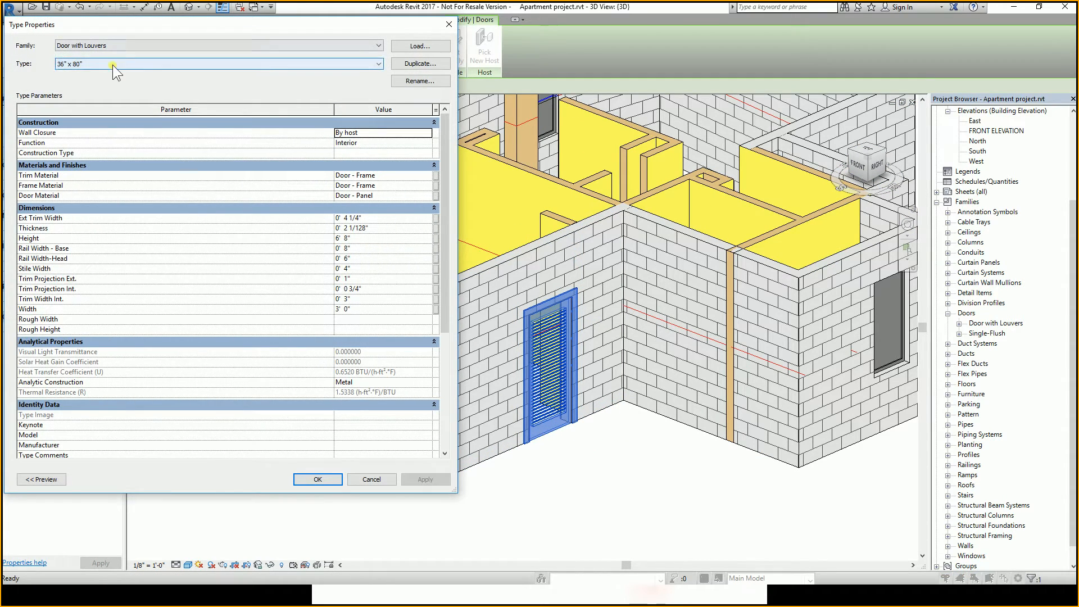
click(113, 66)
click(105, 60)
click(427, 81)
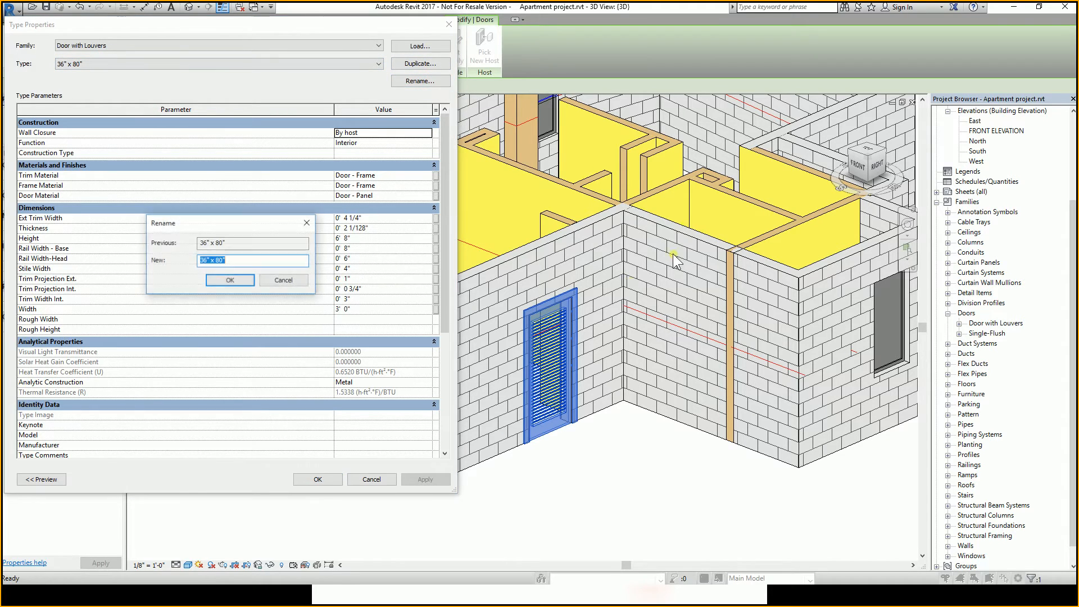
click(276, 261)
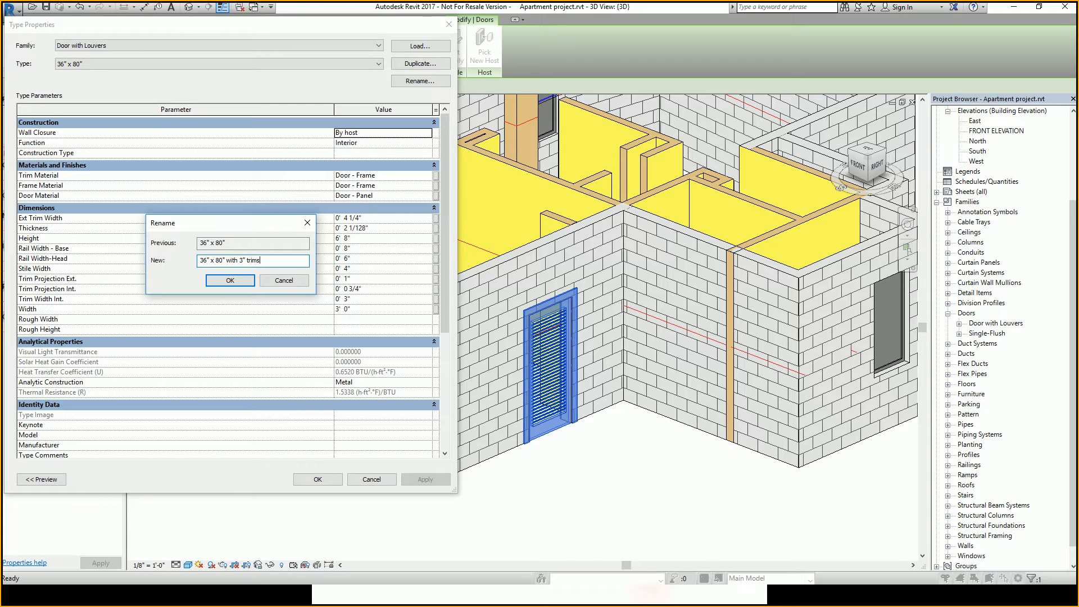
click(228, 281)
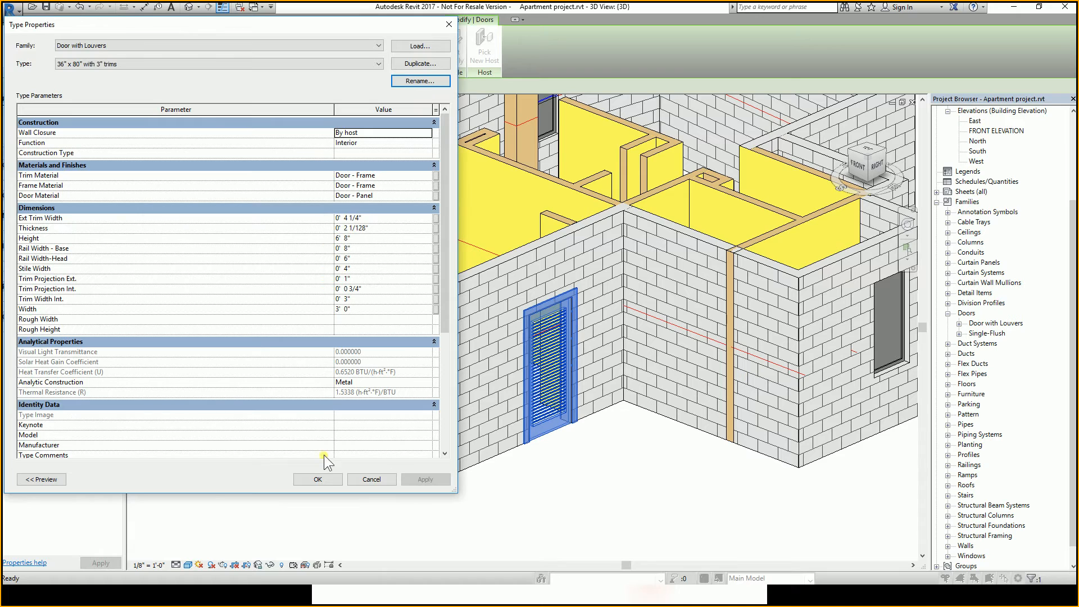
Duplicate the type as 36" x 80" with 6" trims and set its Ext Trim Width to 0' 6".
click(437, 66)
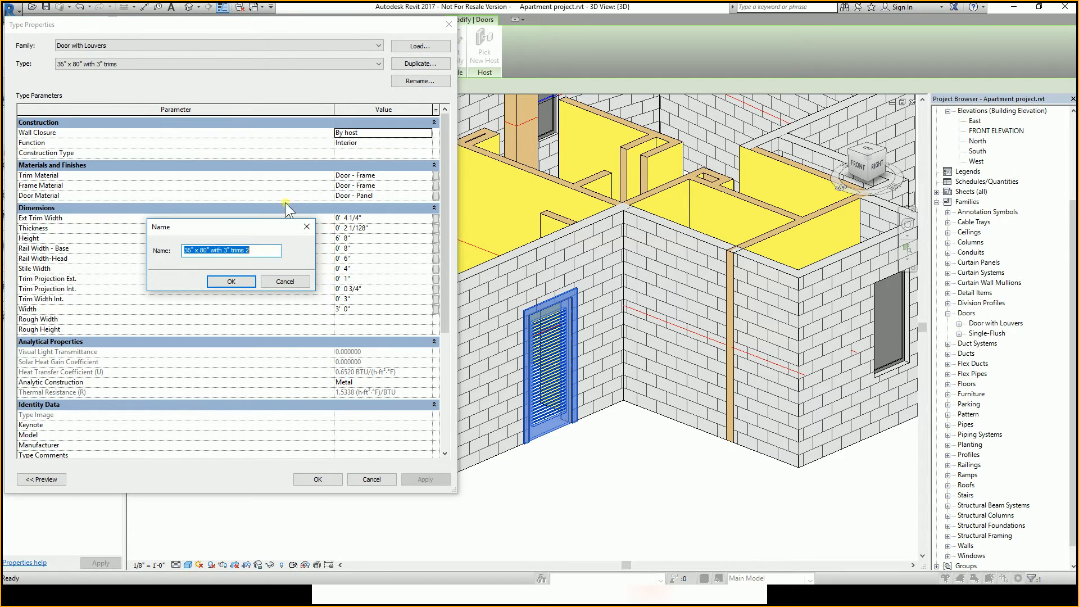
click(262, 253)
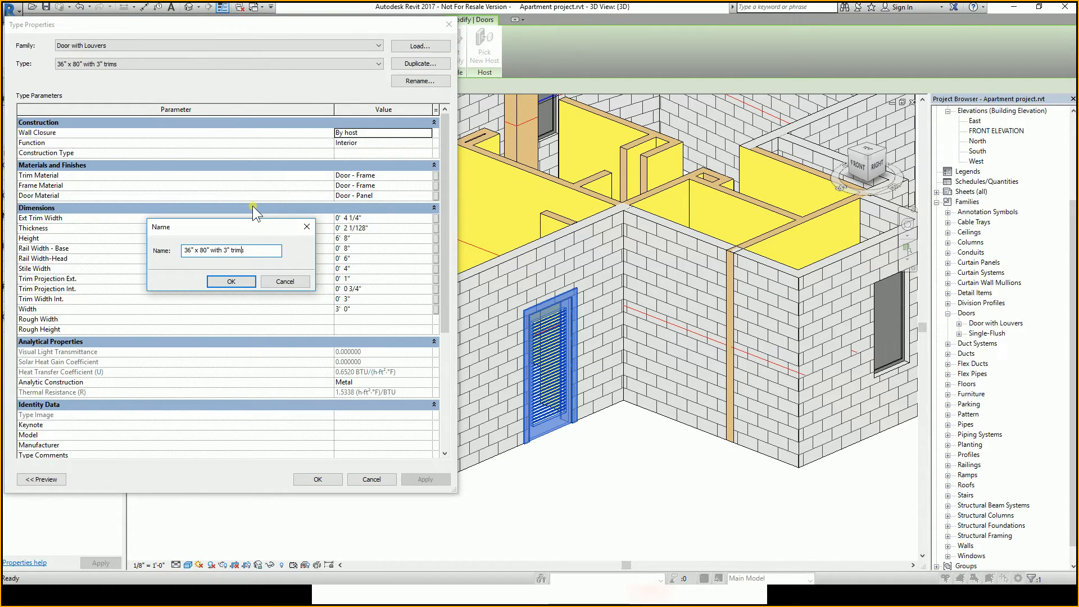
key(BackSpace)
text(6)
click(248, 284)
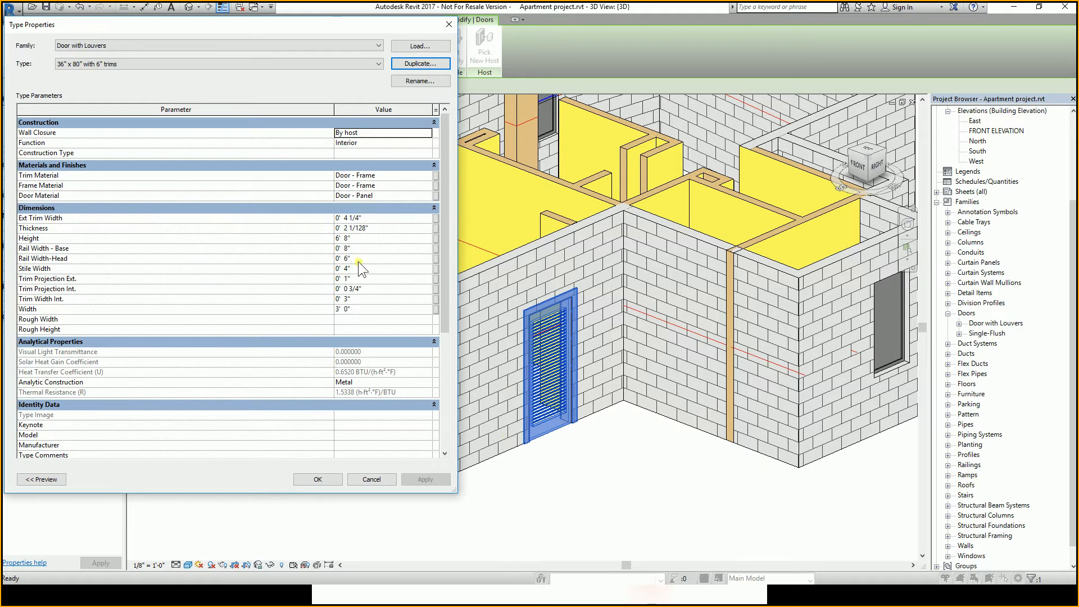
click(375, 300)
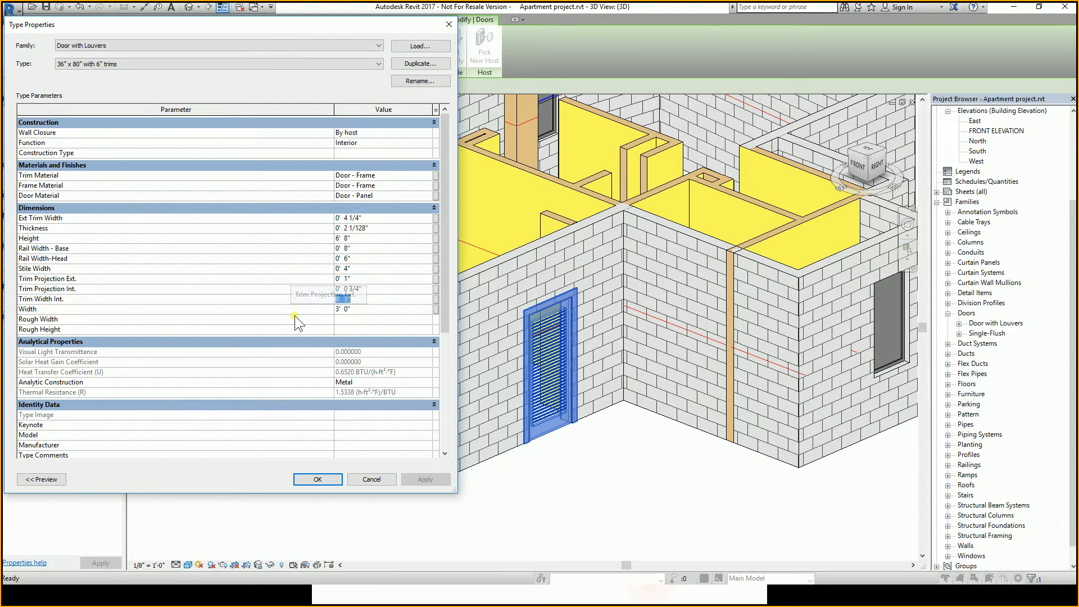
click(380, 218)
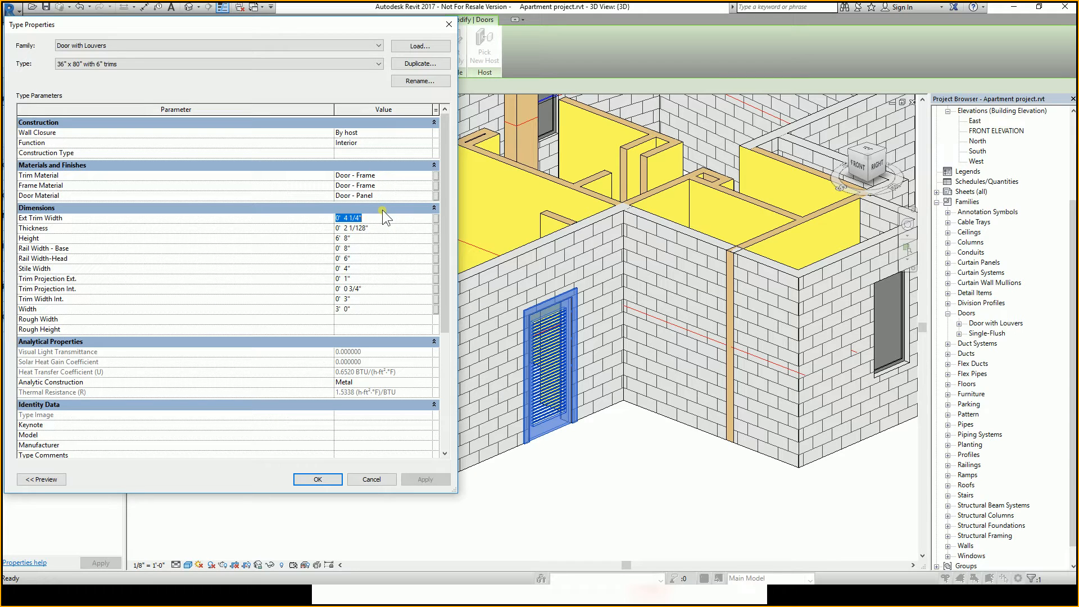
text(0' 6")
Switch to the 36" x 80" with 3" trims type, set its Ext Trim Width to 3", and apply.
click(194, 63)
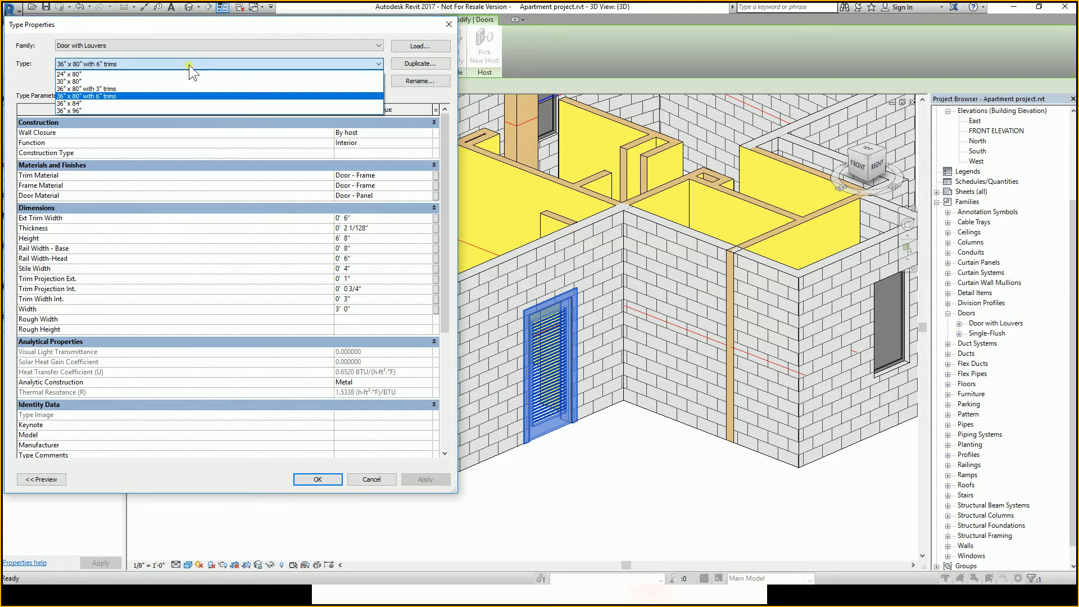
click(153, 87)
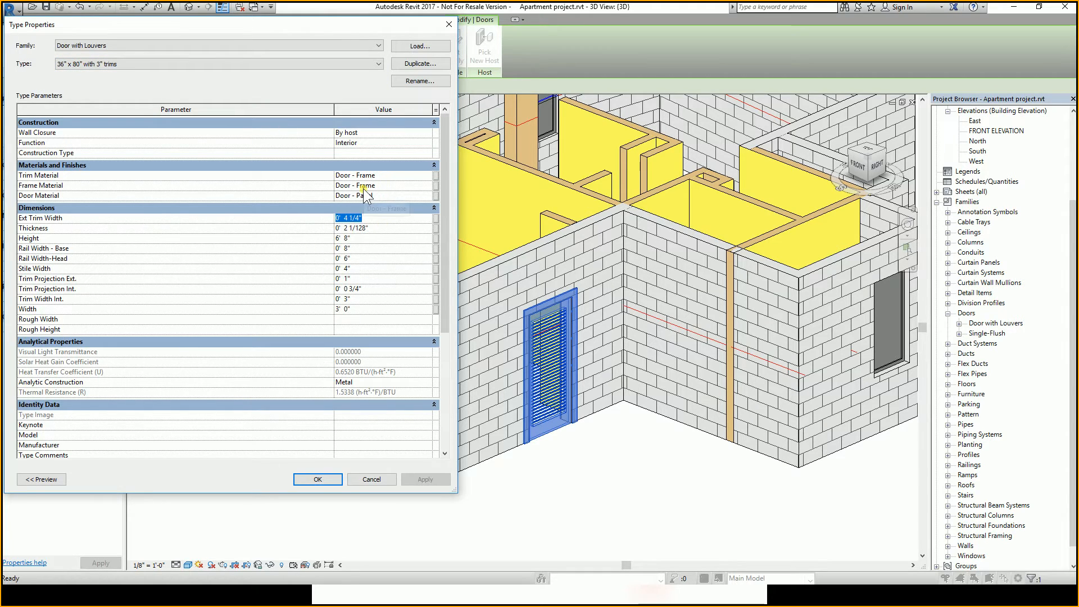
text(3)
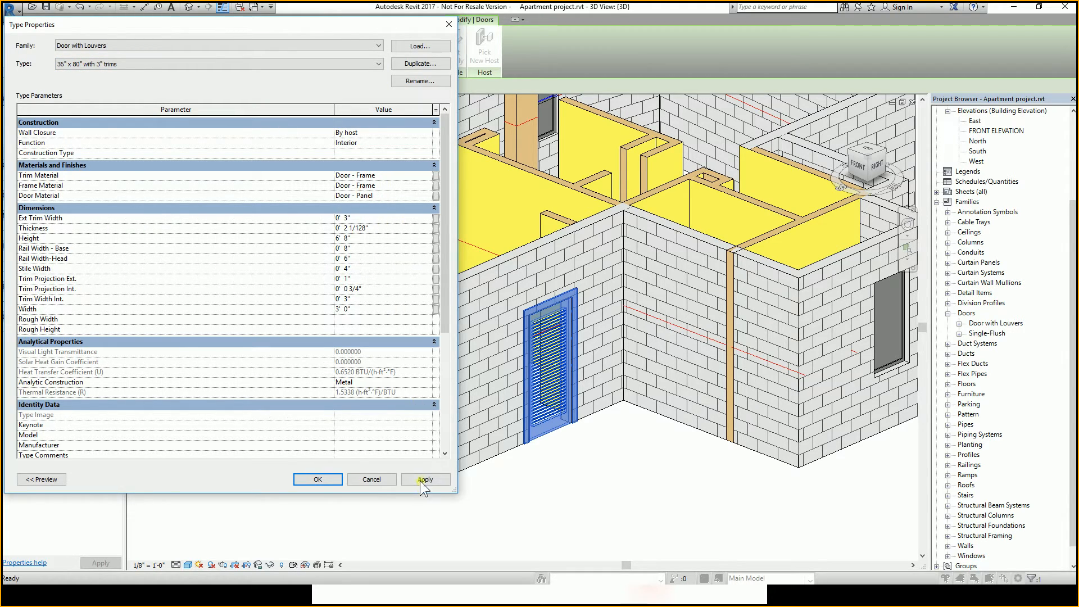
click(421, 480)
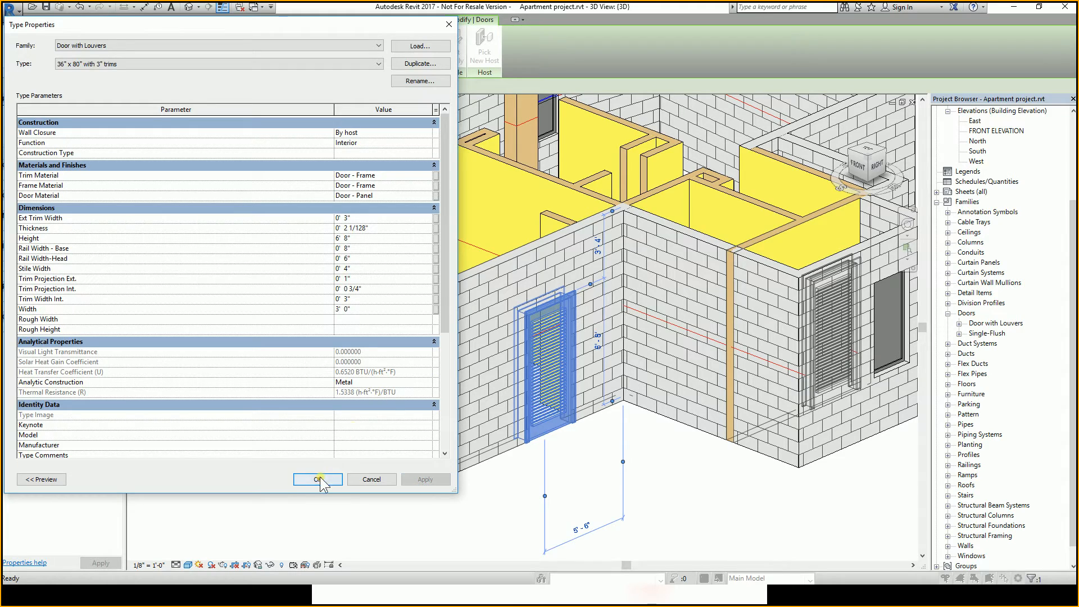
click(318, 480)
Orbit around the model to inspect the doors' trims and their assigned types.
click(607, 484)
scroll(566, 348, down, 2)
shift+middle_drag(641, 377, 534, 446)
click(580, 361)
mouse_move(556, 410)
shift+middle_down()
mouse_move(532, 439)
mouse_move(553, 416)
shift+middle_up()
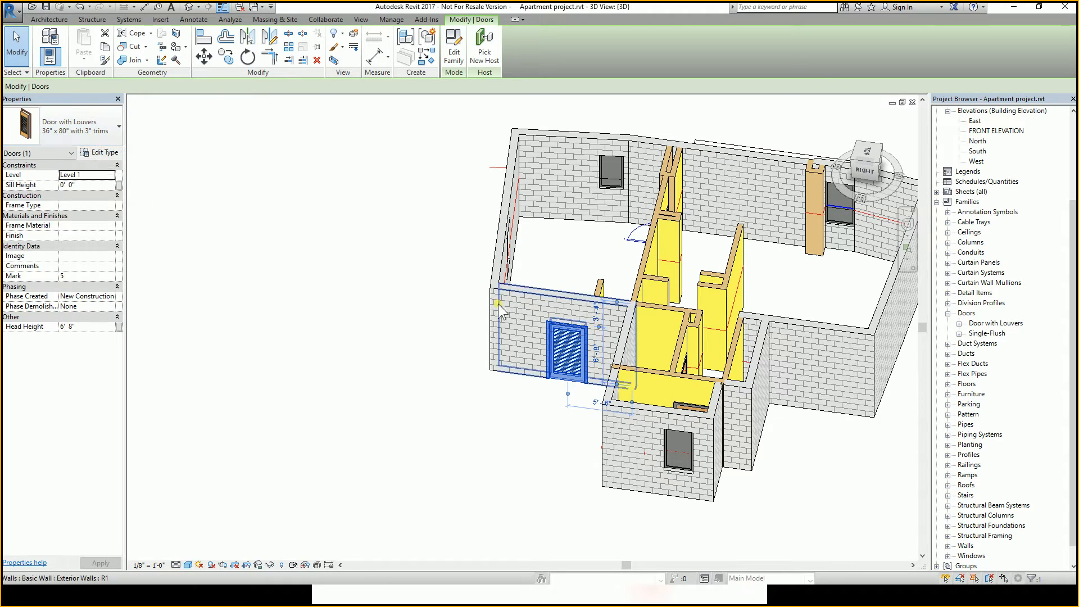
shift+middle_drag(543, 341, 811, 373)
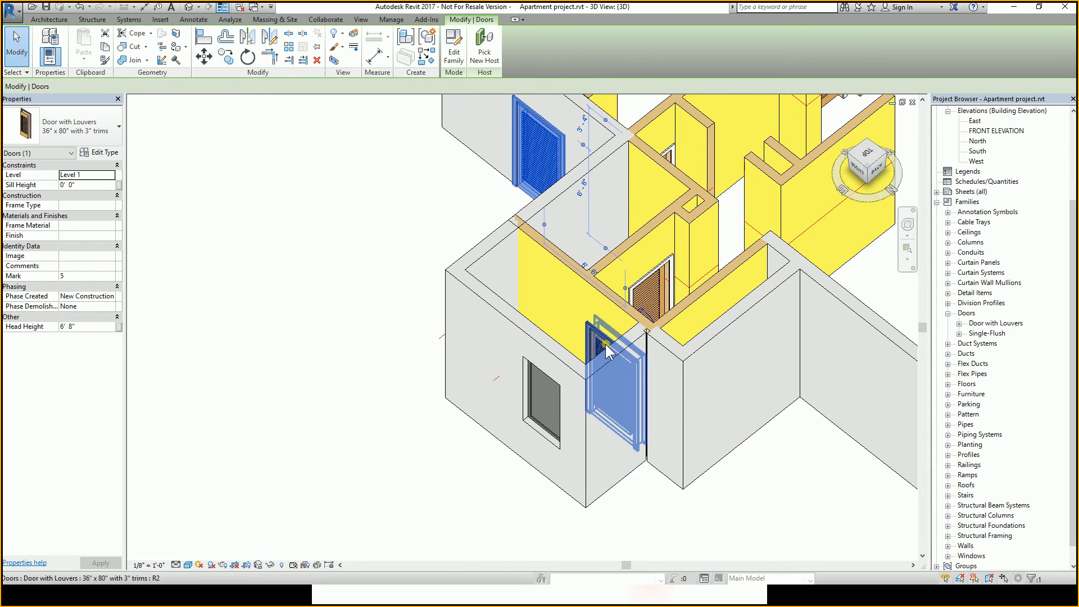
click(47, 131)
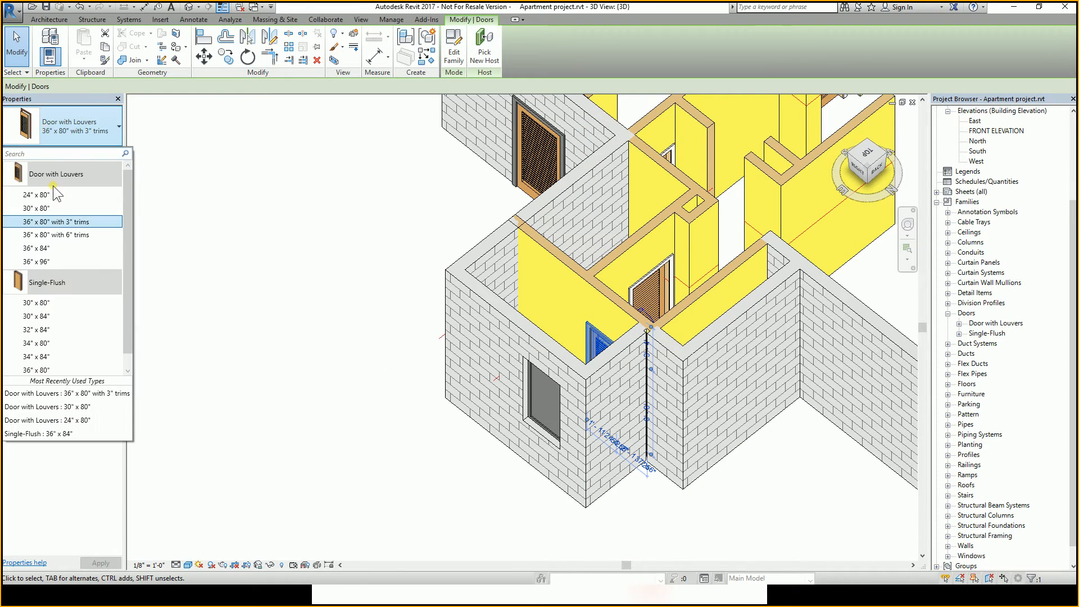
click(457, 443)
click(515, 487)
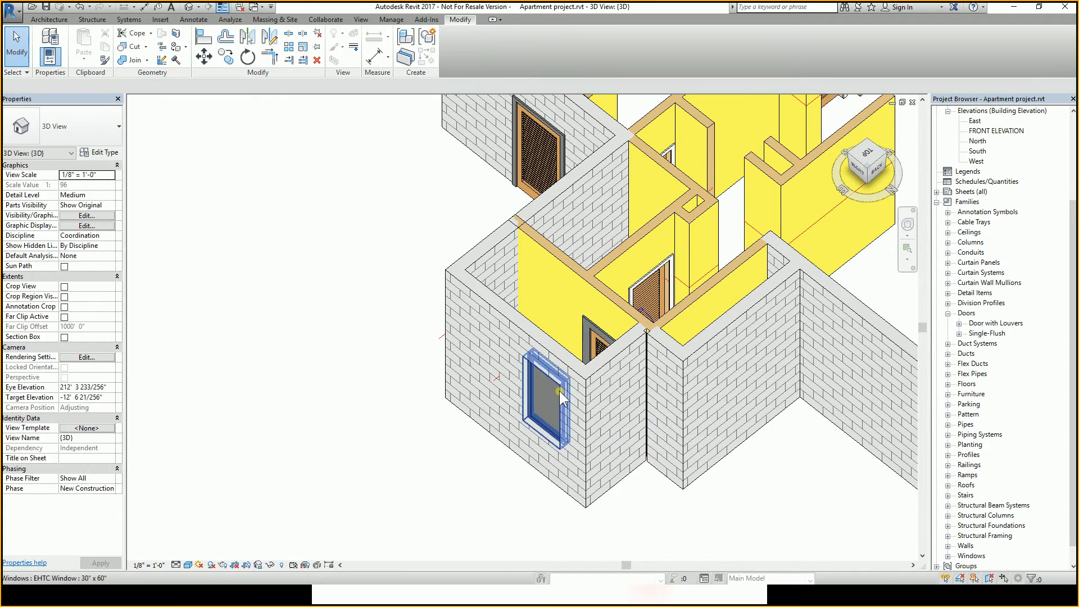
shift+middle_drag(559, 390, 676, 315)
scroll(690, 197, up, 5)
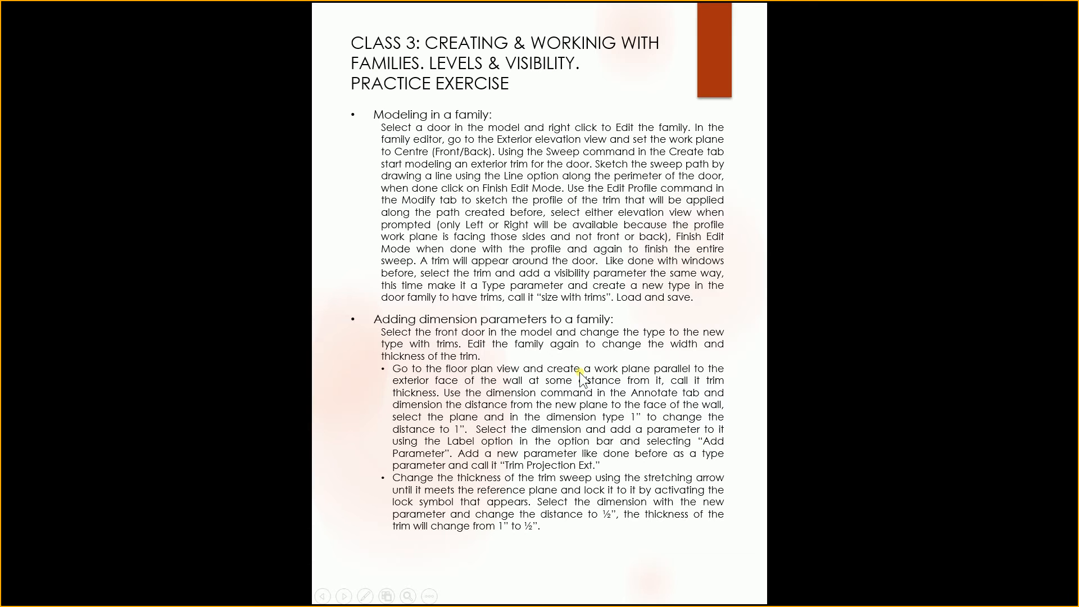
click(557, 521)
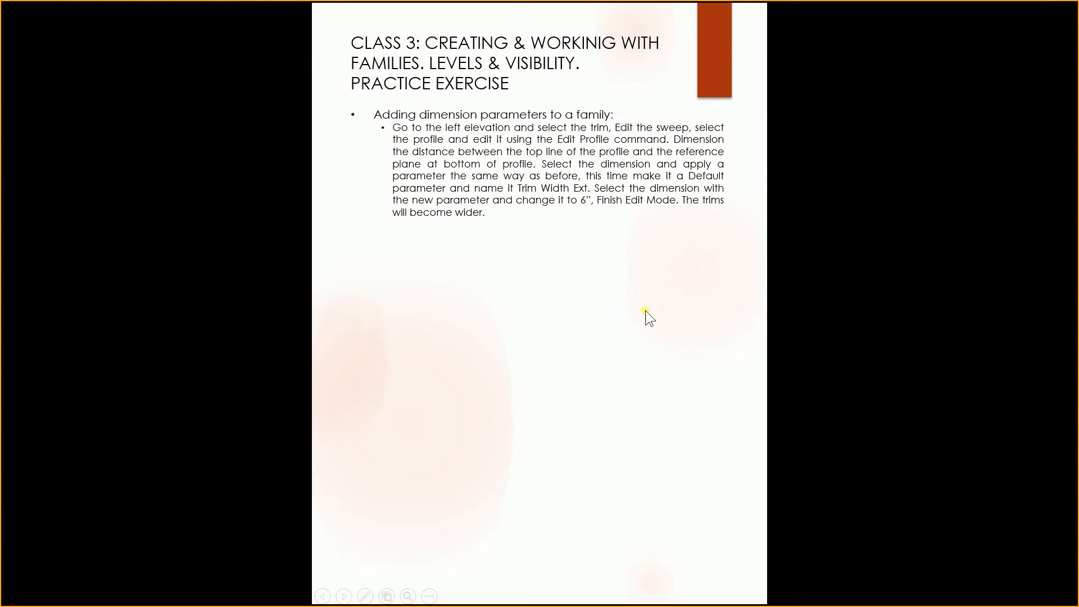
click(621, 289)
click(621, 289)
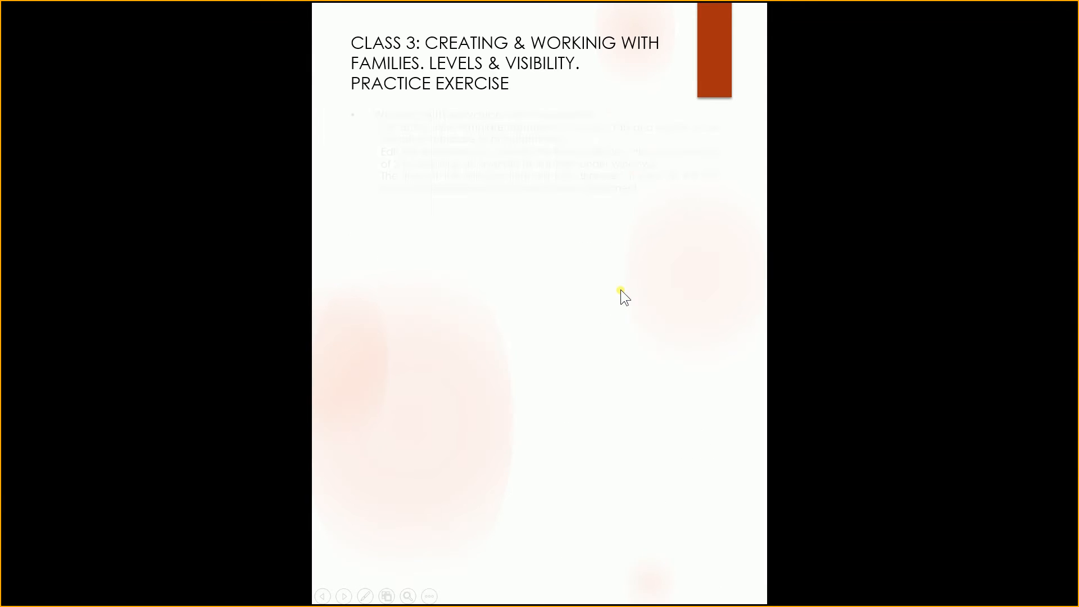
click(621, 289)
click(621, 289)
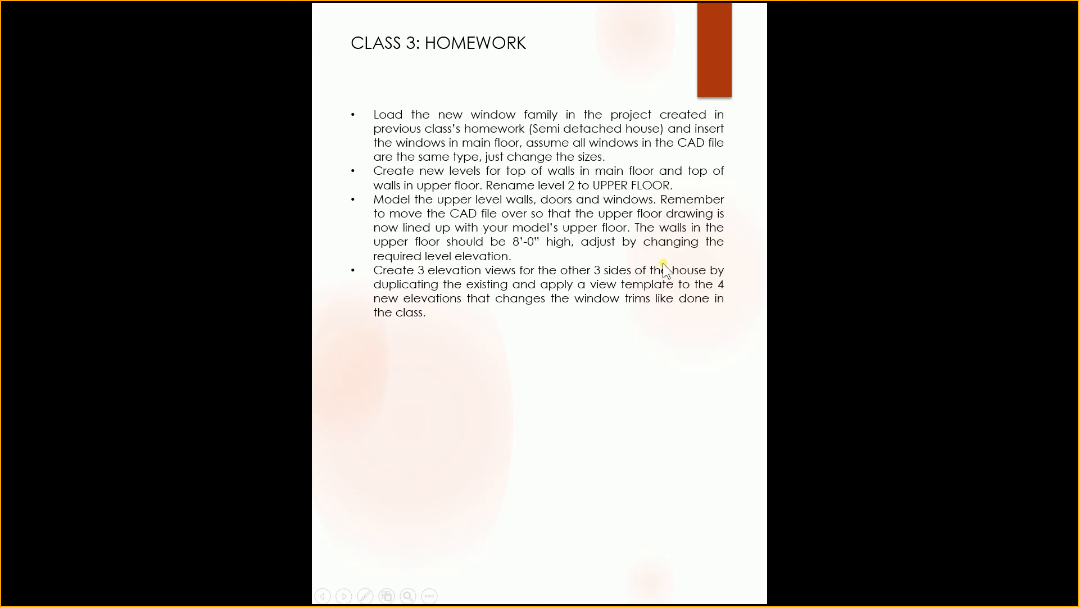